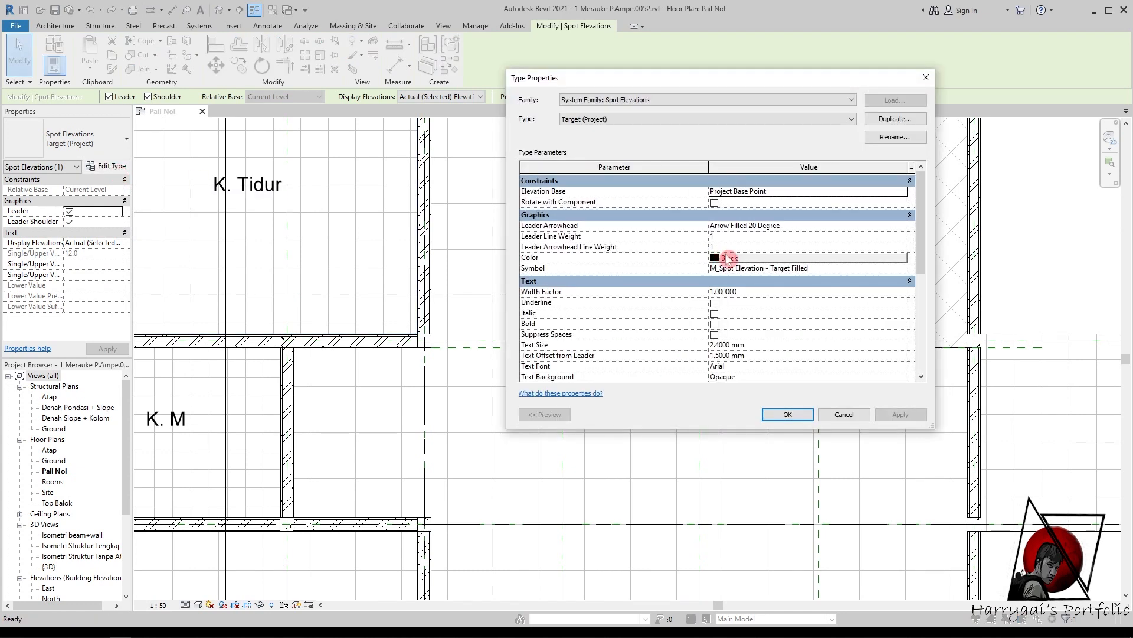
- Set the spot elevation type's symbol to M_Spot Elevation - Exterior Filled, its leader arrowhead to None and its text size to 2 mm
{"action": "left_click", "coordinate": [906, 276]}
{"action": "left_click", "coordinate": [815, 298]}
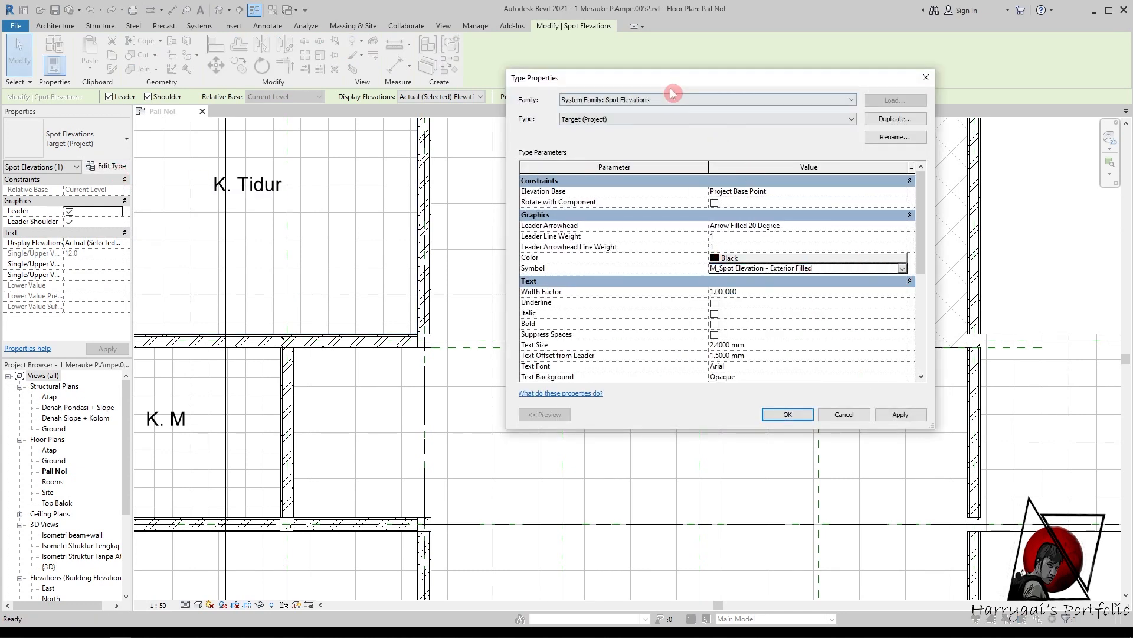
{"action": "left_click_drag", "start_coordinate": [670, 83], "coordinate": [229, 132]}
{"action": "left_click", "coordinate": [472, 469]}
{"action": "left_click", "coordinate": [458, 274]}
{"action": "left_click", "coordinate": [279, 289]}
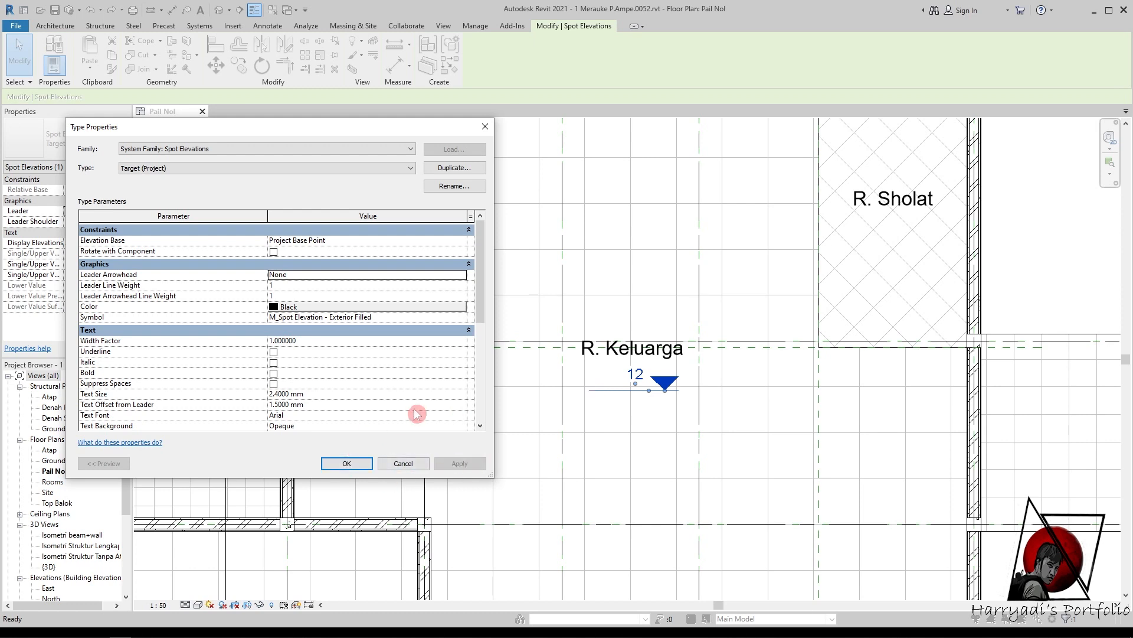
{"action": "left_click_drag", "start_coordinate": [490, 475], "coordinate": [497, 513]}
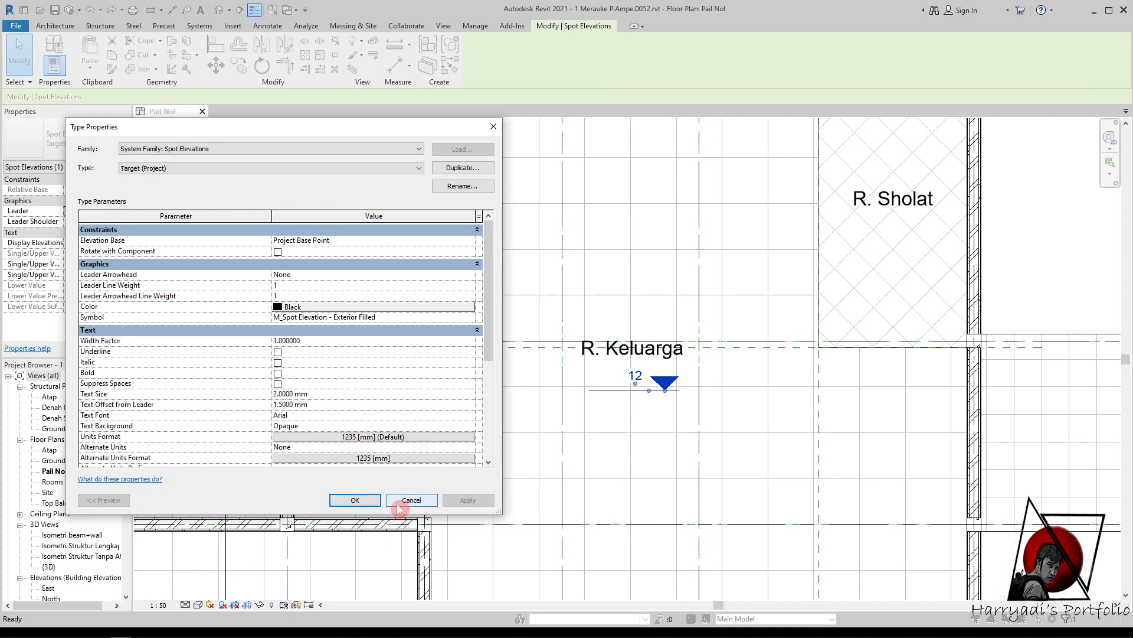
- Override the project settings in the spot elevation type's units format and show + for positive values
{"action": "left_click", "coordinate": [401, 436]}
{"action": "left_click", "coordinate": [197, 241]}
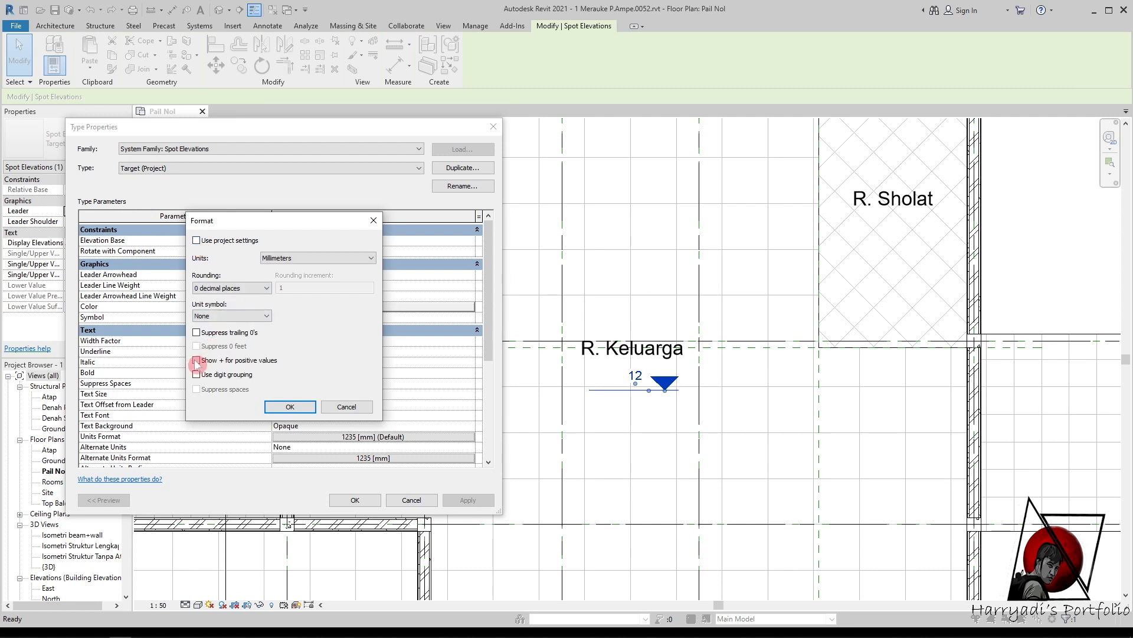
{"action": "left_click", "coordinate": [308, 408]}
{"action": "left_click", "coordinate": [348, 503]}
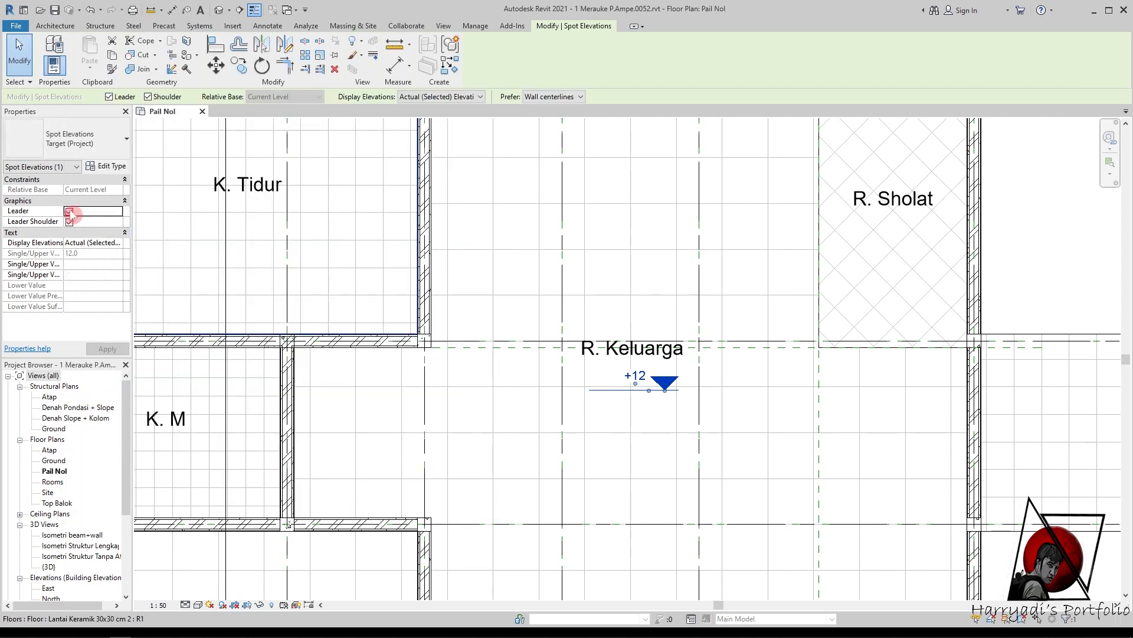
- Turn off the leader of the R. Keluarga spot elevation and shift the marker to sit beneath the room name
{"action": "left_click", "coordinate": [624, 254]}
{"action": "left_click", "coordinate": [1062, 339]}
{"action": "left_click", "coordinate": [590, 384]}
{"action": "left_click_drag", "start_coordinate": [596, 381], "coordinate": [646, 378]}
{"action": "scroll", "coordinate": [646, 319], "scroll_direction": "down", "scroll_amount": 5}
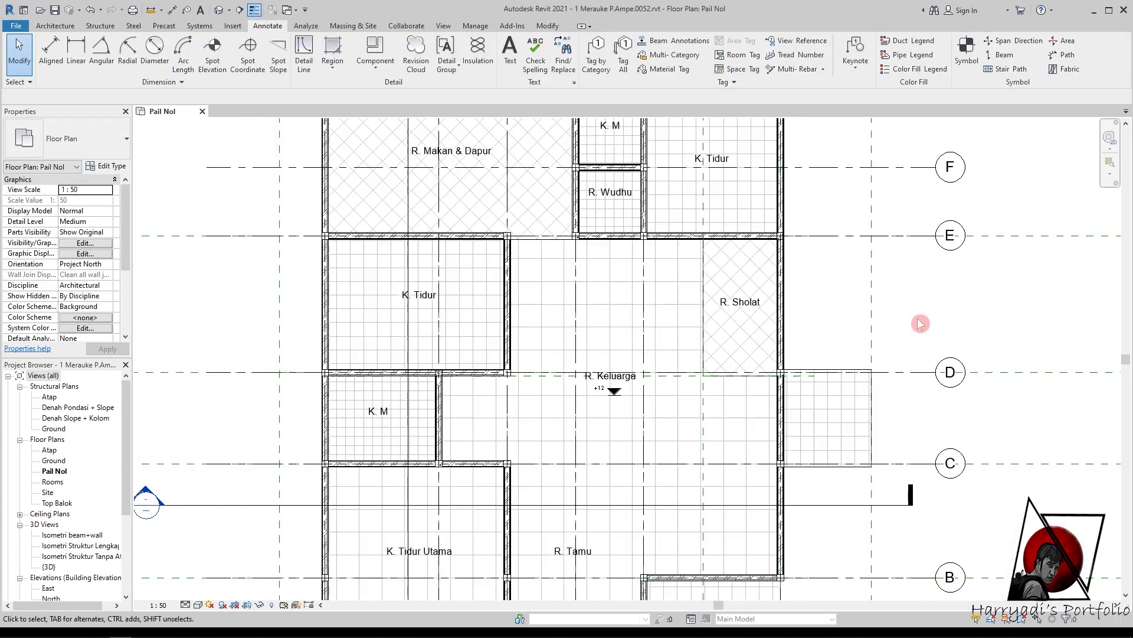
- Move the spot elevation from R. Keluarga to just below the R. Sholat room name
{"action": "scroll", "coordinate": [590, 401], "scroll_direction": "up", "scroll_amount": 3}
{"action": "left_click", "coordinate": [216, 65]}
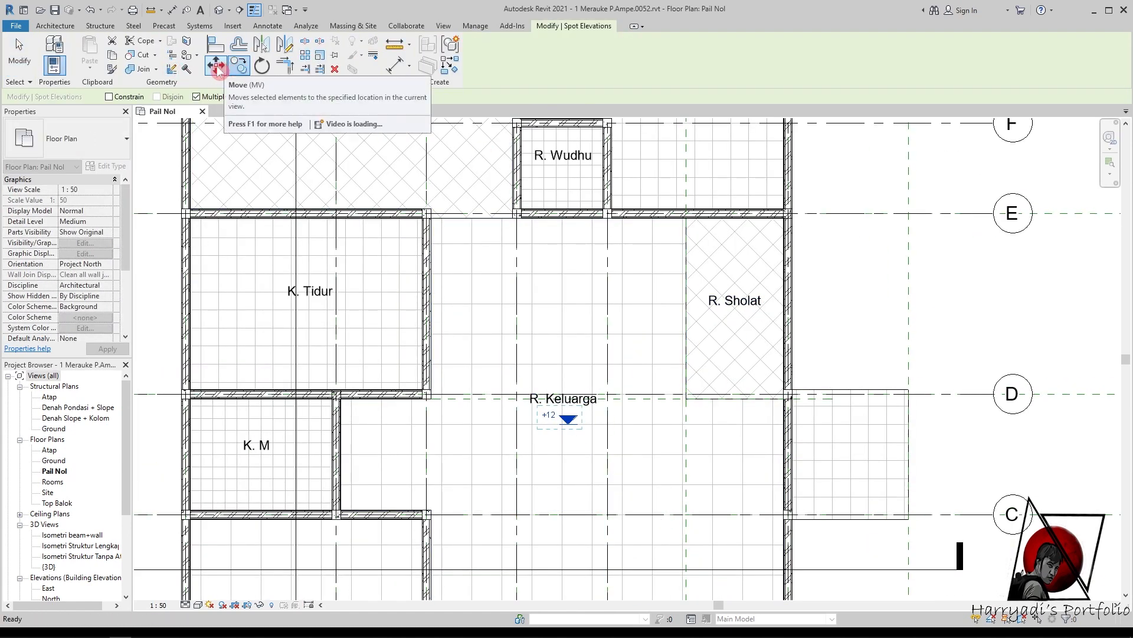
{"action": "left_click", "coordinate": [578, 416]}
{"action": "left_click", "coordinate": [754, 327]}
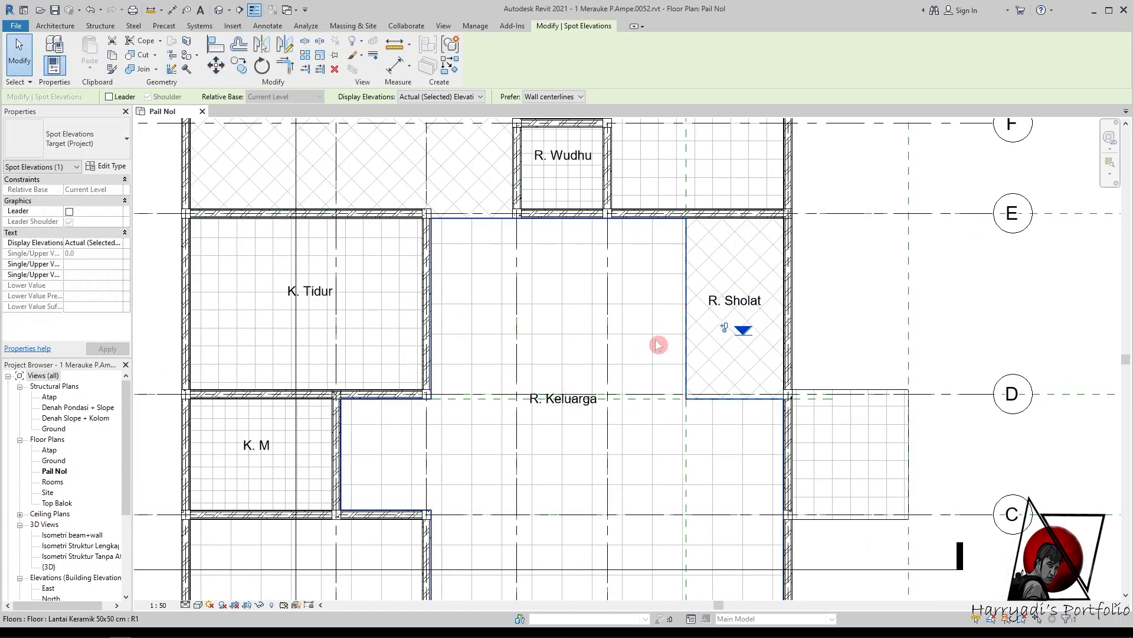
- Copy the R. Sholat spot elevation in multiple mode into every other room and onto both outdoor terrace floors
{"action": "key", "text": "c"}
{"action": "key", "text": "o"}
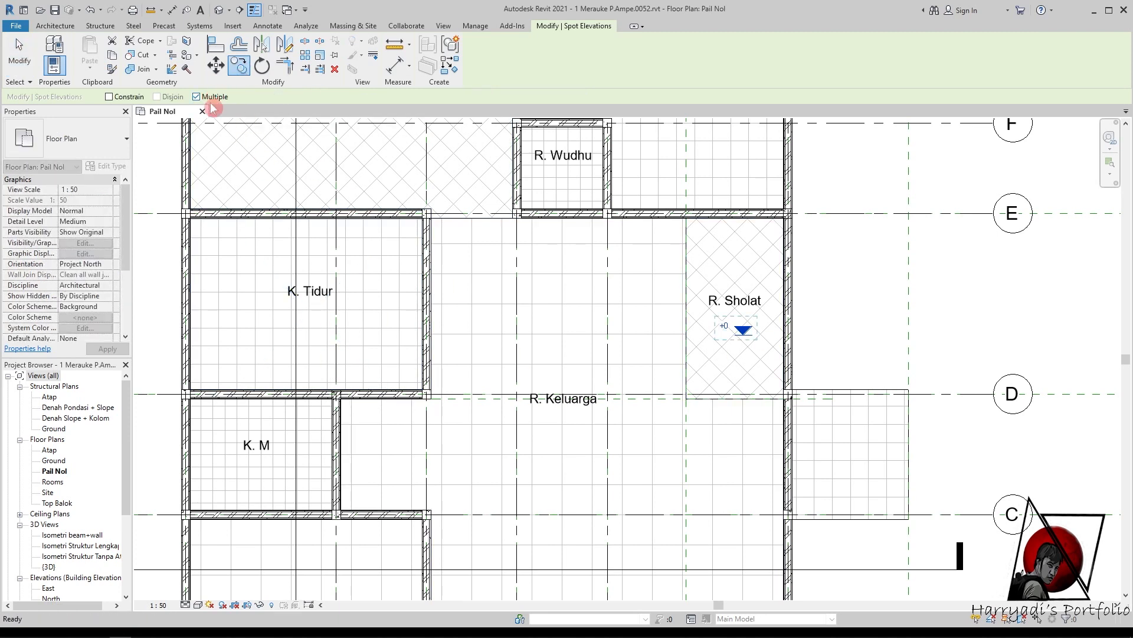
{"action": "left_click", "coordinate": [743, 334]}
{"action": "scroll", "coordinate": [586, 274], "scroll_direction": "down", "scroll_amount": 3}
{"action": "left_click", "coordinate": [572, 220]}
{"action": "left_click", "coordinate": [648, 202]}
{"action": "left_click", "coordinate": [572, 167]}
{"action": "left_click", "coordinate": [451, 195]}
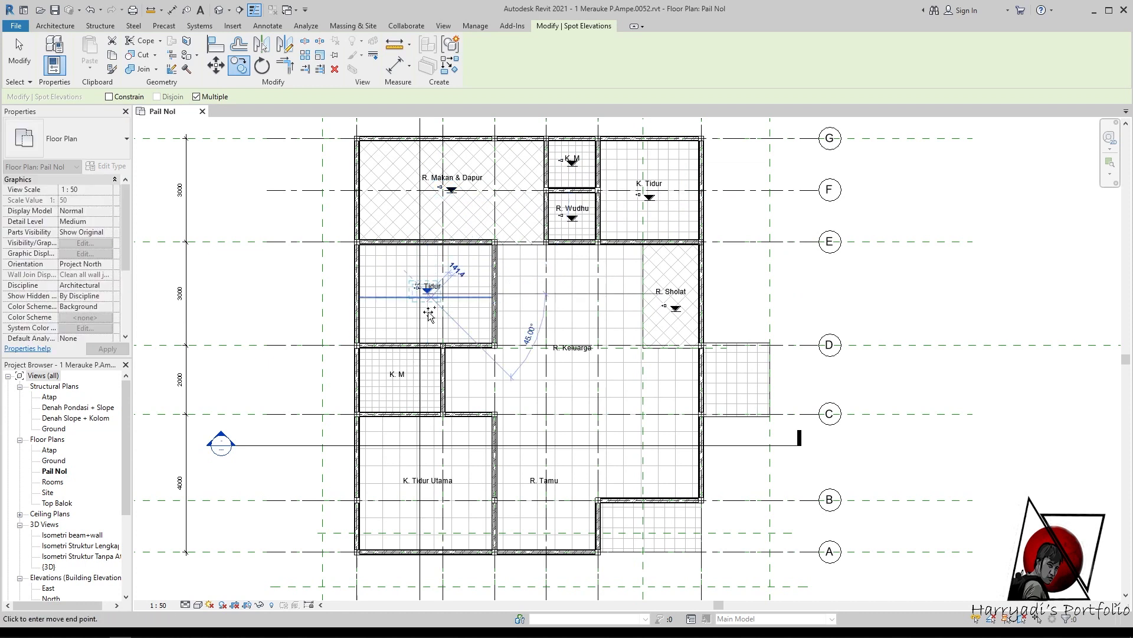
{"action": "left_click", "coordinate": [427, 292]}
{"action": "left_click", "coordinate": [399, 385]}
{"action": "left_click", "coordinate": [426, 489]}
{"action": "left_click", "coordinate": [546, 492]}
{"action": "left_click", "coordinate": [652, 519]}
{"action": "key", "text": "Escape"}
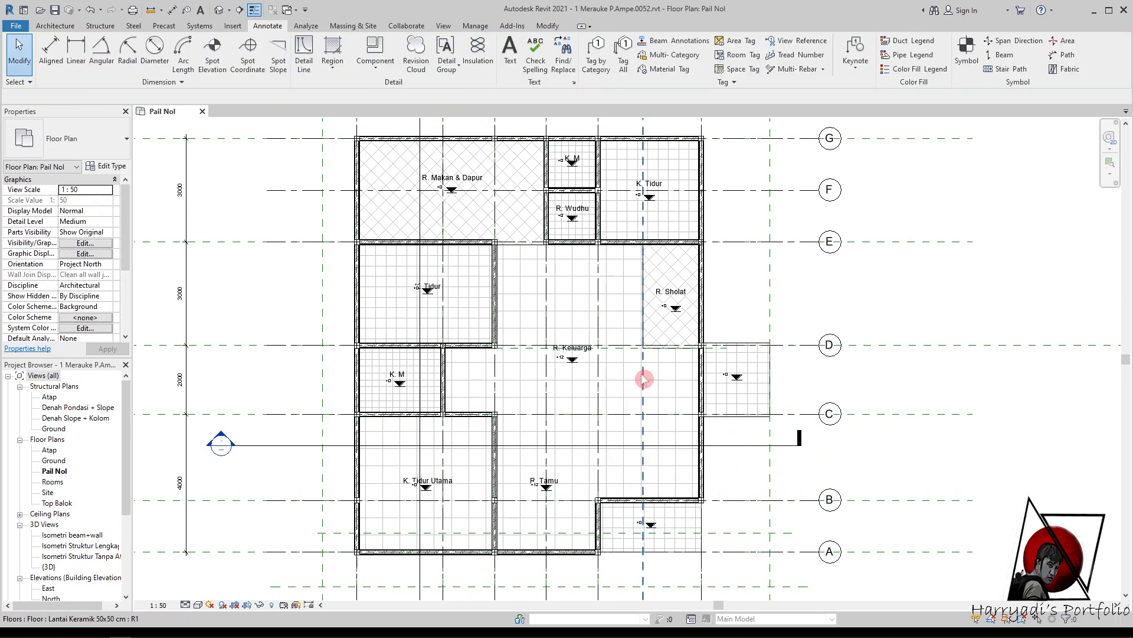
- Set the height offset of the R. Keluarga and R. Tamu floor to 0
{"action": "scroll", "coordinate": [552, 372], "scroll_direction": "up", "scroll_amount": 2}
{"action": "left_click", "coordinate": [421, 393]}
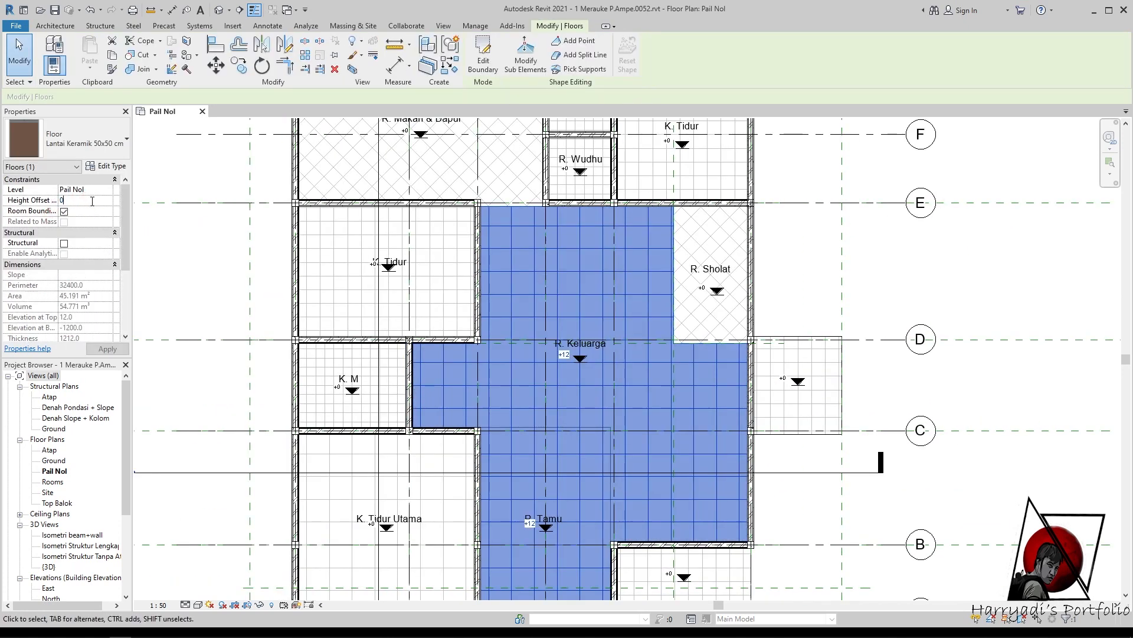
{"action": "left_click", "coordinate": [1032, 227]}
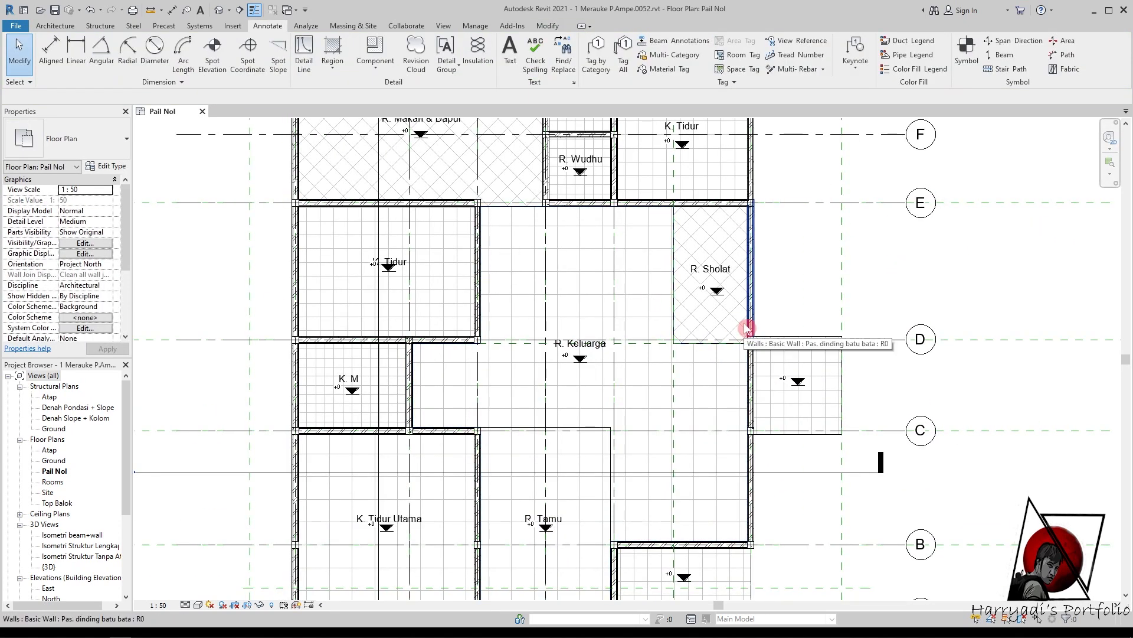
- Set the height offset of the outdoor terrace floor to -2
{"action": "scroll", "coordinate": [816, 379], "scroll_direction": "up", "scroll_amount": 2}
{"action": "left_click", "coordinate": [813, 375]}
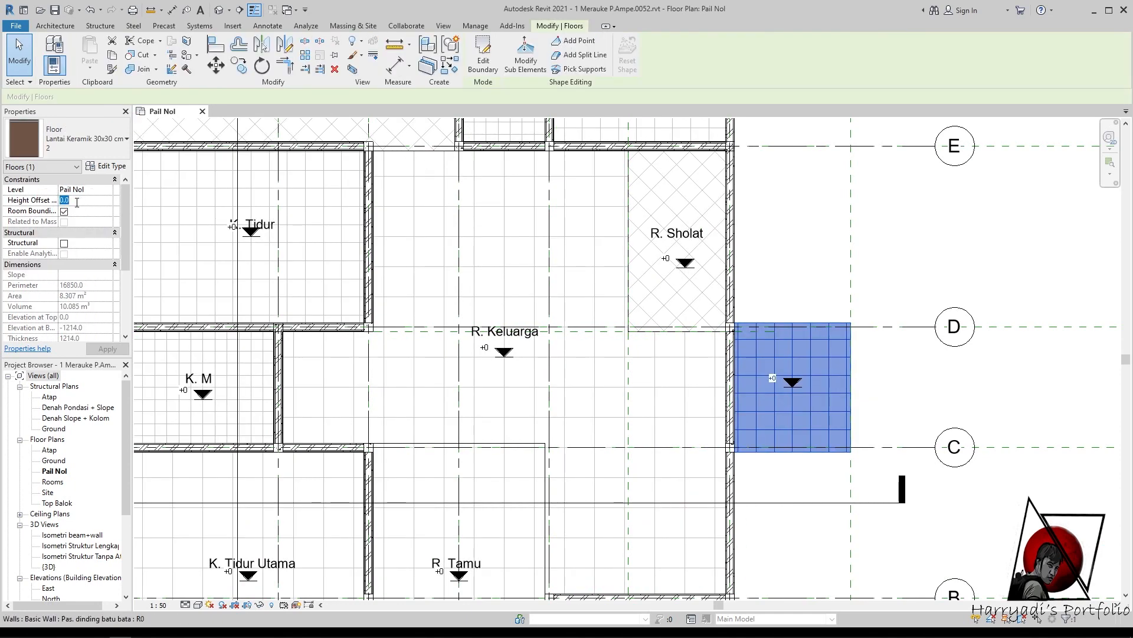
{"action": "left_click", "coordinate": [951, 267]}
{"action": "scroll", "coordinate": [951, 267], "scroll_direction": "down", "scroll_amount": 2}
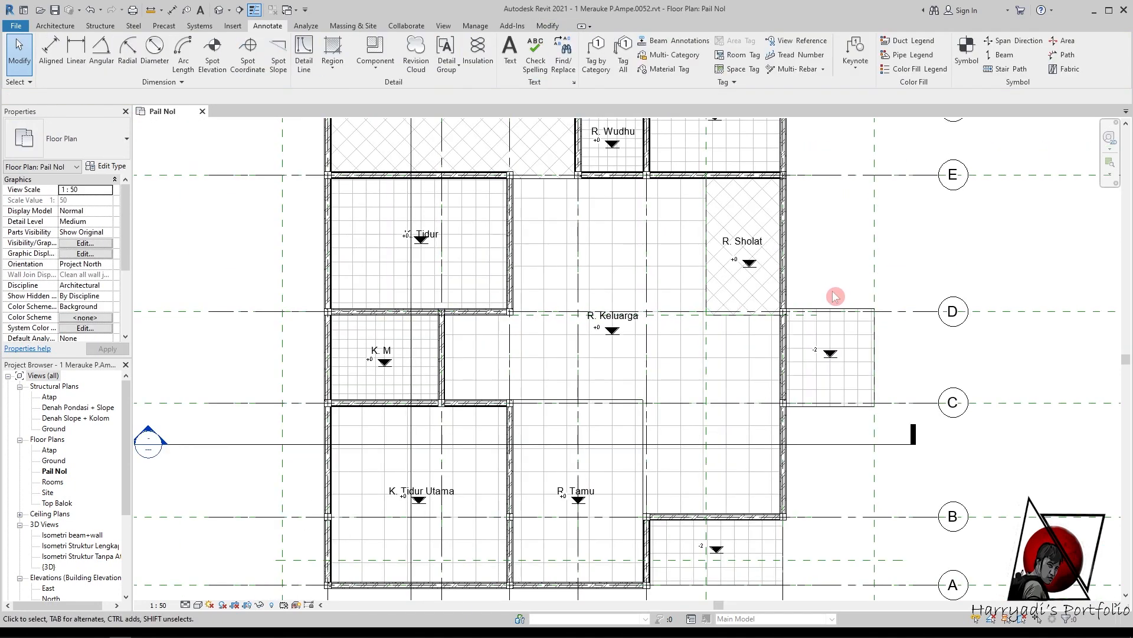
{"action": "left_click", "coordinate": [510, 52]}
{"action": "left_click", "coordinate": [810, 335]}
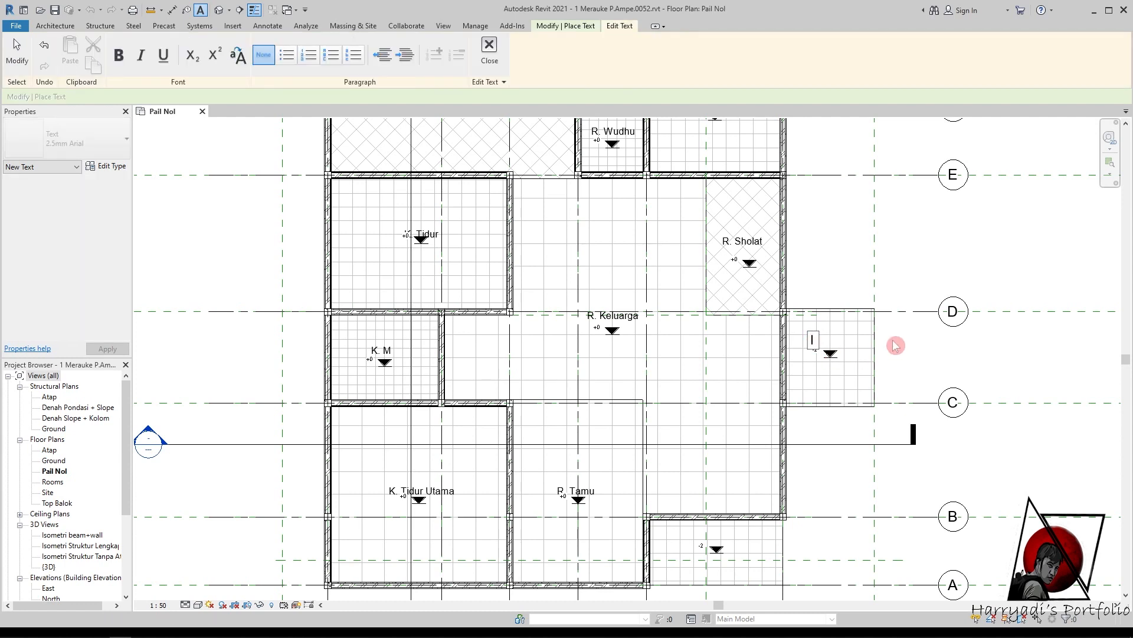
{"action": "key", "text": "Escape"}
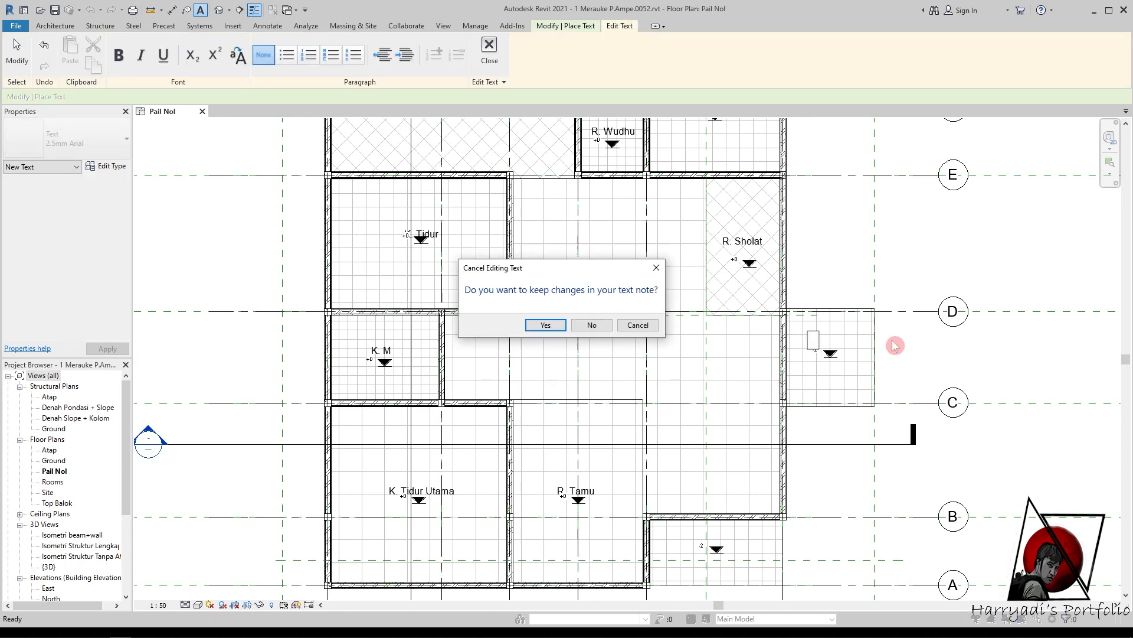
{"action": "left_click", "coordinate": [647, 327]}
{"action": "key", "text": "BackSpace"}
{"action": "key", "text": "BackSpace"}
{"action": "key", "text": "BackSpace"}
{"action": "key", "text": "Escape"}
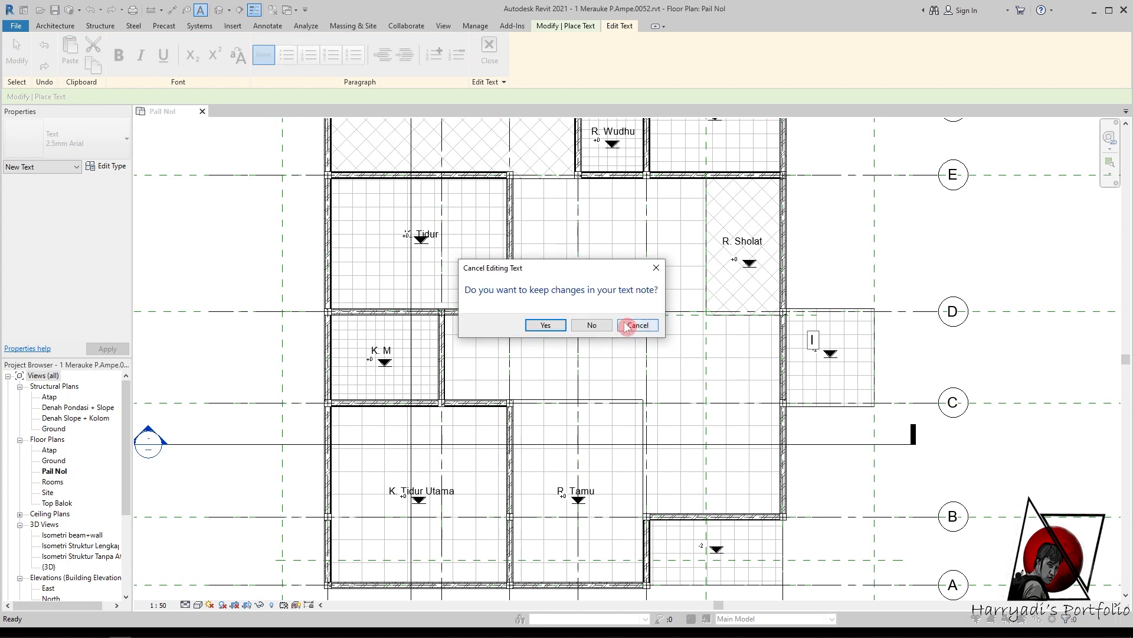
{"action": "left_click", "coordinate": [627, 325]}
{"action": "left_click", "coordinate": [16, 47]}
- Set the spot elevation type's units format to round to 2 decimal places
{"action": "scroll", "coordinate": [855, 412], "scroll_direction": "up", "scroll_amount": 1}
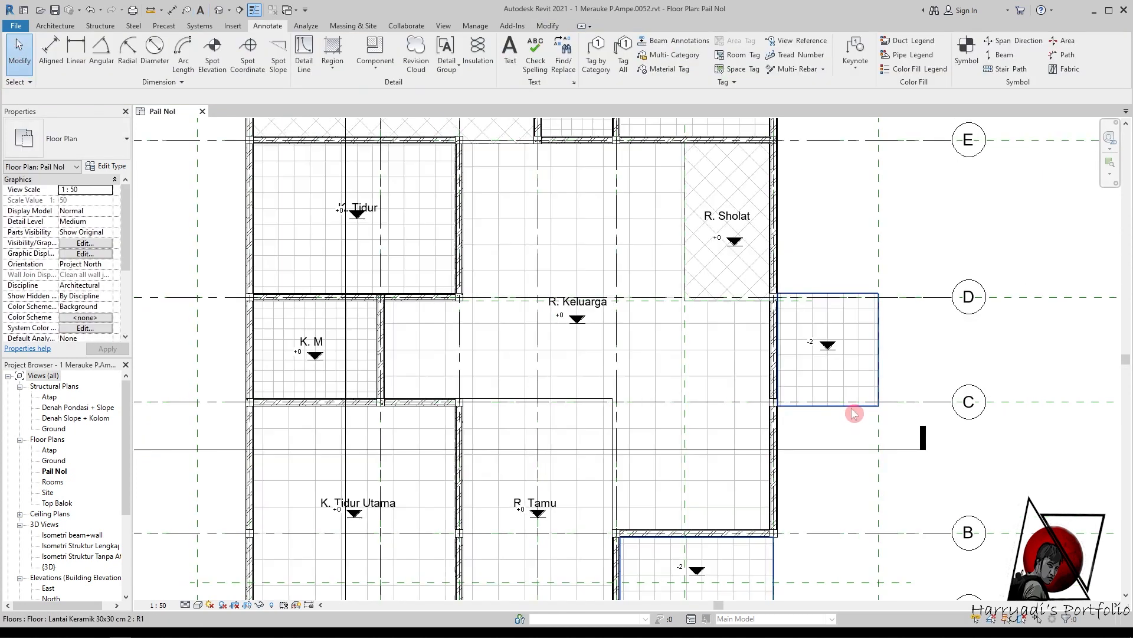
{"action": "scroll", "coordinate": [811, 331], "scroll_direction": "down", "scroll_amount": 2}
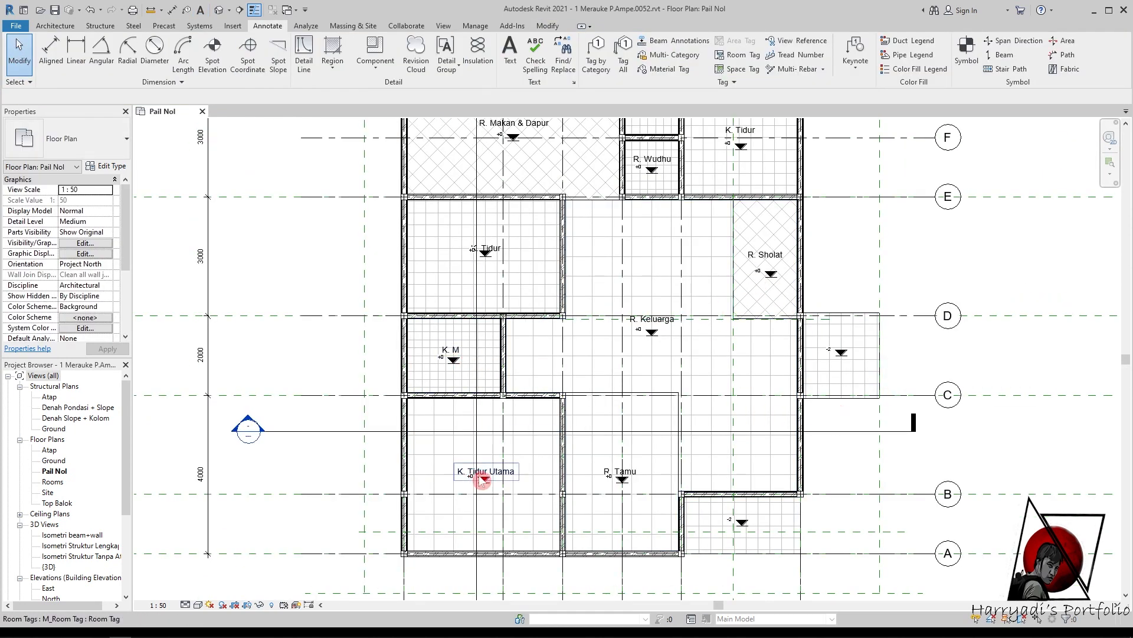
{"action": "left_click", "coordinate": [649, 336]}
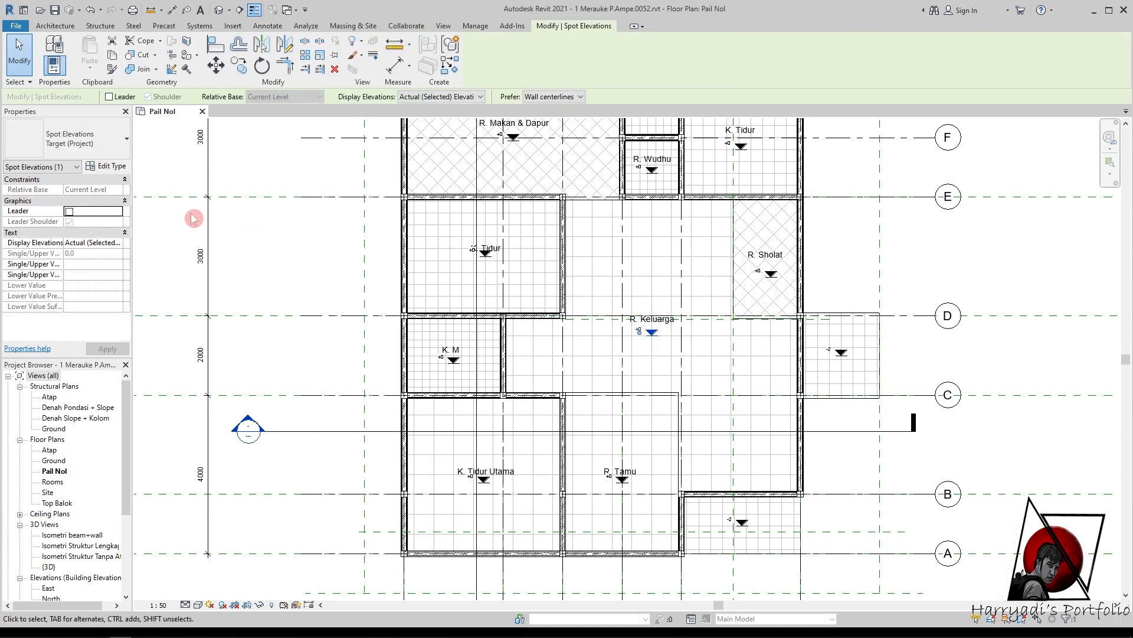
{"action": "left_click", "coordinate": [110, 166]}
{"action": "left_click", "coordinate": [400, 438]}
{"action": "left_click", "coordinate": [268, 289]}
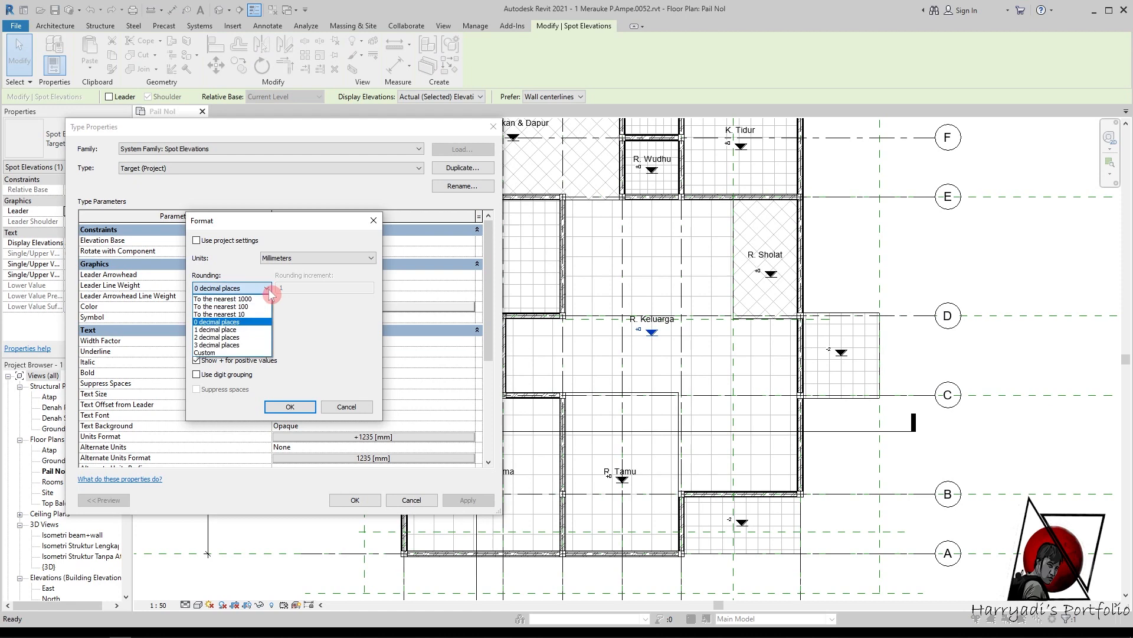
{"action": "left_click", "coordinate": [259, 337]}
{"action": "left_click", "coordinate": [290, 407]}
{"action": "left_click", "coordinate": [468, 500]}
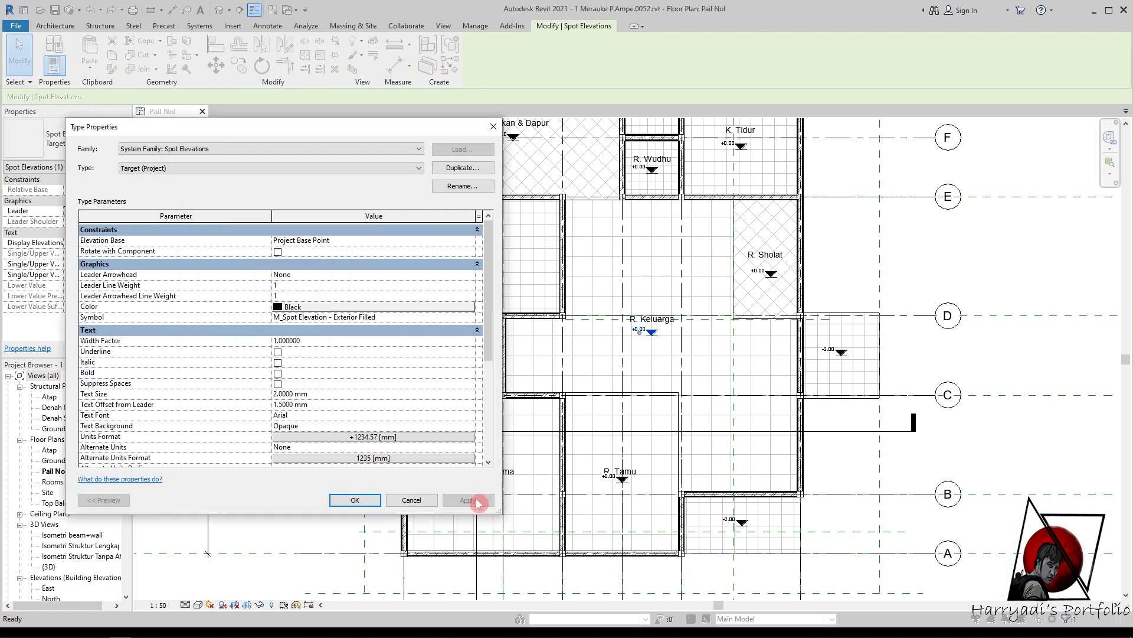
{"action": "left_click", "coordinate": [355, 500]}
- Reposition the R. Tamu, K. Tidur Utama and lower K. M spot elevations so they sit clear beneath their room names
{"action": "scroll", "coordinate": [852, 377], "scroll_direction": "up", "scroll_amount": 3}
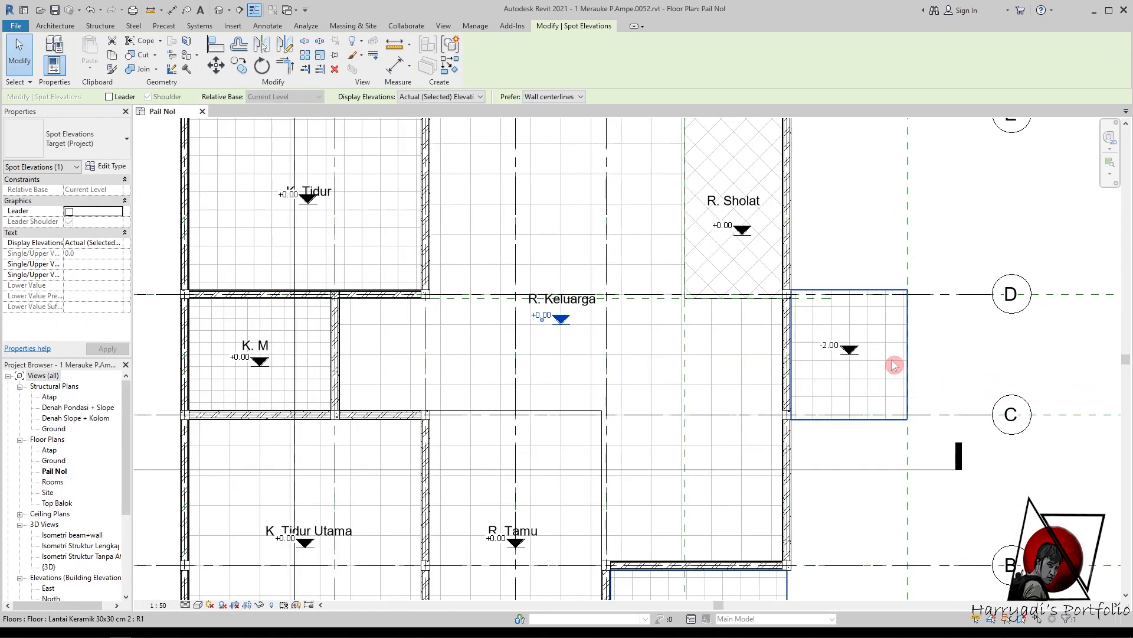
{"action": "scroll", "coordinate": [646, 426], "scroll_direction": "down", "scroll_amount": 1}
{"action": "middle_click_drag", "start_coordinate": [645, 426], "coordinate": [704, 312]}
{"action": "scroll", "coordinate": [704, 313], "scroll_direction": "up", "scroll_amount": 1}
{"action": "scroll", "coordinate": [608, 446], "scroll_direction": "up", "scroll_amount": 3}
{"action": "left_click", "coordinate": [560, 432]}
{"action": "left_click_drag", "start_coordinate": [560, 432], "coordinate": [561, 441]}
{"action": "left_click", "coordinate": [628, 389]}
{"action": "left_click_drag", "start_coordinate": [232, 423], "coordinate": [242, 434]}
{"action": "scroll", "coordinate": [505, 353], "scroll_direction": "down", "scroll_amount": 3}
{"action": "scroll", "coordinate": [286, 193], "scroll_direction": "up", "scroll_amount": 3}
{"action": "mouse_move", "coordinate": [327, 274]}
{"action": "left_mouse_down"}
{"action": "mouse_move", "coordinate": [307, 275]}
{"action": "mouse_move", "coordinate": [324, 280]}
{"action": "left_mouse_up"}
{"action": "scroll", "coordinate": [649, 325], "scroll_direction": "down", "scroll_amount": 3}
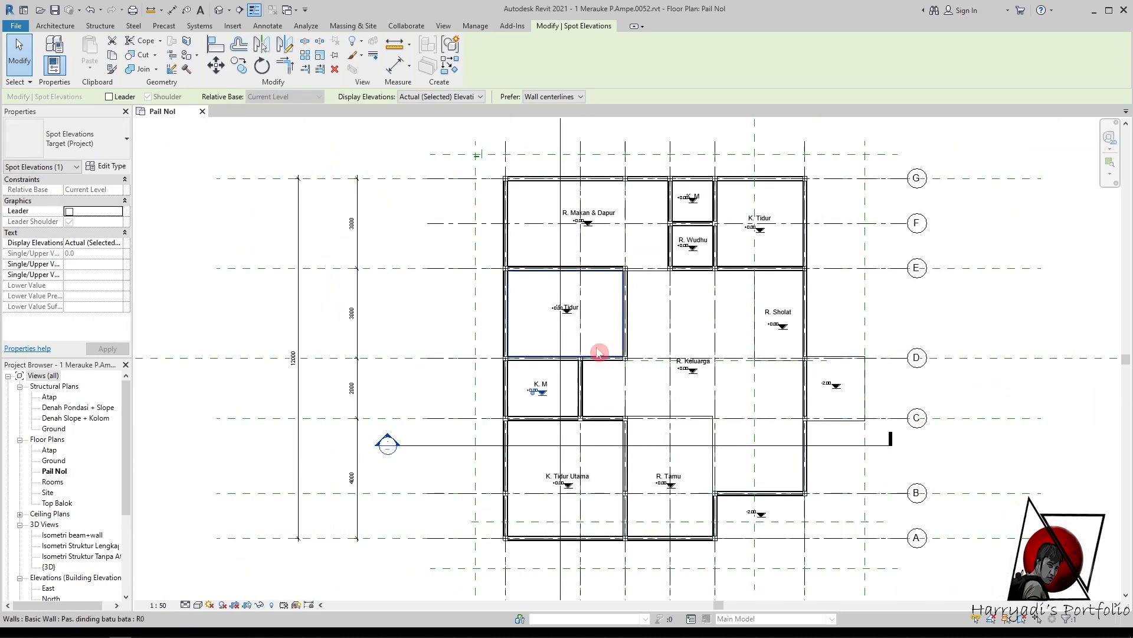
- Shift the spot elevation of the K. Tidur above the lower K. M down and raise the R. Sholat one toward its room name
{"action": "scroll", "coordinate": [626, 385], "scroll_direction": "up", "scroll_amount": 4}
{"action": "left_click", "coordinate": [519, 302]}
{"action": "left_click_drag", "start_coordinate": [520, 303], "coordinate": [532, 320]}
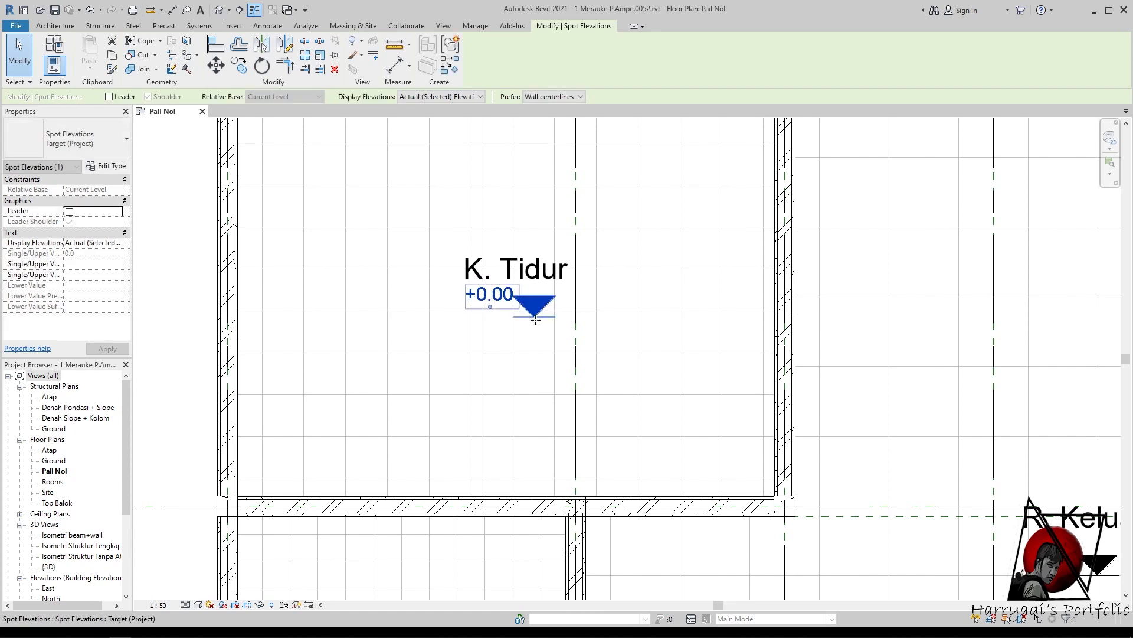
{"action": "left_click", "coordinate": [438, 358]}
{"action": "scroll", "coordinate": [448, 357], "scroll_direction": "down", "scroll_amount": 3}
{"action": "left_click", "coordinate": [1098, 309]}
{"action": "scroll", "coordinate": [1098, 309], "scroll_direction": "up", "scroll_amount": 2}
{"action": "left_click", "coordinate": [929, 378]}
{"action": "left_click_drag", "start_coordinate": [931, 382], "coordinate": [929, 363]}
- Adjust the spot elevations of R. Wudhu, the adjoining K. M, R. Makan & Dapur and the upper K. Tidur beneath their room names
{"action": "scroll", "coordinate": [907, 446], "scroll_direction": "down", "scroll_amount": 3}
{"action": "scroll", "coordinate": [791, 277], "scroll_direction": "up", "scroll_amount": 3}
{"action": "left_click", "coordinate": [825, 405]}
{"action": "left_click_drag", "start_coordinate": [825, 404], "coordinate": [845, 407]}
{"action": "mouse_move", "coordinate": [820, 209]}
{"action": "left_mouse_down"}
{"action": "mouse_move", "coordinate": [837, 232]}
{"action": "mouse_move", "coordinate": [828, 228]}
{"action": "left_mouse_up"}
{"action": "mouse_move", "coordinate": [404, 302]}
{"action": "left_mouse_down"}
{"action": "mouse_move", "coordinate": [407, 281]}
{"action": "mouse_move", "coordinate": [406, 304]}
{"action": "left_mouse_up"}
{"action": "scroll", "coordinate": [354, 283], "scroll_direction": "down", "scroll_amount": 2}
{"action": "scroll", "coordinate": [856, 295], "scroll_direction": "up", "scroll_amount": 3}
{"action": "left_click_drag", "start_coordinate": [824, 306], "coordinate": [836, 291]}
{"action": "scroll", "coordinate": [836, 291], "scroll_direction": "down", "scroll_amount": 3}
{"action": "left_click", "coordinate": [779, 228]}
{"action": "scroll", "coordinate": [850, 272], "scroll_direction": "down", "scroll_amount": 1}
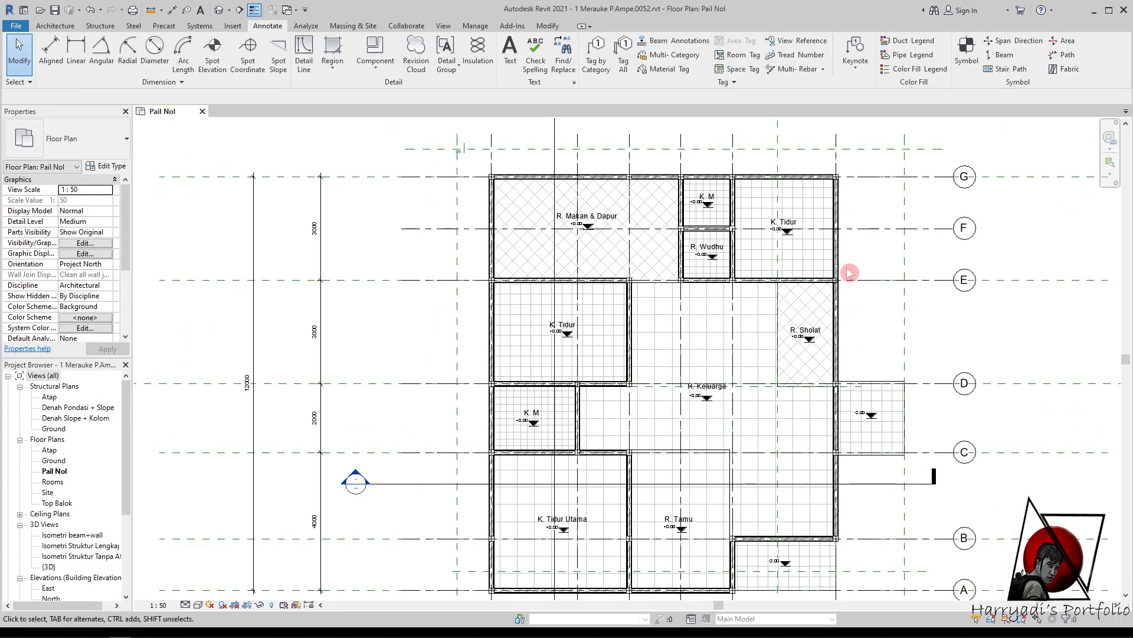
- Set the height offset of the K. M floor between grids C and D to -5
{"action": "scroll", "coordinate": [916, 357], "scroll_direction": "up", "scroll_amount": 1}
{"action": "scroll", "coordinate": [620, 311], "scroll_direction": "down", "scroll_amount": 2}
{"action": "scroll", "coordinate": [557, 425], "scroll_direction": "up", "scroll_amount": 3}
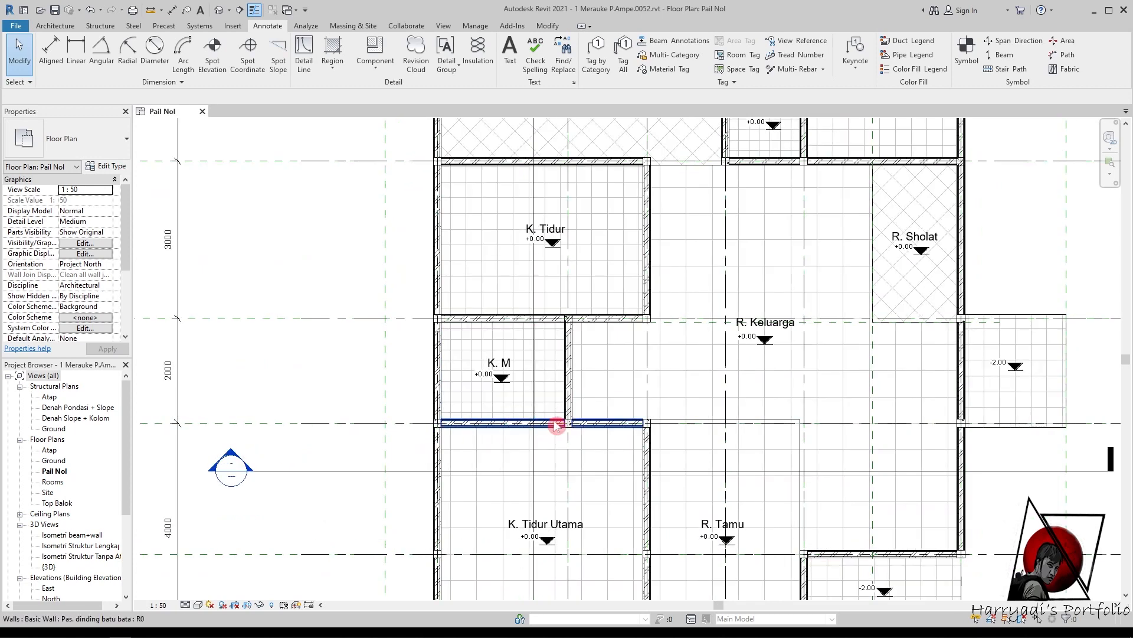
{"action": "left_click", "coordinate": [564, 417]}
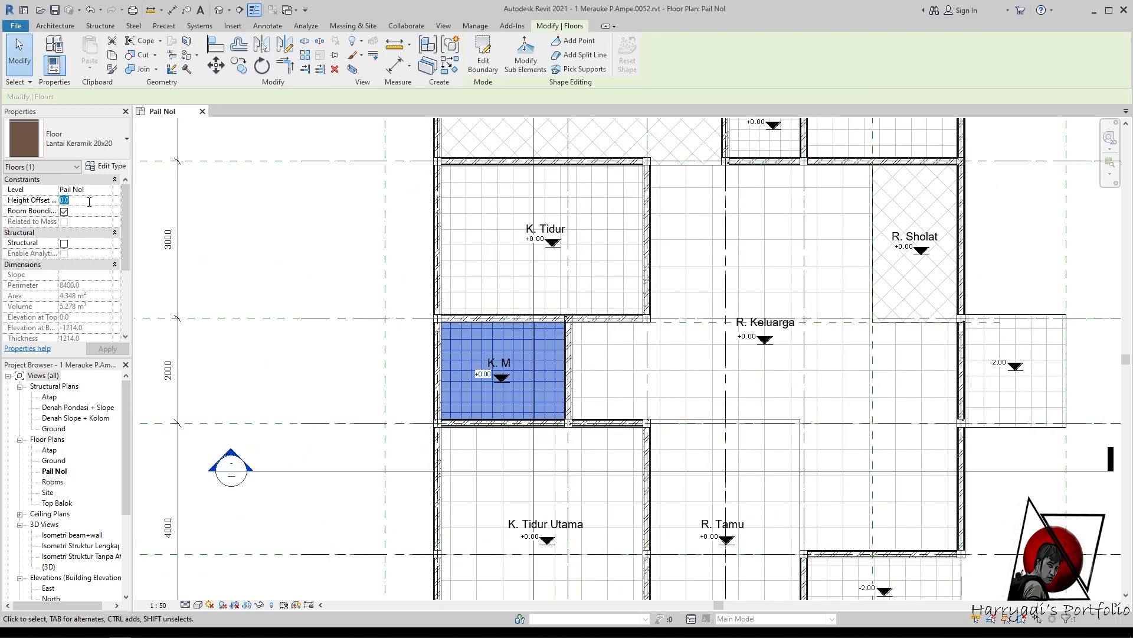
{"action": "left_click", "coordinate": [353, 405]}
- Set the height offset of the upper K. M floor and the R. Wudhu floor to -5
{"action": "scroll", "coordinate": [357, 425], "scroll_direction": "down", "scroll_amount": 3}
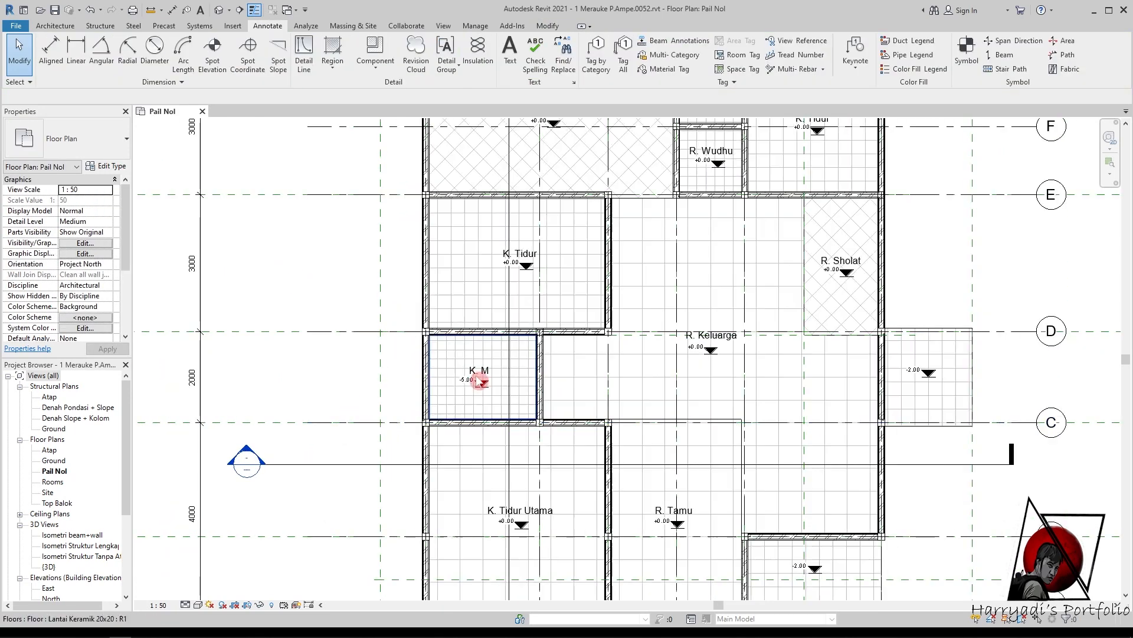
{"action": "scroll", "coordinate": [643, 192], "scroll_direction": "up", "scroll_amount": 4}
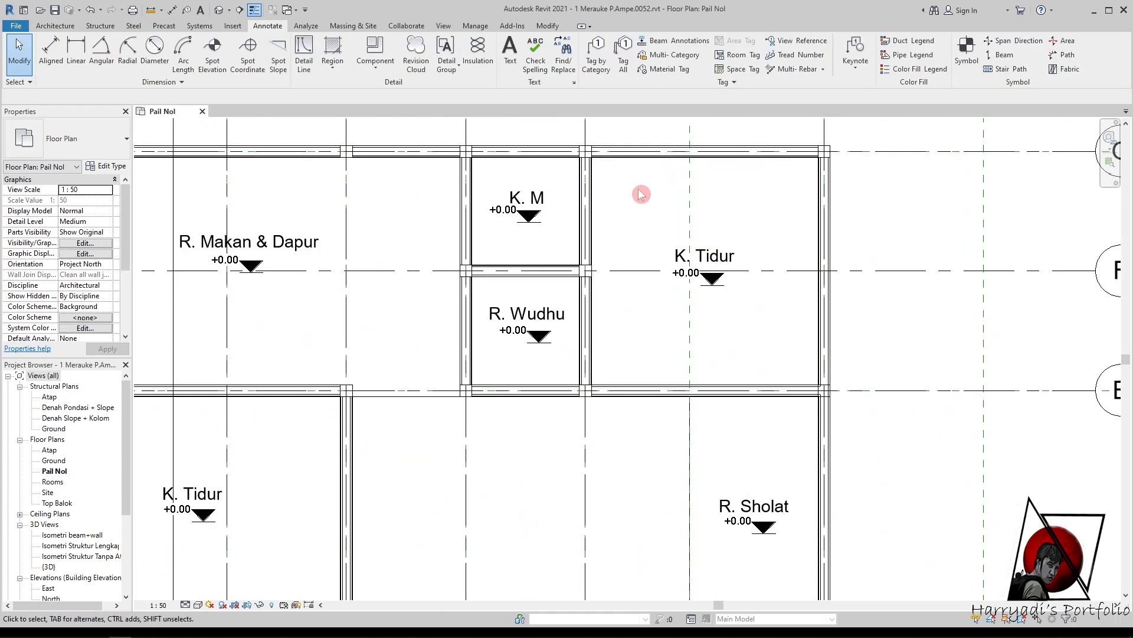
{"action": "left_click", "coordinate": [508, 260]}
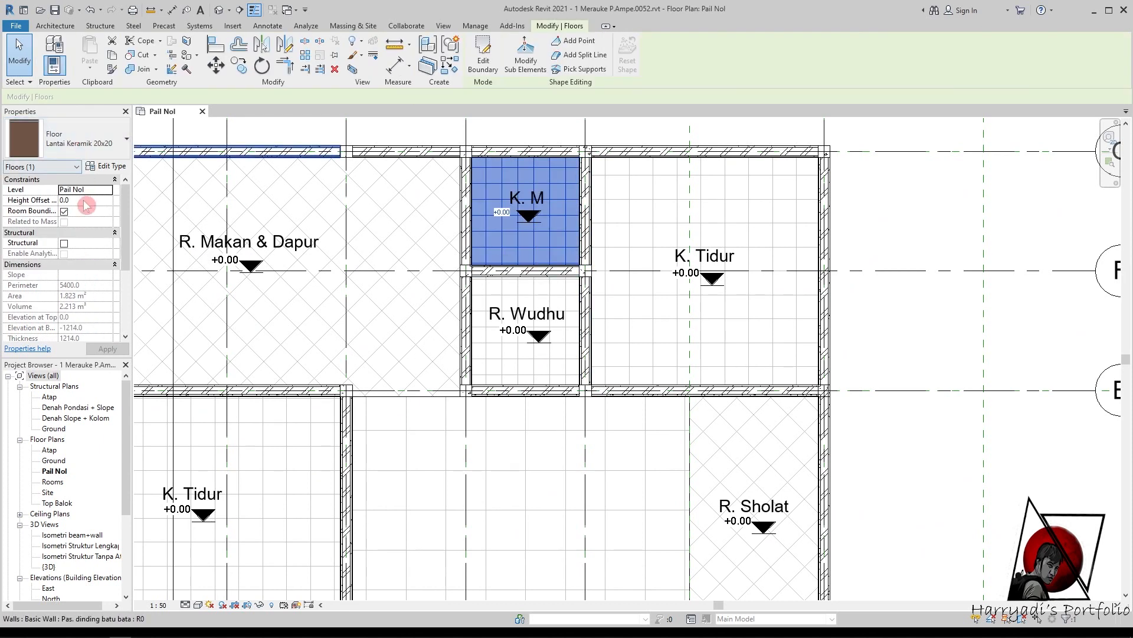
{"action": "left_click", "coordinate": [539, 384]}
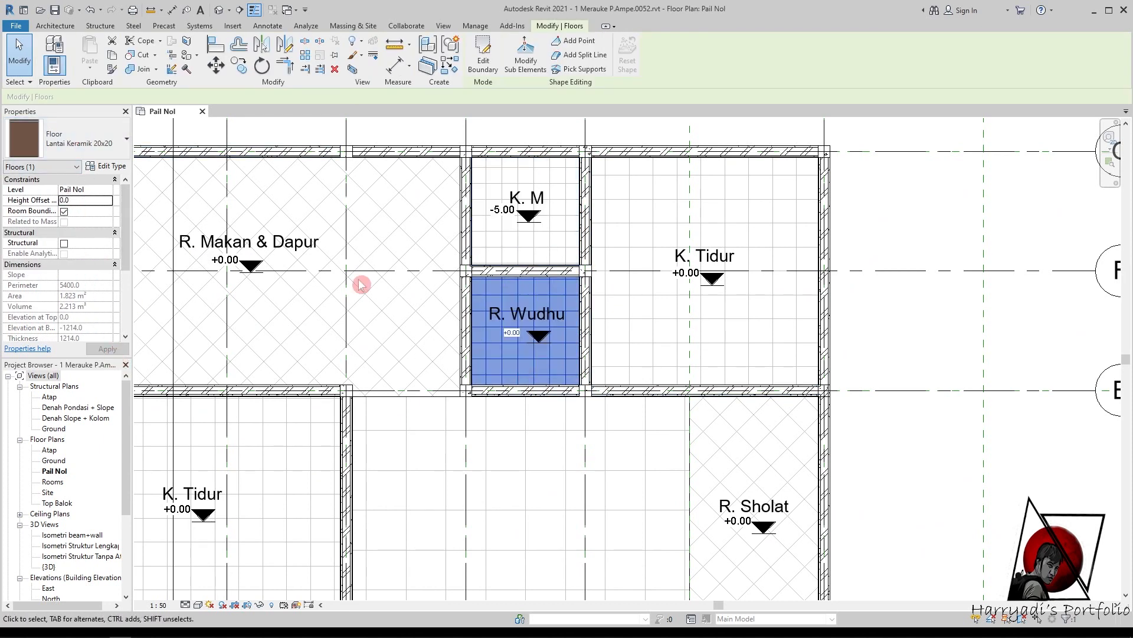
{"action": "left_click", "coordinate": [950, 318]}
- Set the height offset of the K. Tidur floor beside R. Wudhu and the R. Makan & Dapur floor to 2
{"action": "left_click", "coordinate": [602, 375]}
{"action": "left_click", "coordinate": [92, 202]}
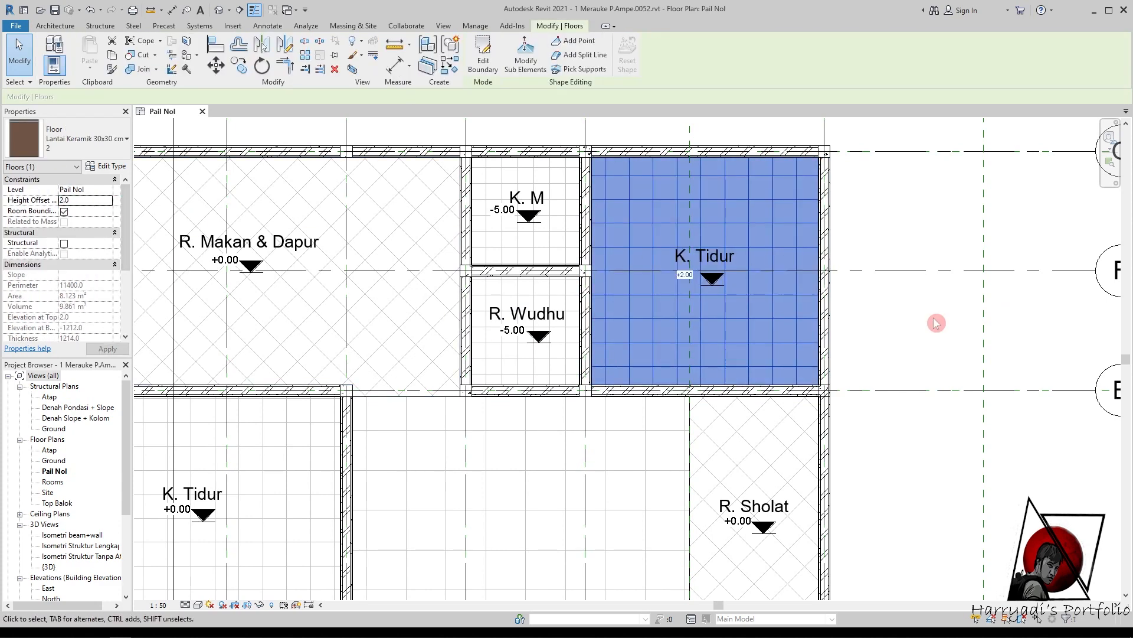
{"action": "left_click", "coordinate": [936, 323]}
{"action": "scroll", "coordinate": [879, 332], "scroll_direction": "down", "scroll_amount": 1}
{"action": "left_click", "coordinate": [174, 281]}
{"action": "left_click", "coordinate": [93, 200]}
{"action": "left_click", "coordinate": [930, 323]}
{"action": "scroll", "coordinate": [930, 323], "scroll_direction": "down", "scroll_amount": 1}
{"action": "scroll", "coordinate": [443, 506], "scroll_direction": "up", "scroll_amount": 1}
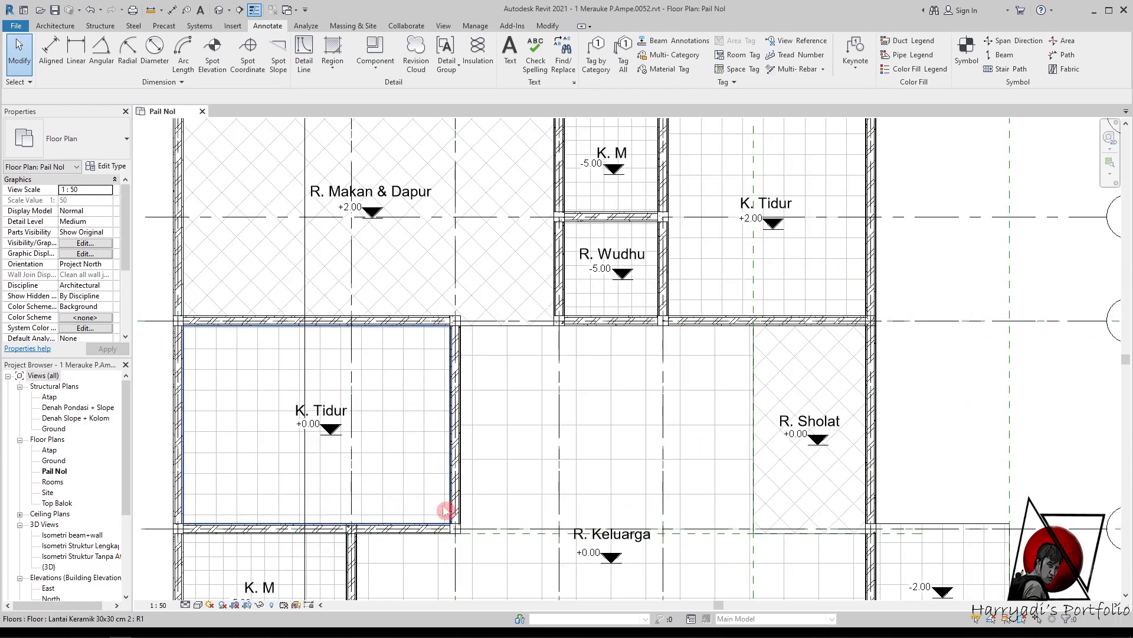
- Set the height offset of the K. Tidur floor between grids D and E and the K. Tidur Utama floor to 2
{"action": "left_click", "coordinate": [447, 508]}
{"action": "left_click", "coordinate": [962, 271]}
{"action": "scroll", "coordinate": [271, 524], "scroll_direction": "up", "scroll_amount": 1}
{"action": "scroll", "coordinate": [383, 338], "scroll_direction": "down", "scroll_amount": 1}
{"action": "scroll", "coordinate": [555, 258], "scroll_direction": "down", "scroll_amount": 1}
{"action": "scroll", "coordinate": [561, 571], "scroll_direction": "up", "scroll_amount": 1}
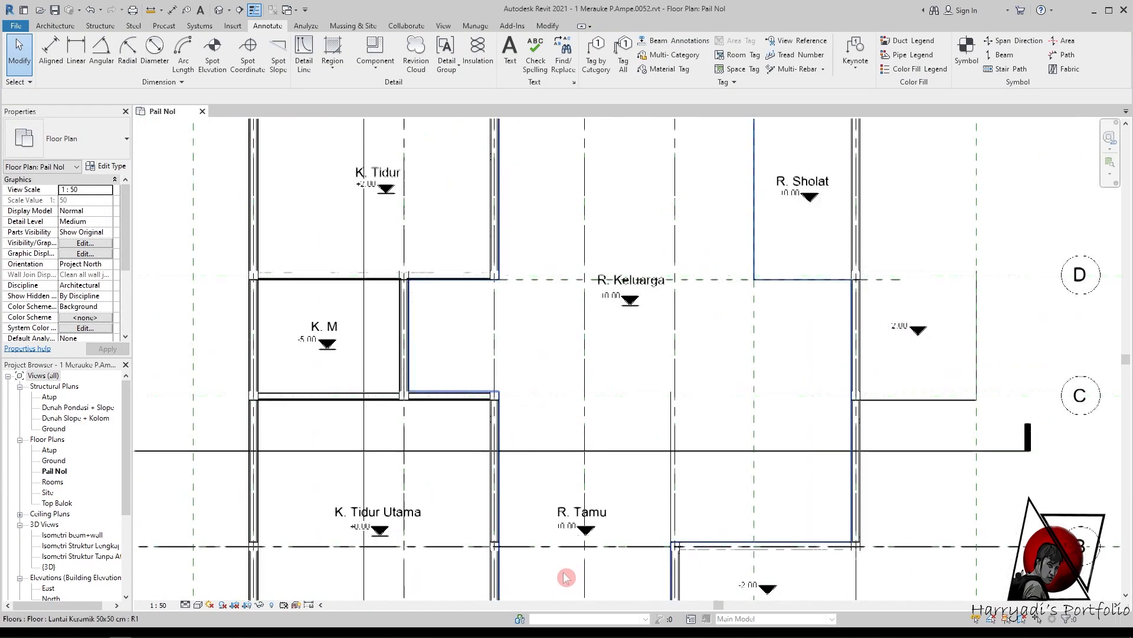
{"action": "scroll", "coordinate": [362, 521], "scroll_direction": "up", "scroll_amount": 1}
{"action": "left_click", "coordinate": [474, 392]}
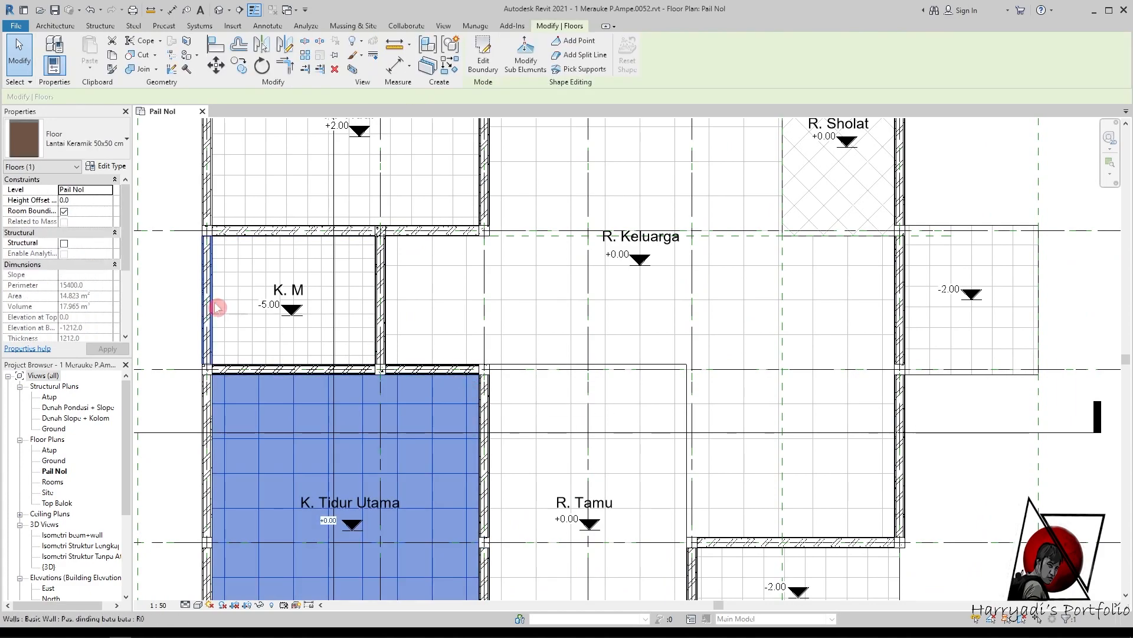
{"action": "left_click", "coordinate": [1106, 324]}
{"action": "scroll", "coordinate": [493, 304], "scroll_direction": "down", "scroll_amount": 1}
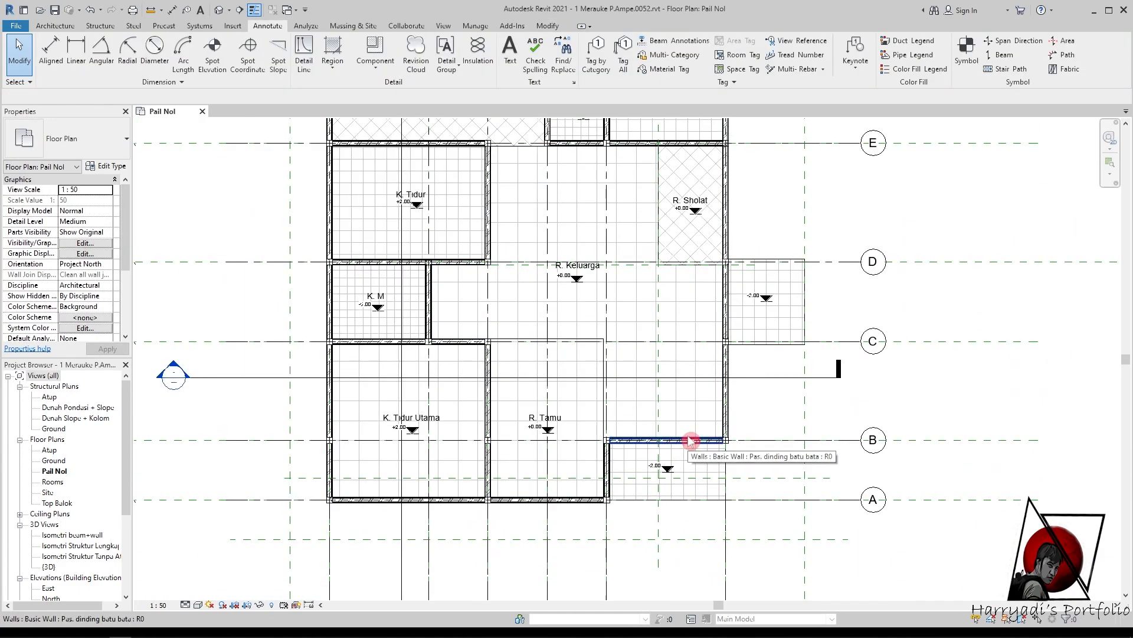
{"action": "scroll", "coordinate": [742, 387], "scroll_direction": "down", "scroll_amount": 2}
{"action": "scroll", "coordinate": [746, 260], "scroll_direction": "up", "scroll_amount": 1}
{"action": "scroll", "coordinate": [721, 322], "scroll_direction": "up", "scroll_amount": 1}
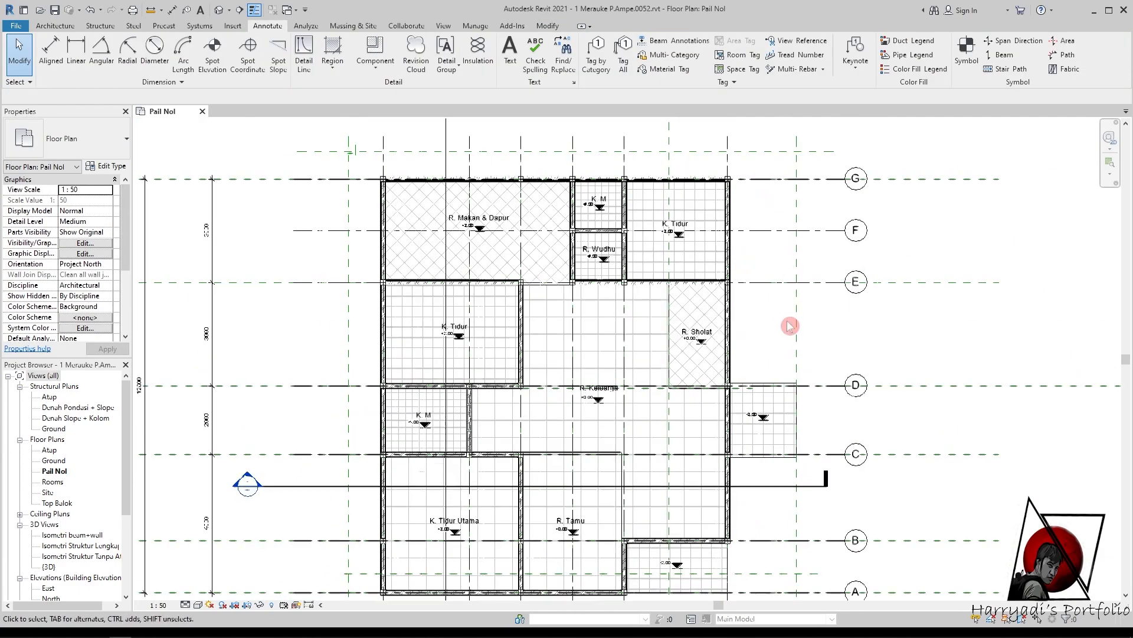
{"action": "scroll", "coordinate": [790, 325], "scroll_direction": "up", "scroll_amount": 1}
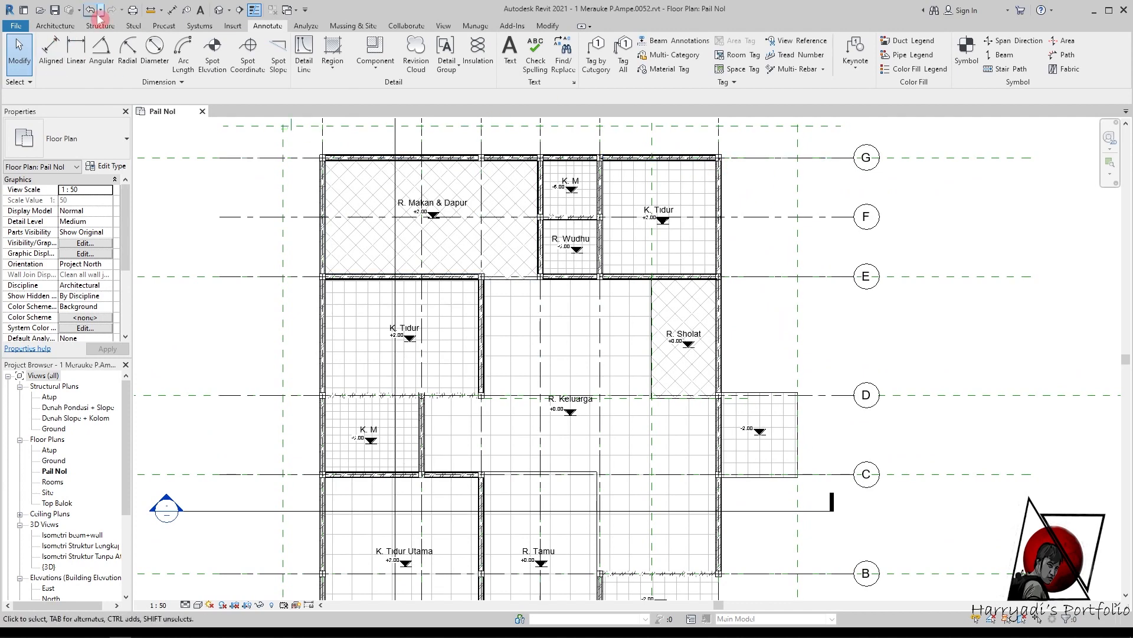
{"action": "scroll", "coordinate": [721, 185], "scroll_direction": "down", "scroll_amount": 1}
- Load the Door Type A2 Kmr Mandi family and place it in the K. M wall facing R. Keluarga, between grids C and D
{"action": "key", "text": "d"}
{"action": "key", "text": "r"}
{"action": "left_click", "coordinate": [479, 53]}
{"action": "key", "text": "Escape"}
{"action": "left_click", "coordinate": [127, 142]}
{"action": "left_click", "coordinate": [478, 53]}
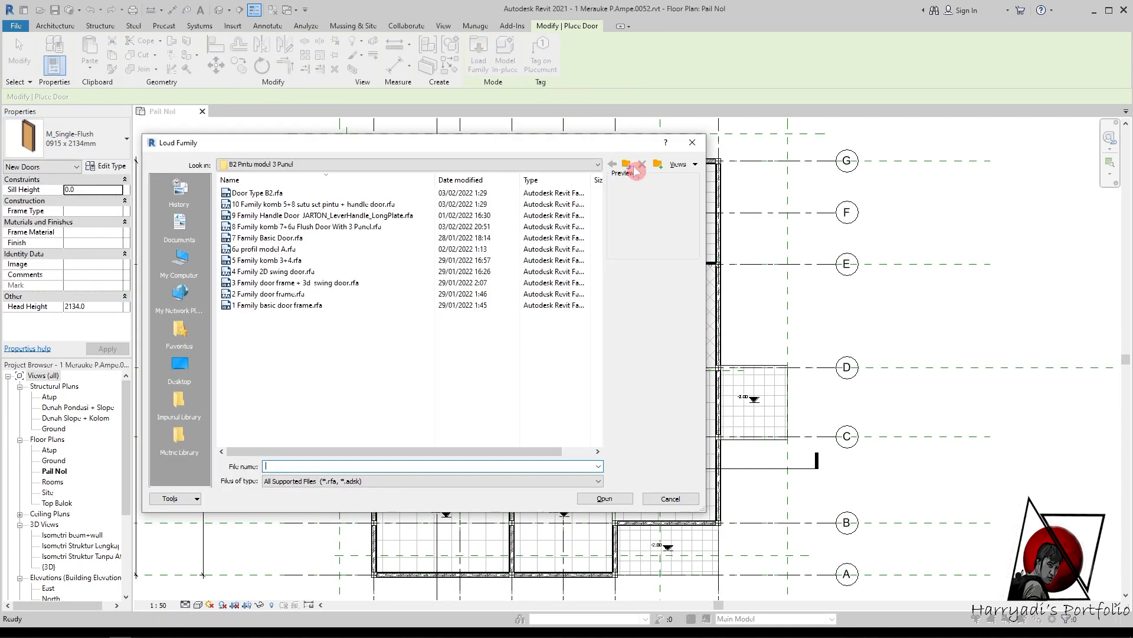
{"action": "left_click", "coordinate": [627, 163]}
{"action": "left_click_drag", "start_coordinate": [598, 322], "coordinate": [599, 379]}
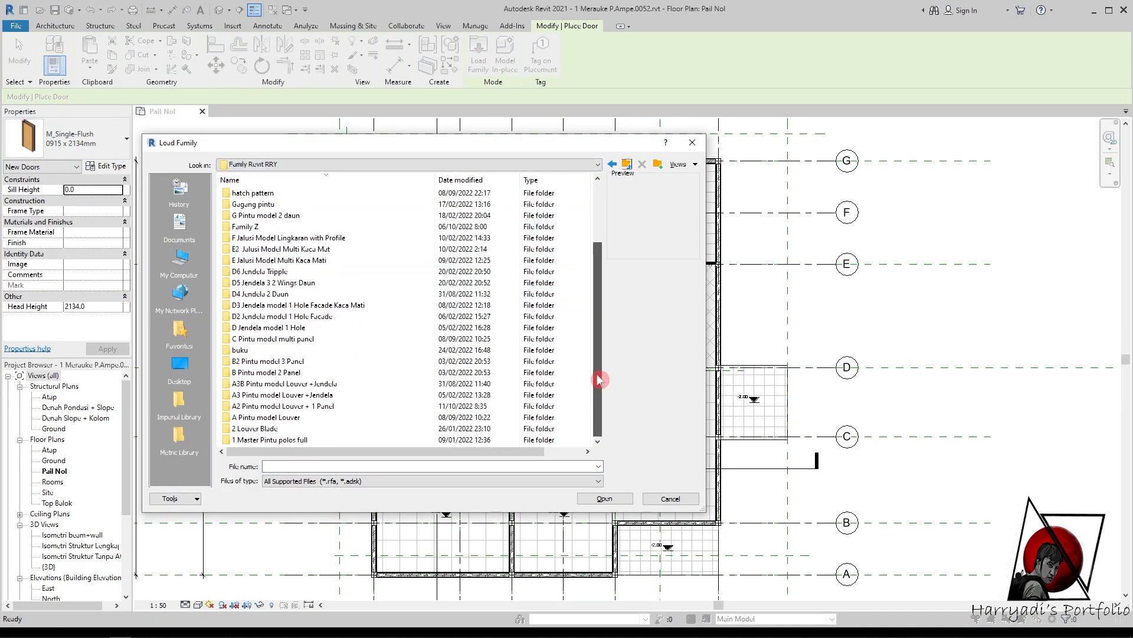
{"action": "double_click", "coordinate": [335, 409]}
{"action": "left_click", "coordinate": [312, 193]}
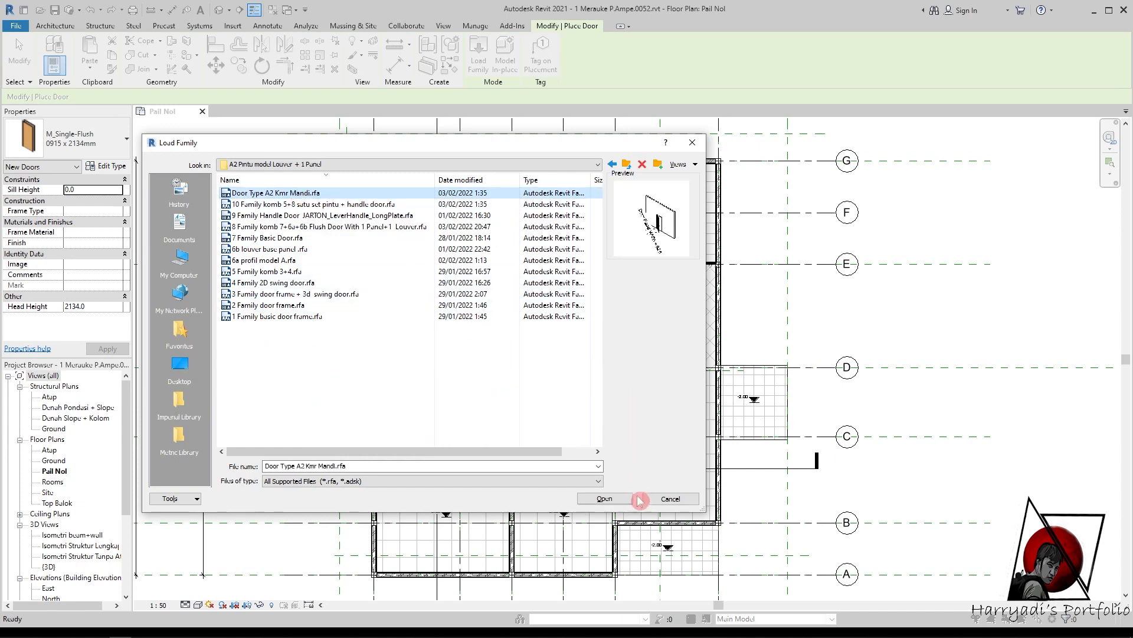
{"action": "left_click", "coordinate": [613, 501]}
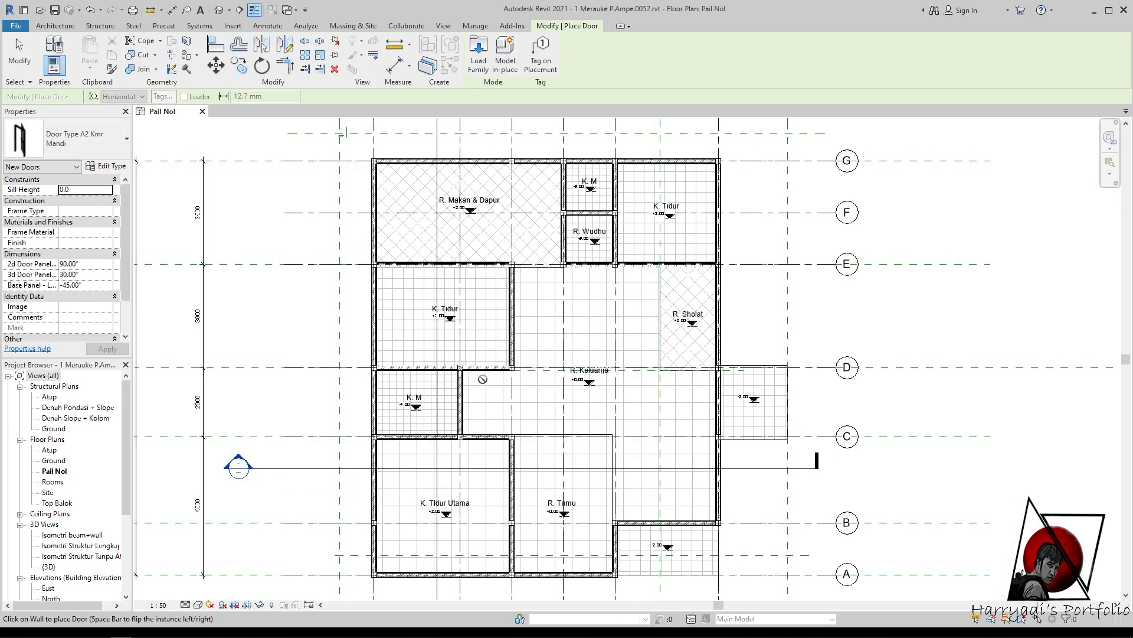
{"action": "scroll", "coordinate": [470, 393], "scroll_direction": "up", "scroll_amount": 2}
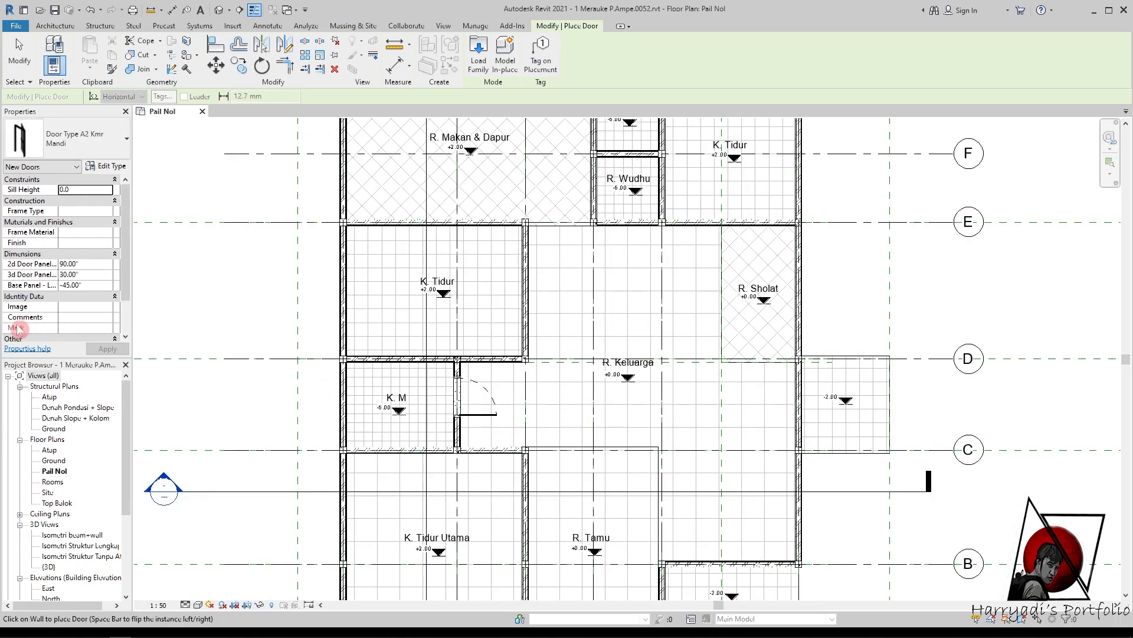
- Tile the Pail Nol plan beside the Isometri beam+wall 3D view, widen the plan, and orient the 3D view towards the K. M door
{"action": "double_click", "coordinate": [70, 535]}
{"action": "left_click", "coordinate": [171, 111]}
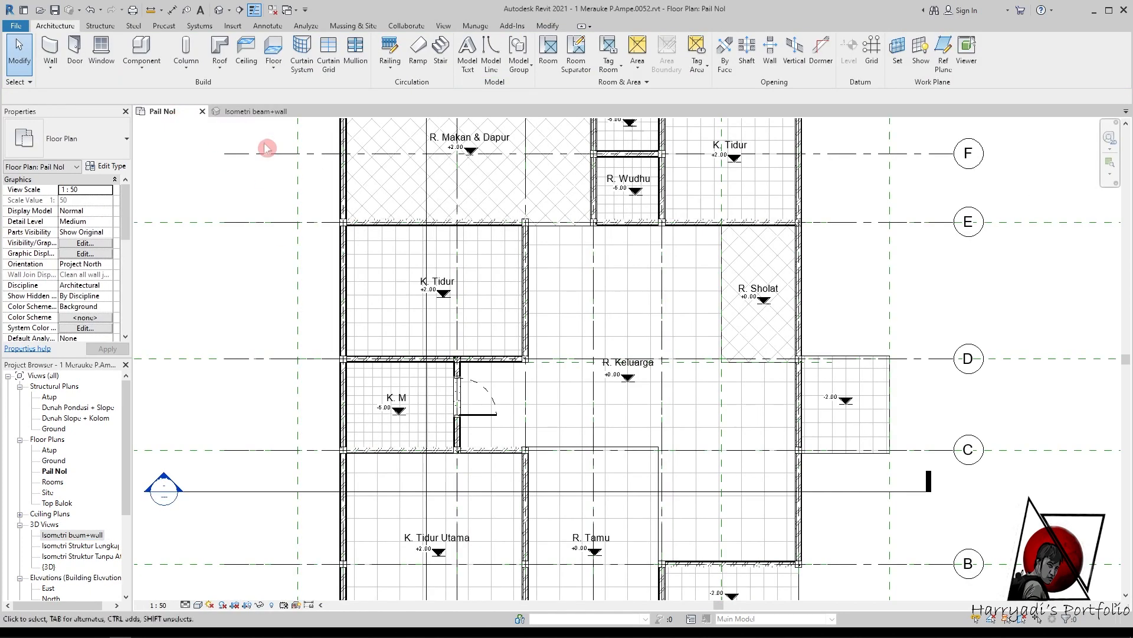
{"action": "left_click", "coordinate": [444, 25]}
{"action": "left_click", "coordinate": [1030, 52]}
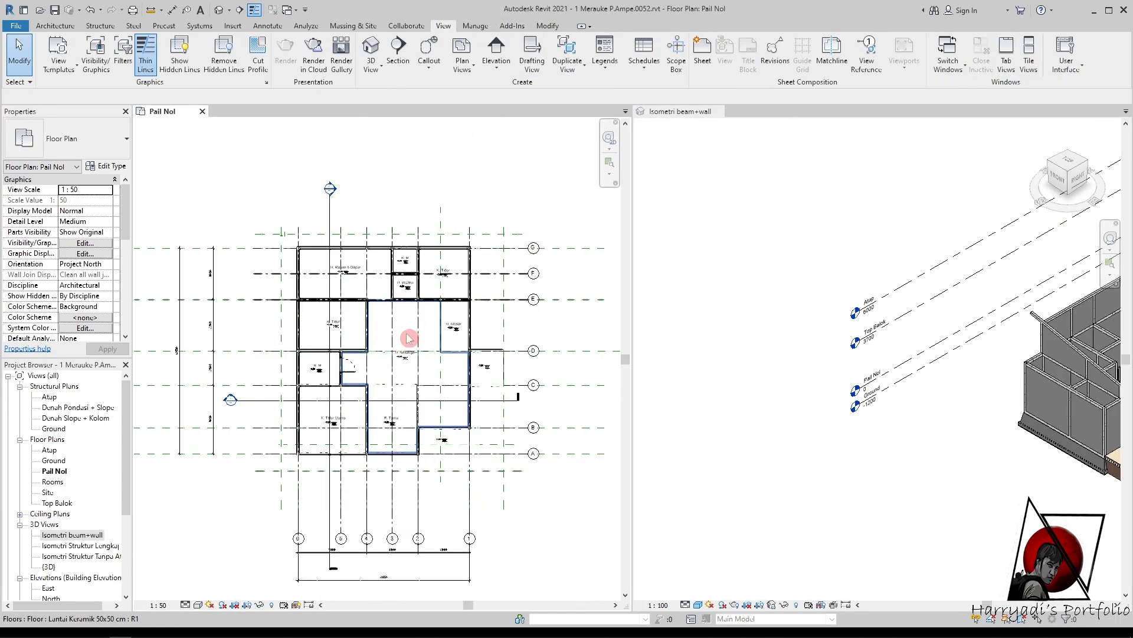
{"action": "left_click_drag", "start_coordinate": [637, 316], "coordinate": [732, 317]}
{"action": "scroll", "coordinate": [876, 324], "scroll_direction": "down", "scroll_amount": 2}
{"action": "scroll", "coordinate": [1058, 298], "scroll_direction": "up", "scroll_amount": 5}
{"action": "left_click", "coordinate": [1078, 170]}
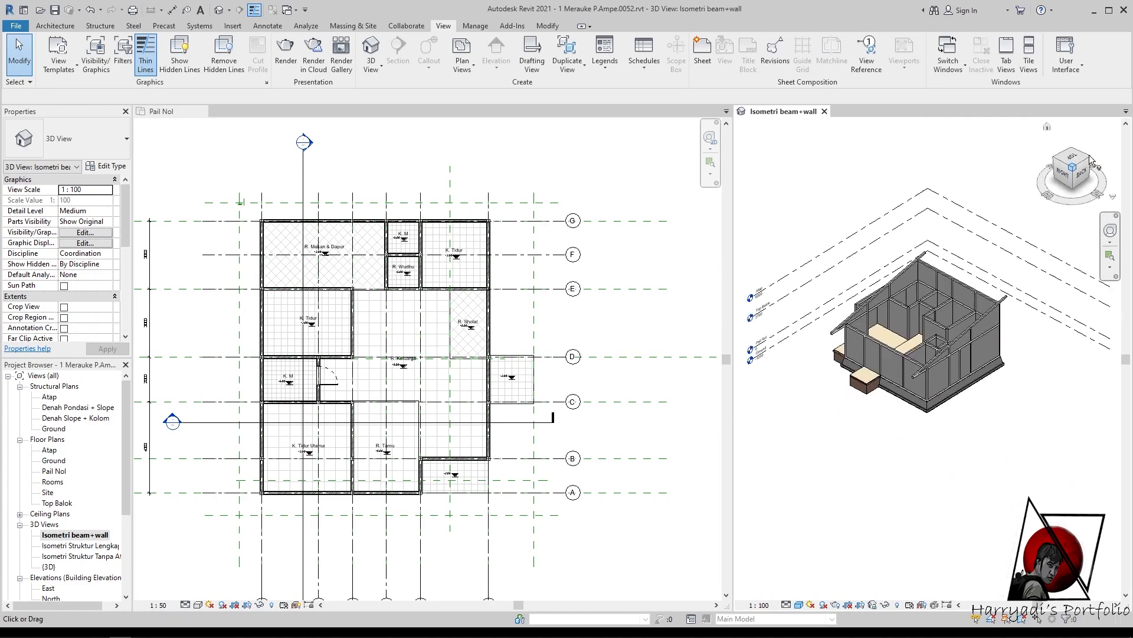
{"action": "scroll", "coordinate": [971, 363], "scroll_direction": "up", "scroll_amount": 3}
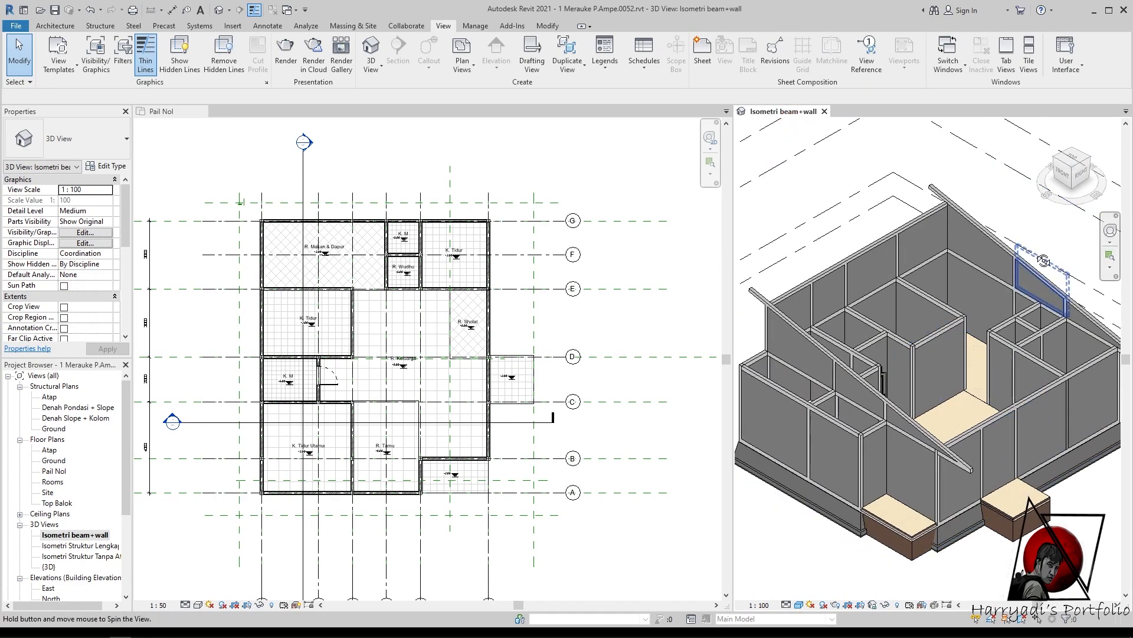
{"action": "scroll", "coordinate": [1012, 254], "scroll_direction": "up", "scroll_amount": 3}
{"action": "scroll", "coordinate": [312, 378], "scroll_direction": "up", "scroll_amount": 5}
- Flip the K. M door to swing into the room from its grid D side and set its distance from the grid D wall to 50 mm
{"action": "left_click", "coordinate": [367, 405]}
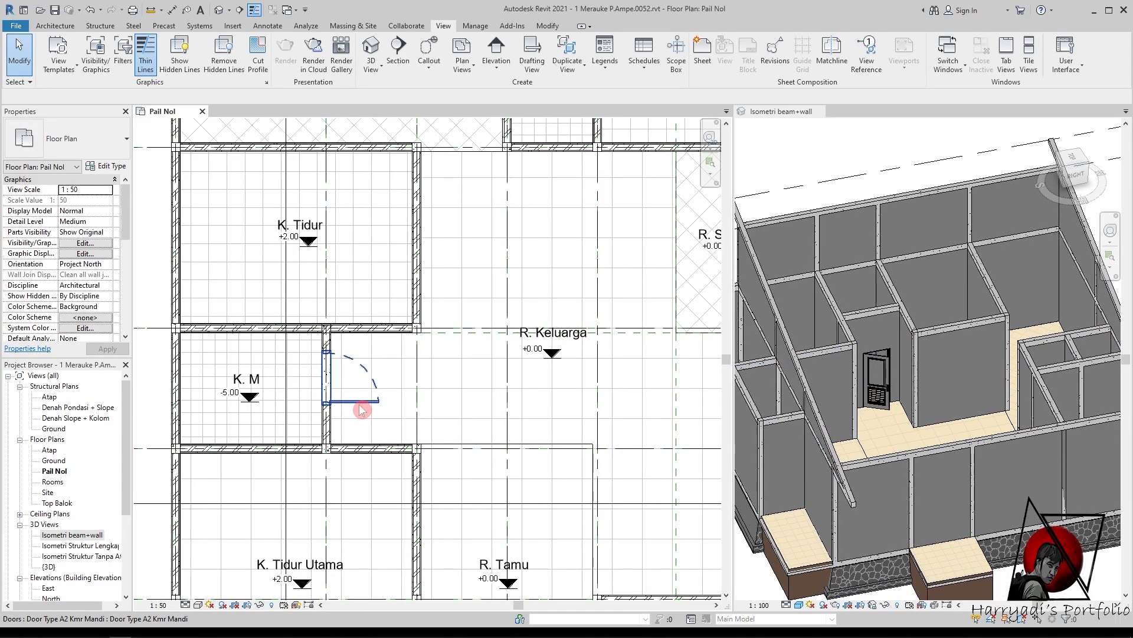
{"action": "left_click", "coordinate": [370, 401]}
{"action": "left_click", "coordinate": [271, 366]}
{"action": "scroll", "coordinate": [319, 369], "scroll_direction": "up", "scroll_amount": 2}
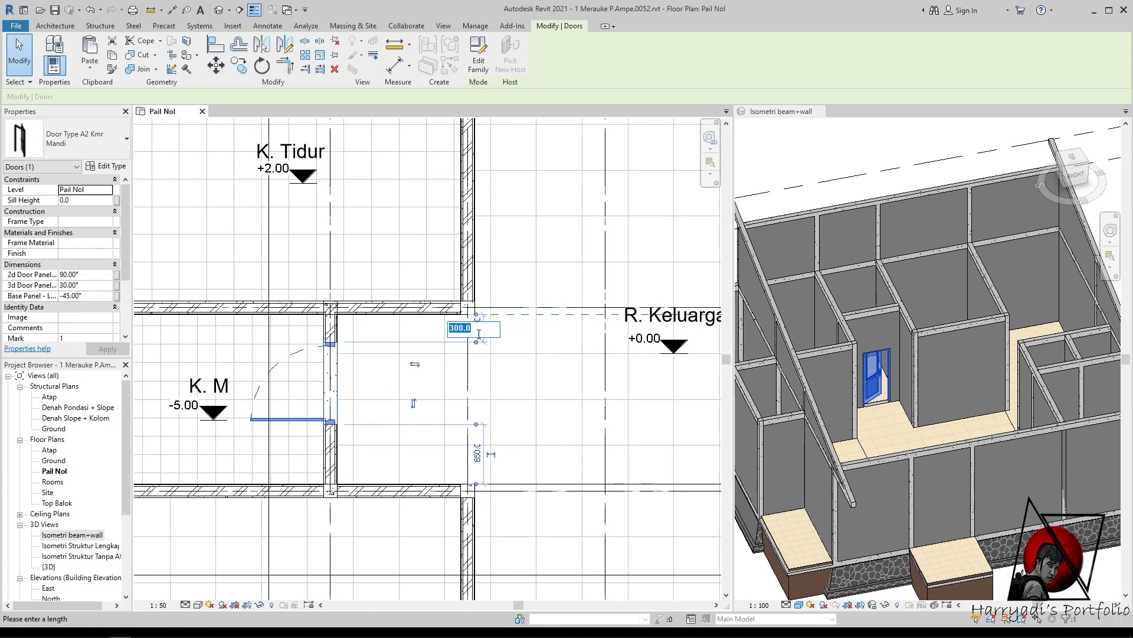
{"action": "key", "text": "Return"}
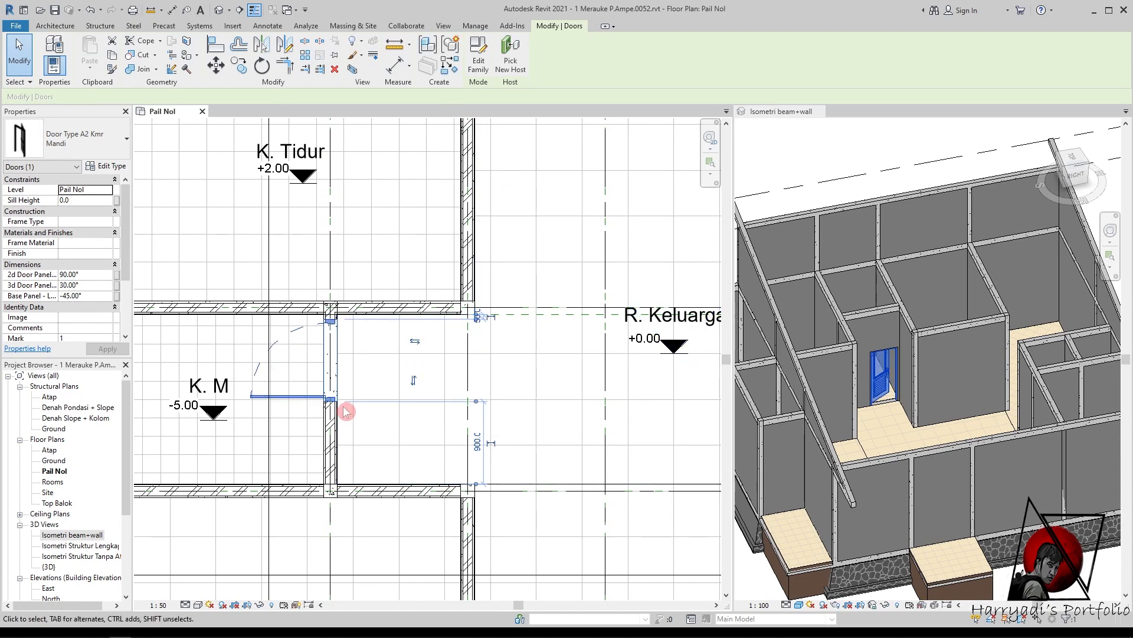
{"action": "left_click", "coordinate": [577, 227]}
- Load the Door Window Type A3B family and place it in the R. Makan & Dapur wall on grid G
{"action": "scroll", "coordinate": [412, 251], "scroll_direction": "down", "scroll_amount": 5}
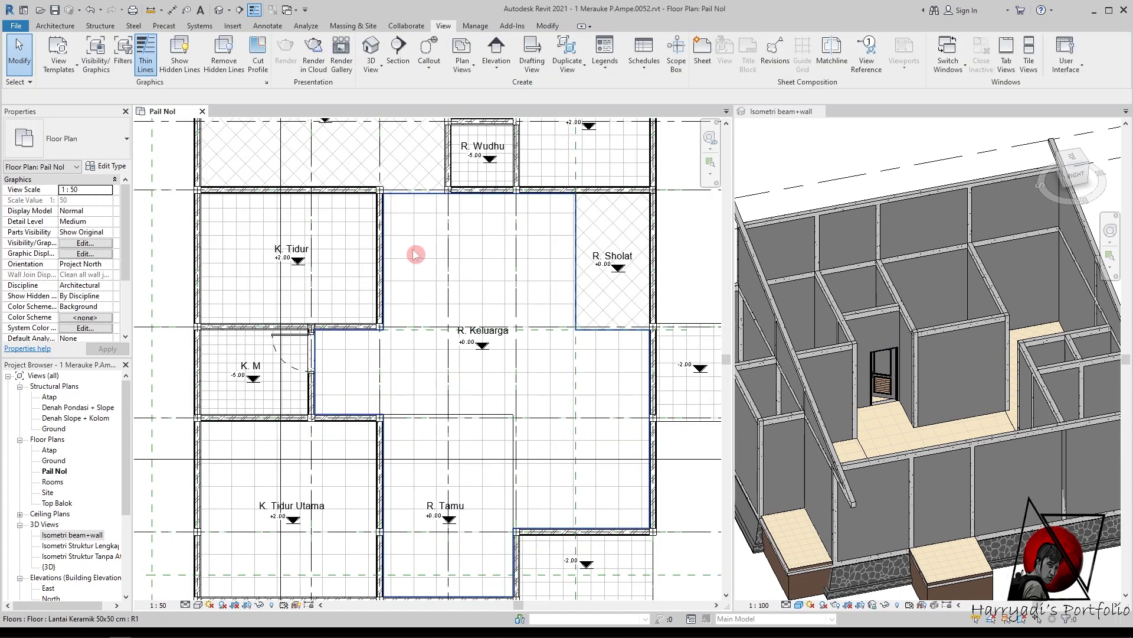
{"action": "scroll", "coordinate": [487, 154], "scroll_direction": "up", "scroll_amount": 2}
{"action": "left_click", "coordinate": [57, 25]}
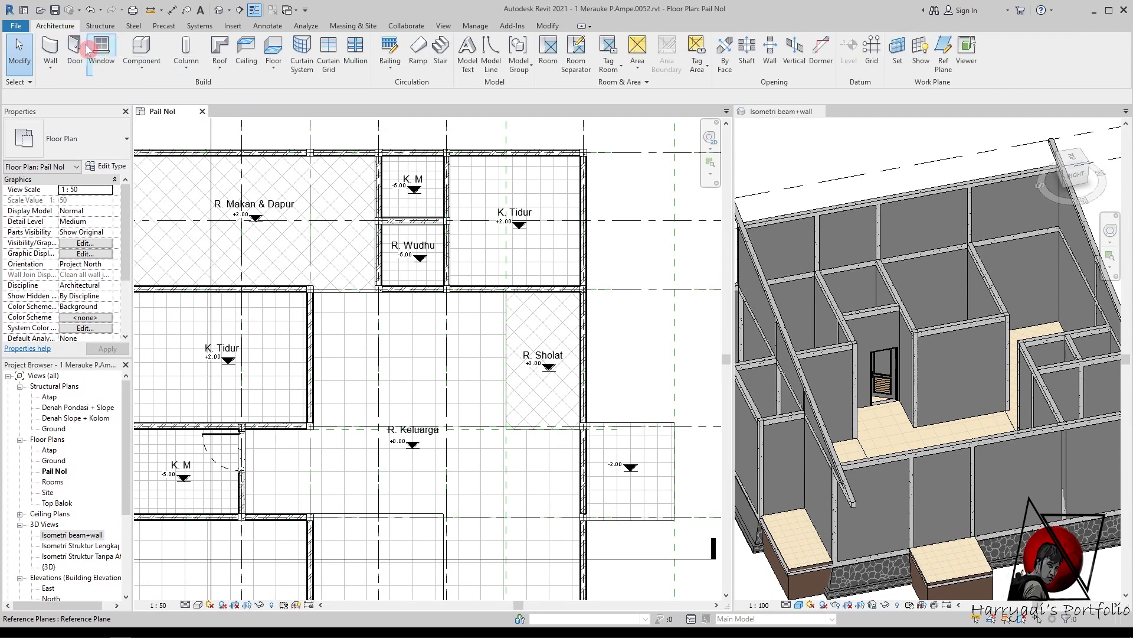
{"action": "left_click", "coordinate": [89, 52]}
{"action": "left_click", "coordinate": [479, 51]}
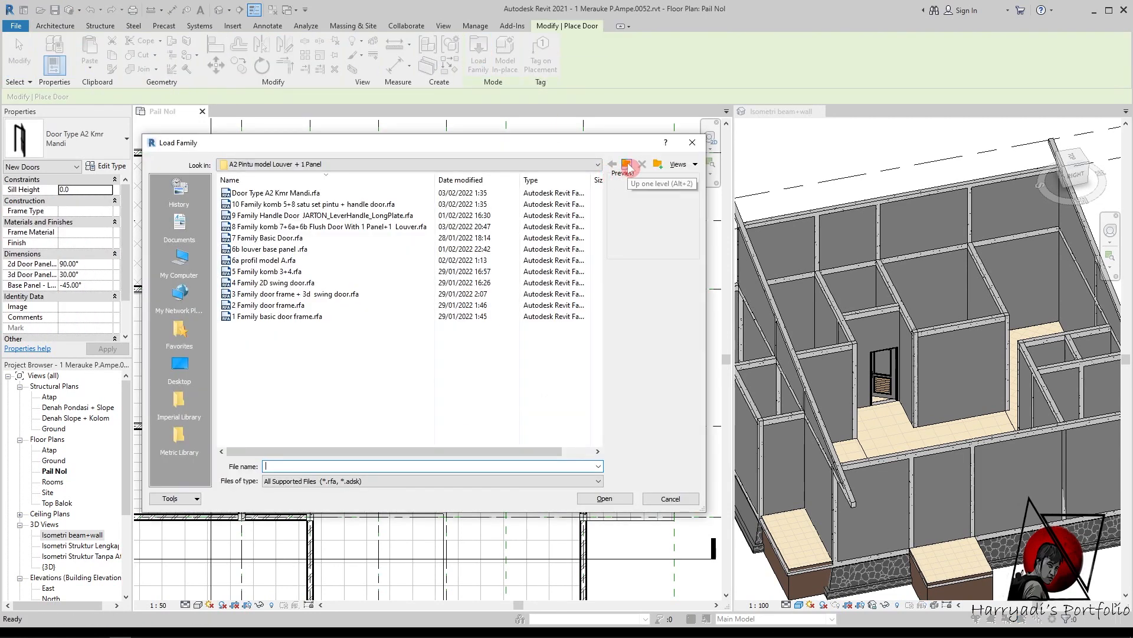
{"action": "left_click", "coordinate": [628, 169]}
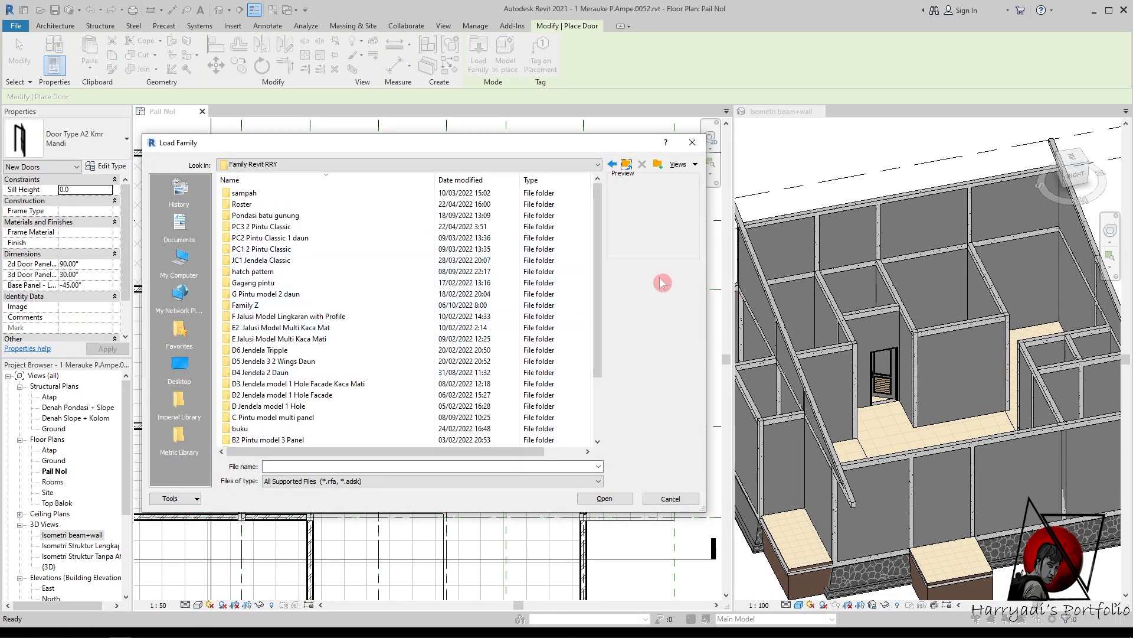
{"action": "left_click_drag", "start_coordinate": [602, 329], "coordinate": [602, 340]}
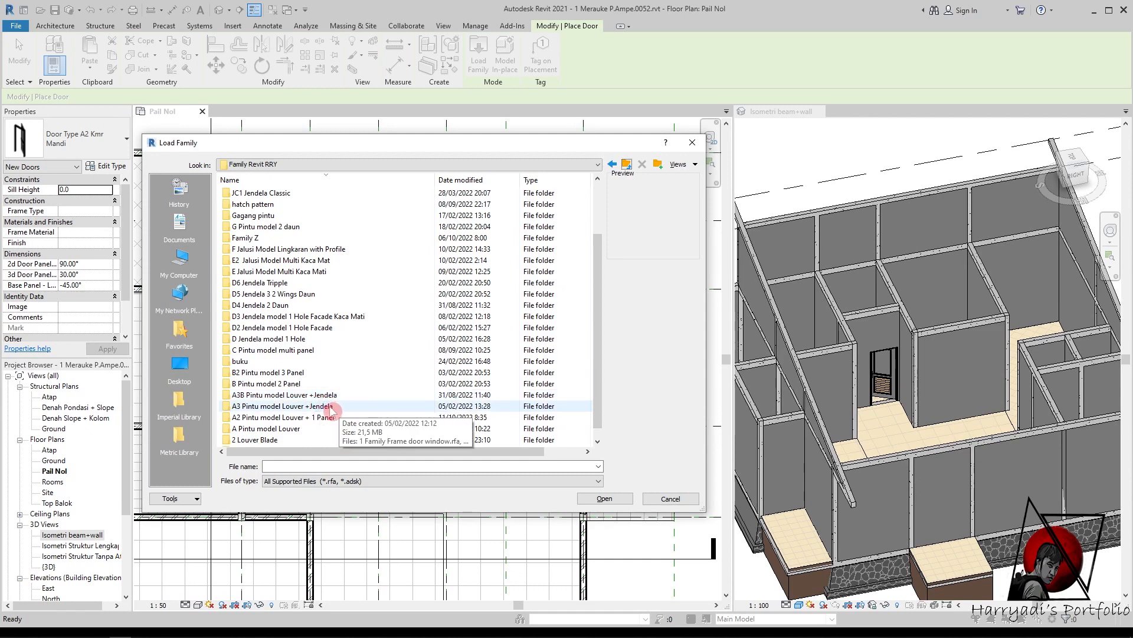
{"action": "double_click", "coordinate": [332, 407]}
{"action": "left_click", "coordinate": [285, 193]}
{"action": "left_click", "coordinate": [604, 499]}
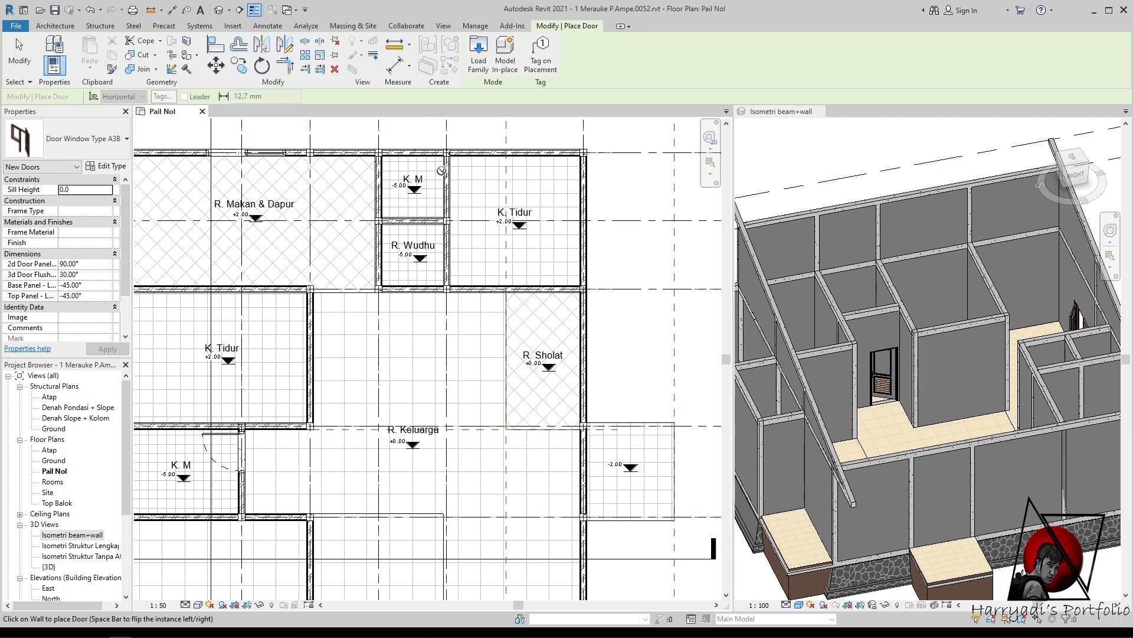
{"action": "key", "text": "Escape"}
- Flip the R. Makan & Dapur door-window so its door and window sides swap, and set its sill height to 2
{"action": "left_click", "coordinate": [785, 118]}
{"action": "left_click", "coordinate": [1049, 125]}
{"action": "scroll", "coordinate": [944, 381], "scroll_direction": "up", "scroll_amount": 3}
{"action": "scroll", "coordinate": [416, 264], "scroll_direction": "down", "scroll_amount": 2}
{"action": "scroll", "coordinate": [297, 199], "scroll_direction": "up", "scroll_amount": 5}
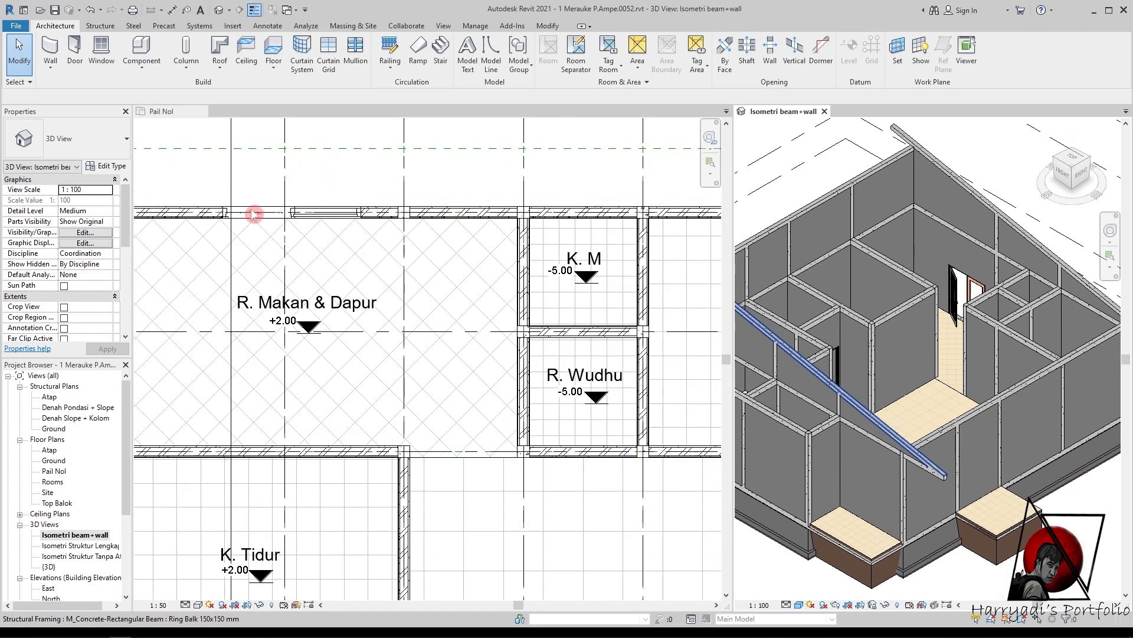
{"action": "left_click", "coordinate": [236, 255]}
{"action": "left_click", "coordinate": [246, 211]}
{"action": "scroll", "coordinate": [330, 195], "scroll_direction": "up", "scroll_amount": 1}
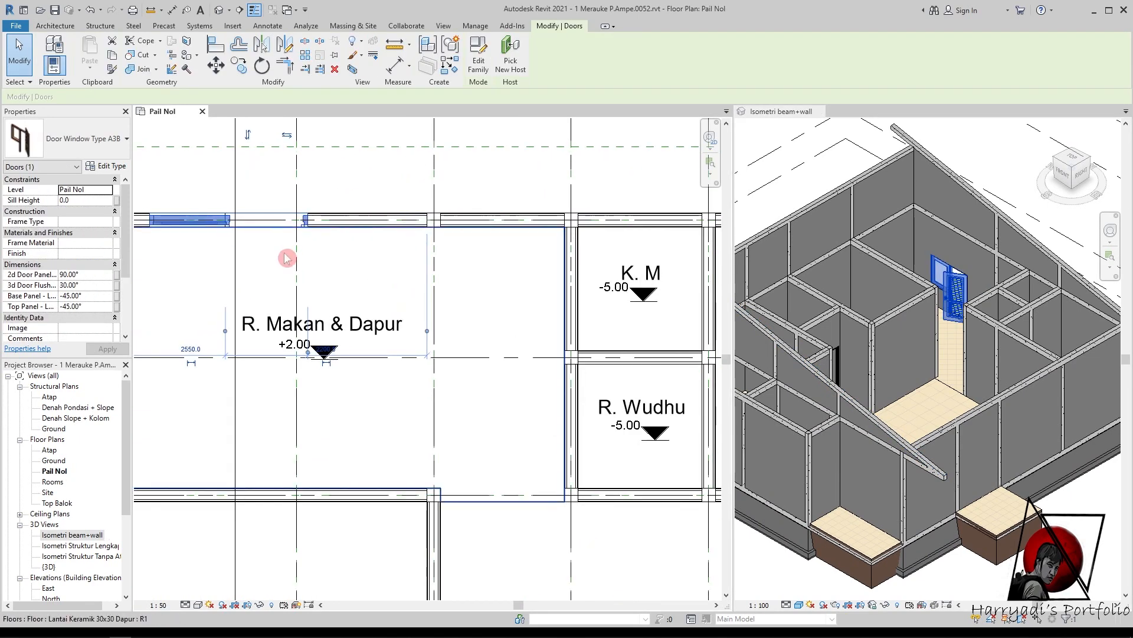
{"action": "left_click", "coordinate": [98, 201]}
{"action": "type", "text": "2"}
{"action": "left_click", "coordinate": [405, 177]}
- Shift the door-window along the grid G wall towards K. M and set its clearance from the adjacent column to 50 mm
{"action": "left_click", "coordinate": [303, 262]}
{"action": "middle_click_drag", "start_coordinate": [382, 222], "coordinate": [421, 245]}
{"action": "left_click_drag", "start_coordinate": [341, 298], "coordinate": [443, 298]}
{"action": "left_click", "coordinate": [507, 249]}
{"action": "left_click", "coordinate": [443, 291]}
{"action": "left_click", "coordinate": [460, 364]}
{"action": "type", "text": "5"}
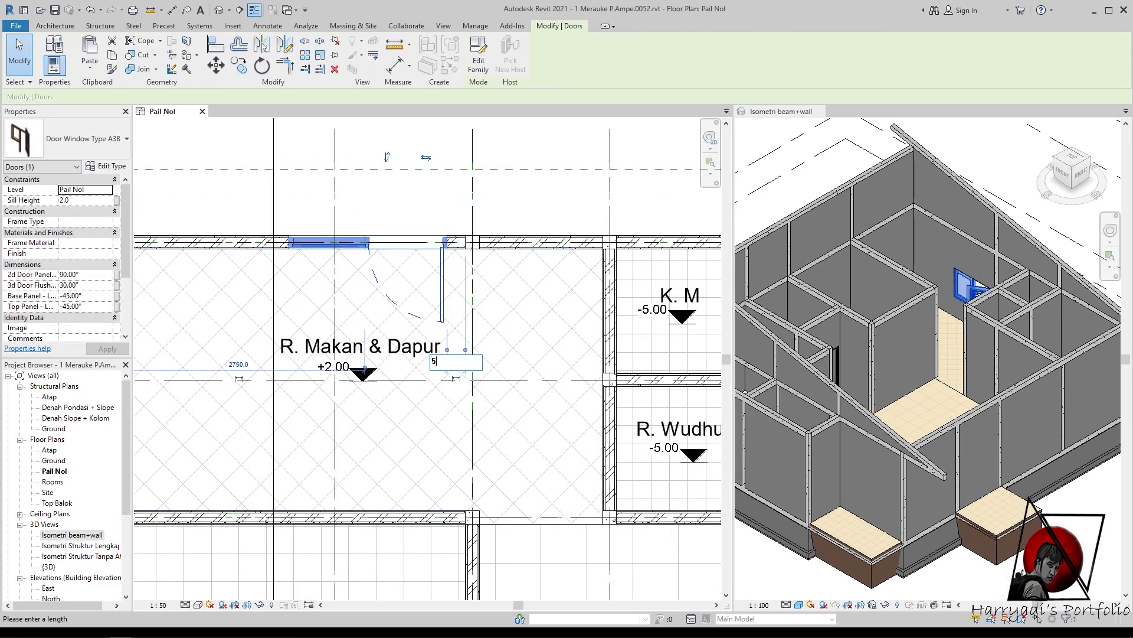
{"action": "type", "text": "0"}
{"action": "key", "text": "Return"}
{"action": "left_click", "coordinate": [555, 207]}
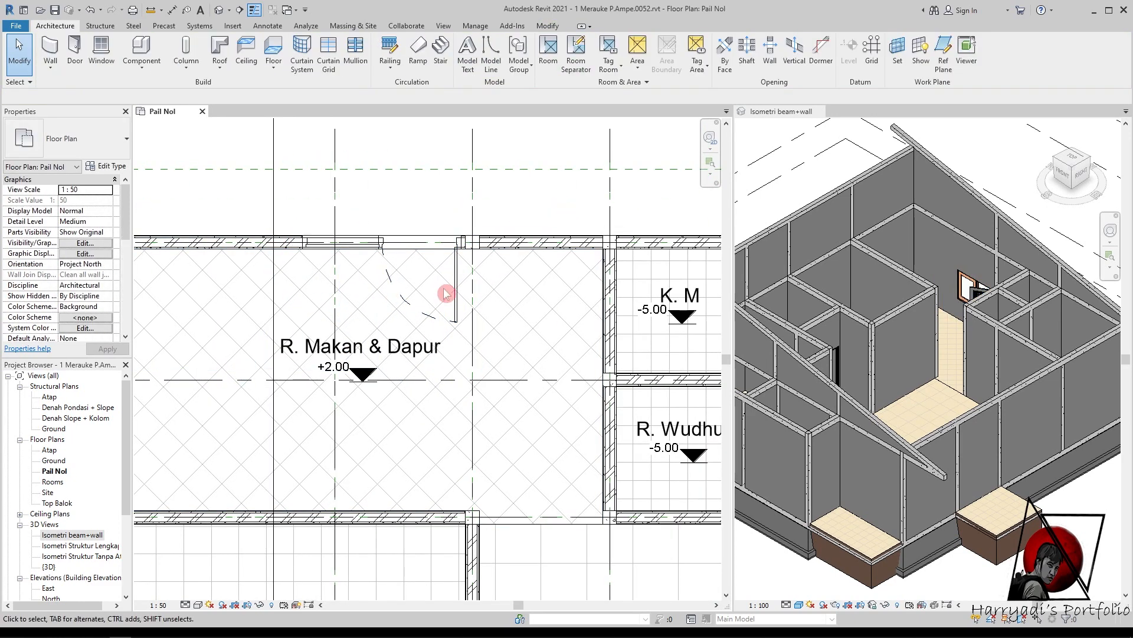
- Examine the R. Makan & Dapur door-window in the 3D view from inside and outside the house
{"action": "scroll", "coordinate": [625, 223], "scroll_direction": "down", "scroll_amount": 2}
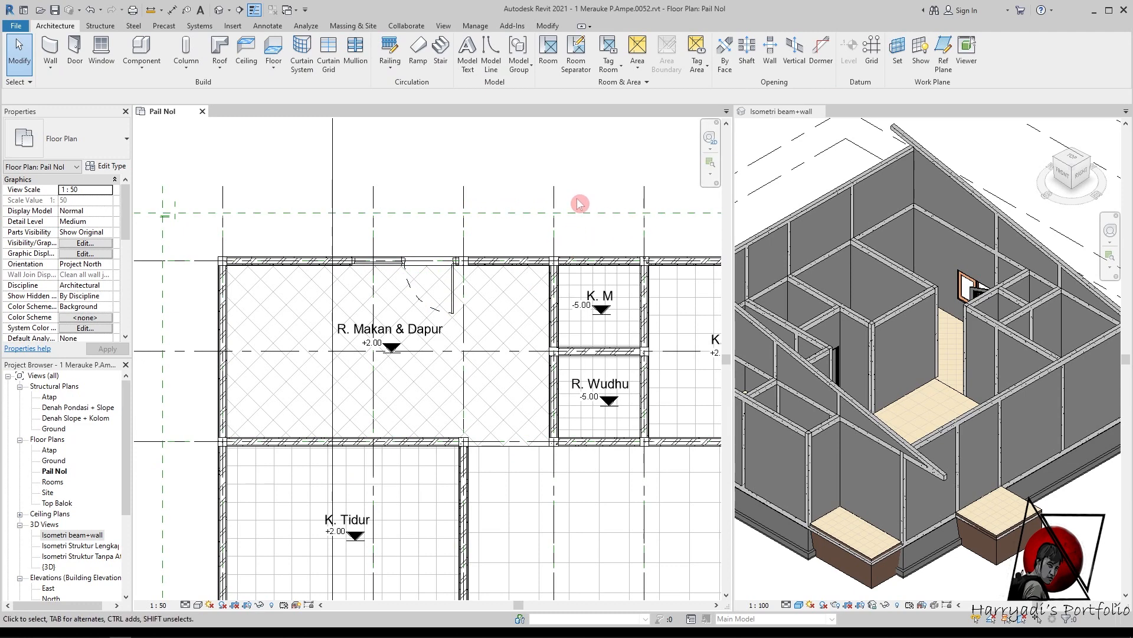
{"action": "scroll", "coordinate": [1003, 278], "scroll_direction": "up", "scroll_amount": 10}
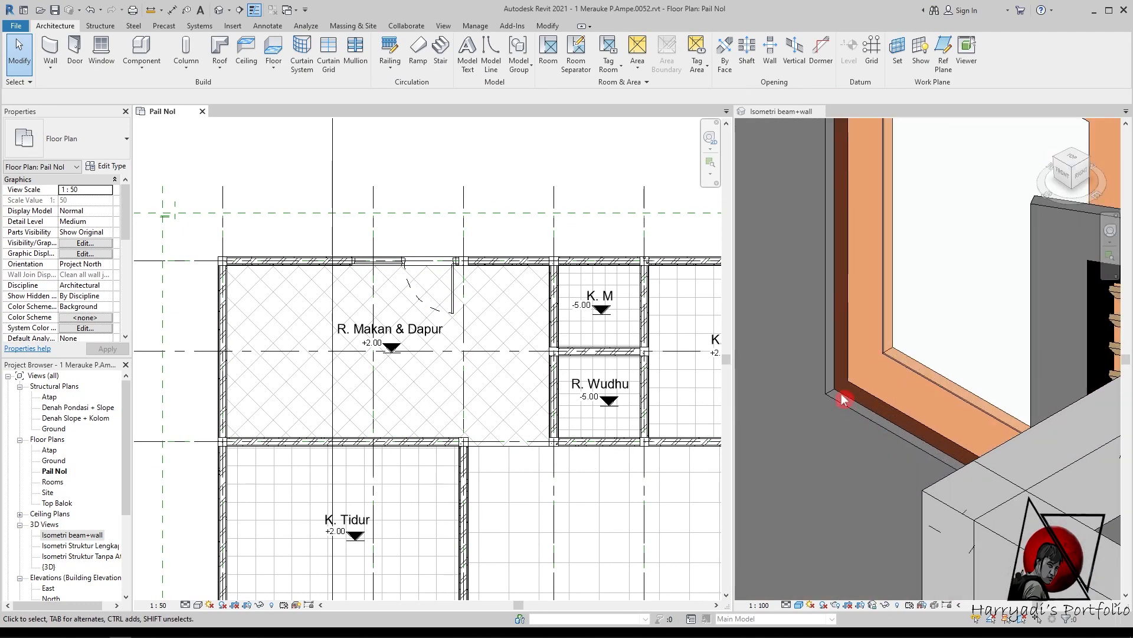
{"action": "scroll", "coordinate": [893, 273], "scroll_direction": "down", "scroll_amount": 7}
{"action": "left_click", "coordinate": [782, 113]}
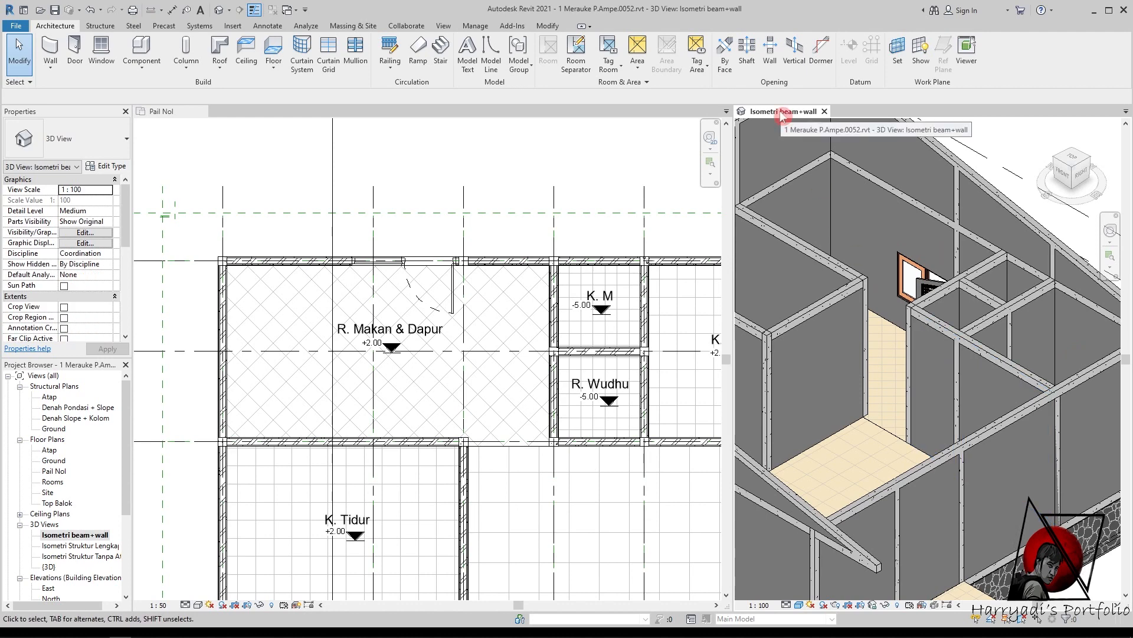
{"action": "middle_click_drag", "start_coordinate": [960, 278], "coordinate": [723, 232], "text": "shift"}
{"action": "scroll", "coordinate": [903, 458], "scroll_direction": "up", "scroll_amount": 6}
{"action": "middle_click_drag", "start_coordinate": [903, 455], "coordinate": [848, 506], "text": "shift"}
{"action": "scroll", "coordinate": [848, 506], "scroll_direction": "down", "scroll_amount": 4}
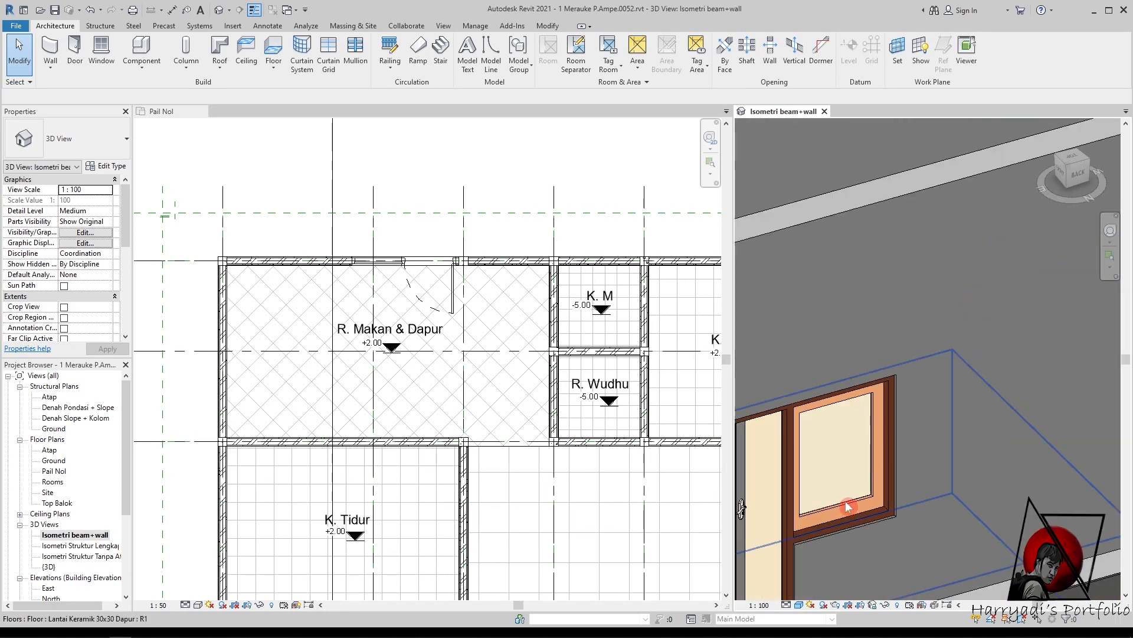
{"action": "scroll", "coordinate": [856, 513], "scroll_direction": "up", "scroll_amount": 6}
{"action": "left_click", "coordinate": [434, 302]}
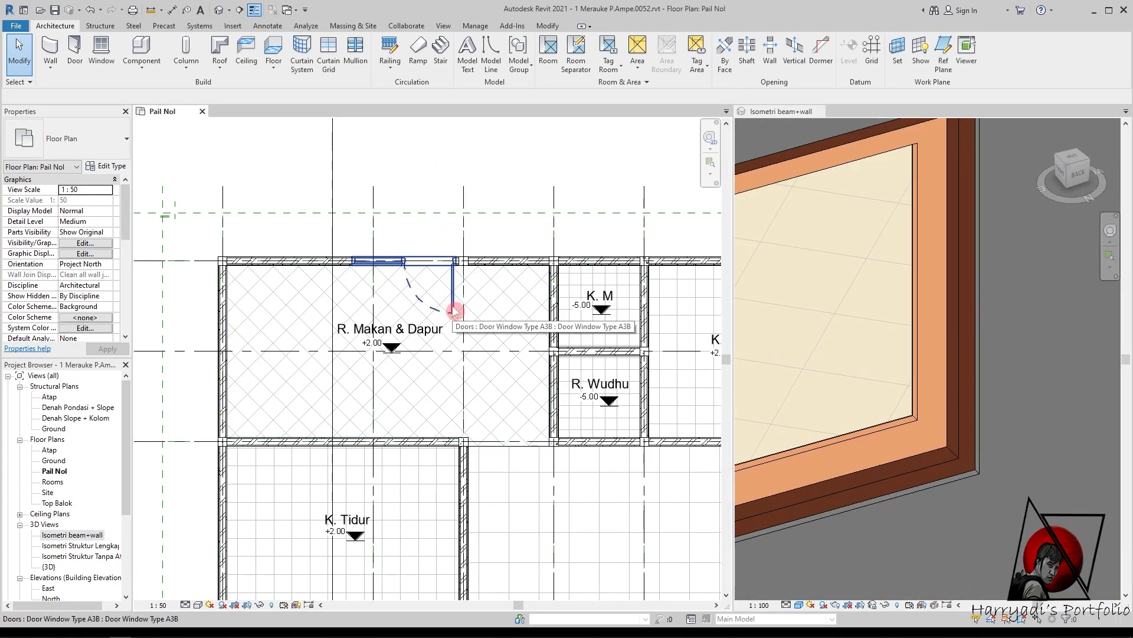
{"action": "scroll", "coordinate": [1025, 367], "scroll_direction": "down", "scroll_amount": 5}
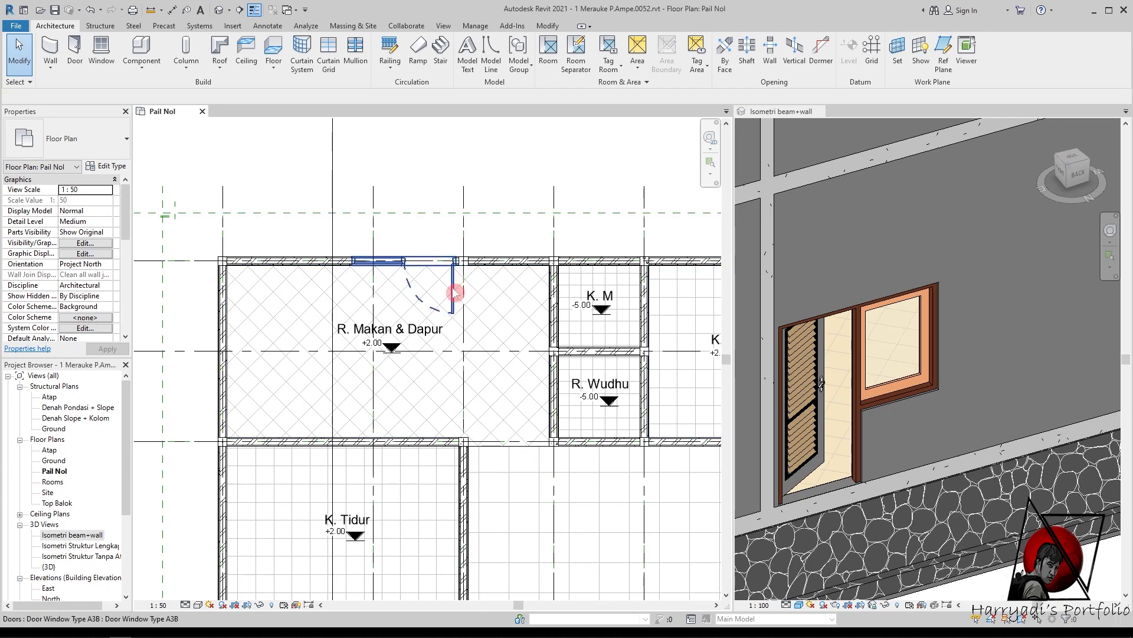
- Flip the R. Makan & Dapur door-window so its door swings to the outside of the house
{"action": "left_click", "coordinate": [455, 291]}
{"action": "left_click", "coordinate": [551, 161]}
{"action": "left_click", "coordinate": [453, 253]}
{"action": "left_click", "coordinate": [551, 182]}
{"action": "left_click", "coordinate": [860, 426]}
{"action": "left_click", "coordinate": [506, 240]}
- Set the R. Makan & Dapur door-window's 3D door panel angle to 0° and its top and base louver panel angles to 45°
{"action": "left_click", "coordinate": [413, 244]}
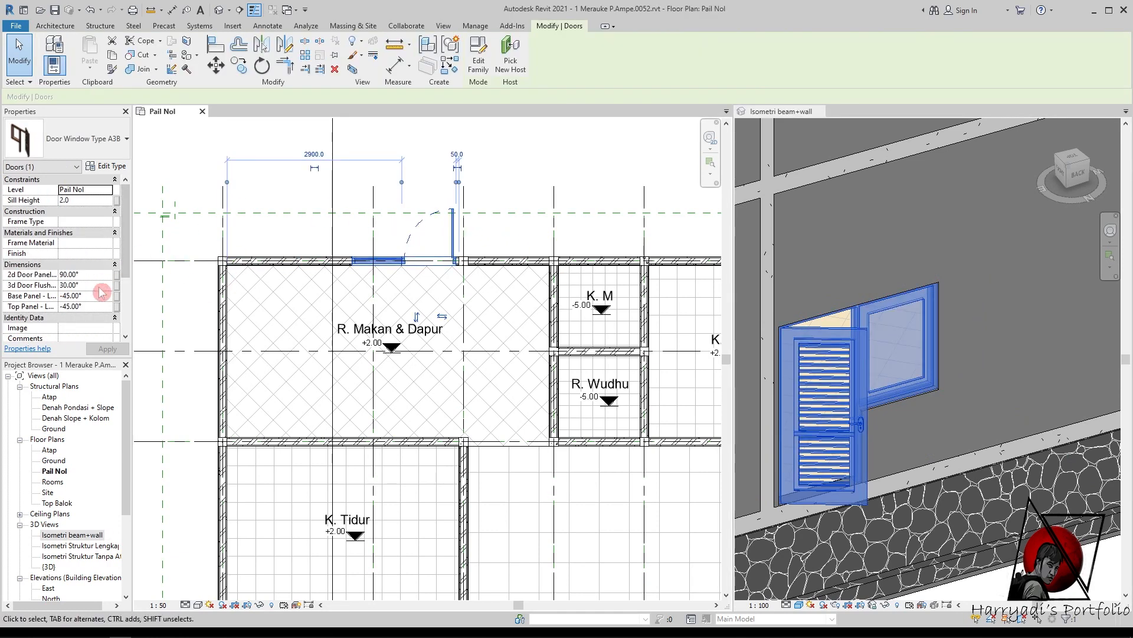
{"action": "left_click", "coordinate": [191, 228]}
{"action": "scroll", "coordinate": [847, 441], "scroll_direction": "up", "scroll_amount": 4}
{"action": "left_click", "coordinate": [412, 245]}
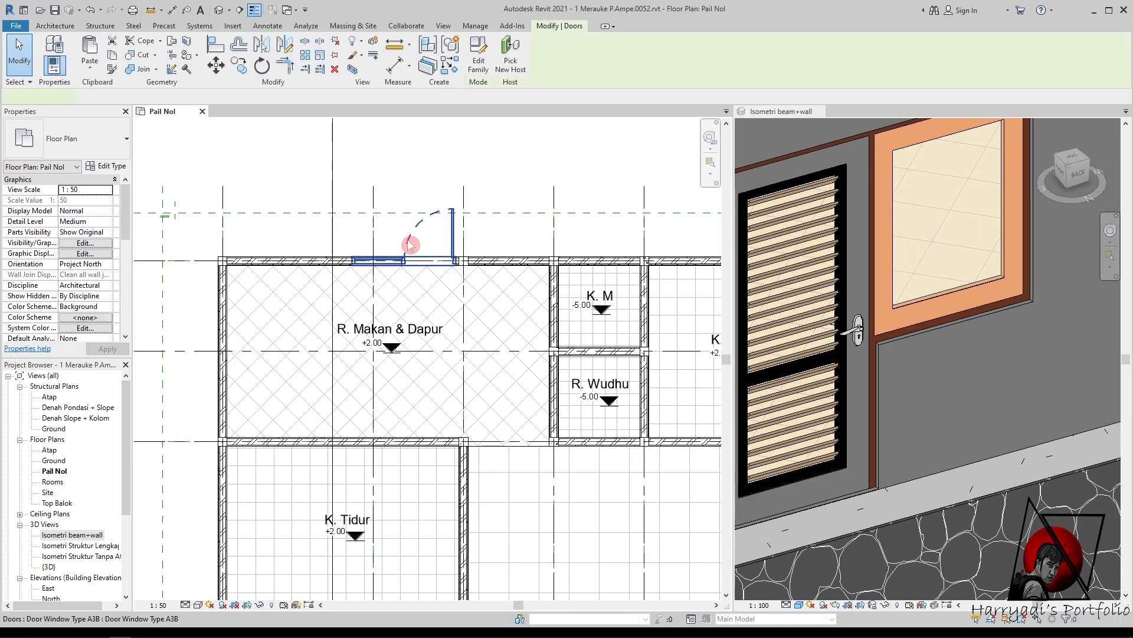
{"action": "left_click", "coordinate": [97, 307]}
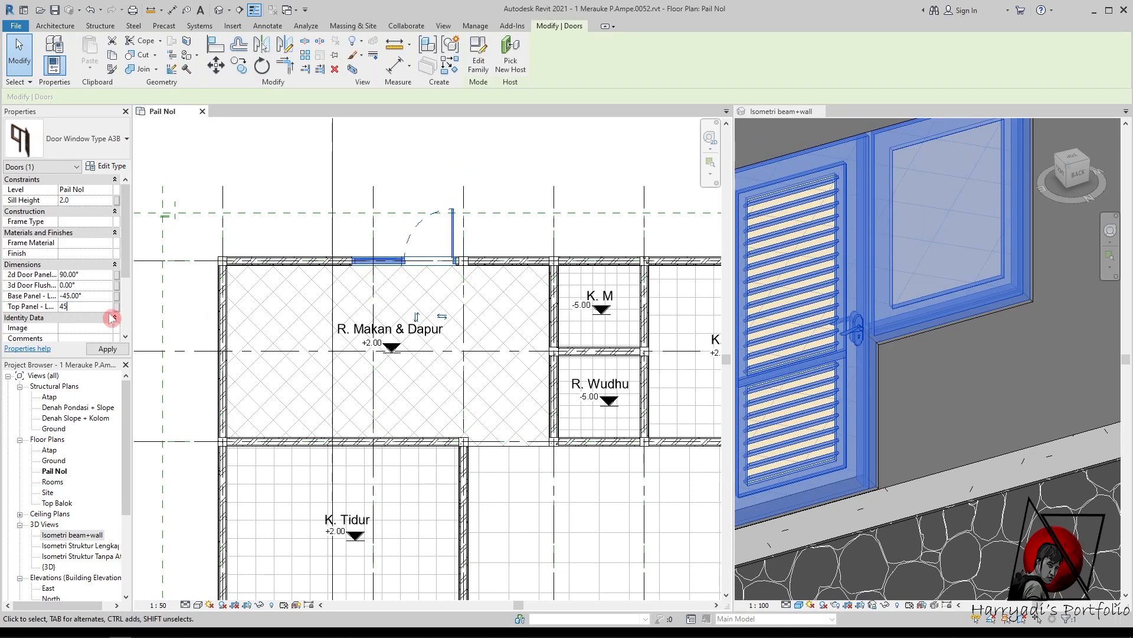
{"action": "left_click", "coordinate": [107, 349]}
{"action": "left_click", "coordinate": [105, 296]}
{"action": "left_click", "coordinate": [108, 349]}
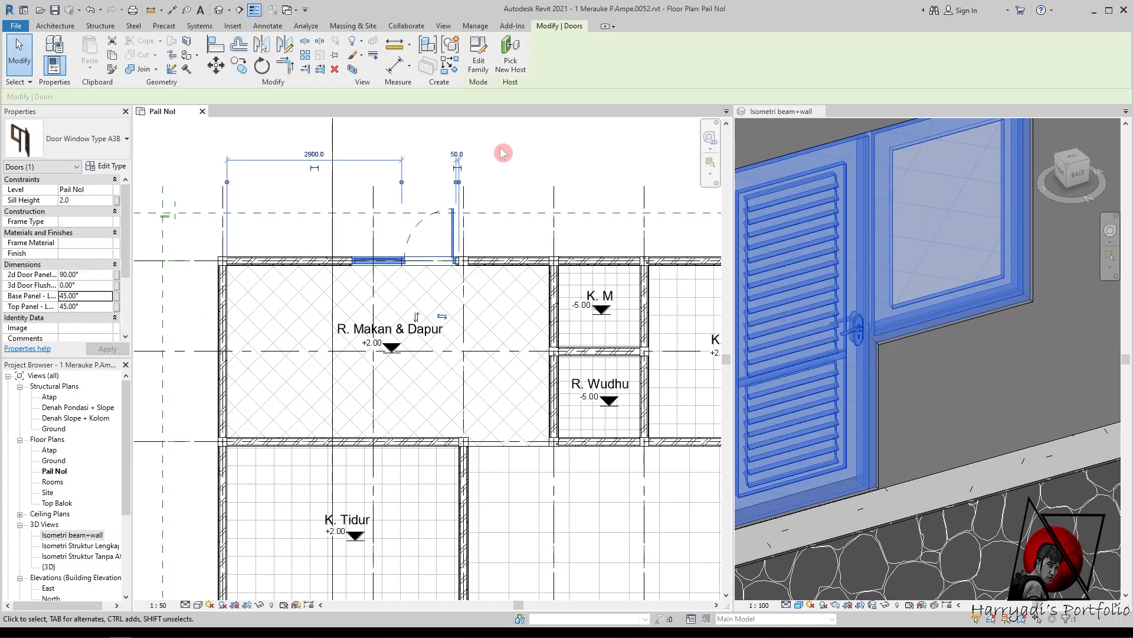
{"action": "left_click", "coordinate": [424, 197]}
- Load the Door Type B family from the B Pintu model 2 Panel folder
{"action": "scroll", "coordinate": [939, 336], "scroll_direction": "down", "scroll_amount": 2}
{"action": "scroll", "coordinate": [872, 248], "scroll_direction": "up", "scroll_amount": 1}
{"action": "scroll", "coordinate": [462, 239], "scroll_direction": "down", "scroll_amount": 2}
{"action": "left_click", "coordinate": [1015, 155]}
{"action": "left_click", "coordinate": [1047, 127]}
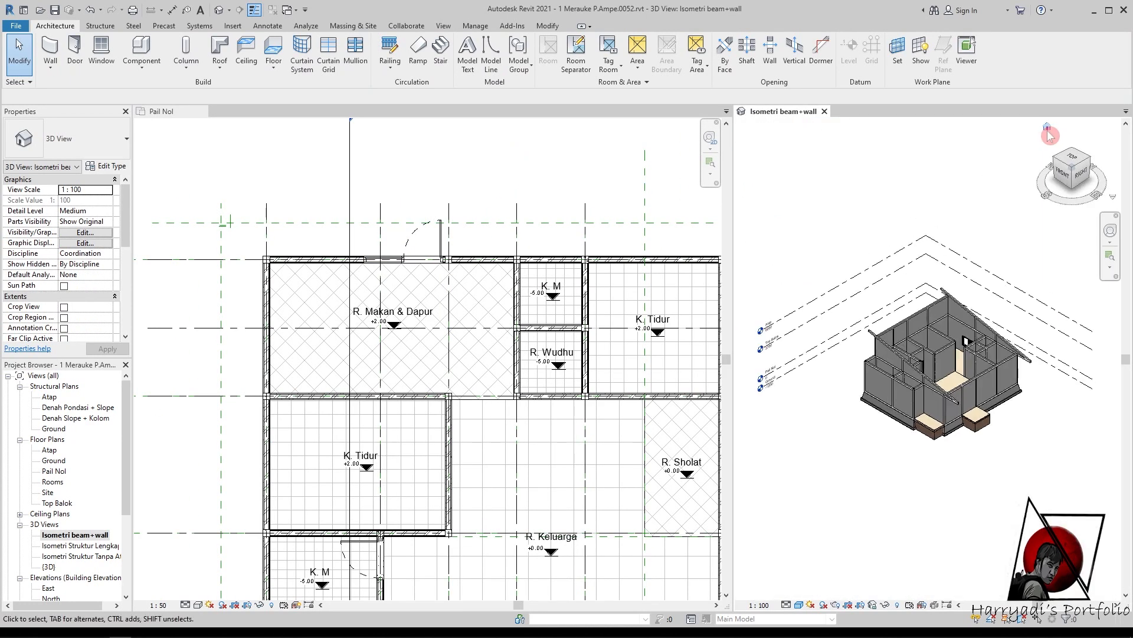
{"action": "scroll", "coordinate": [420, 188], "scroll_direction": "down", "scroll_amount": 3}
{"action": "left_click", "coordinate": [75, 47]}
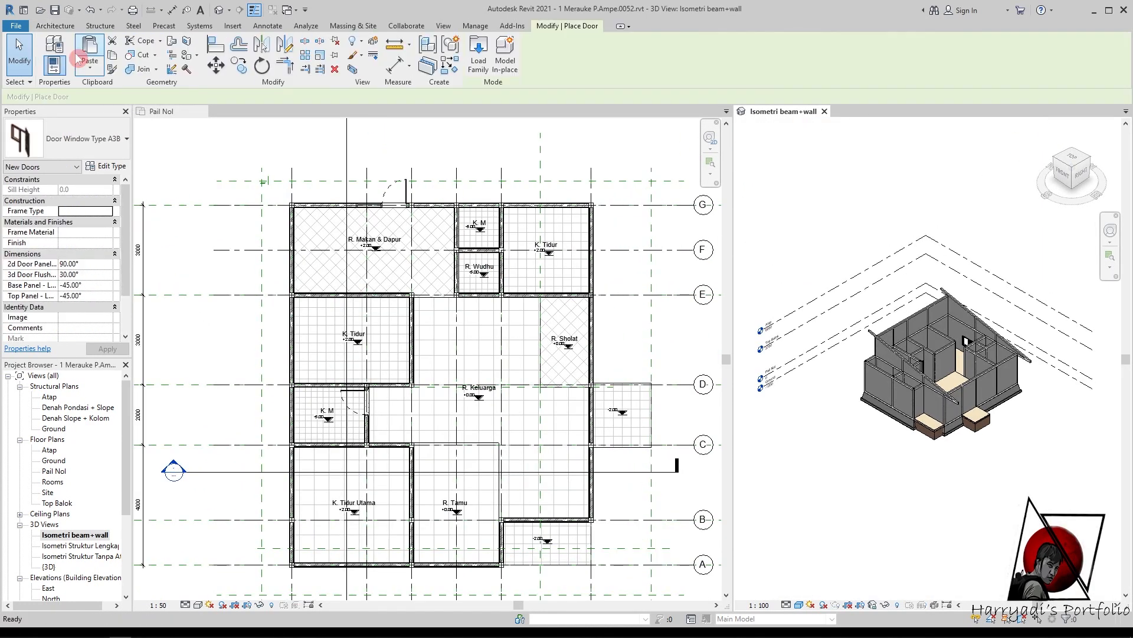
{"action": "left_click", "coordinate": [478, 54]}
{"action": "left_click", "coordinate": [626, 166]}
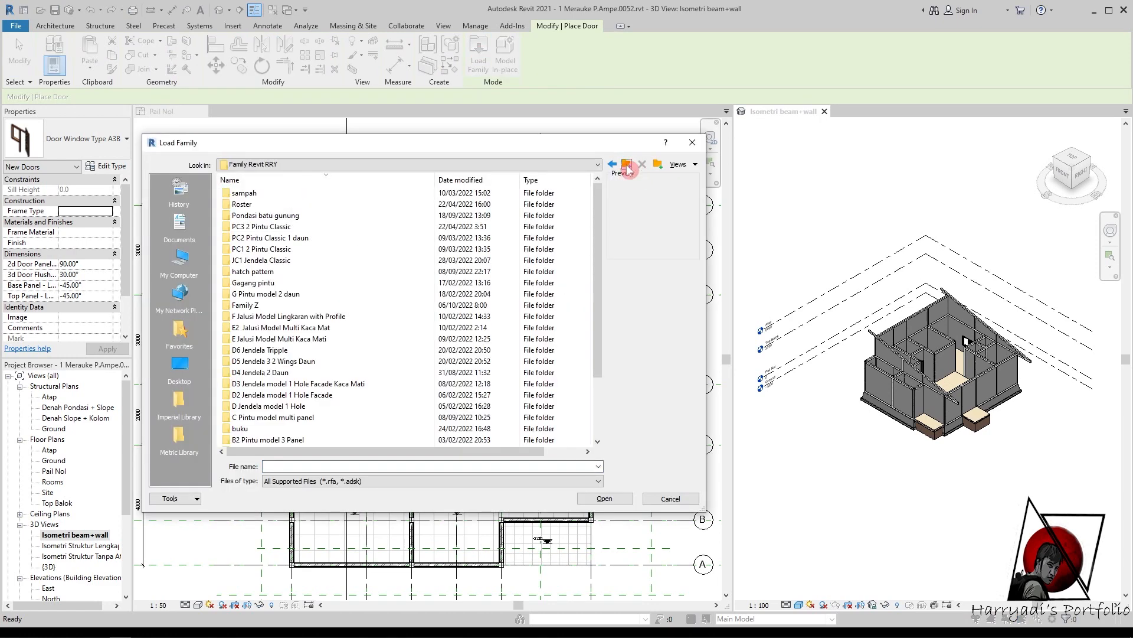
{"action": "scroll", "coordinate": [599, 295], "scroll_direction": "down", "scroll_amount": 5}
{"action": "double_click", "coordinate": [269, 378]}
{"action": "double_click", "coordinate": [257, 192]}
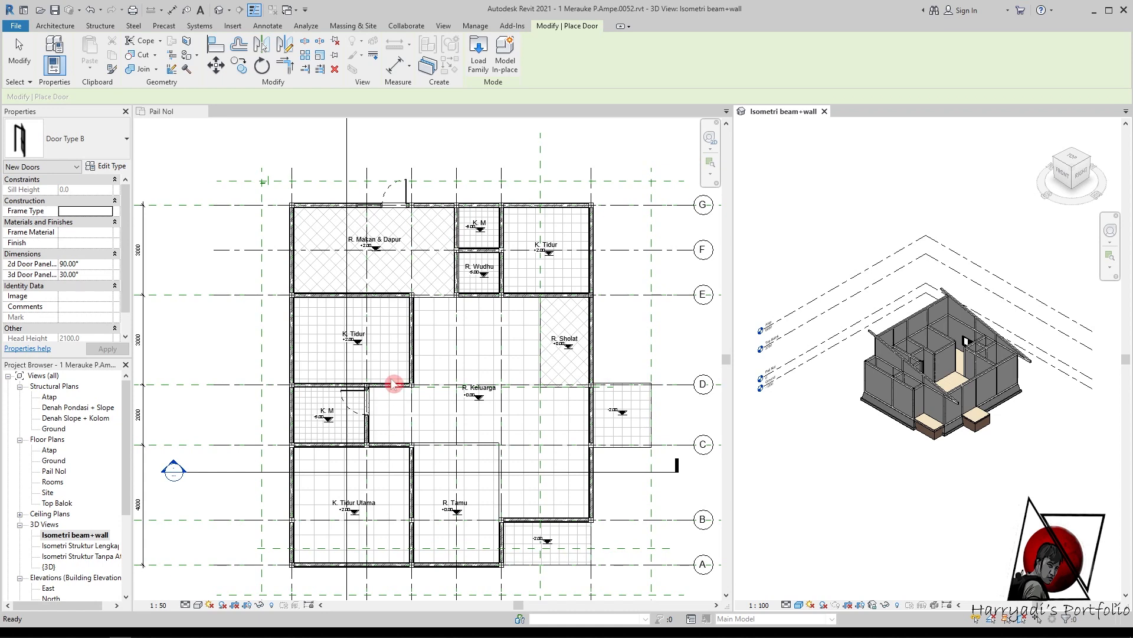
- Place Door Type B in the K. Tidur wall on grid D, the K. Tidur Utama wall on grid C and the K. Tidur wall on grid E
{"action": "scroll", "coordinate": [390, 328], "scroll_direction": "up", "scroll_amount": 2}
{"action": "scroll", "coordinate": [408, 418], "scroll_direction": "up", "scroll_amount": 2}
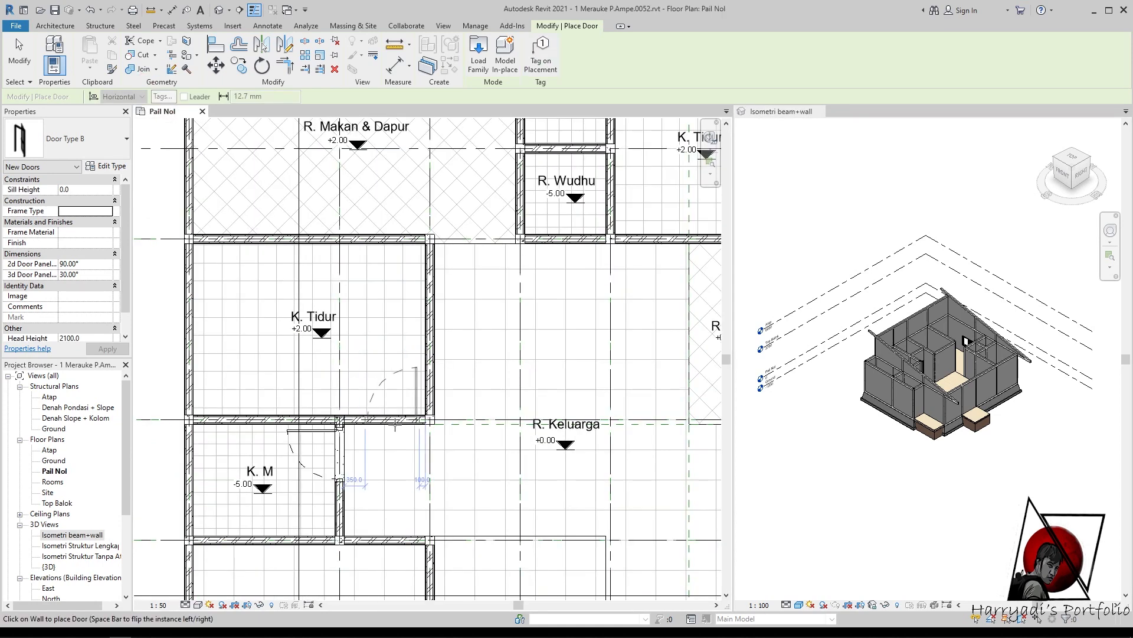
{"action": "left_click", "coordinate": [397, 536]}
{"action": "left_click", "coordinate": [664, 239]}
{"action": "key", "text": "Escape"}
- Set the grid D K. Tidur door's clearance from the adjacent column to 50 mm and its sill height to 2
{"action": "scroll", "coordinate": [488, 509], "scroll_direction": "up", "scroll_amount": 2}
{"action": "scroll", "coordinate": [437, 472], "scroll_direction": "up", "scroll_amount": 1}
{"action": "left_click", "coordinate": [370, 332]}
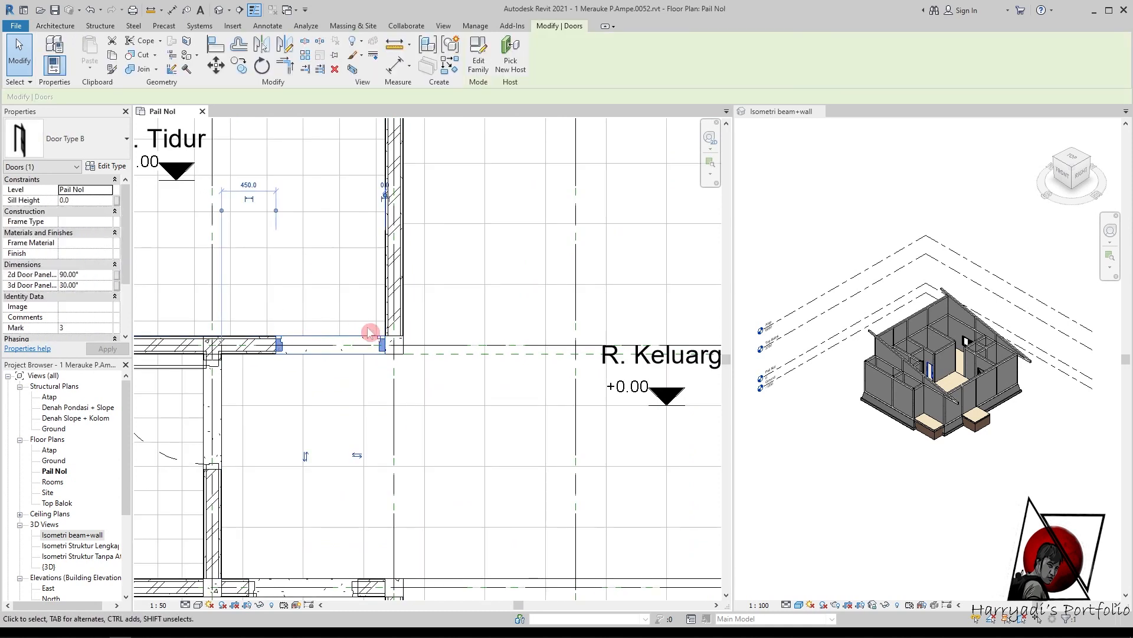
{"action": "type", "text": "50"}
{"action": "key", "text": "Return"}
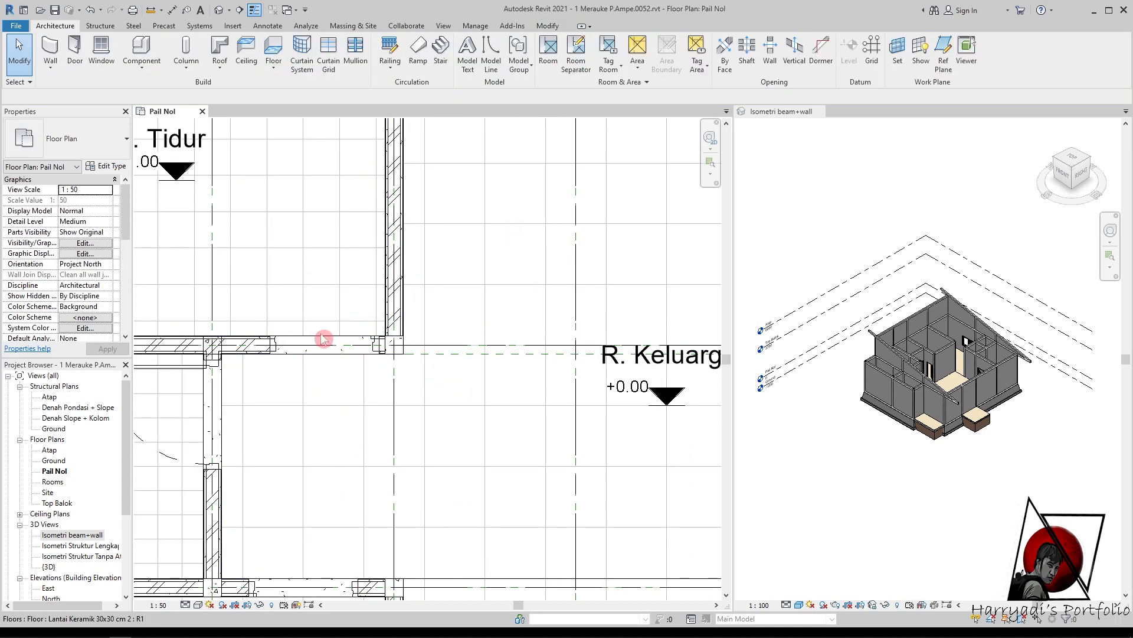
{"action": "scroll", "coordinate": [495, 401], "scroll_direction": "down", "scroll_amount": 1}
{"action": "left_click", "coordinate": [399, 358]}
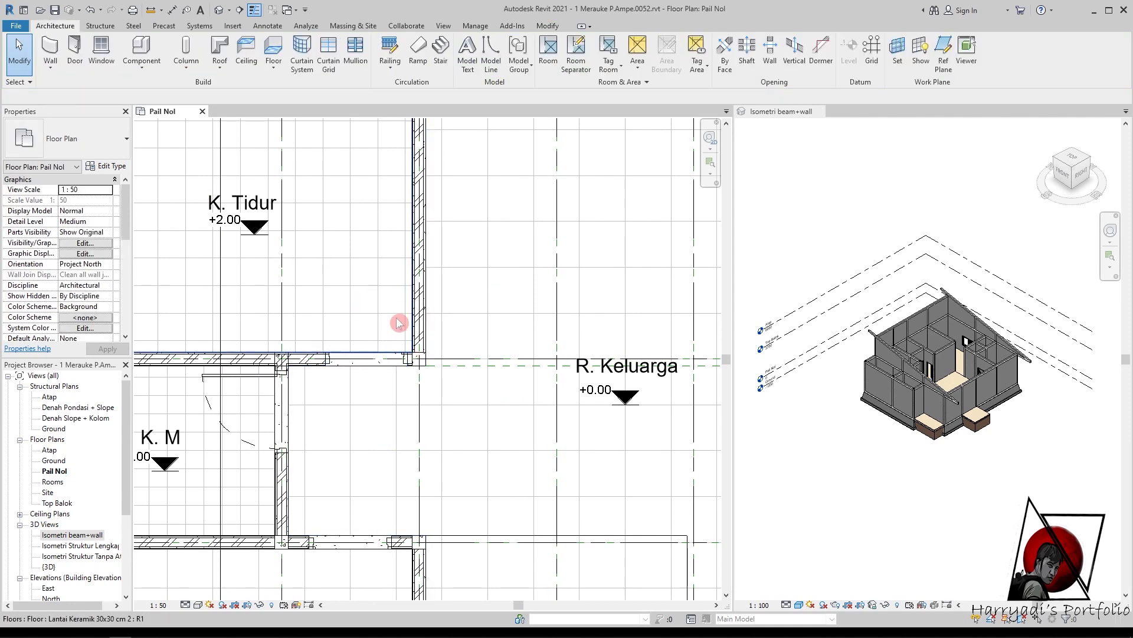
{"action": "left_click", "coordinate": [395, 327]}
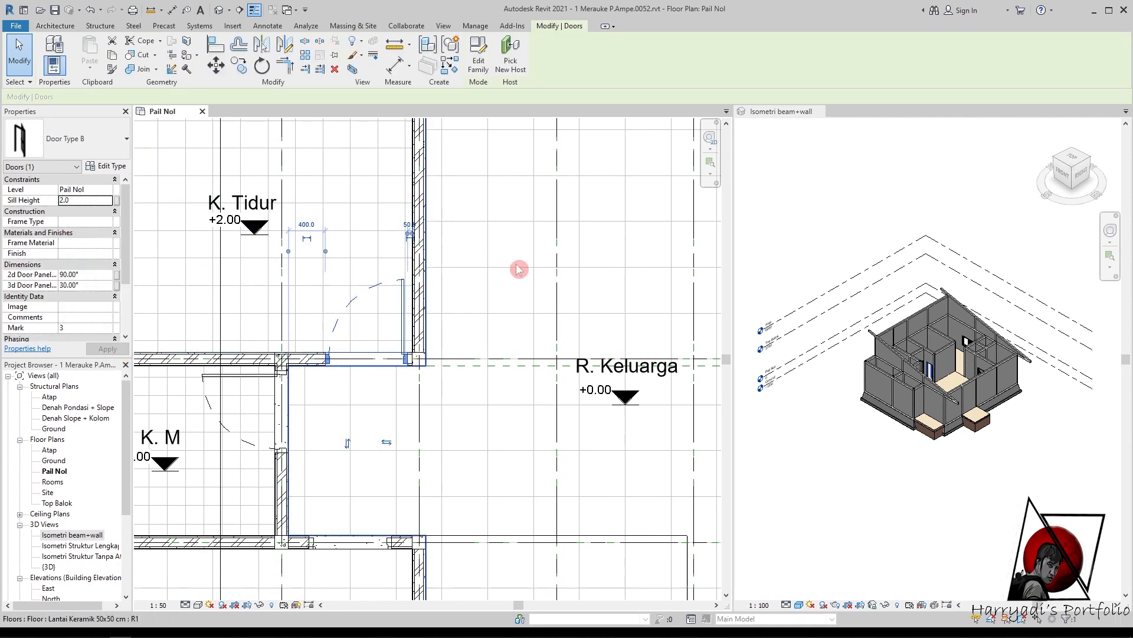
{"action": "left_click", "coordinate": [431, 237]}
- Flip the swing of the K. Tidur Utama door on grid C and set its sill height to 2
{"action": "scroll", "coordinate": [430, 238], "scroll_direction": "down", "scroll_amount": 2}
{"action": "left_click", "coordinate": [391, 442]}
{"action": "left_click", "coordinate": [364, 387]}
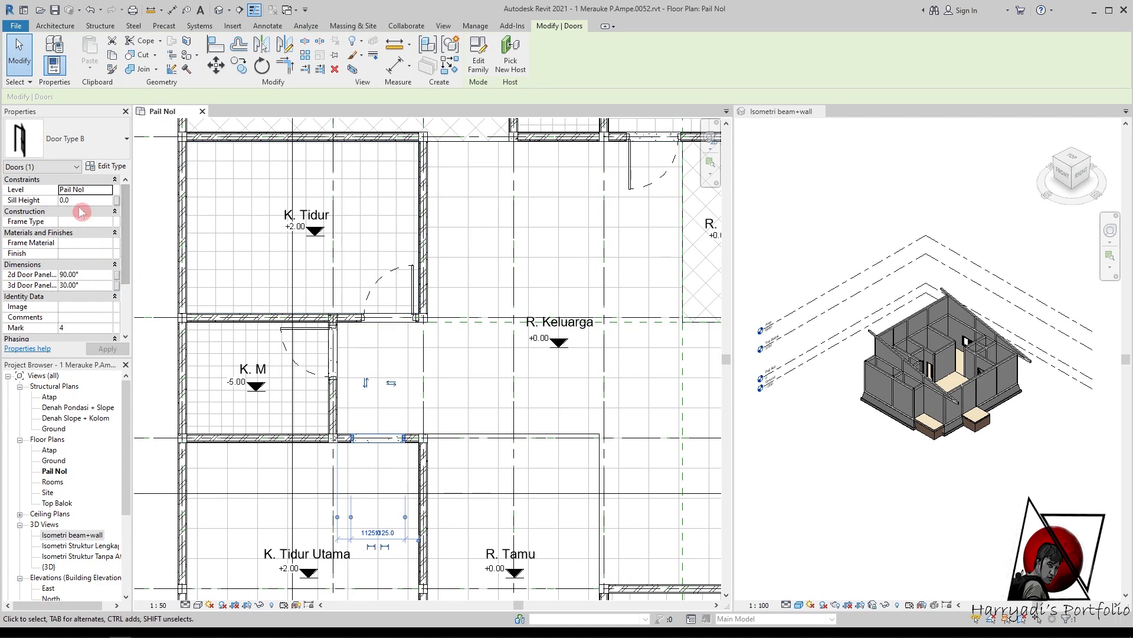
{"action": "left_click", "coordinate": [118, 350]}
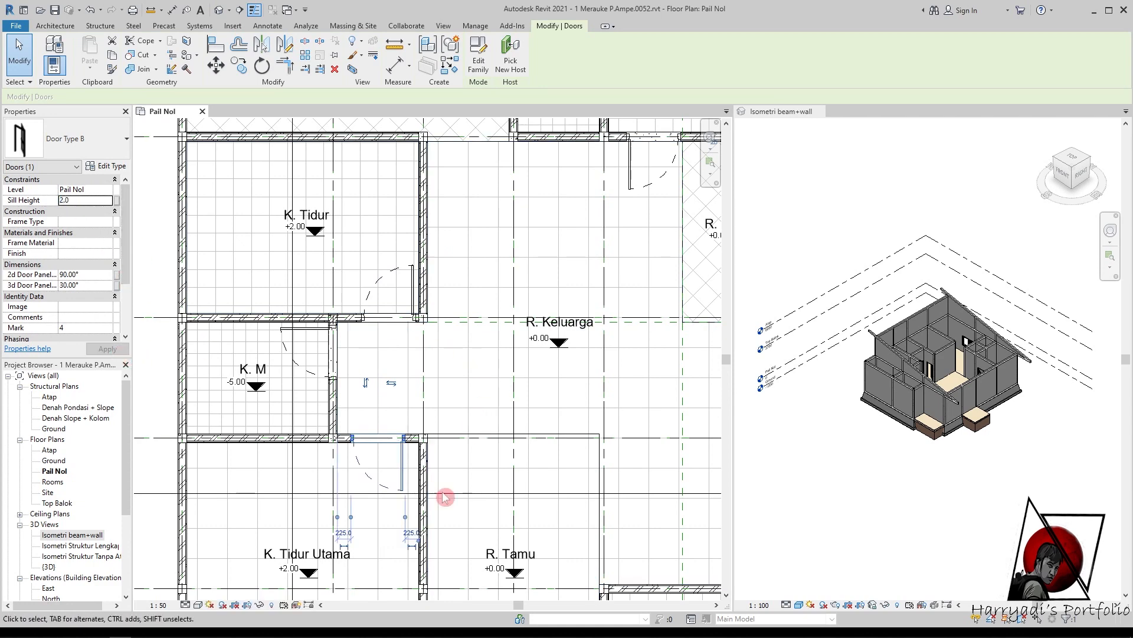
- Set the K. Tidur Utama door's clearance from the column on the R. Tamu side to 50 mm
{"action": "left_click", "coordinate": [411, 534]}
{"action": "type", "text": "5"}
{"action": "left_click", "coordinate": [490, 395]}
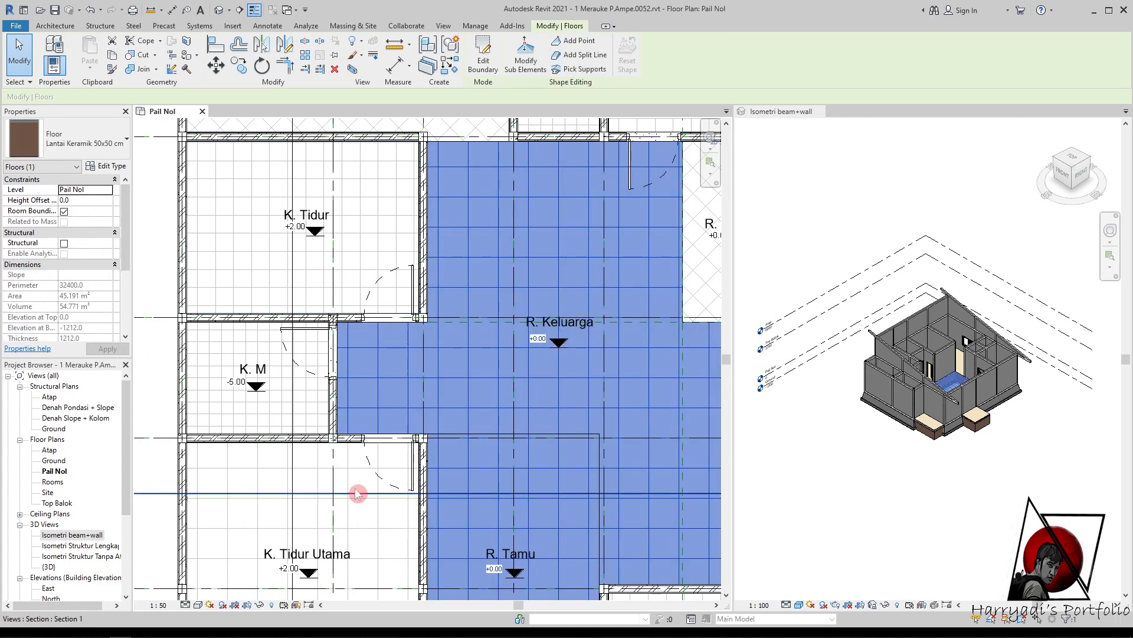
{"action": "left_click", "coordinate": [354, 494]}
- Flip the K. Tidur door on grid E so it swings into the bedroom, and set its sill height to 2
{"action": "scroll", "coordinate": [331, 471], "scroll_direction": "down", "scroll_amount": 2}
{"action": "scroll", "coordinate": [554, 190], "scroll_direction": "up", "scroll_amount": 2}
{"action": "left_click", "coordinate": [519, 324]}
{"action": "scroll", "coordinate": [553, 269], "scroll_direction": "up", "scroll_amount": 2}
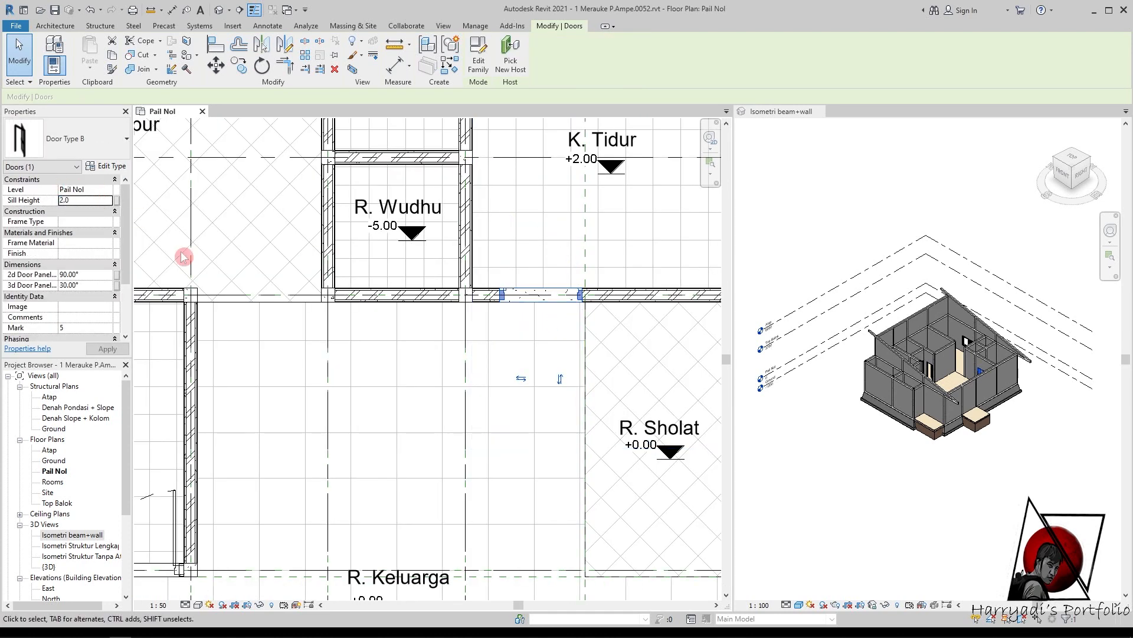
- Set the grid E K. Tidur door's clearance from the R. Wudhu wall to 50 mm and check the door in 3D
{"action": "left_click", "coordinate": [496, 171]}
{"action": "type", "text": "50"}
{"action": "key", "text": "Return"}
{"action": "scroll", "coordinate": [506, 354], "scroll_direction": "down", "scroll_amount": 4}
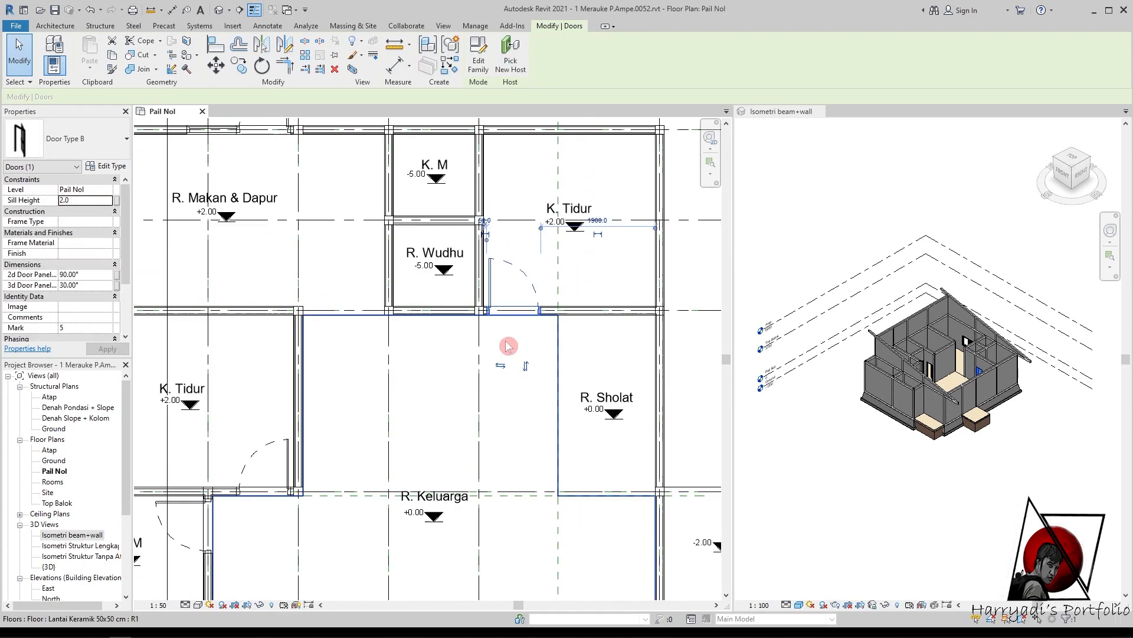
{"action": "scroll", "coordinate": [933, 360], "scroll_direction": "up", "scroll_amount": 5}
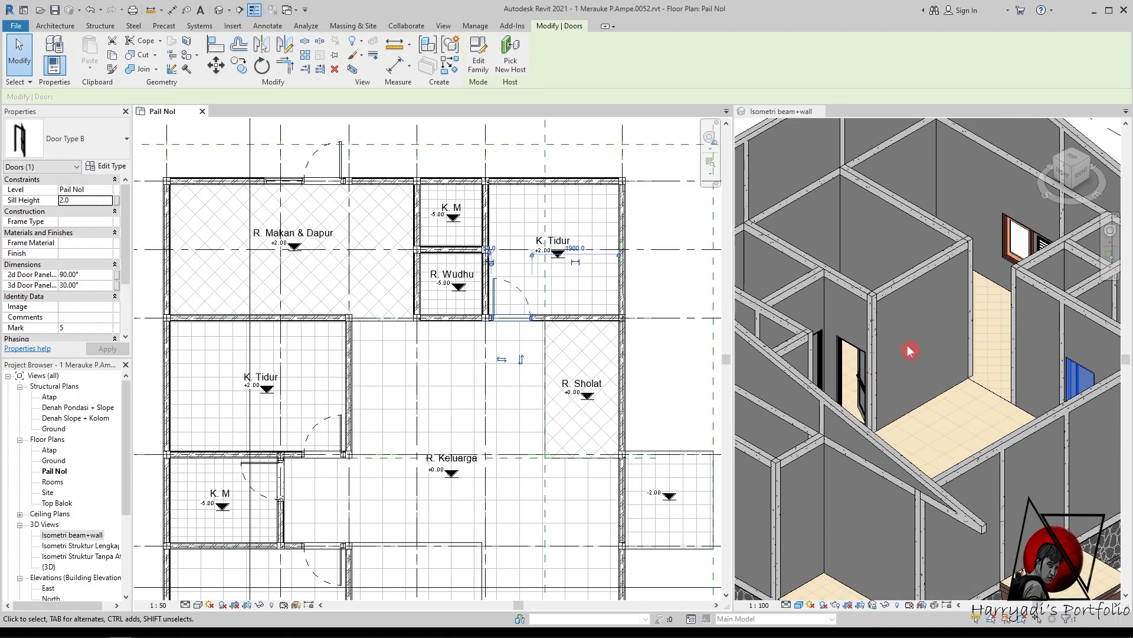
{"action": "scroll", "coordinate": [910, 354], "scroll_direction": "down", "scroll_amount": 1}
{"action": "left_click", "coordinate": [663, 298]}
- Load the Door Type C family from the C Pintu model multi panel folder
{"action": "scroll", "coordinate": [336, 236], "scroll_direction": "down", "scroll_amount": 3}
{"action": "scroll", "coordinate": [330, 490], "scroll_direction": "up", "scroll_amount": 1}
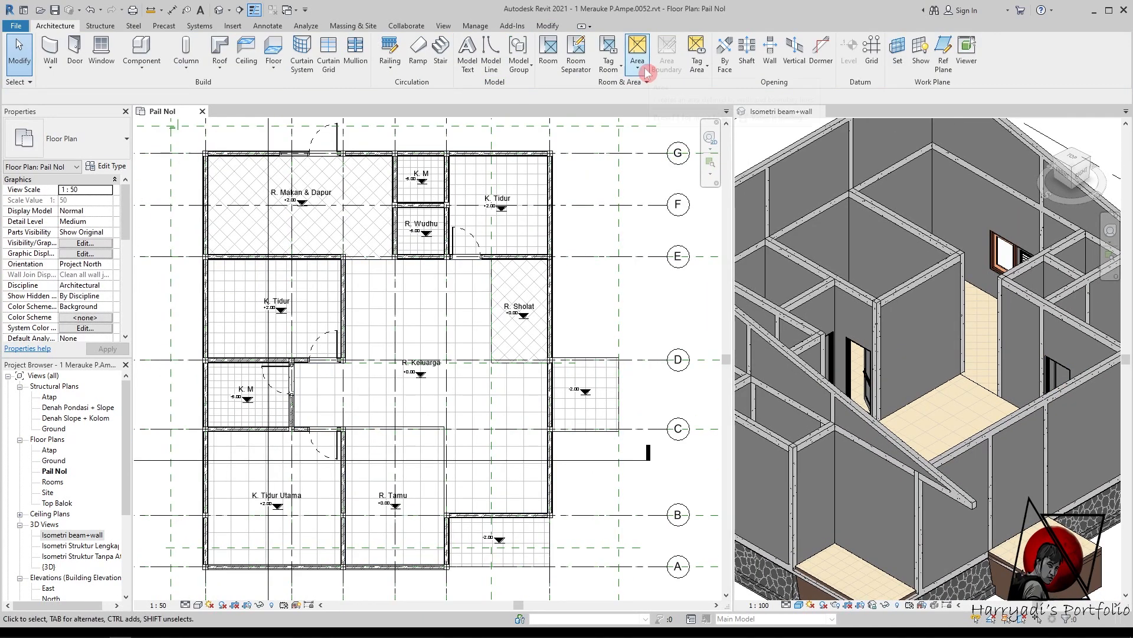
{"action": "left_click", "coordinate": [75, 50]}
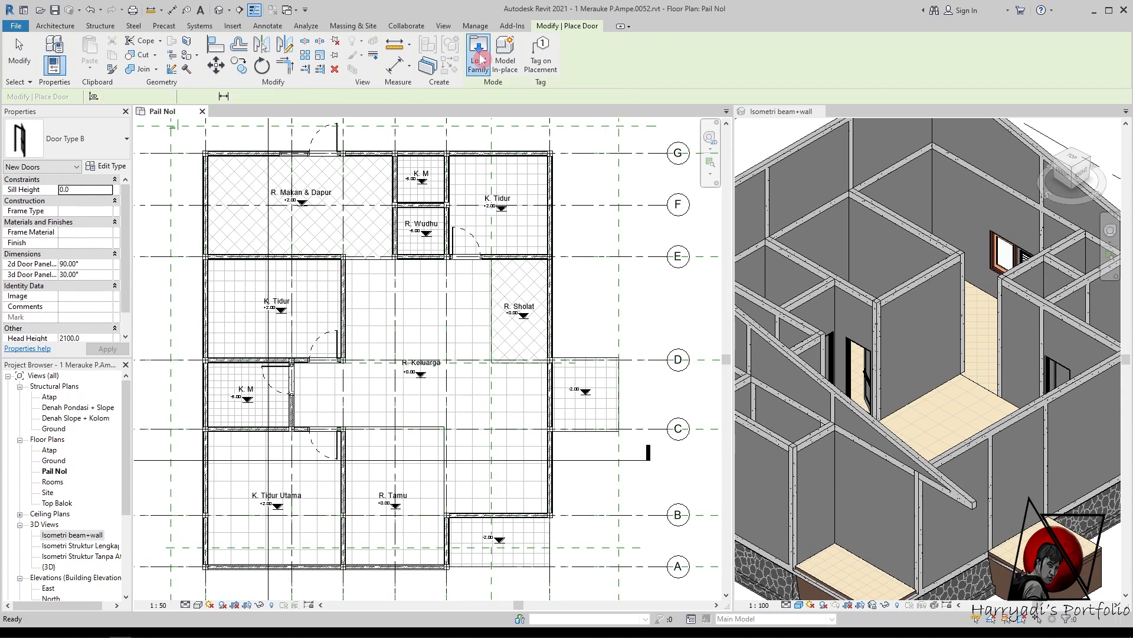
{"action": "left_click", "coordinate": [482, 59]}
{"action": "left_click", "coordinate": [627, 164]}
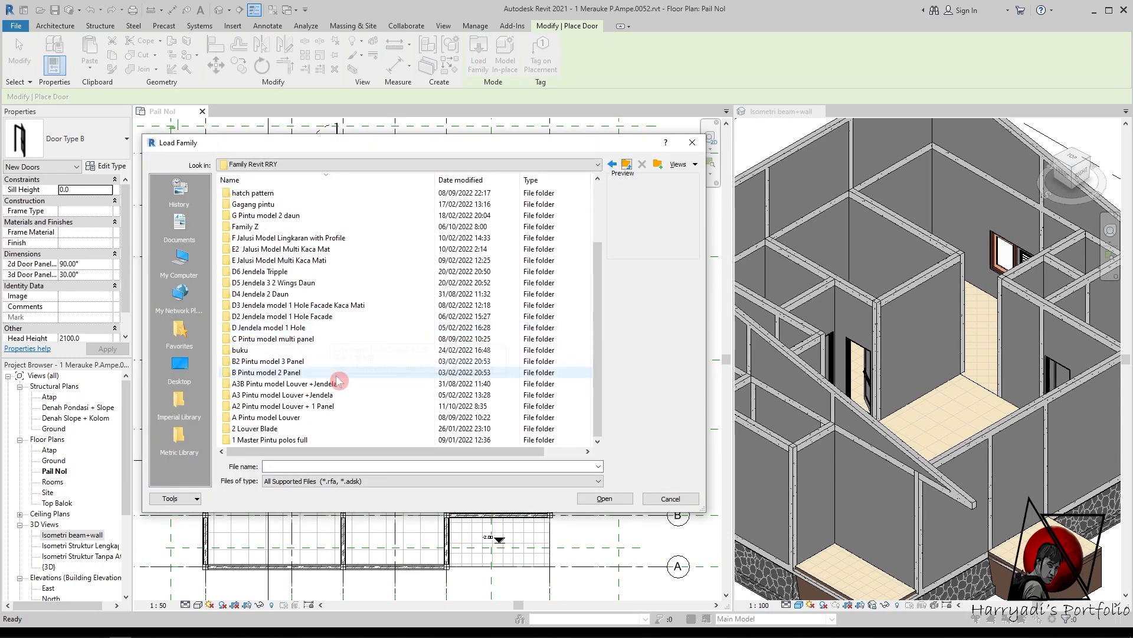
{"action": "double_click", "coordinate": [289, 339]}
{"action": "left_click", "coordinate": [277, 194]}
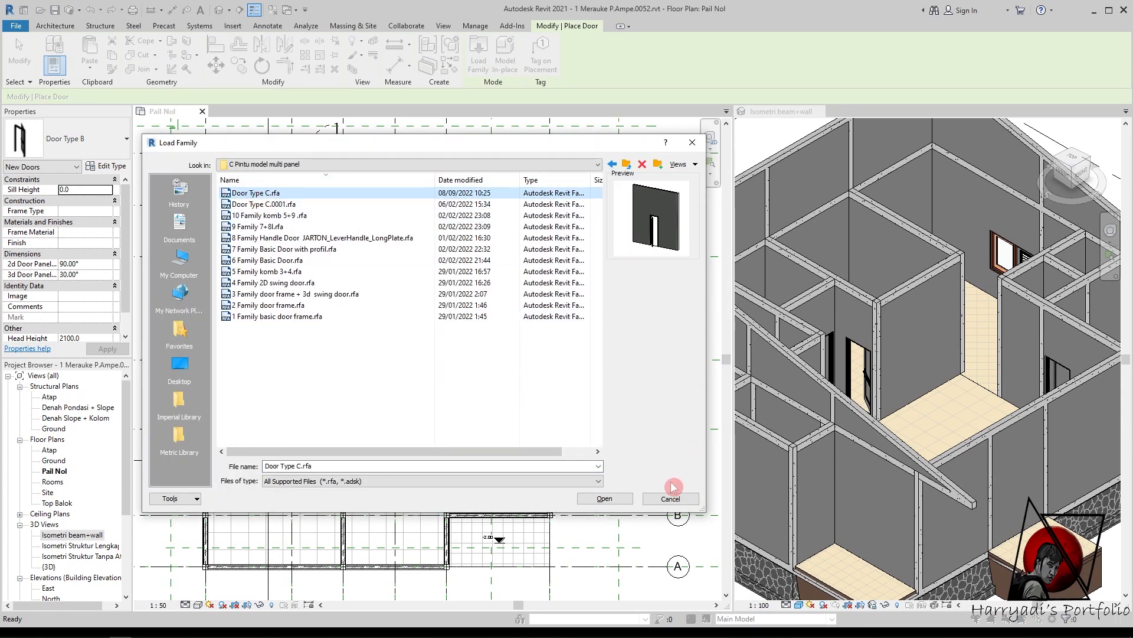
{"action": "left_click", "coordinate": [599, 500]}
- Place Door Type C in the R. Tamu wall facing the porch between grids A and B, and flip its hinges to the grid A side
{"action": "scroll", "coordinate": [434, 587], "scroll_direction": "up", "scroll_amount": 3}
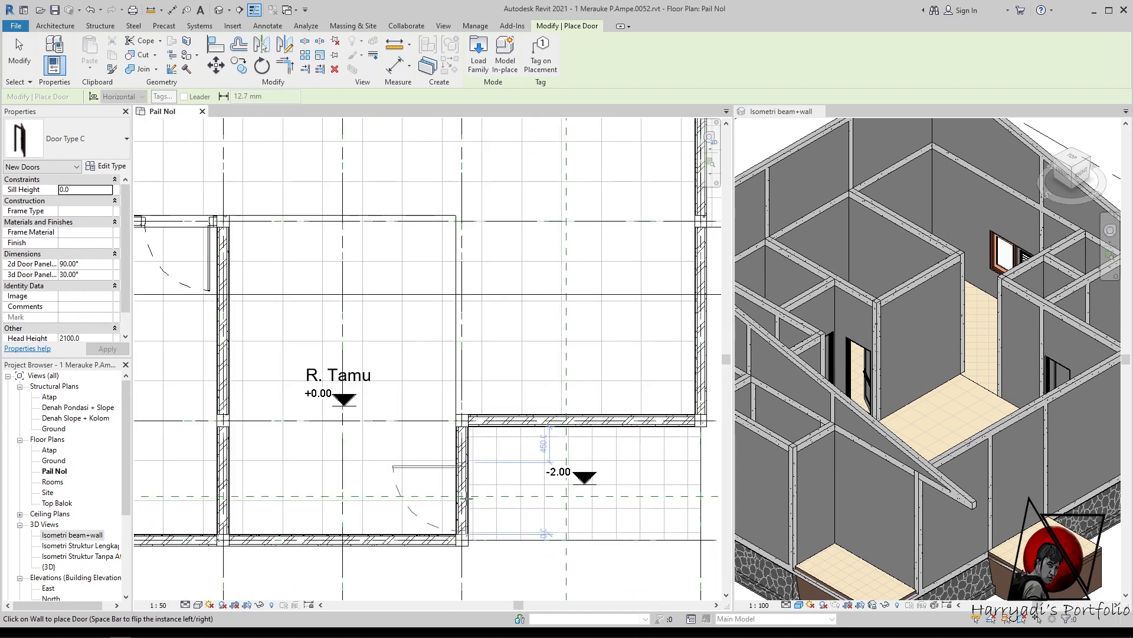
{"action": "left_click", "coordinate": [480, 493]}
{"action": "key", "text": "Escape"}
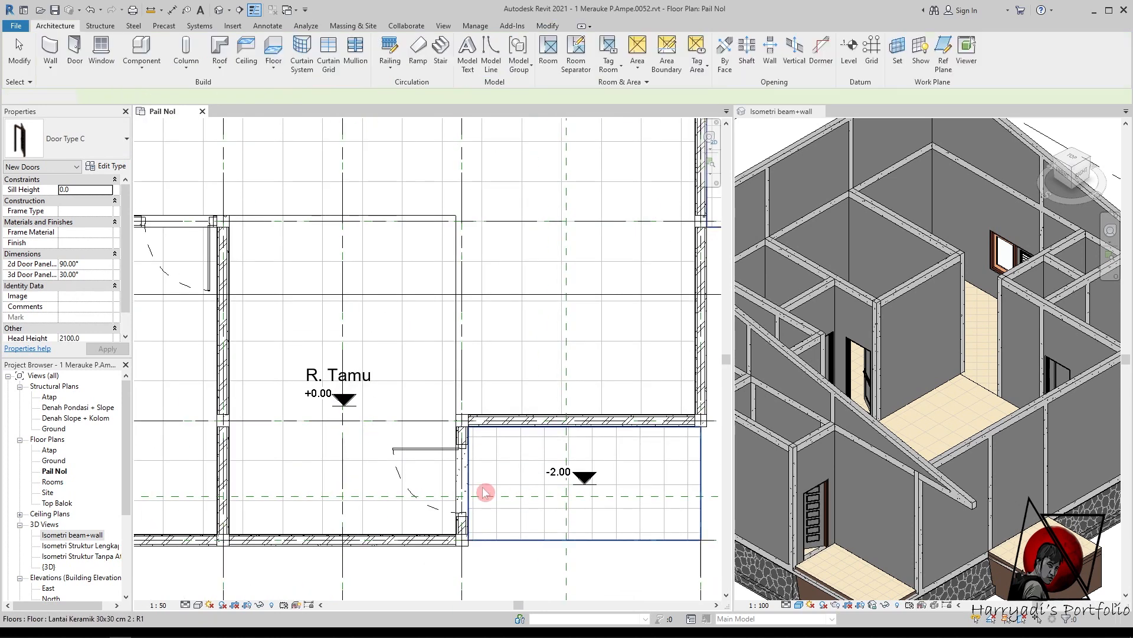
{"action": "left_click", "coordinate": [535, 466]}
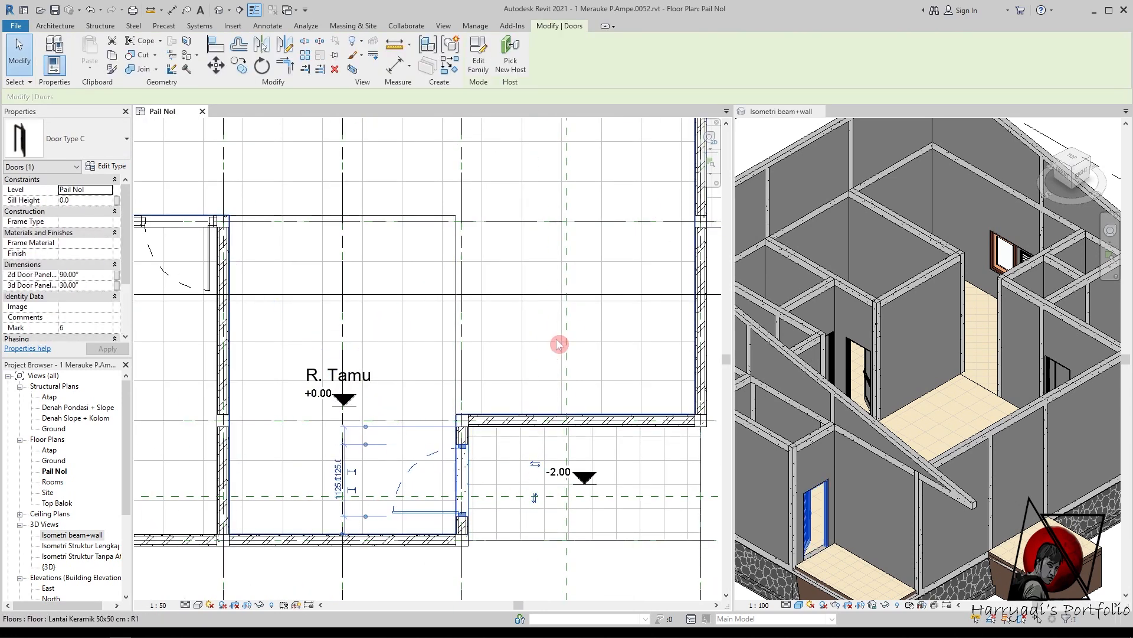
- Set the R. Tamu door's clearance from the wall on grid A to 50 mm
{"action": "left_click", "coordinate": [513, 511]}
{"action": "left_click", "coordinate": [428, 511]}
{"action": "left_click", "coordinate": [339, 530]}
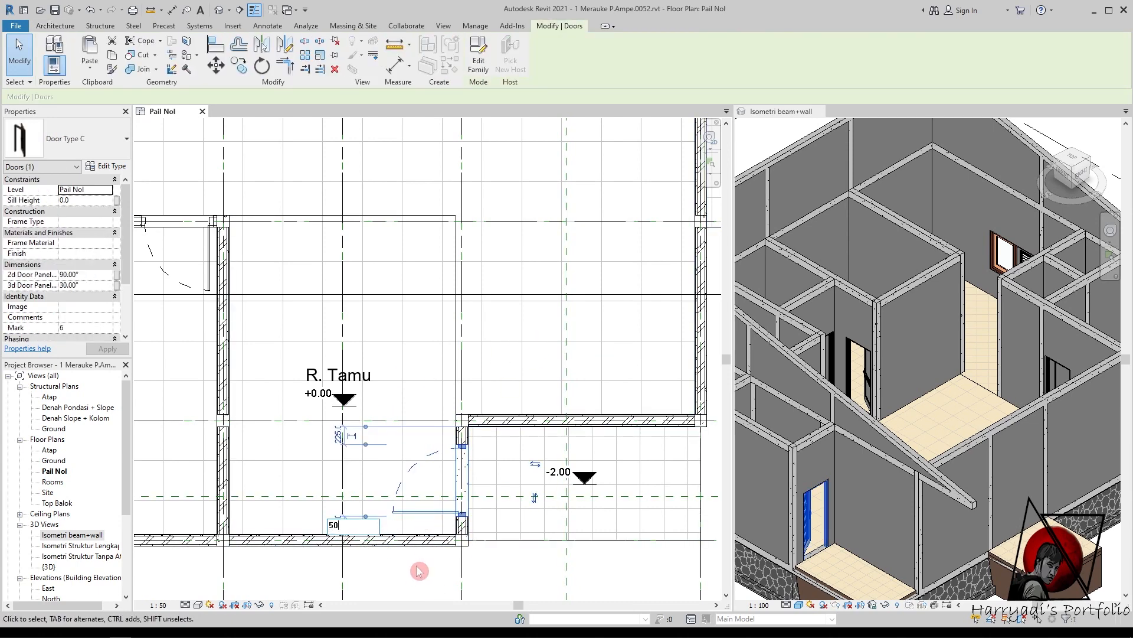
{"action": "key", "text": "Return"}
{"action": "scroll", "coordinate": [506, 379], "scroll_direction": "down", "scroll_amount": 5}
- Load the Door Type G family from the G Pintu model 2 daun folder
{"action": "left_click", "coordinate": [72, 29]}
{"action": "left_click", "coordinate": [80, 53]}
{"action": "left_click", "coordinate": [478, 59]}
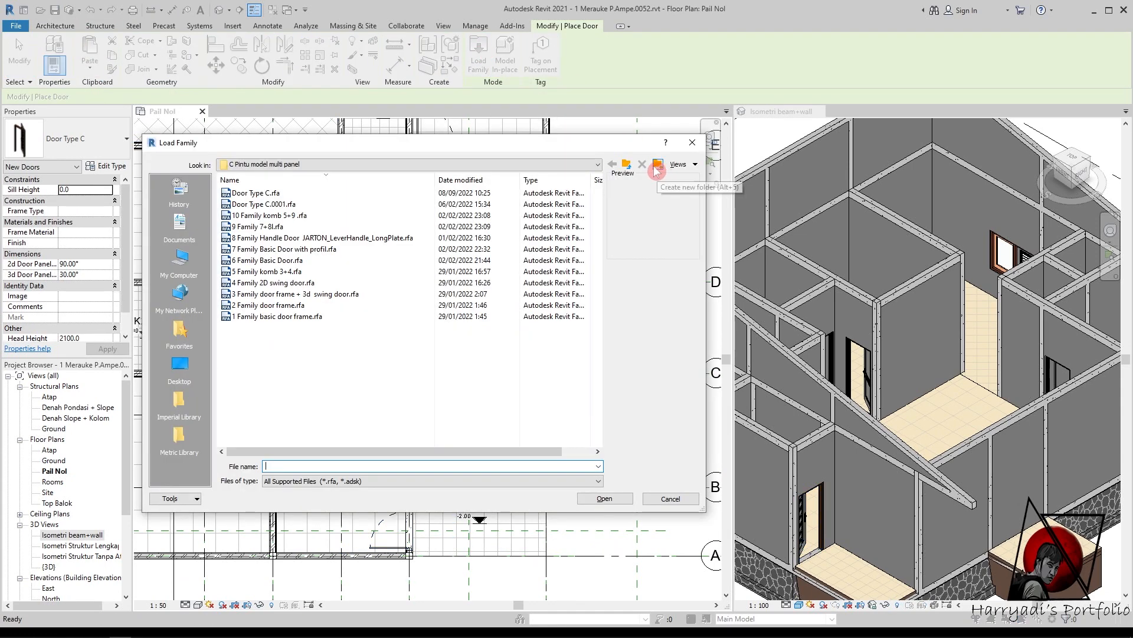
{"action": "left_click", "coordinate": [626, 164]}
{"action": "double_click", "coordinate": [372, 309]}
{"action": "left_click", "coordinate": [264, 193]}
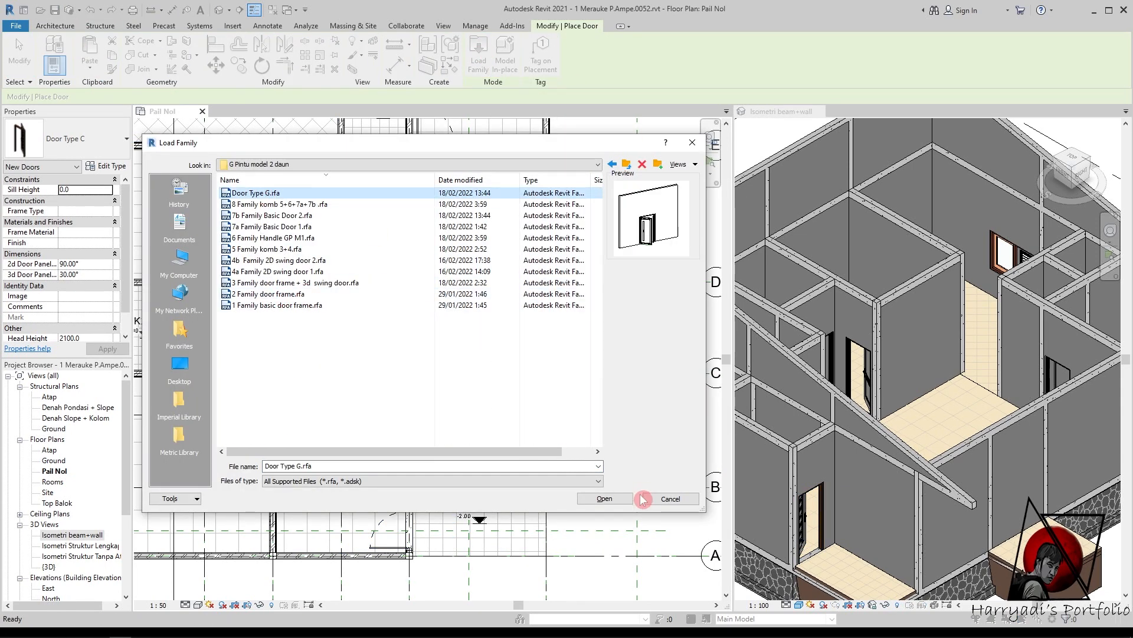
{"action": "left_click", "coordinate": [608, 498]}
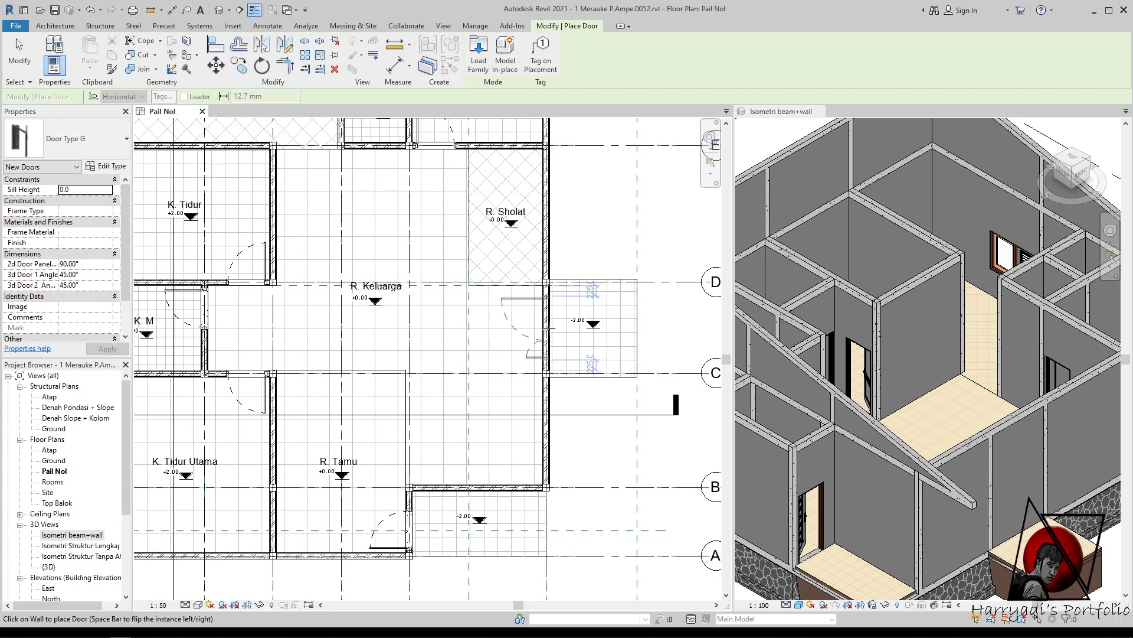
- Place Door Type G in the R. Keluarga outer wall between grids C and D, and flip it so the wide leaf is nearer grid C
{"action": "left_click", "coordinate": [548, 328]}
{"action": "key", "text": "Escape"}
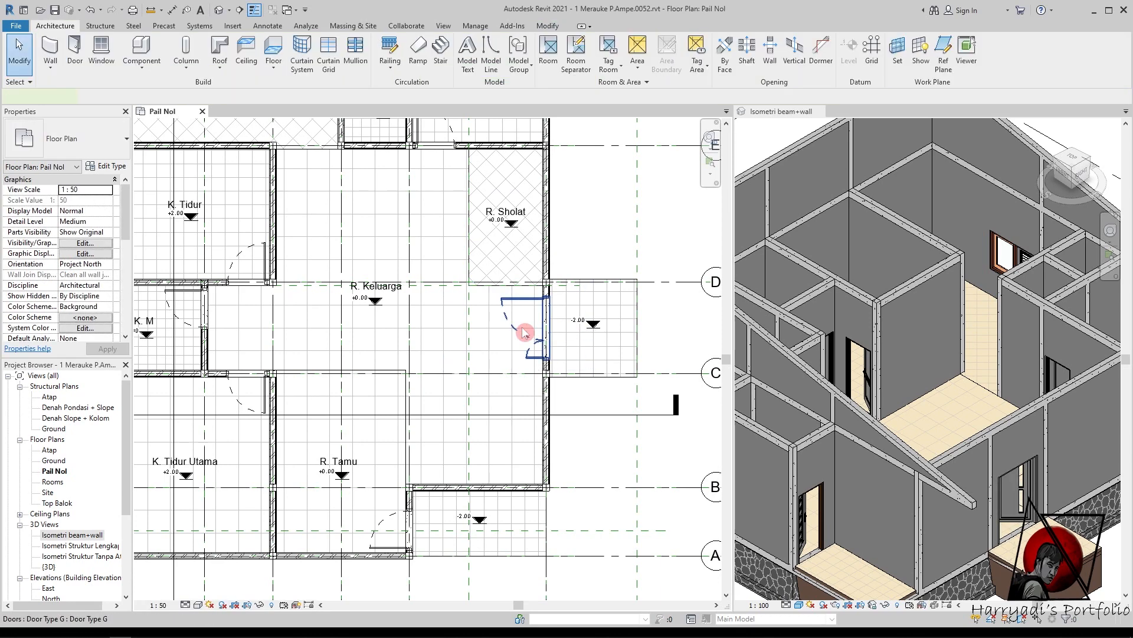
{"action": "left_click", "coordinate": [526, 332]}
{"action": "left_click", "coordinate": [588, 319]}
{"action": "left_click", "coordinate": [622, 231]}
- Examine the placed doors across the whole floor plan and in the 3D view
{"action": "scroll", "coordinate": [615, 228], "scroll_direction": "down", "scroll_amount": 2}
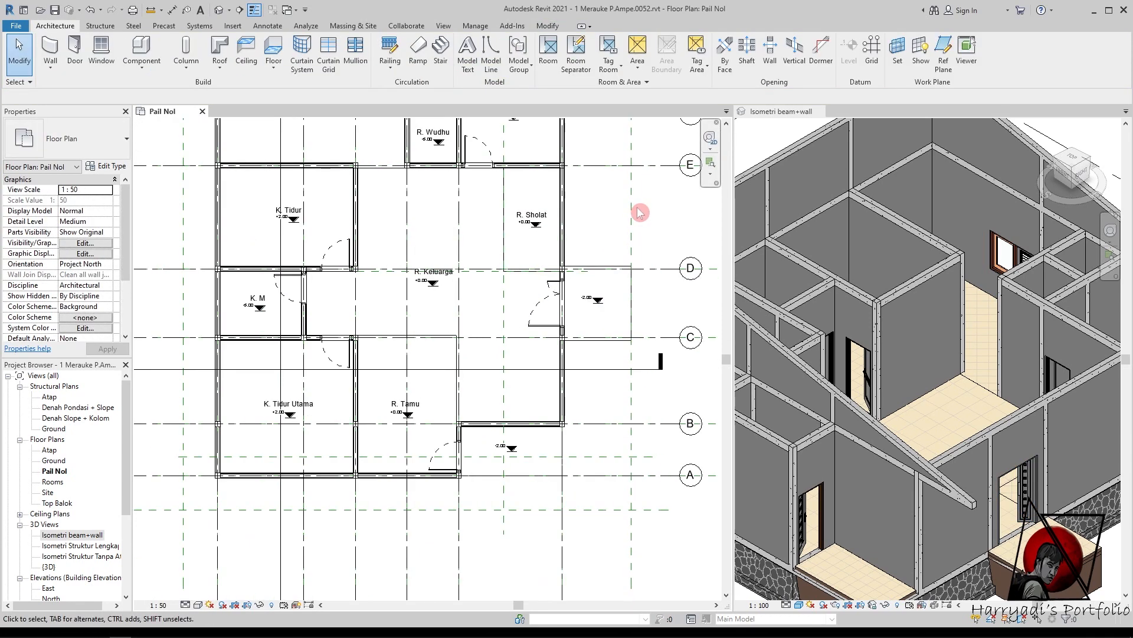
{"action": "scroll", "coordinate": [873, 323], "scroll_direction": "down", "scroll_amount": 2}
{"action": "scroll", "coordinate": [989, 402], "scroll_direction": "up", "scroll_amount": 1}
{"action": "scroll", "coordinate": [413, 413], "scroll_direction": "down", "scroll_amount": 3}
{"action": "scroll", "coordinate": [820, 547], "scroll_direction": "up", "scroll_amount": 3}
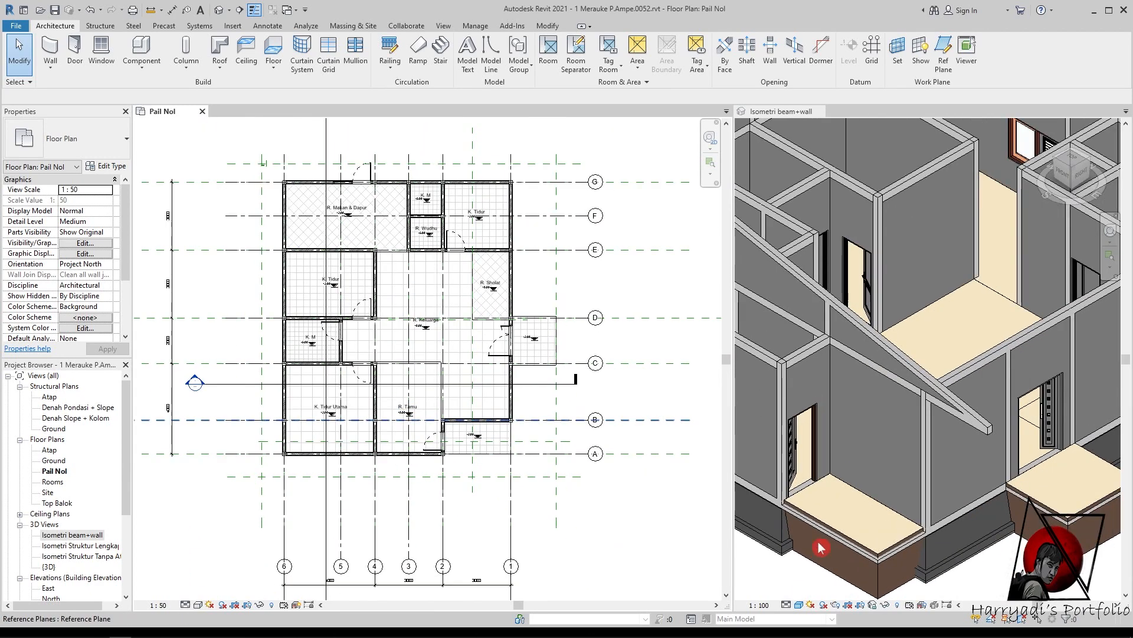
{"action": "scroll", "coordinate": [912, 378], "scroll_direction": "down", "scroll_amount": 2}
{"action": "scroll", "coordinate": [932, 342], "scroll_direction": "up", "scroll_amount": 1}
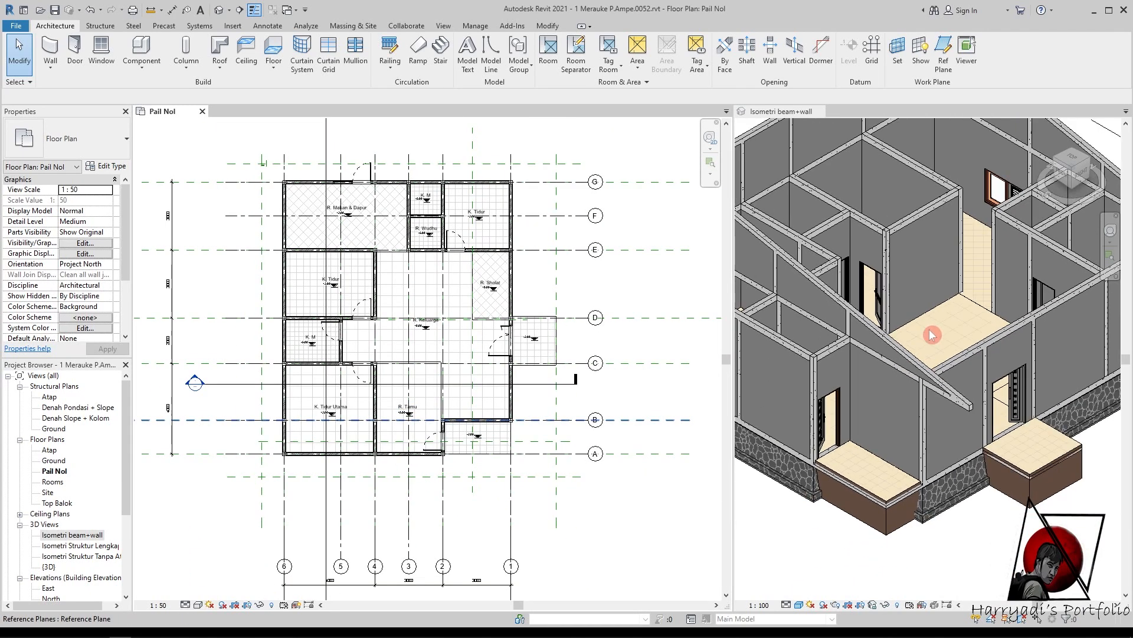
- Close the 3D panel of the Type C entrance door in R. Tamu
{"action": "scroll", "coordinate": [444, 453], "scroll_direction": "up", "scroll_amount": 2}
{"action": "left_click", "coordinate": [431, 426]}
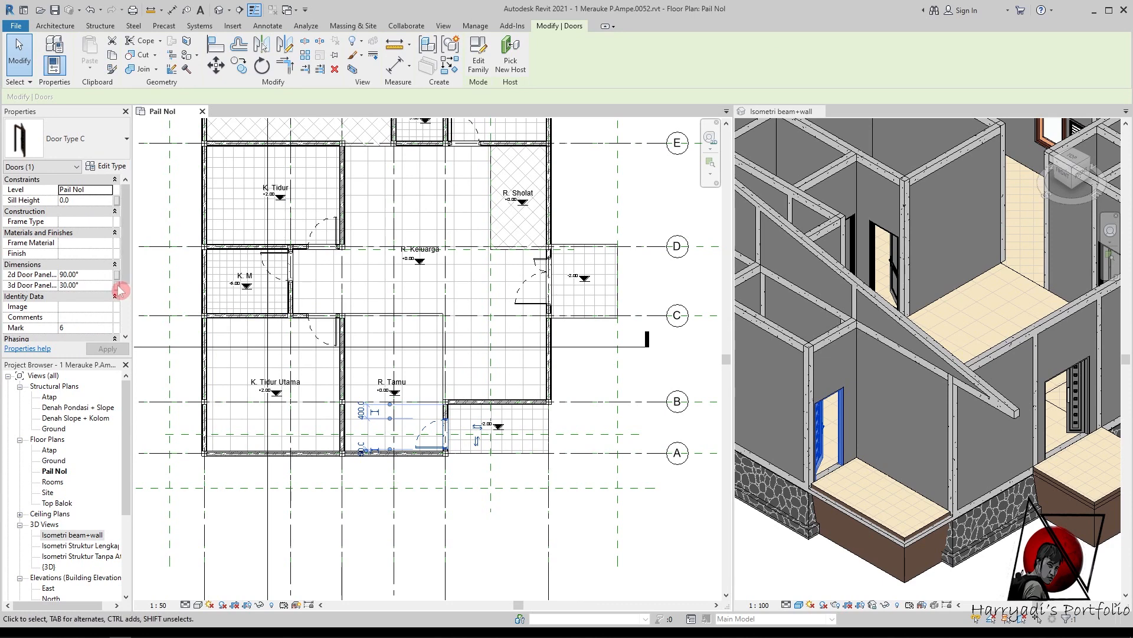
{"action": "left_click", "coordinate": [182, 278]}
{"action": "scroll", "coordinate": [634, 439], "scroll_direction": "down", "scroll_amount": 1}
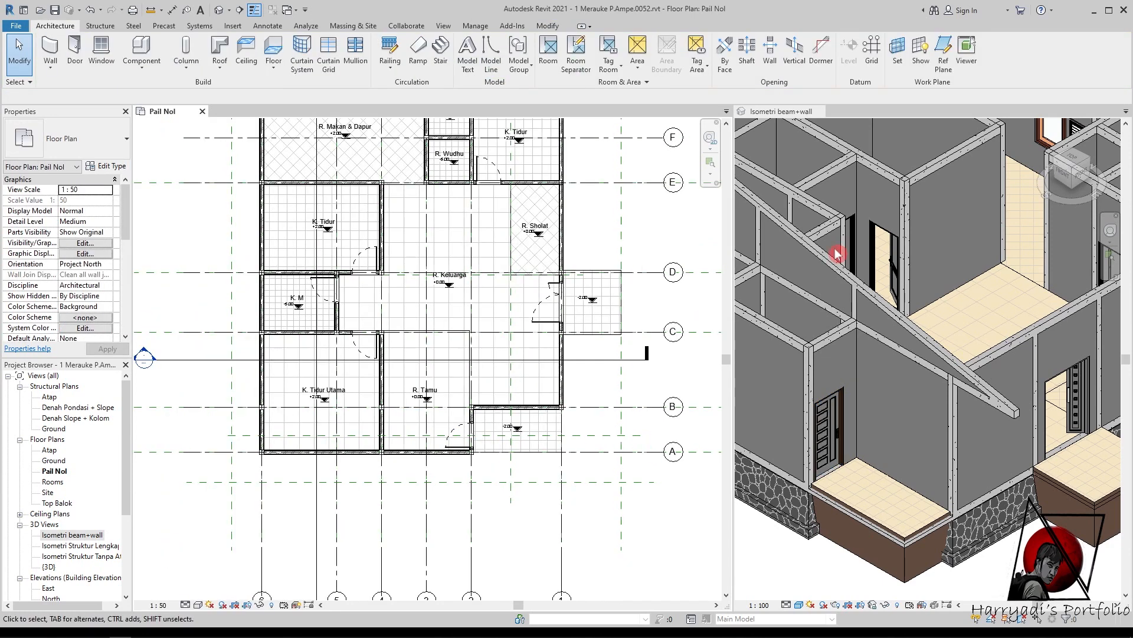
- Set the 3D door panel angle of the Type B door in the K. Tidur wall on grid D to 0°
{"action": "scroll", "coordinate": [835, 248], "scroll_direction": "up", "scroll_amount": 3}
{"action": "left_click", "coordinate": [361, 257]}
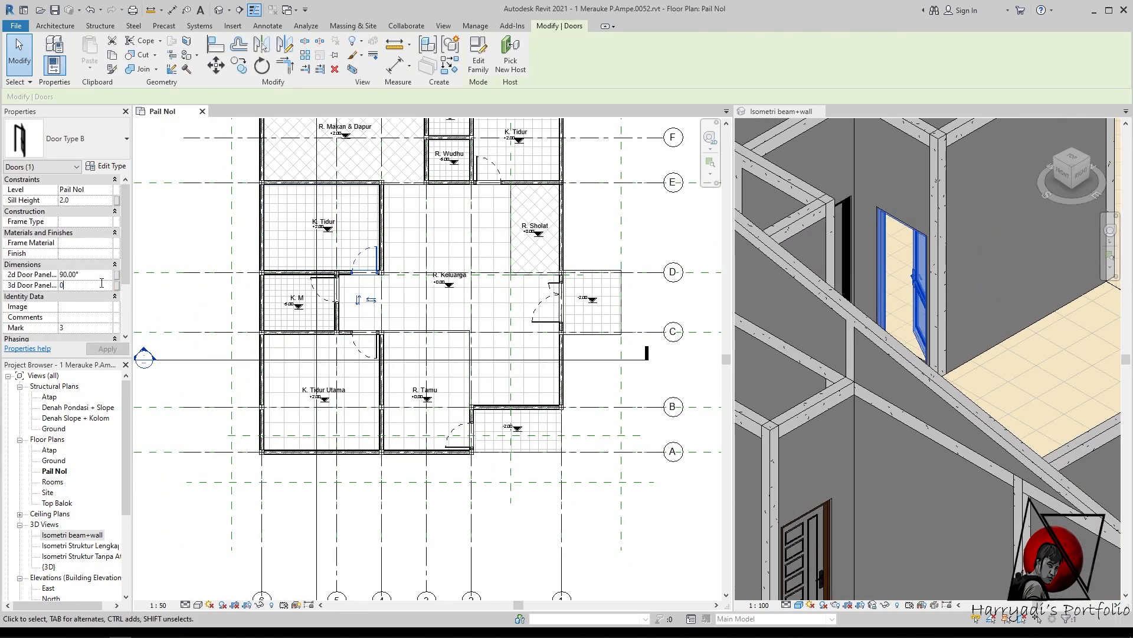
{"action": "left_click", "coordinate": [167, 314]}
- Set both 3D door angles of the double-leaf Door Type G in R. Keluarga to 0°
{"action": "scroll", "coordinate": [787, 301], "scroll_direction": "down", "scroll_amount": 3}
{"action": "scroll", "coordinate": [995, 430], "scroll_direction": "up", "scroll_amount": 2}
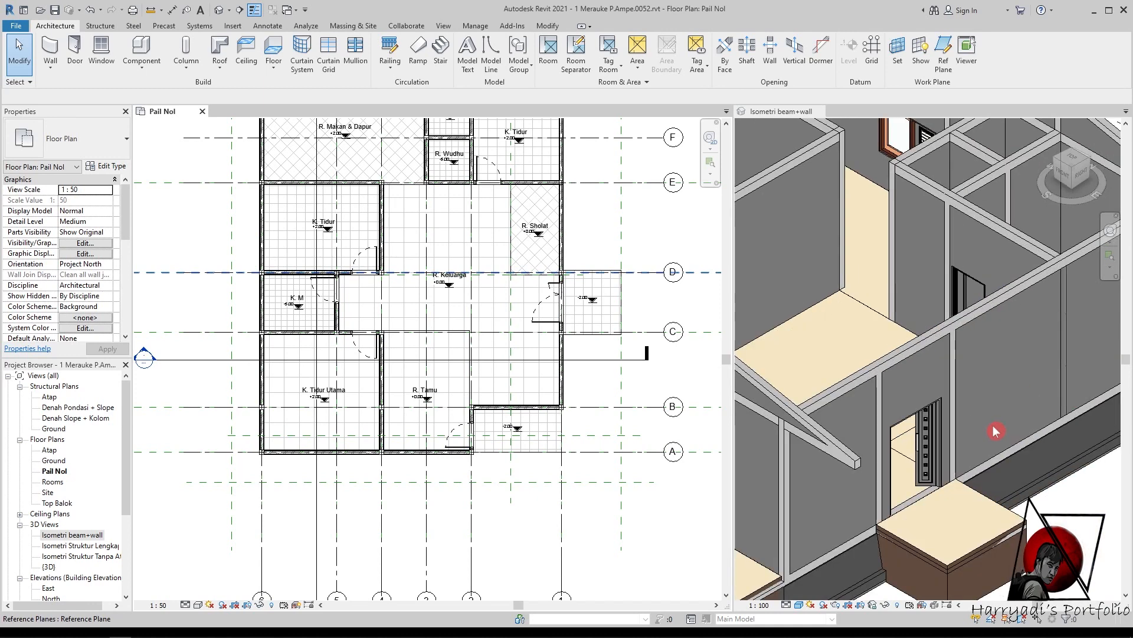
{"action": "left_click", "coordinate": [549, 317]}
{"action": "scroll", "coordinate": [1065, 504], "scroll_direction": "down", "scroll_amount": 2}
{"action": "middle_click_drag", "start_coordinate": [1065, 502], "coordinate": [950, 486], "text": "shift"}
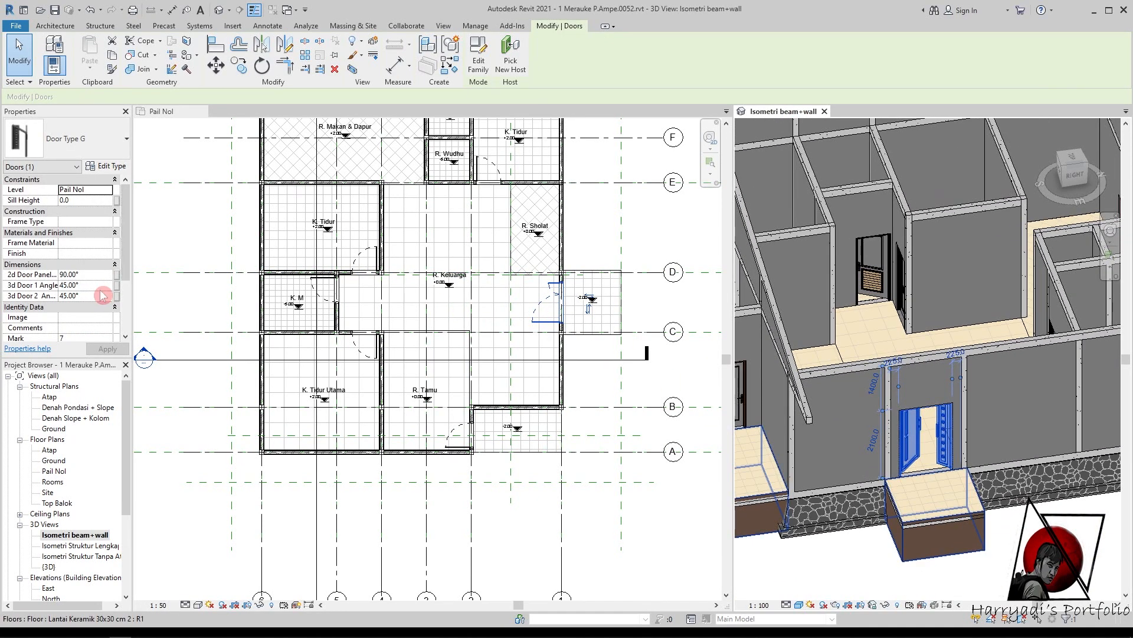
{"action": "left_click", "coordinate": [98, 286]}
{"action": "left_click", "coordinate": [94, 295]}
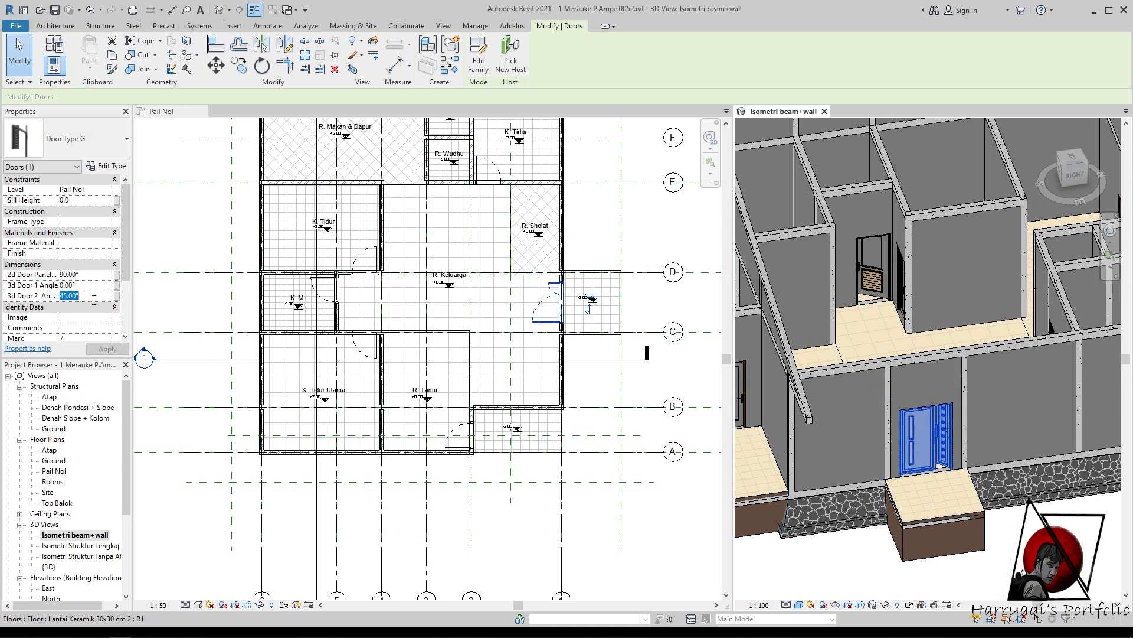
{"action": "left_click", "coordinate": [194, 309]}
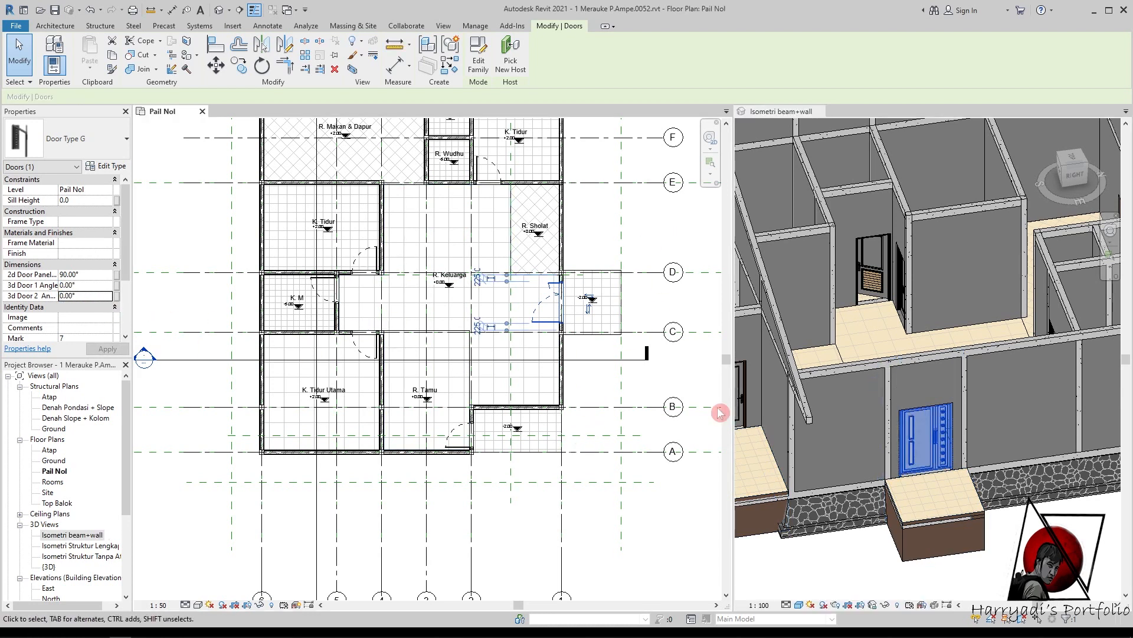
- Close the 3D panel of the Type A2 bathroom door in the K. M between grids C and D
{"action": "left_click", "coordinate": [328, 301]}
{"action": "scroll", "coordinate": [874, 248], "scroll_direction": "up", "scroll_amount": 5}
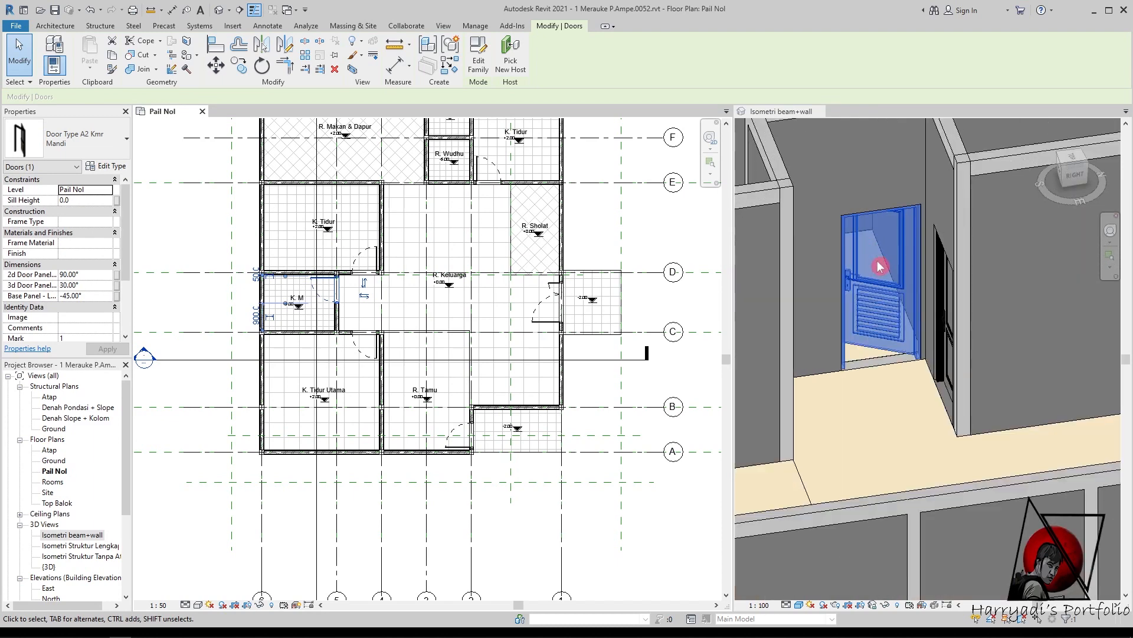
{"action": "scroll", "coordinate": [916, 314], "scroll_direction": "down", "scroll_amount": 1}
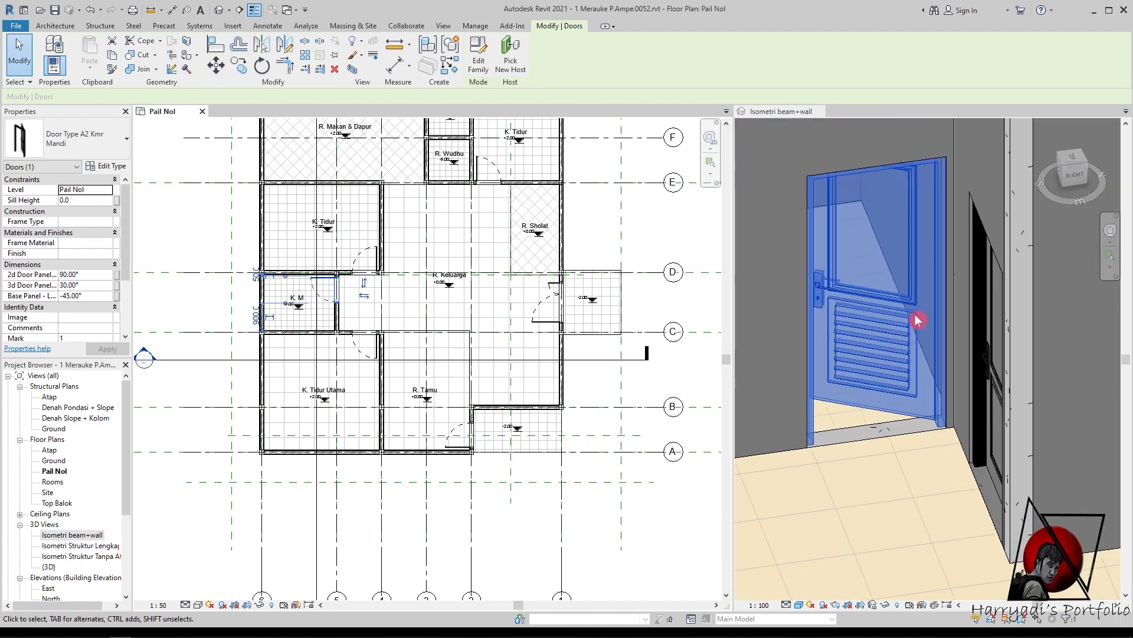
{"action": "left_click", "coordinate": [197, 328]}
{"action": "scroll", "coordinate": [717, 330], "scroll_direction": "down", "scroll_amount": 2}
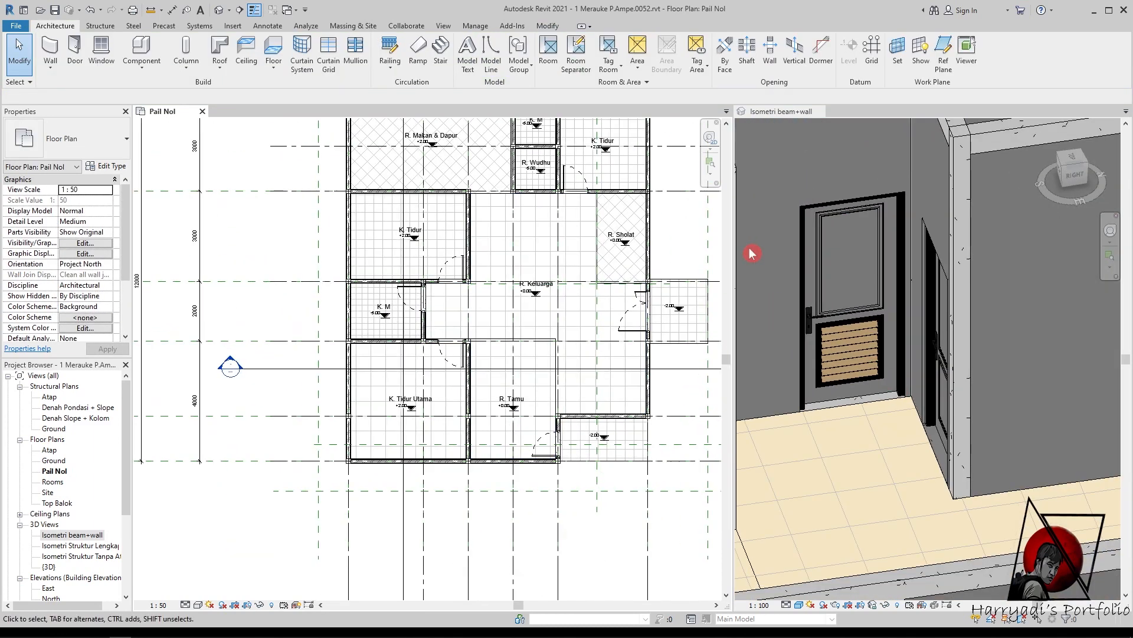
- Set the 3D door panel angle of the K. Tidur Utama door to 0°
{"action": "scroll", "coordinate": [866, 368], "scroll_direction": "down", "scroll_amount": 4}
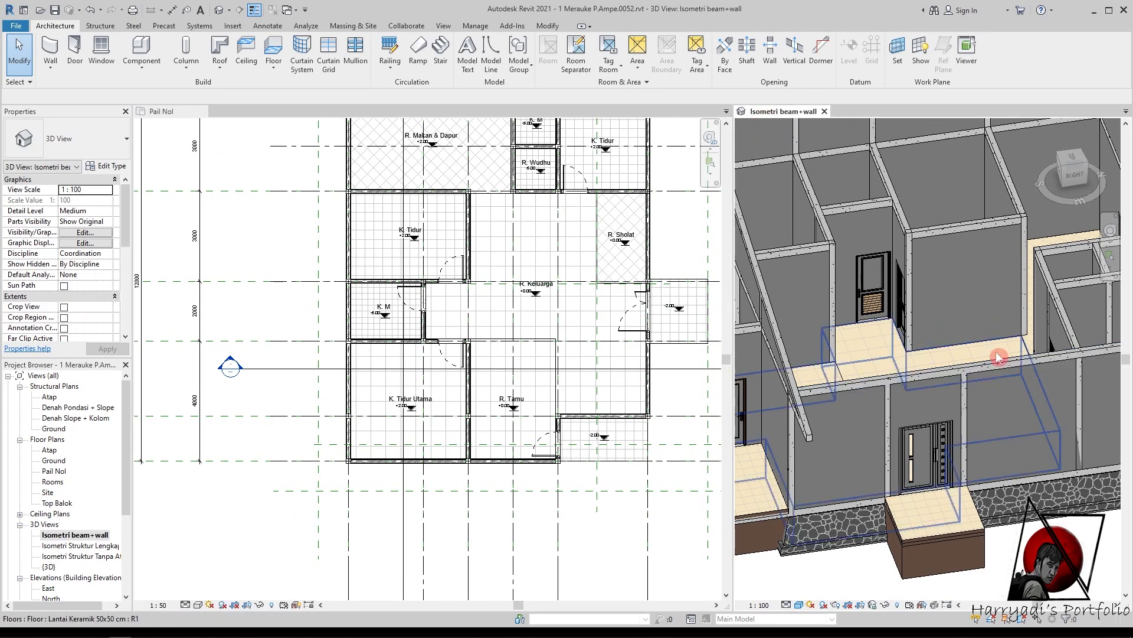
{"action": "scroll", "coordinate": [1032, 295], "scroll_direction": "up", "scroll_amount": 5}
{"action": "left_click", "coordinate": [444, 354]}
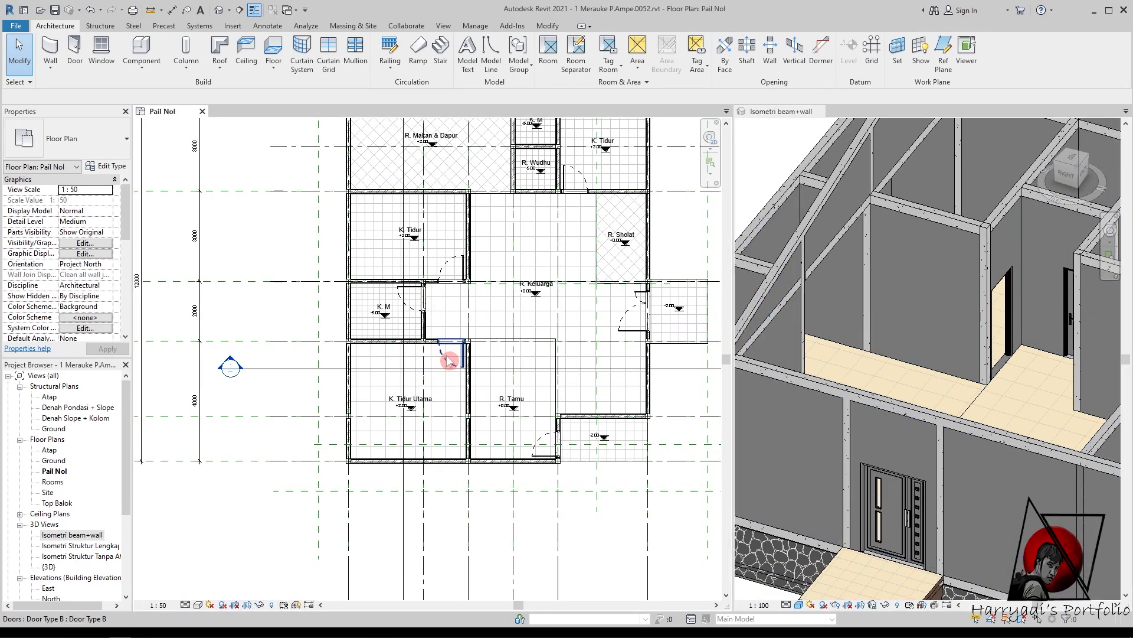
{"action": "type", "text": "0"}
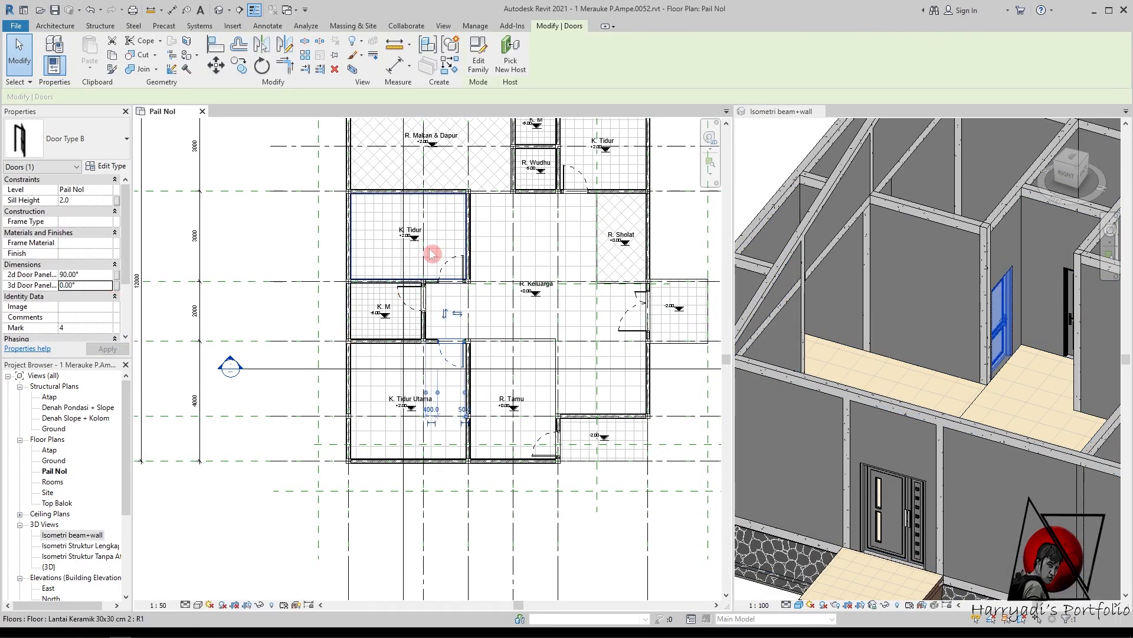
- Set the 3D door panel angle of the Type B door on grid E, in the K. Tidur beside R. Wudhu, to 0°
{"action": "middle_click_drag", "start_coordinate": [921, 408], "coordinate": [1103, 339], "text": "shift"}
{"action": "scroll", "coordinate": [1103, 339], "scroll_direction": "up", "scroll_amount": 3}
{"action": "scroll", "coordinate": [1012, 396], "scroll_direction": "down", "scroll_amount": 2}
{"action": "scroll", "coordinate": [839, 331], "scroll_direction": "up", "scroll_amount": 2}
{"action": "middle_click_drag", "start_coordinate": [838, 331], "coordinate": [983, 293]}
{"action": "left_click", "coordinate": [587, 177]}
{"action": "scroll", "coordinate": [462, 384], "scroll_direction": "down", "scroll_amount": 2}
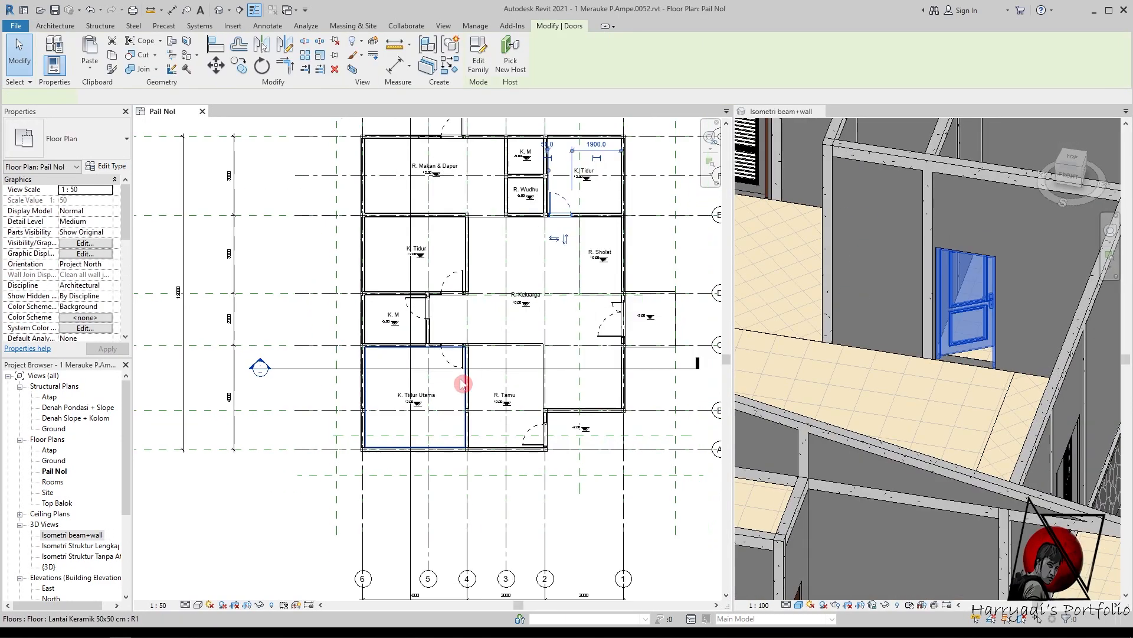
{"action": "left_click", "coordinate": [512, 267]}
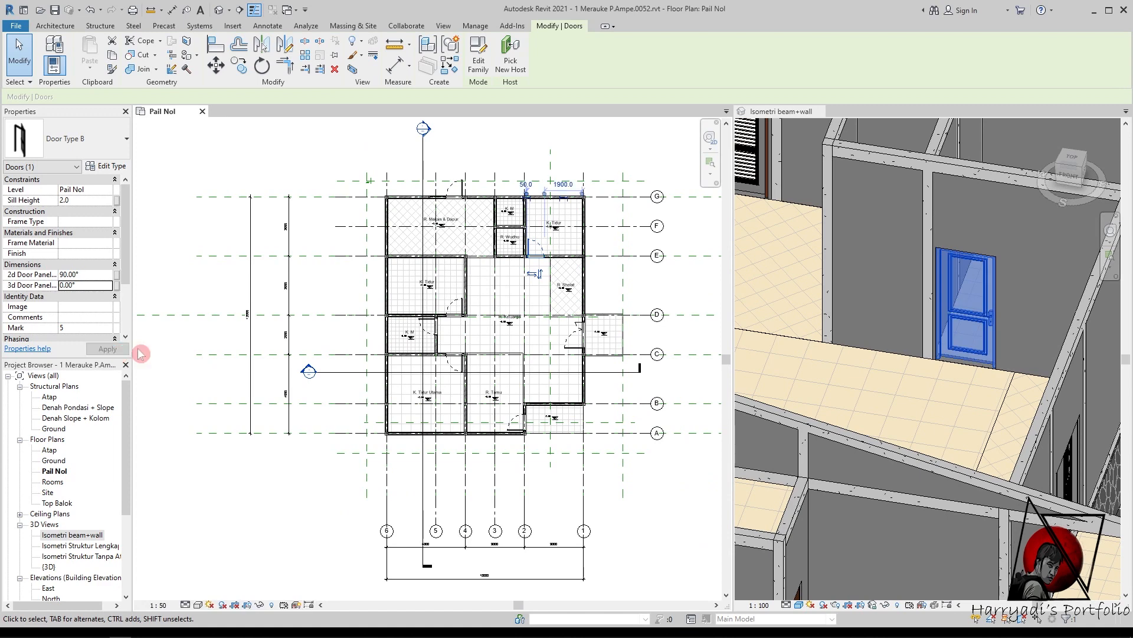
{"action": "left_click", "coordinate": [309, 175]}
- Return the 3D view to the corner isometric orientation showing the whole house
{"action": "scroll", "coordinate": [974, 335], "scroll_direction": "down", "scroll_amount": 3}
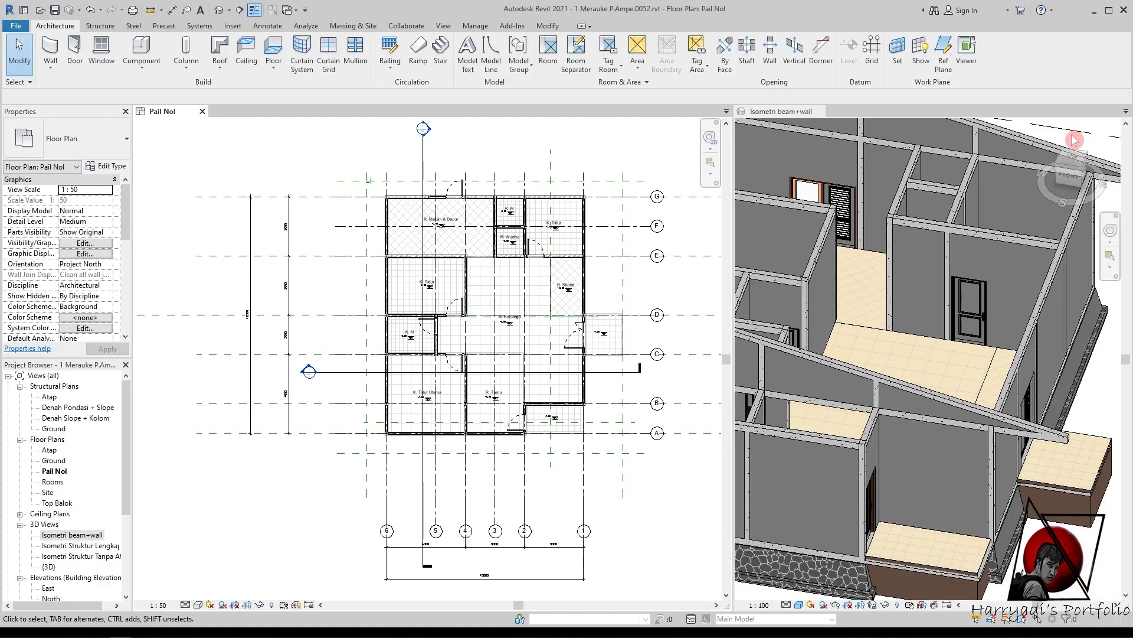
{"action": "left_click", "coordinate": [1073, 140]}
{"action": "scroll", "coordinate": [567, 295], "scroll_direction": "up", "scroll_amount": 2}
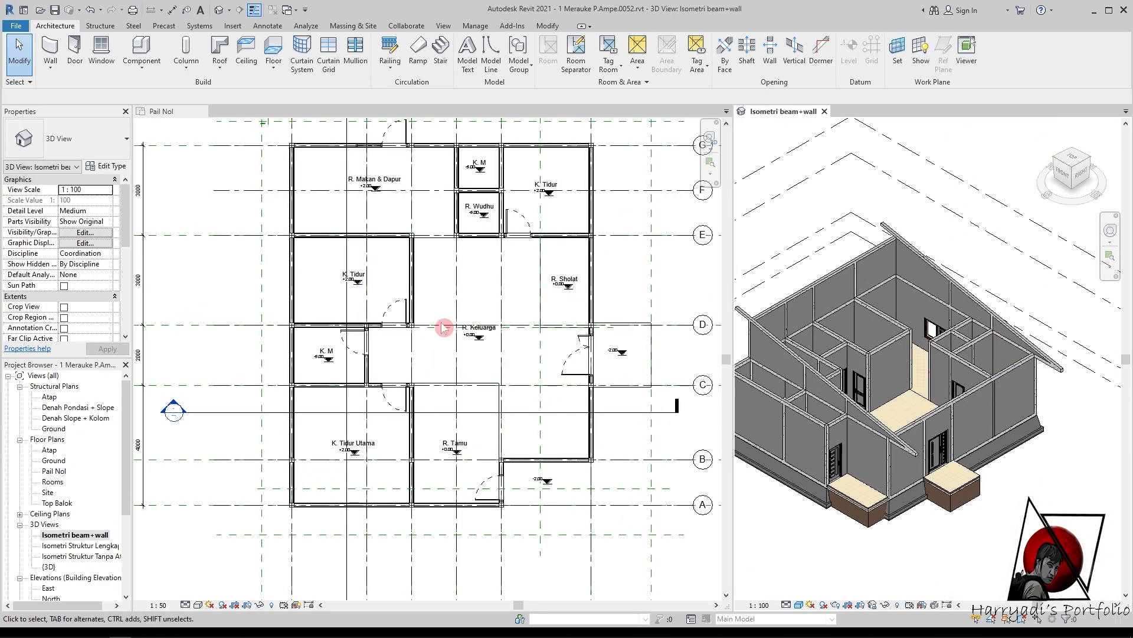
{"action": "left_click", "coordinate": [55, 10]}
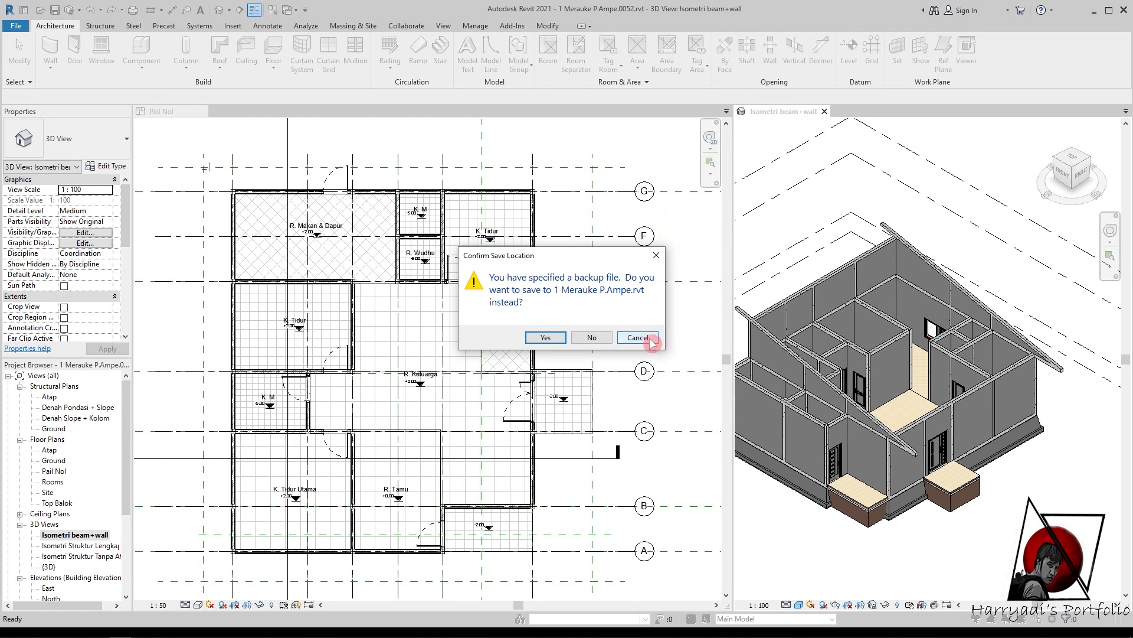
{"action": "left_click", "coordinate": [651, 340]}
{"action": "left_click", "coordinate": [639, 325]}
- Save the project as 1 Merauke P.Ampe.rvt in the Merauke P. Ampe folder, replacing the existing file
{"action": "left_click", "coordinate": [16, 25]}
{"action": "mouse_move", "coordinate": [41, 171]}
{"action": "left_click", "coordinate": [211, 125]}
{"action": "left_click_drag", "start_coordinate": [659, 324], "coordinate": [659, 369]}
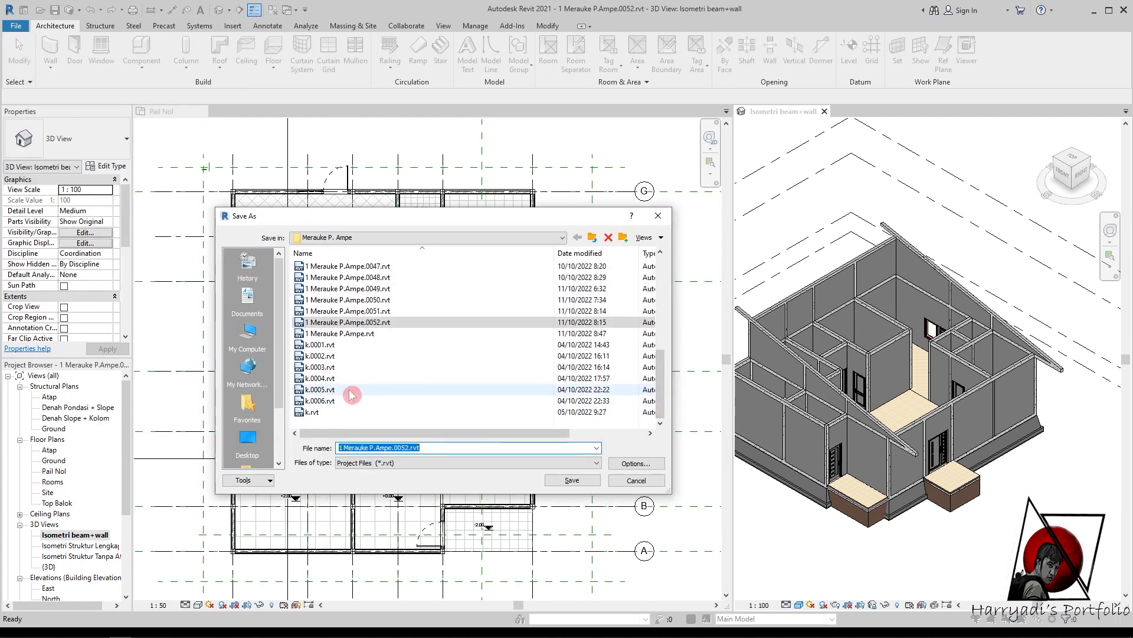
{"action": "left_click", "coordinate": [349, 333]}
{"action": "left_click", "coordinate": [595, 480]}
{"action": "left_click", "coordinate": [559, 360]}
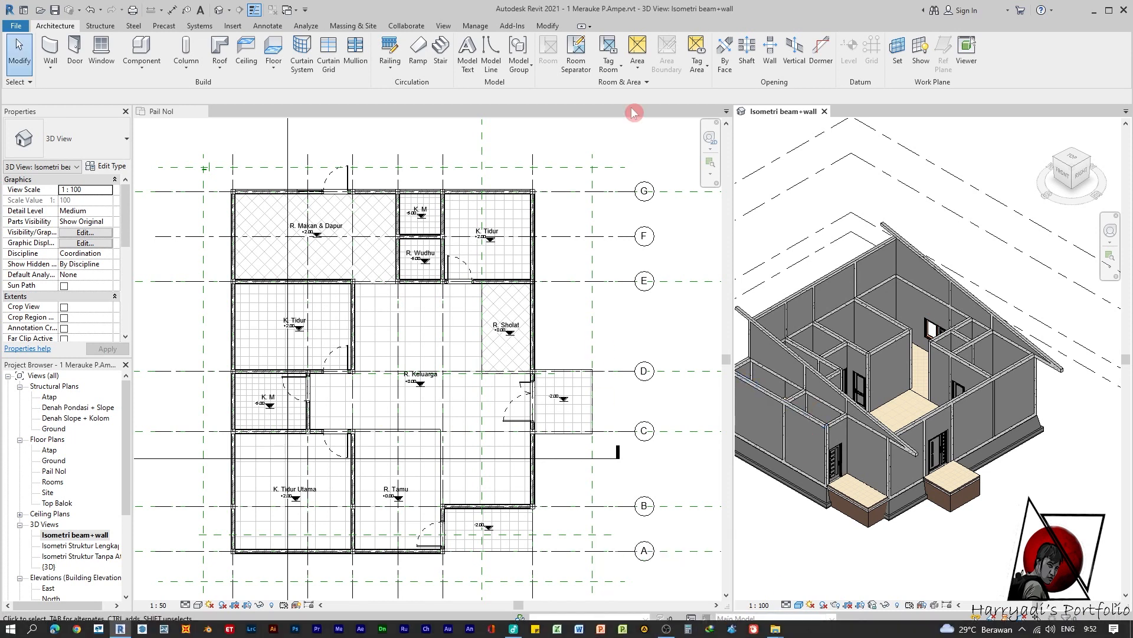
{"action": "left_click", "coordinate": [104, 58]}
{"action": "left_click", "coordinate": [118, 138]}
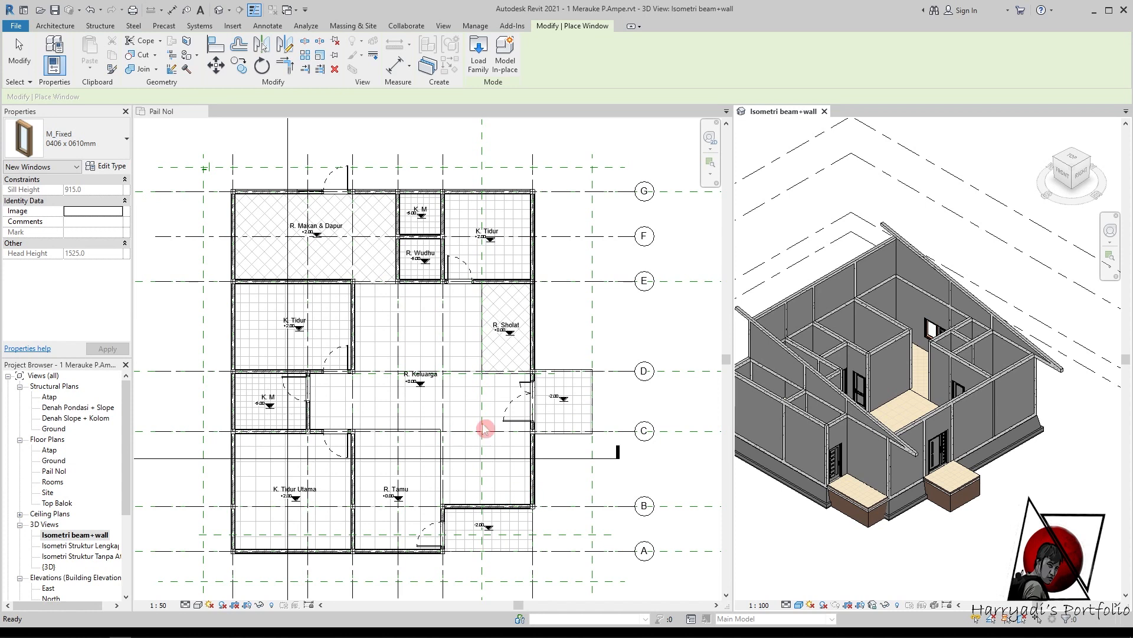
{"action": "left_click", "coordinate": [55, 25]}
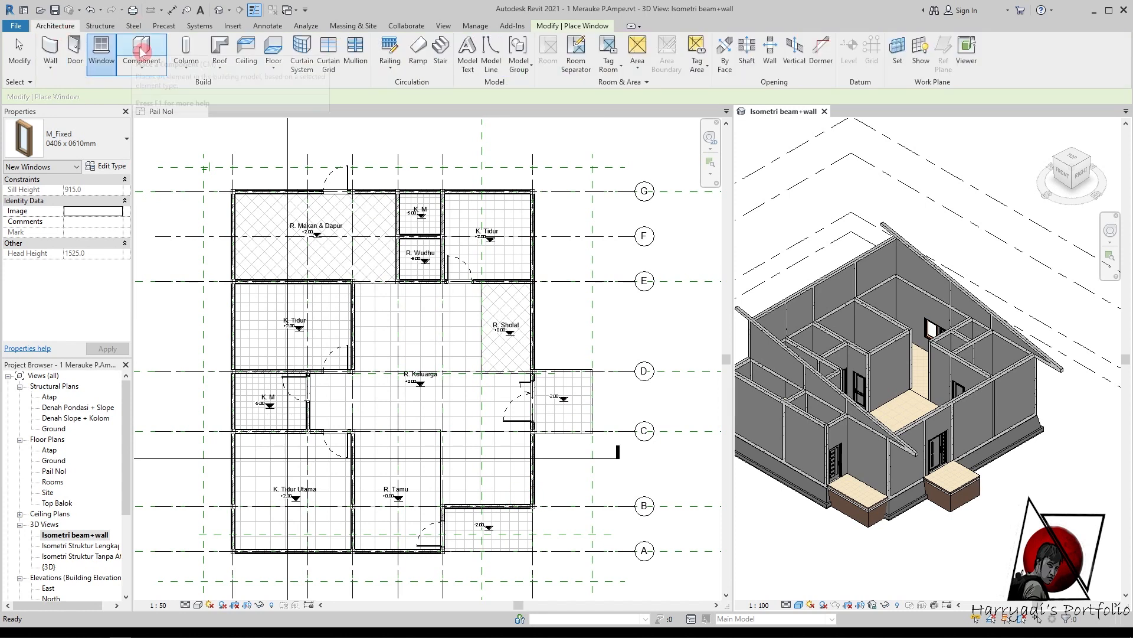
{"action": "left_click", "coordinate": [19, 52]}
- Start window placement in the Pail Nol plan and load Window Type D2 from the D2 Jendela model 1 Hole Facade folder
{"action": "left_click", "coordinate": [201, 142]}
{"action": "left_click", "coordinate": [101, 54]}
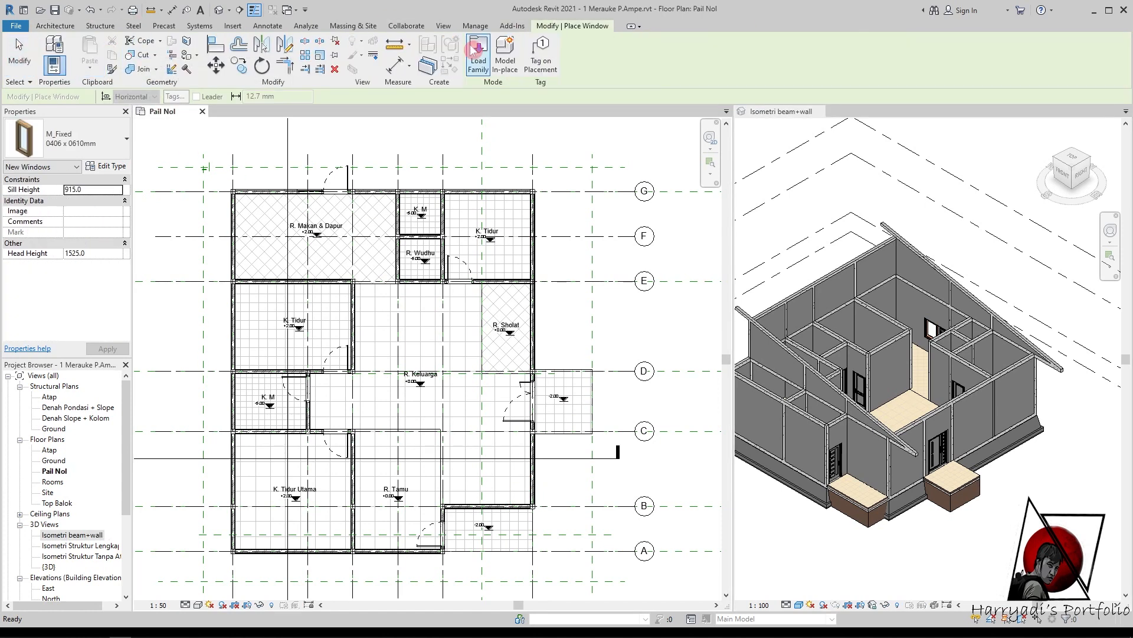
{"action": "left_click", "coordinate": [472, 53]}
{"action": "left_click", "coordinate": [632, 169]}
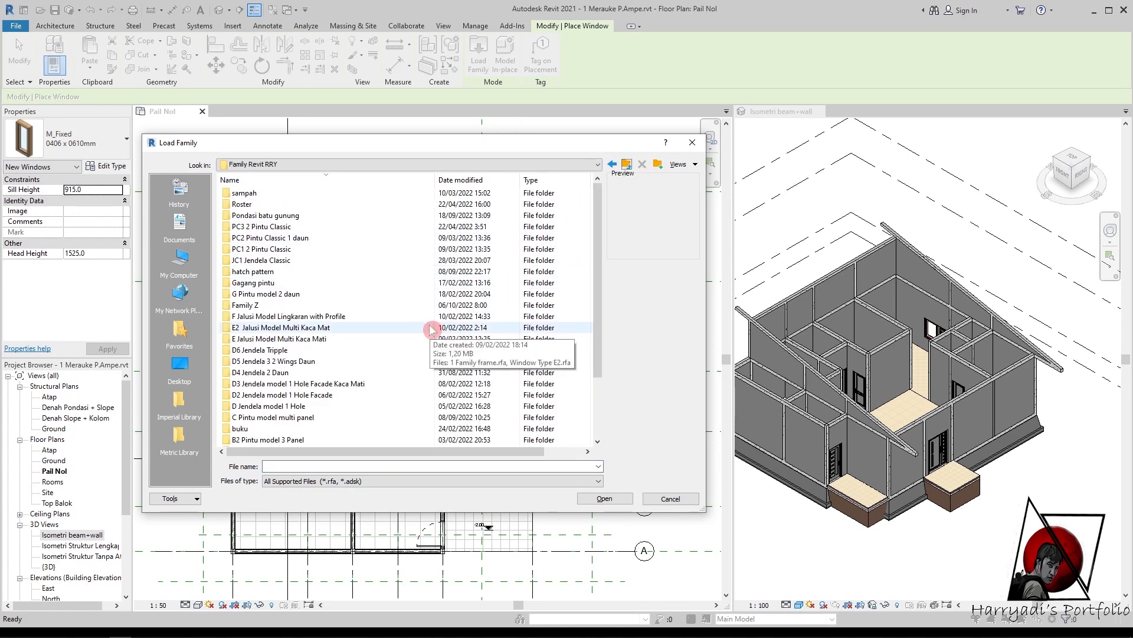
{"action": "double_click", "coordinate": [303, 394]}
{"action": "double_click", "coordinate": [265, 193]}
- Place Window Type D2 in the R. Tamu outer wall on grid A, about 500 mm from the K. Tidur Utama partition
{"action": "scroll", "coordinate": [393, 490], "scroll_direction": "up", "scroll_amount": 3}
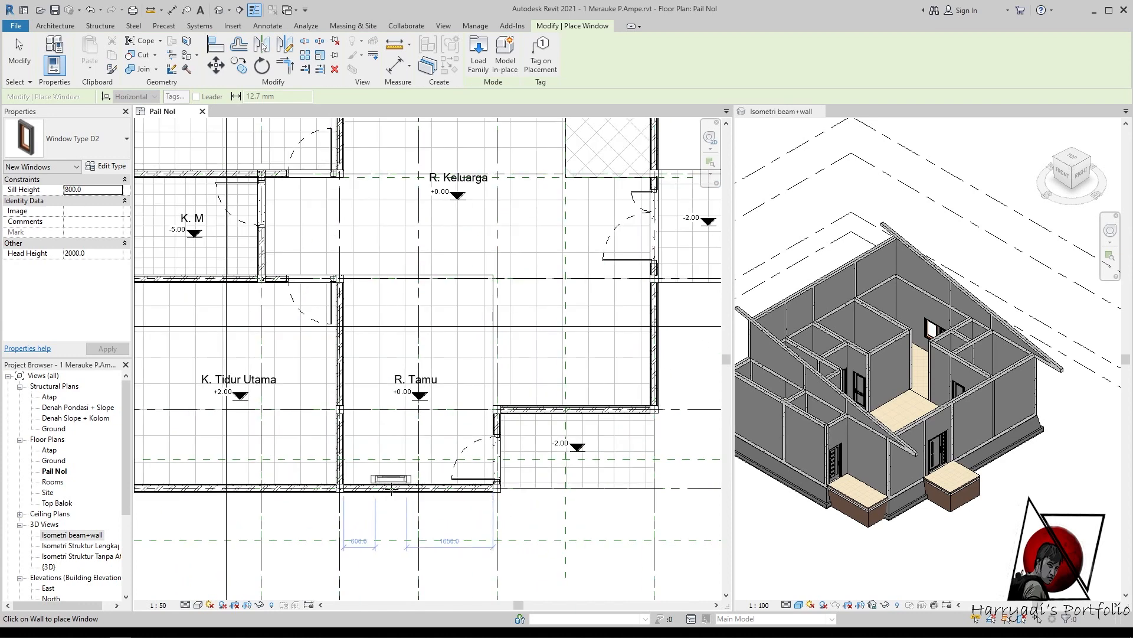
{"action": "left_click", "coordinate": [386, 487]}
{"action": "scroll", "coordinate": [871, 427], "scroll_direction": "up", "scroll_amount": 5}
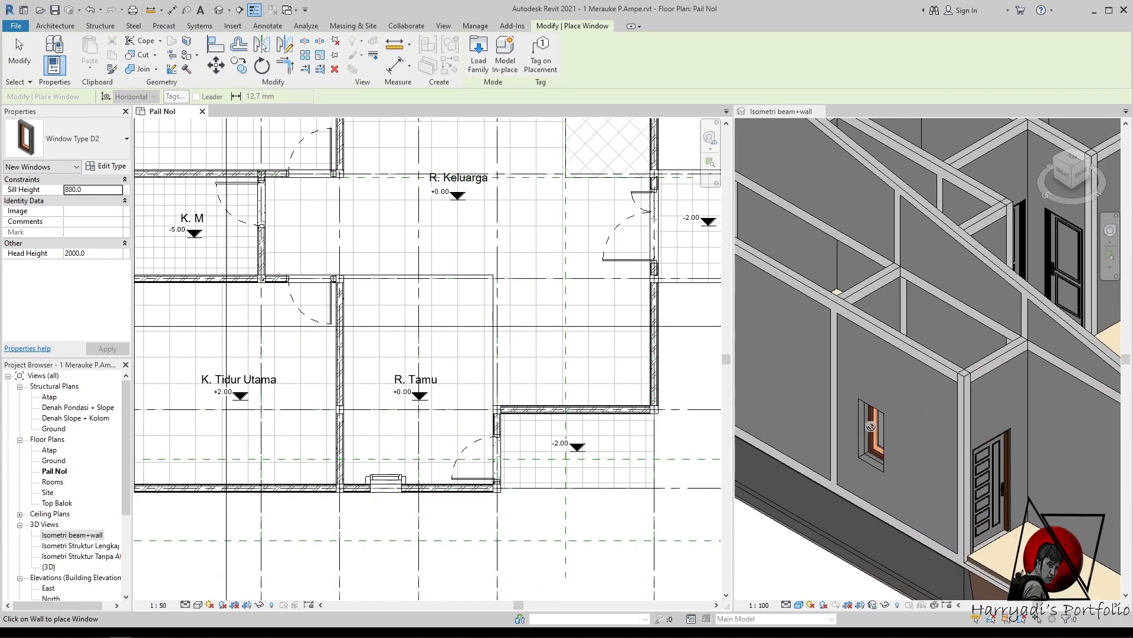
{"action": "scroll", "coordinate": [352, 423], "scroll_direction": "up", "scroll_amount": 1}
{"action": "key", "text": "Escape"}
{"action": "key", "text": "Escape"}
- Flip the R. Tamu window so its projecting frame faces outside
{"action": "left_click", "coordinate": [390, 486]}
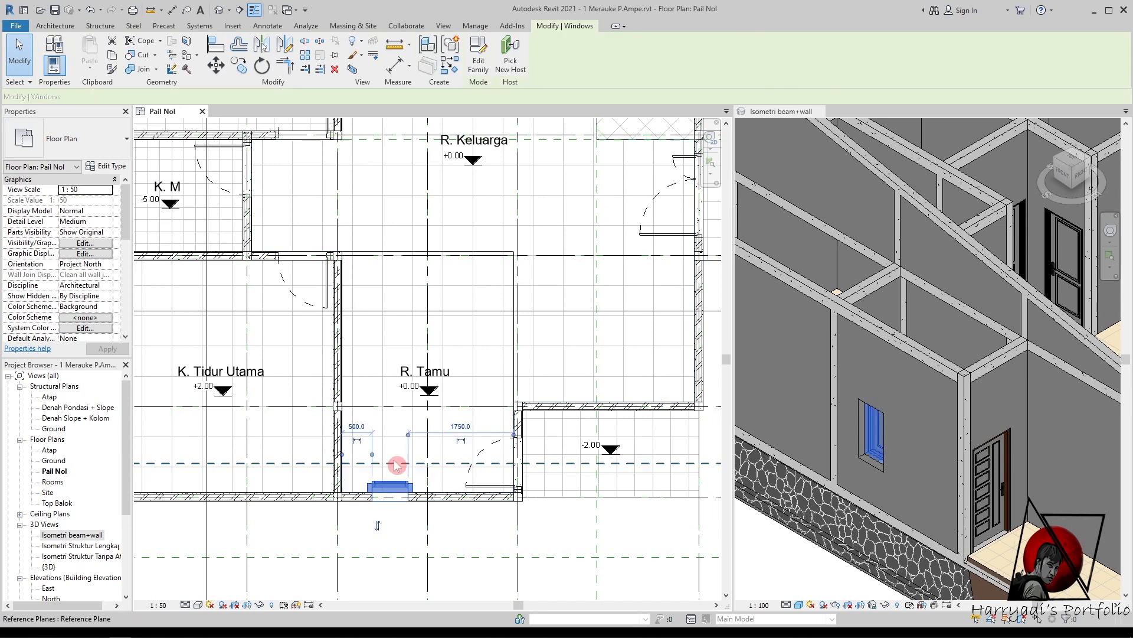
{"action": "left_click", "coordinate": [378, 525]}
{"action": "left_click", "coordinate": [767, 566]}
{"action": "scroll", "coordinate": [416, 477], "scroll_direction": "down", "scroll_amount": 2}
{"action": "middle_click_drag", "start_coordinate": [293, 335], "coordinate": [320, 347]}
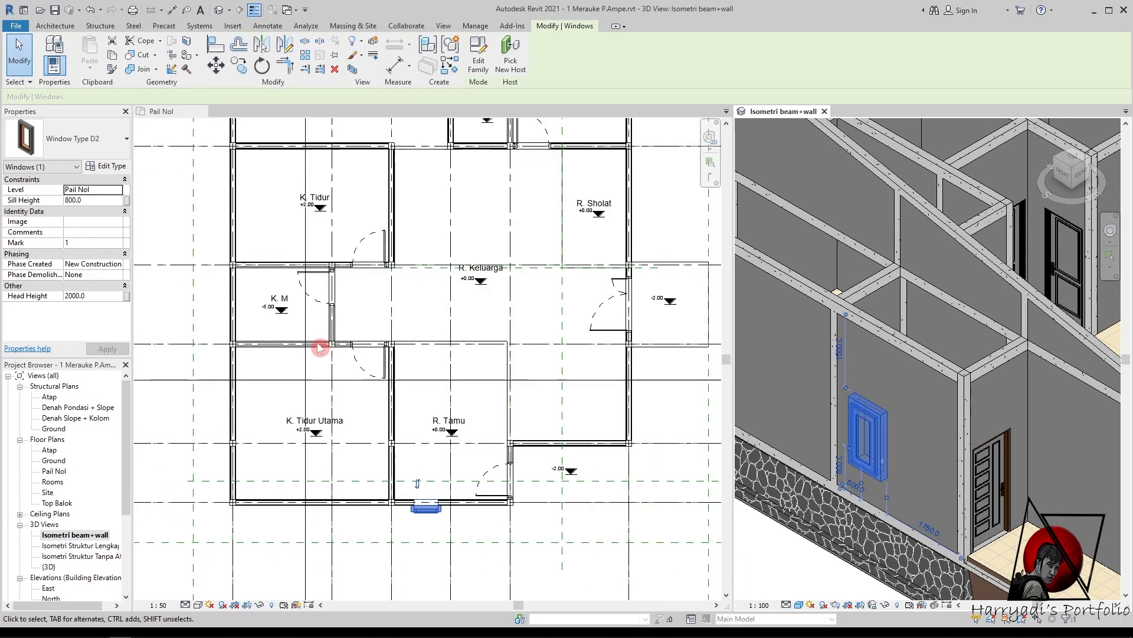
{"action": "scroll", "coordinate": [319, 347], "scroll_direction": "up", "scroll_amount": 1}
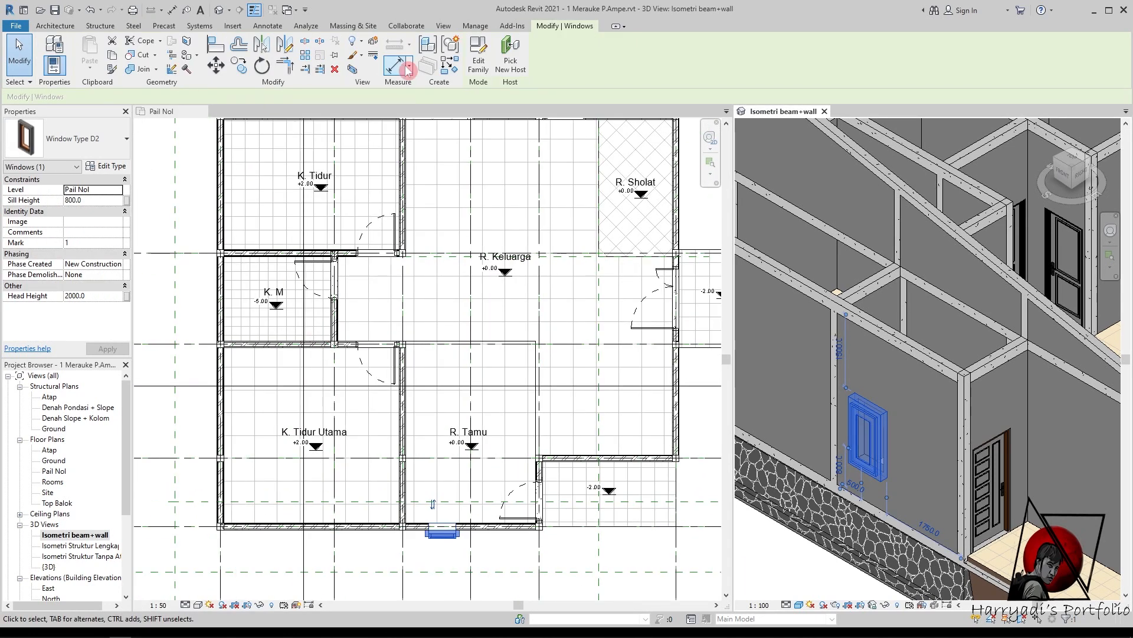
- Load the Window Type D4 family from the D4 Jendela 2 Daun folder for placement
{"action": "left_click", "coordinate": [58, 28]}
{"action": "left_click", "coordinate": [105, 50]}
{"action": "left_click", "coordinate": [477, 56]}
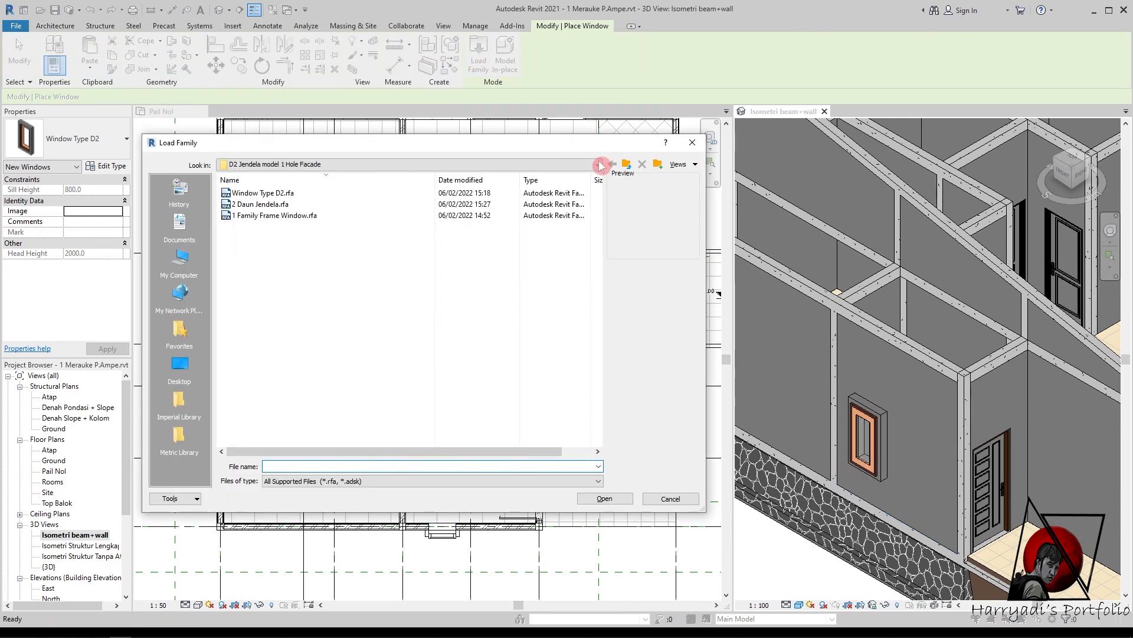
{"action": "left_click", "coordinate": [626, 164]}
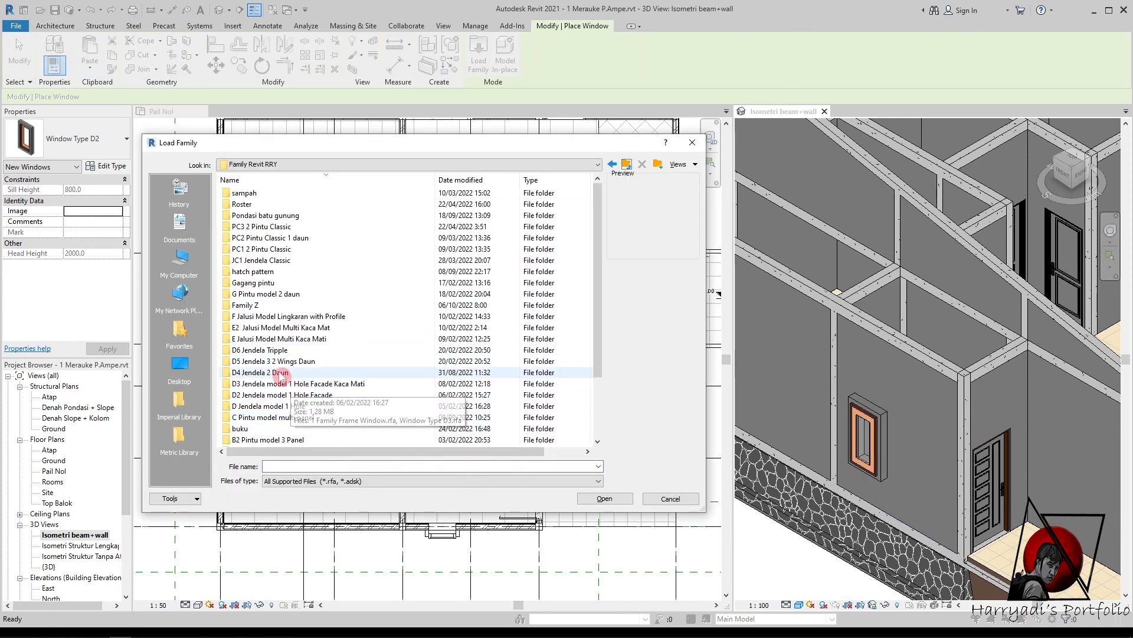
{"action": "double_click", "coordinate": [265, 372]}
{"action": "left_click", "coordinate": [291, 192]}
{"action": "double_click", "coordinate": [291, 192]}
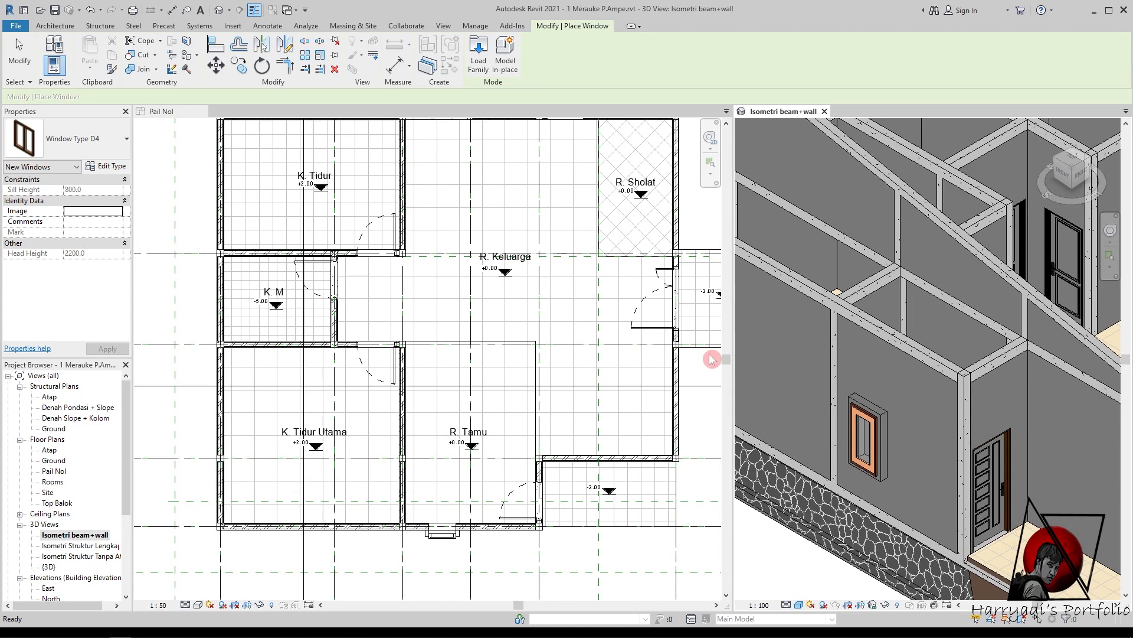
- Place Window Type D4 in the K. Tidur Utama outer wall on grid 6, near grid C
{"action": "scroll", "coordinate": [966, 397], "scroll_direction": "down", "scroll_amount": 1}
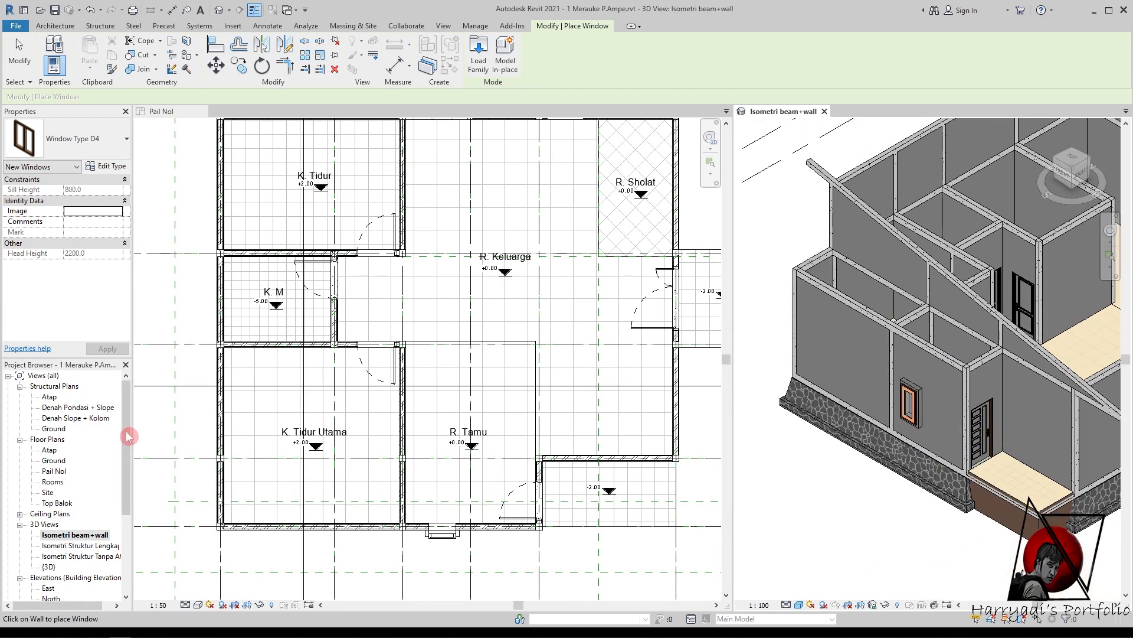
{"action": "left_click", "coordinate": [172, 112]}
{"action": "scroll", "coordinate": [228, 406], "scroll_direction": "up", "scroll_amount": 2}
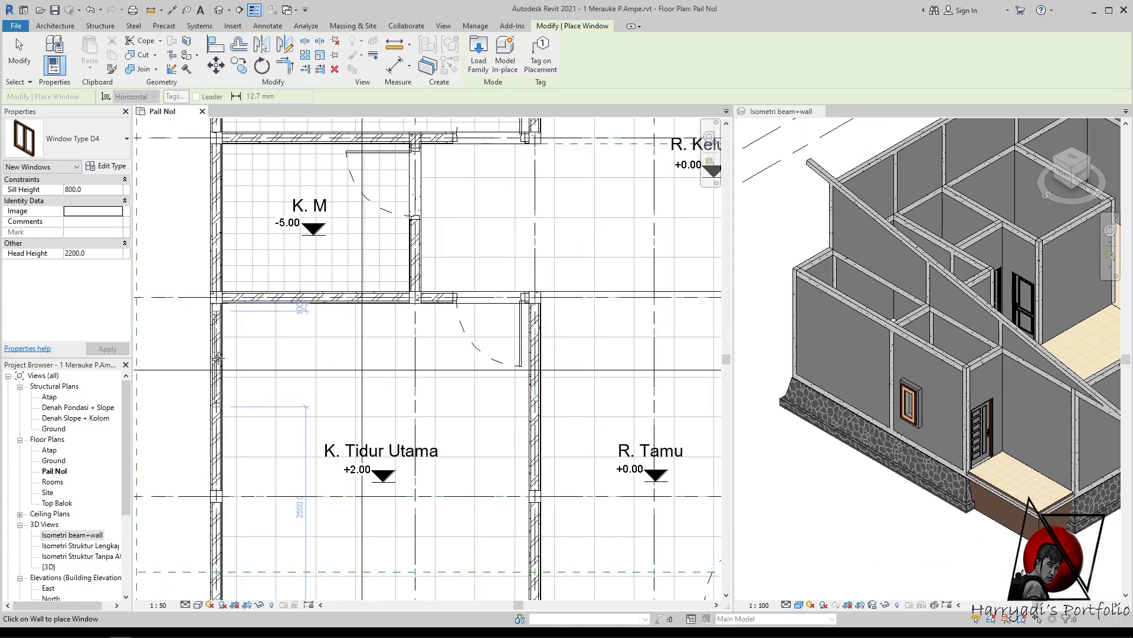
{"action": "key", "text": "Escape"}
{"action": "key", "text": "Escape"}
{"action": "scroll", "coordinate": [284, 413], "scroll_direction": "down", "scroll_amount": 5}
{"action": "scroll", "coordinate": [267, 217], "scroll_direction": "up", "scroll_amount": 2}
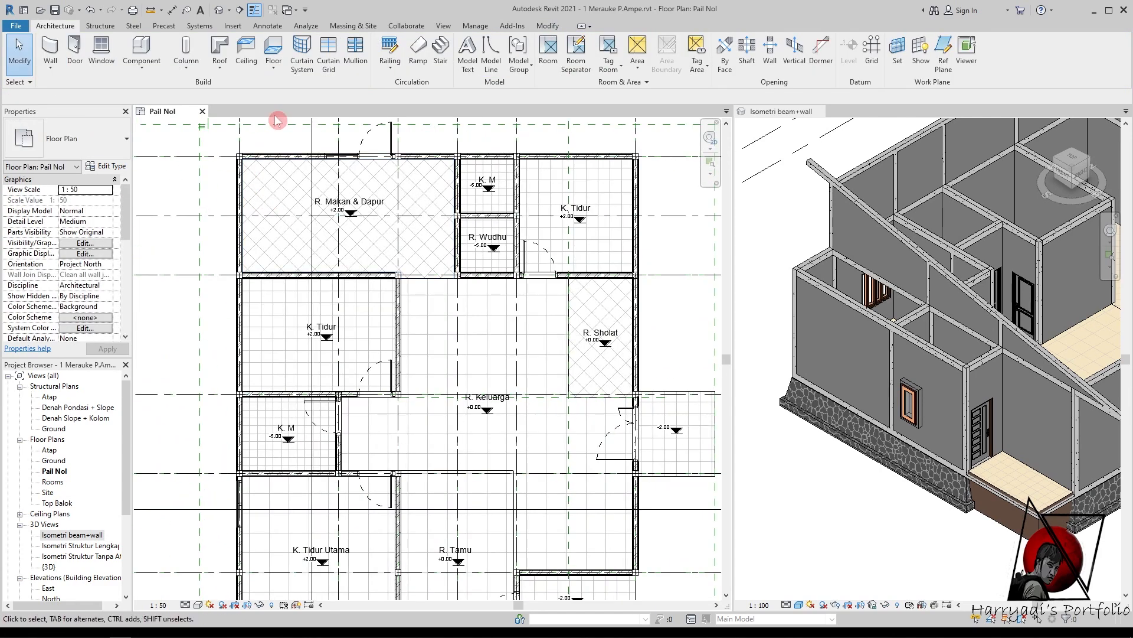
- Place Window Type D4 in the outer wall of the K. Tidur room on grid 6, between grids D and E
{"action": "left_click", "coordinate": [101, 50]}
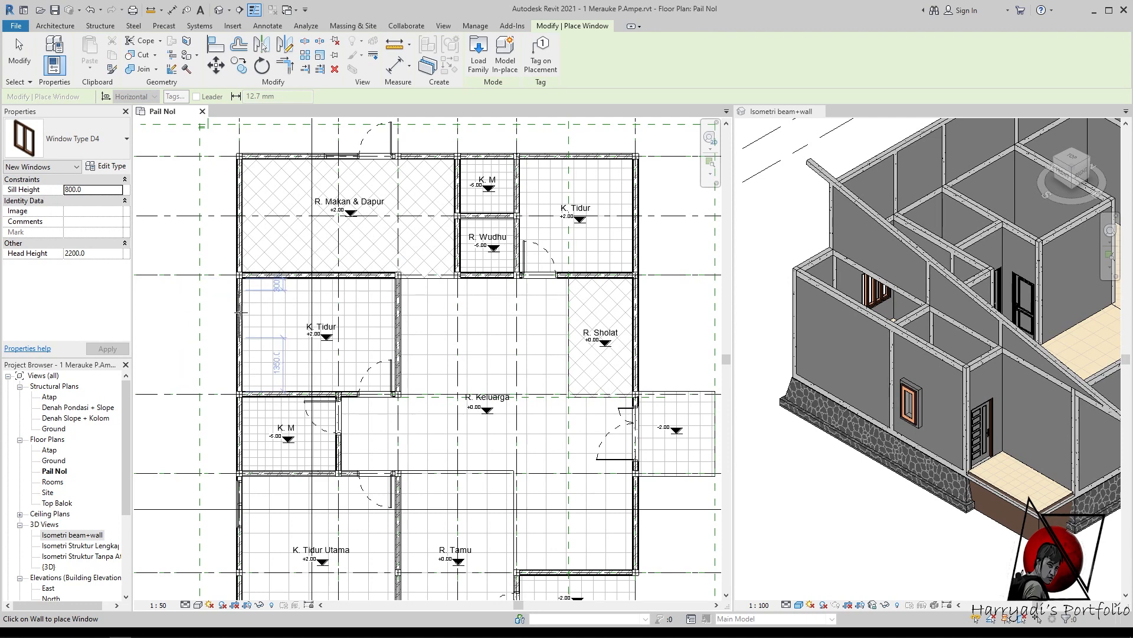
{"action": "scroll", "coordinate": [239, 351], "scroll_direction": "up", "scroll_amount": 2}
{"action": "left_click", "coordinate": [239, 352]}
{"action": "scroll", "coordinate": [279, 286], "scroll_direction": "down", "scroll_amount": 1}
{"action": "scroll", "coordinate": [276, 565], "scroll_direction": "up", "scroll_amount": 1}
{"action": "key", "text": "Escape"}
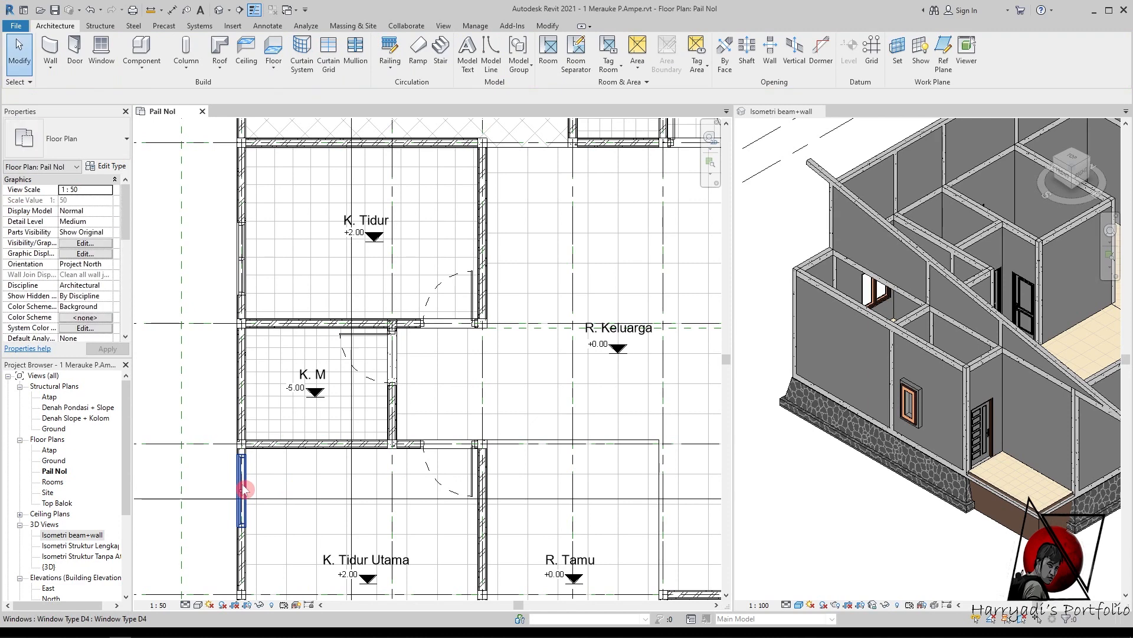
{"action": "left_click_drag", "start_coordinate": [244, 490], "coordinate": [260, 283]}
{"action": "key", "text": "Return"}
{"action": "left_click", "coordinate": [519, 262]}
- Examine the two D4 windows in the grid 6 wall from outside in the 3D view and turn the model around
{"action": "scroll", "coordinate": [252, 278], "scroll_direction": "down", "scroll_amount": 2}
{"action": "scroll", "coordinate": [973, 347], "scroll_direction": "down", "scroll_amount": 1}
{"action": "scroll", "coordinate": [992, 277], "scroll_direction": "up", "scroll_amount": 1}
{"action": "scroll", "coordinate": [842, 396], "scroll_direction": "down", "scroll_amount": 1}
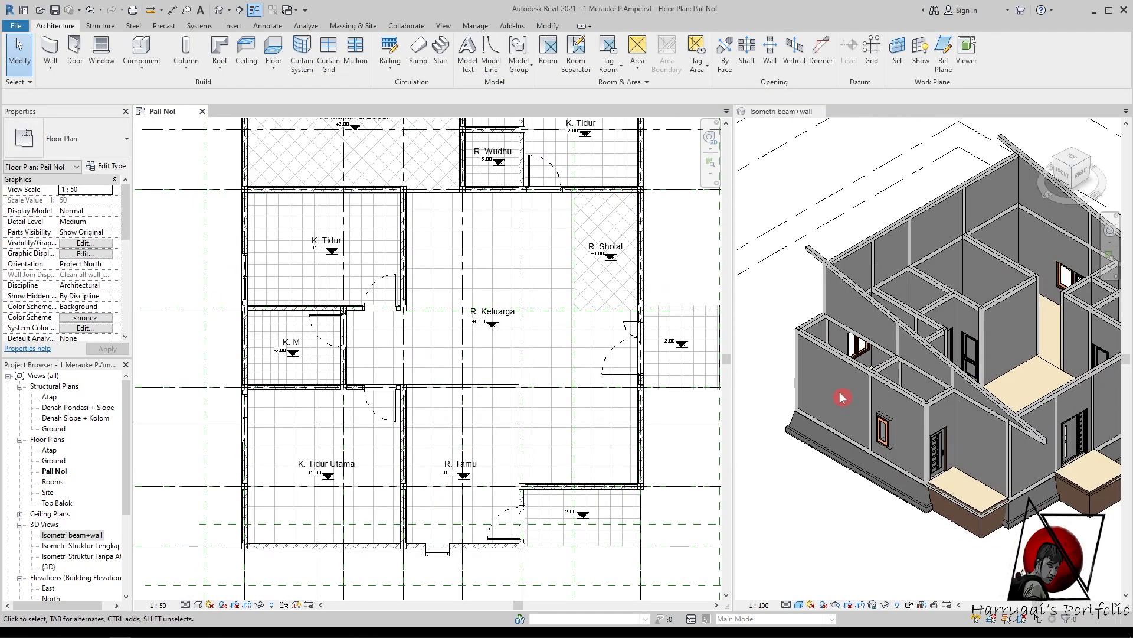
{"action": "left_click", "coordinate": [1058, 158]}
{"action": "scroll", "coordinate": [933, 401], "scroll_direction": "up", "scroll_amount": 5}
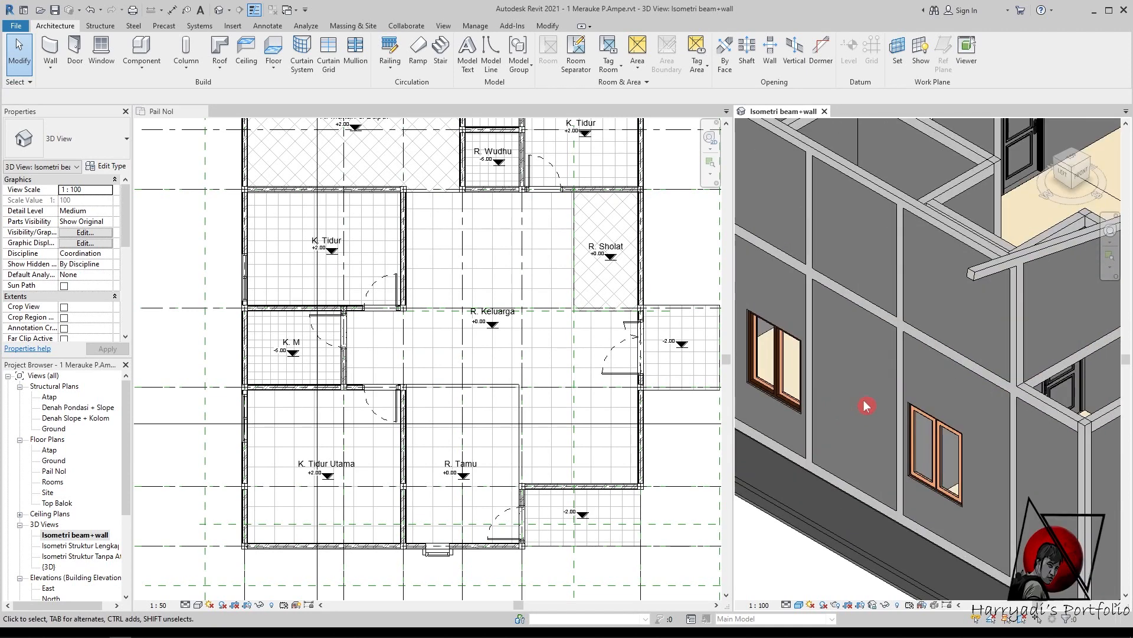
{"action": "scroll", "coordinate": [963, 364], "scroll_direction": "down", "scroll_amount": 5}
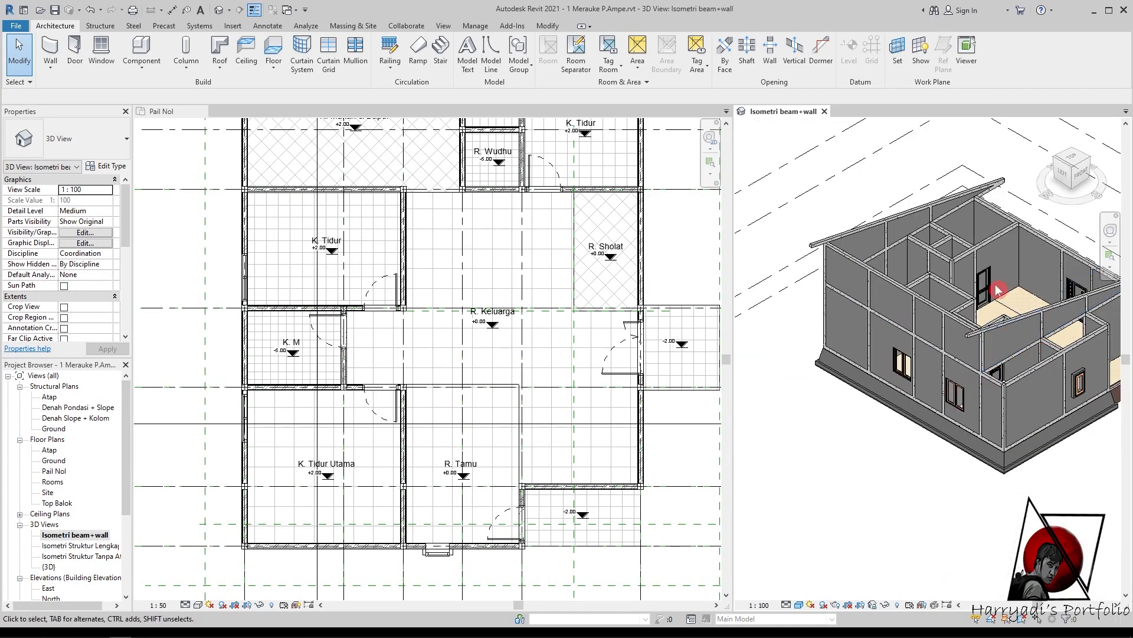
{"action": "left_click", "coordinate": [1073, 155]}
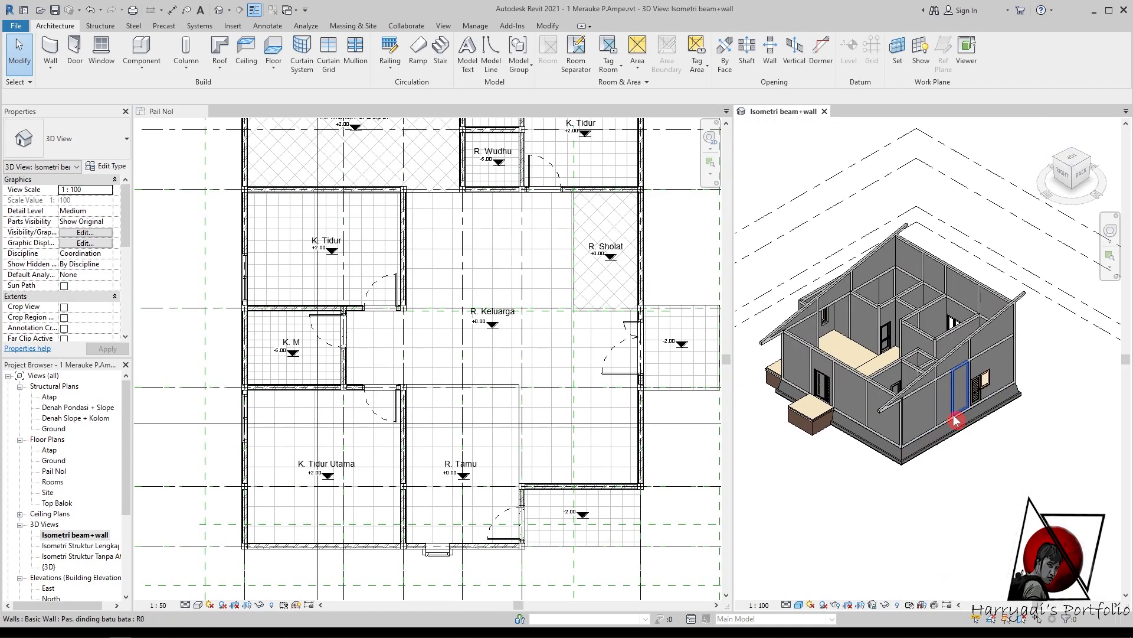
- Load the Window Type D family from the D Jendela model 1 Hole folder for placement
{"action": "scroll", "coordinate": [581, 337], "scroll_direction": "down", "scroll_amount": 4}
{"action": "scroll", "coordinate": [629, 186], "scroll_direction": "up", "scroll_amount": 3}
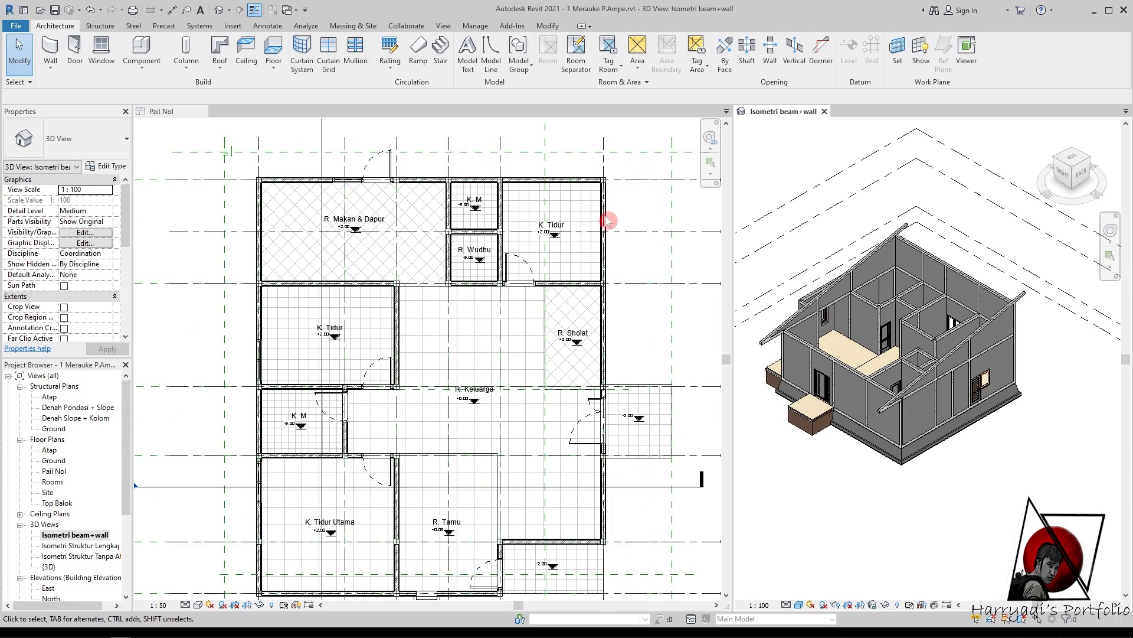
{"action": "scroll", "coordinate": [635, 185], "scroll_direction": "up", "scroll_amount": 1}
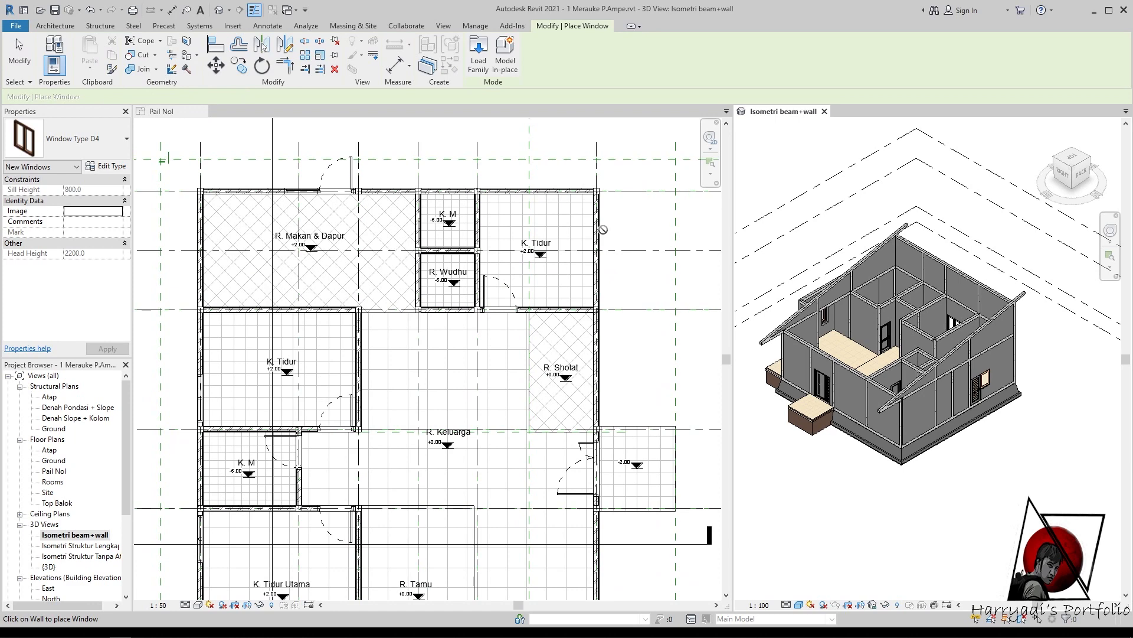
{"action": "scroll", "coordinate": [602, 230], "scroll_direction": "up", "scroll_amount": 1}
{"action": "left_click", "coordinate": [478, 53]}
{"action": "left_click", "coordinate": [626, 164]}
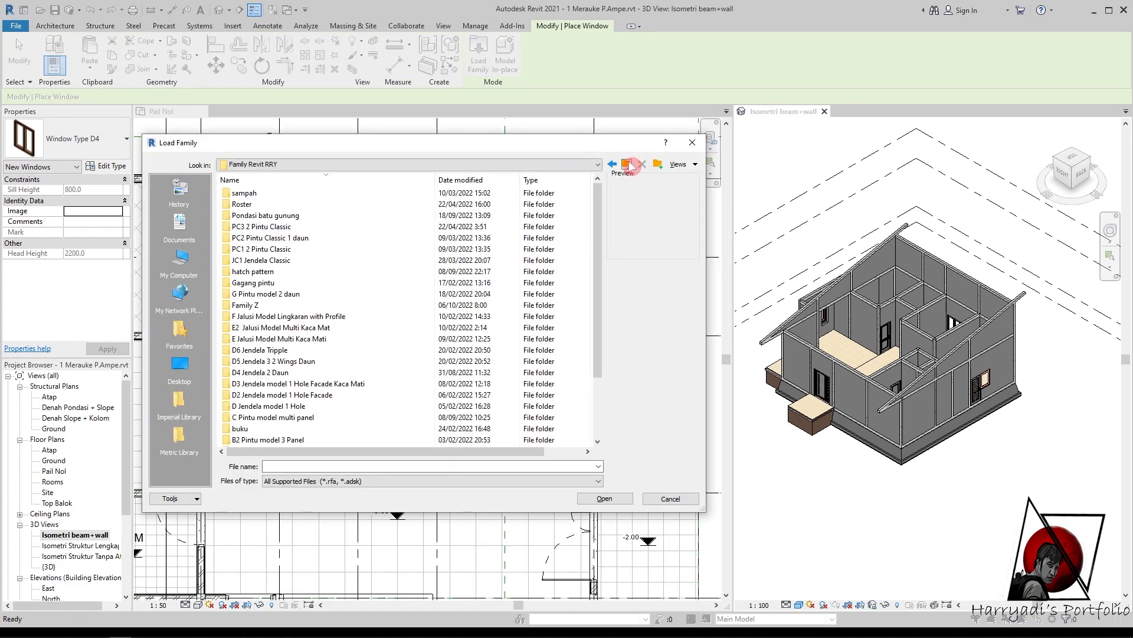
{"action": "double_click", "coordinate": [326, 406]}
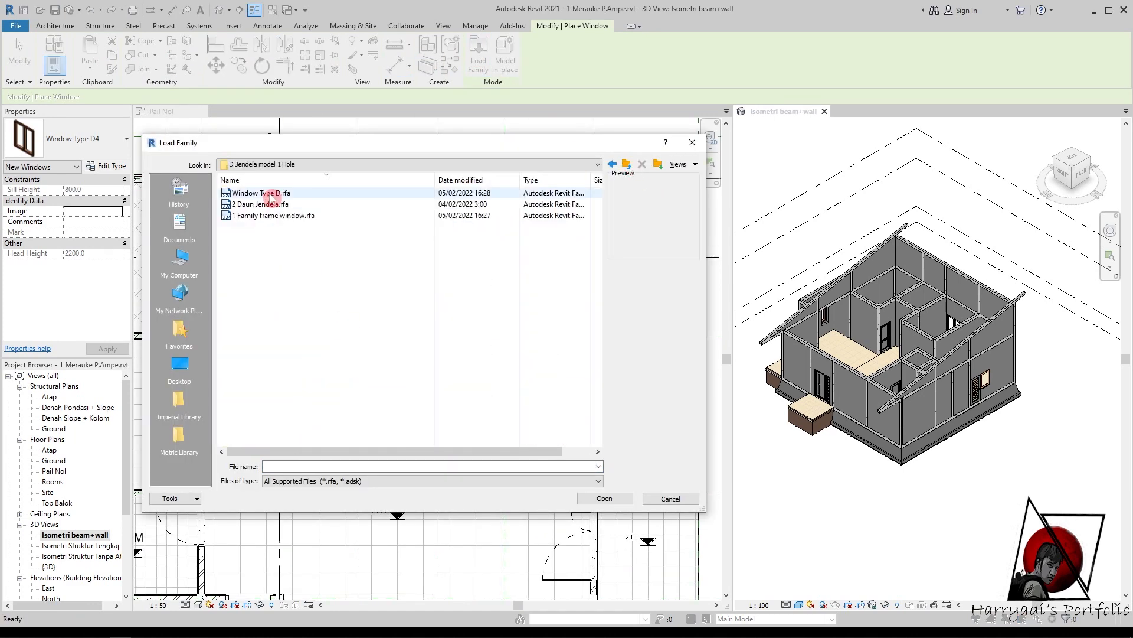
{"action": "double_click", "coordinate": [269, 194]}
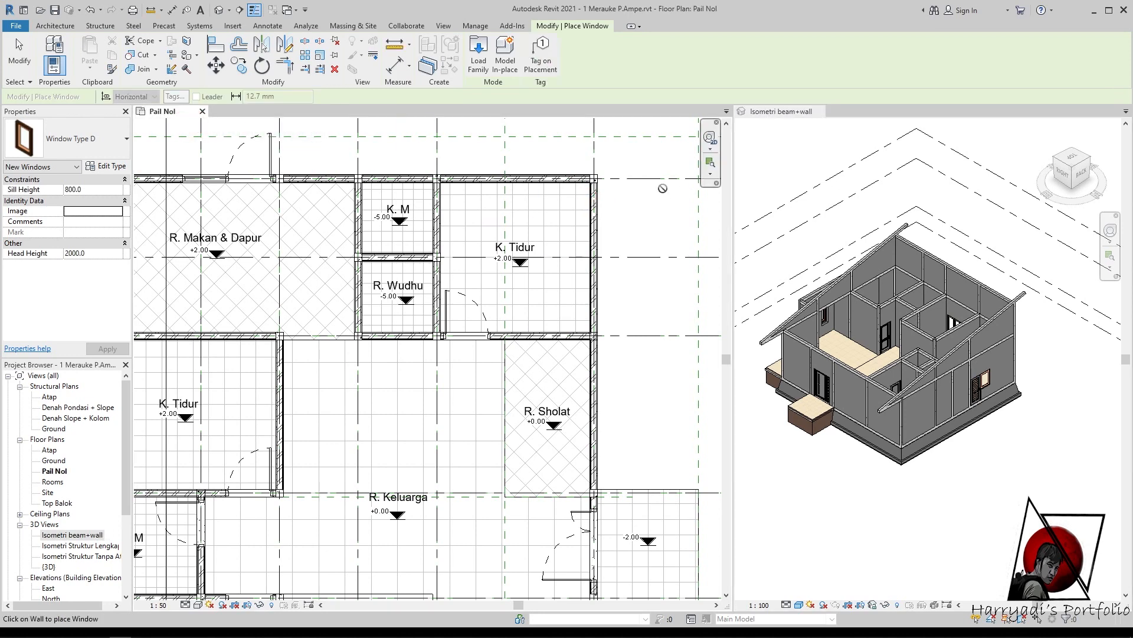
- Place Window Type D in the K. Tidur outer wall on grid 1, about 100 mm from the column at grid G
{"action": "scroll", "coordinate": [620, 203], "scroll_direction": "up", "scroll_amount": 2}
{"action": "scroll", "coordinate": [619, 202], "scroll_direction": "up", "scroll_amount": 2}
{"action": "left_click", "coordinate": [578, 230]}
{"action": "left_click", "coordinate": [611, 187]}
{"action": "key", "text": "Return"}
{"action": "left_click", "coordinate": [1000, 450]}
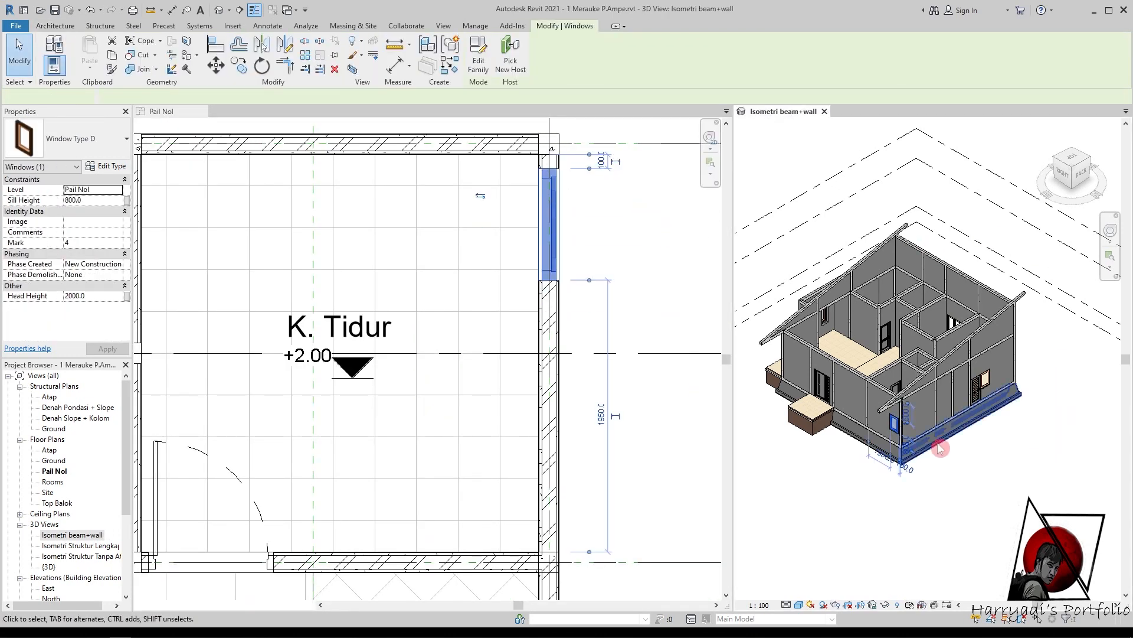
- Inspect the placed windows and the front and side walls of the house in the 3D view
{"action": "scroll", "coordinate": [994, 455], "scroll_direction": "up", "scroll_amount": 3}
{"action": "scroll", "coordinate": [953, 390], "scroll_direction": "down", "scroll_amount": 3}
{"action": "scroll", "coordinate": [860, 397], "scroll_direction": "up", "scroll_amount": 2}
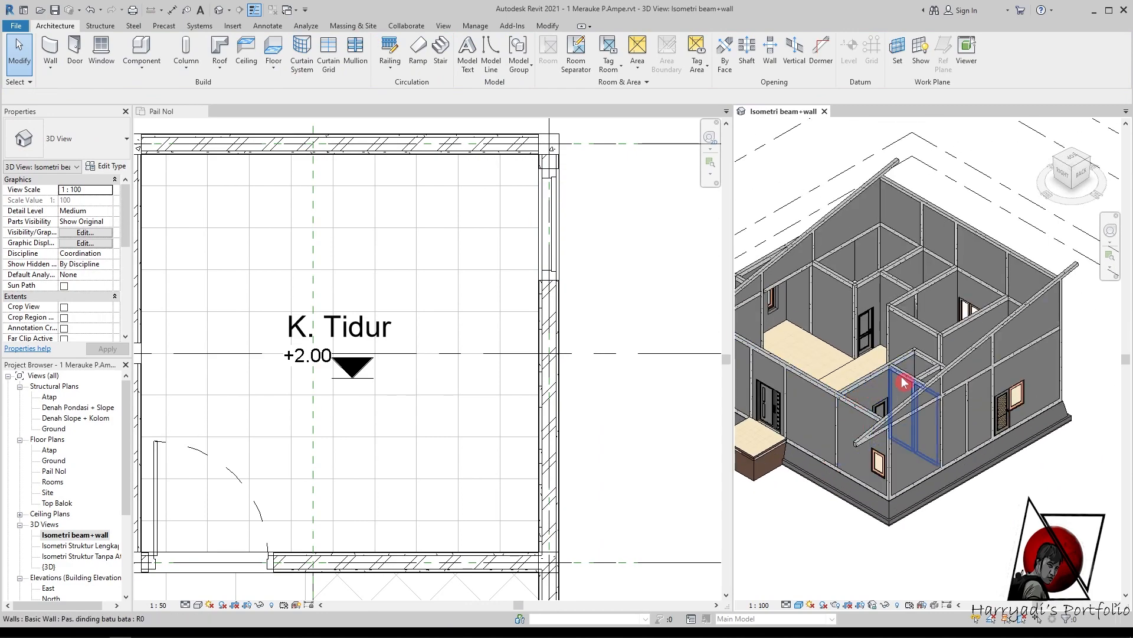
{"action": "scroll", "coordinate": [898, 384], "scroll_direction": "down", "scroll_amount": 2}
{"action": "scroll", "coordinate": [962, 313], "scroll_direction": "up", "scroll_amount": 4}
{"action": "scroll", "coordinate": [920, 301], "scroll_direction": "down", "scroll_amount": 2}
{"action": "scroll", "coordinate": [926, 347], "scroll_direction": "up", "scroll_amount": 2}
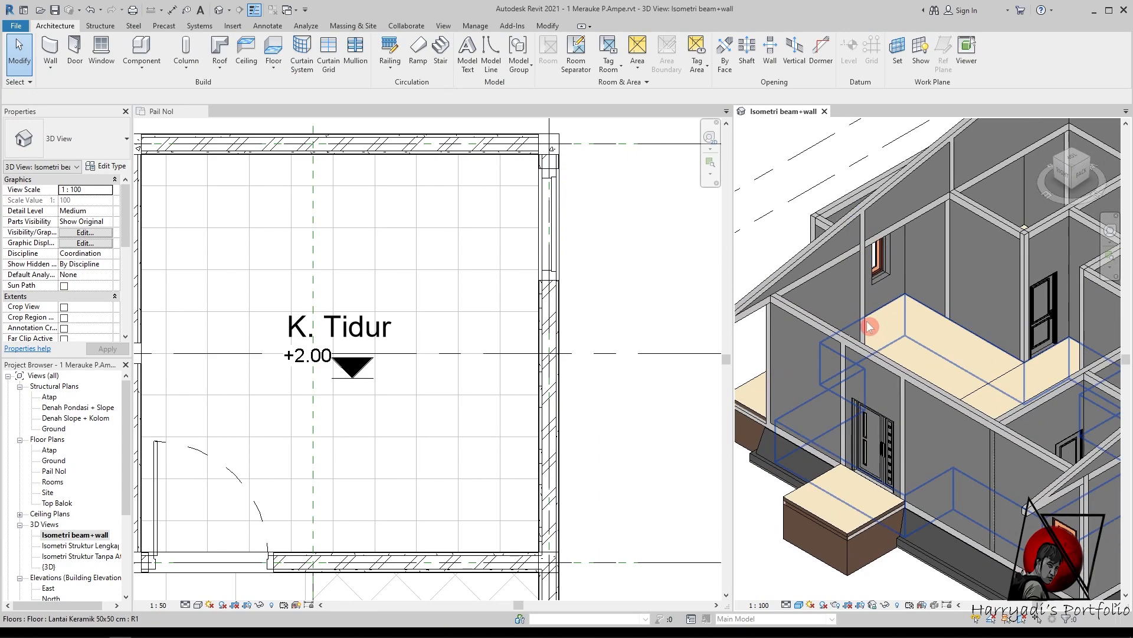
{"action": "scroll", "coordinate": [718, 186], "scroll_direction": "down", "scroll_amount": 1}
{"action": "scroll", "coordinate": [977, 374], "scroll_direction": "down", "scroll_amount": 1}
{"action": "scroll", "coordinate": [568, 198], "scroll_direction": "down", "scroll_amount": 5}
{"action": "scroll", "coordinate": [590, 406], "scroll_direction": "up", "scroll_amount": 3}
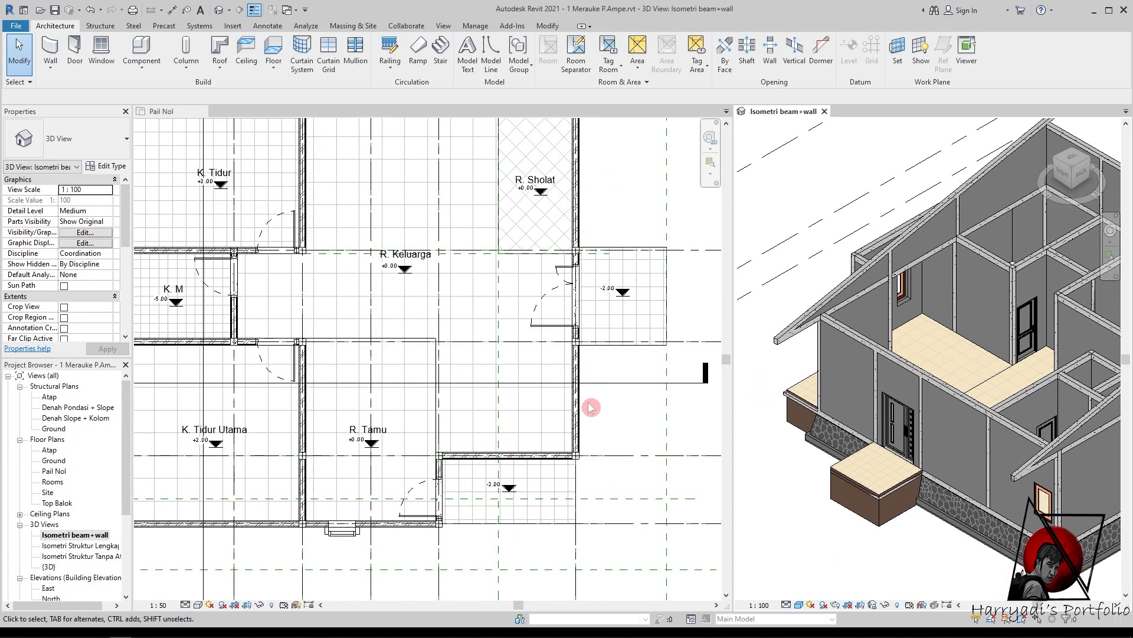
- Check the family type of the window in the K. Tidur Utama outer wall
{"action": "left_click", "coordinate": [102, 53]}
{"action": "scroll", "coordinate": [650, 384], "scroll_direction": "down", "scroll_amount": 2}
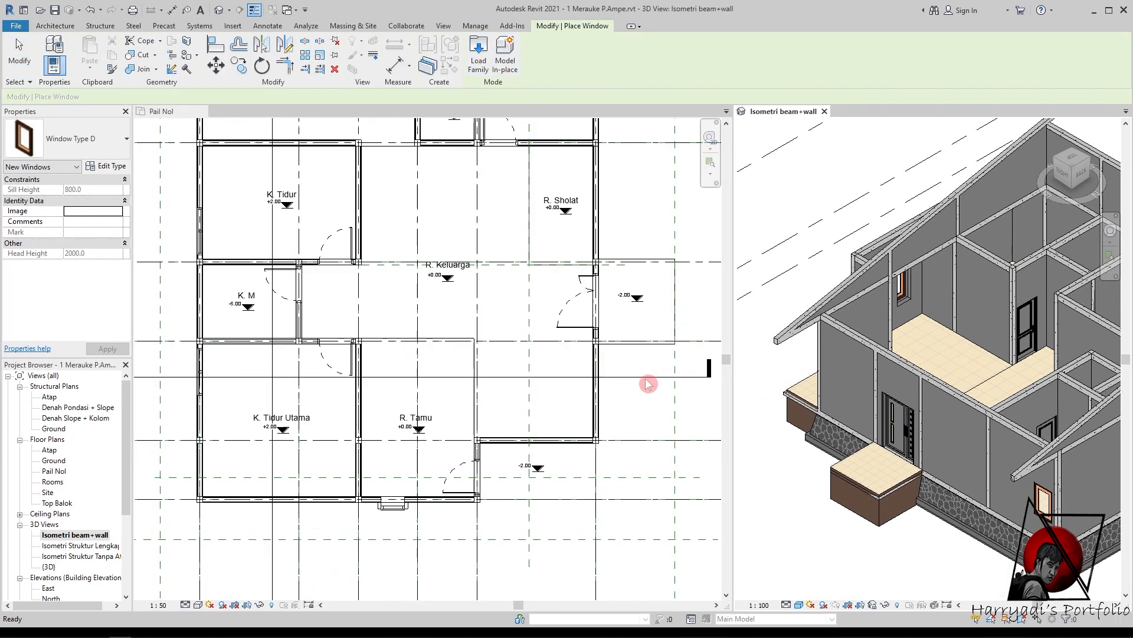
{"action": "left_click", "coordinate": [128, 139]}
{"action": "left_click", "coordinate": [241, 437]}
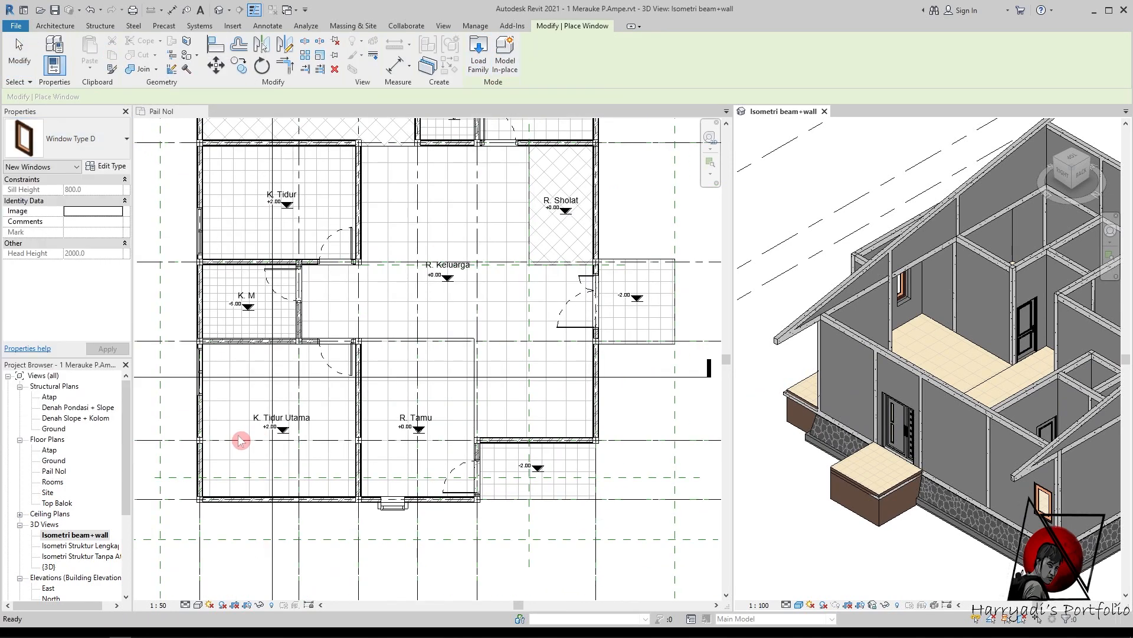
{"action": "scroll", "coordinate": [212, 383], "scroll_direction": "up", "scroll_amount": 2}
{"action": "left_click", "coordinate": [222, 363]}
{"action": "key", "text": "Escape"}
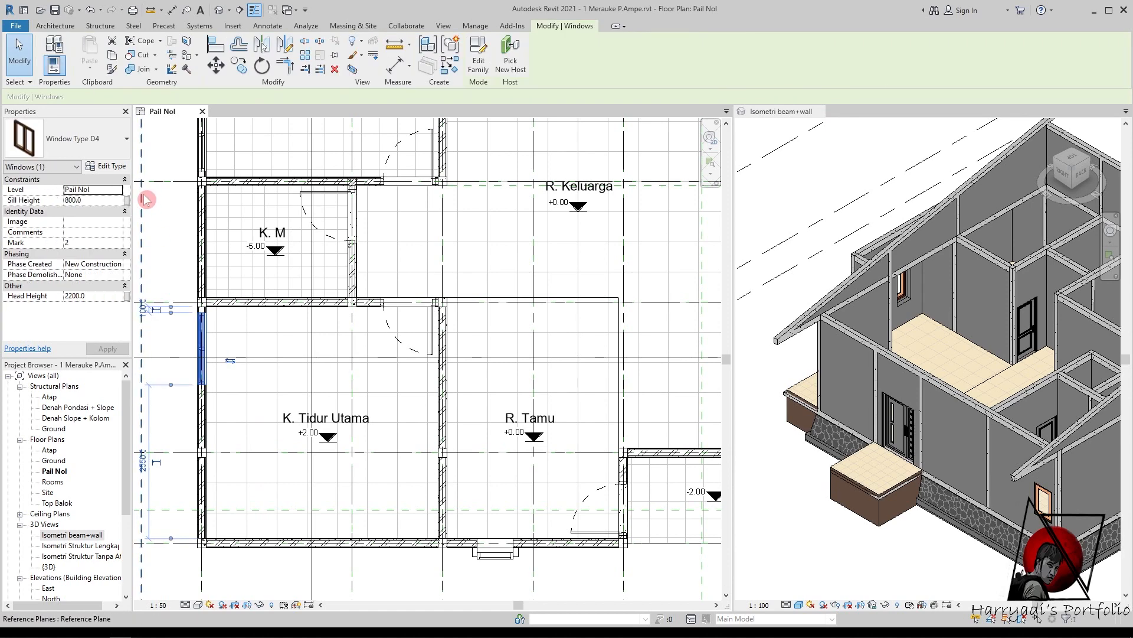
{"action": "key", "text": "Escape"}
- Place Window Type D4 in the outer wall on grid 1, centred between grids B and C
{"action": "left_click", "coordinate": [109, 52]}
{"action": "left_click", "coordinate": [126, 142]}
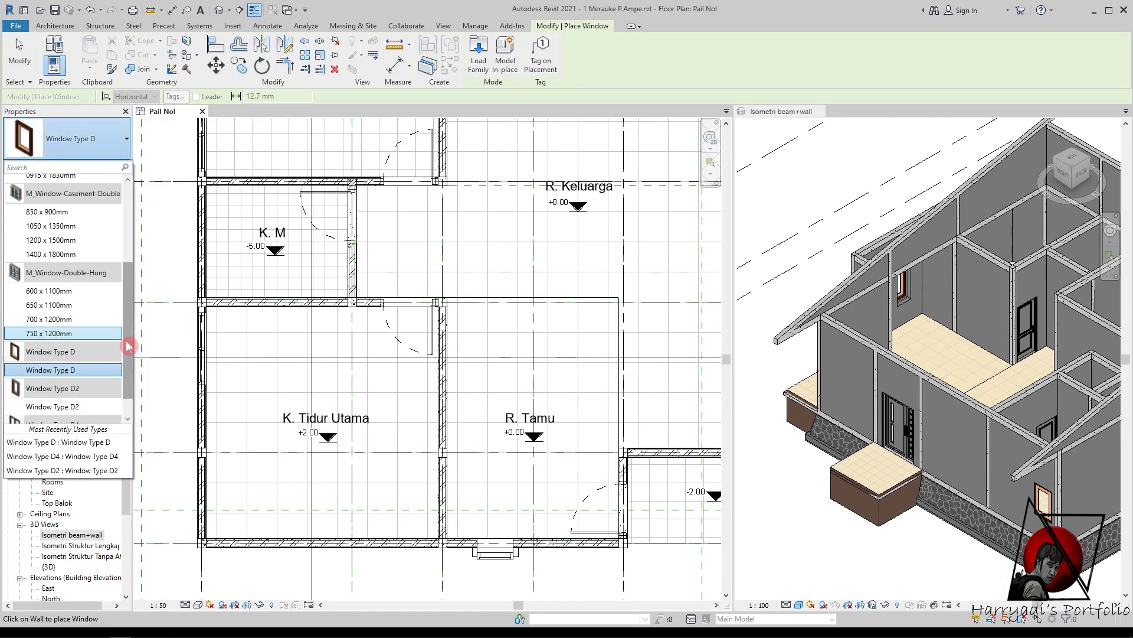
{"action": "left_click_drag", "start_coordinate": [128, 346], "coordinate": [138, 372]}
{"action": "left_click", "coordinate": [86, 417]}
{"action": "middle_click_drag", "start_coordinate": [490, 311], "coordinate": [198, 325]}
{"action": "scroll", "coordinate": [576, 364], "scroll_direction": "up", "scroll_amount": 1}
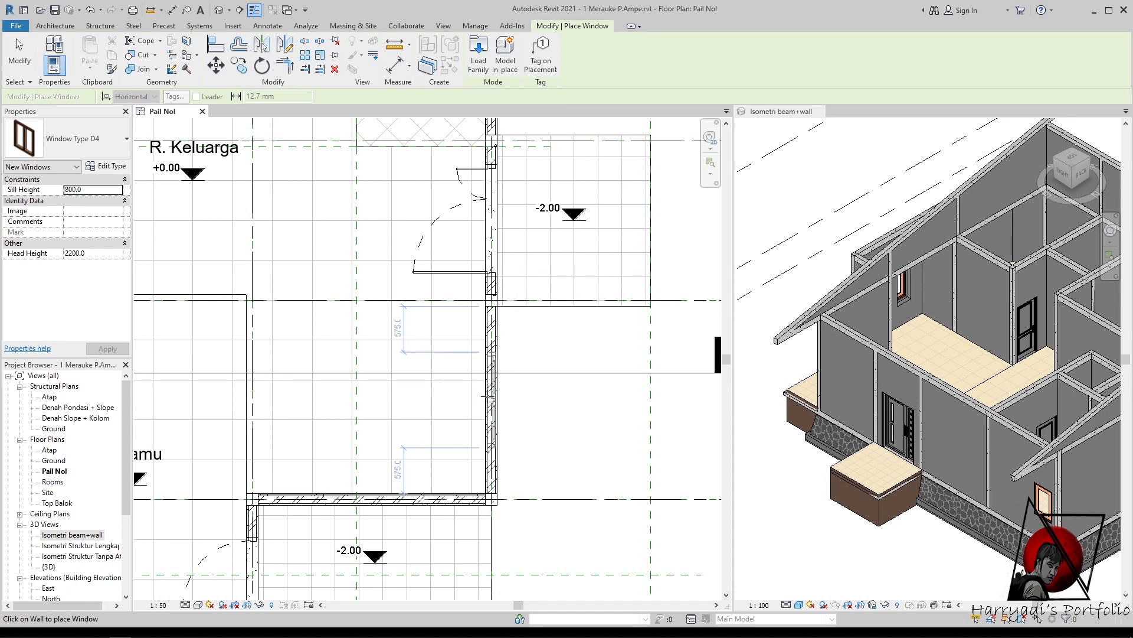
{"action": "left_click", "coordinate": [491, 381]}
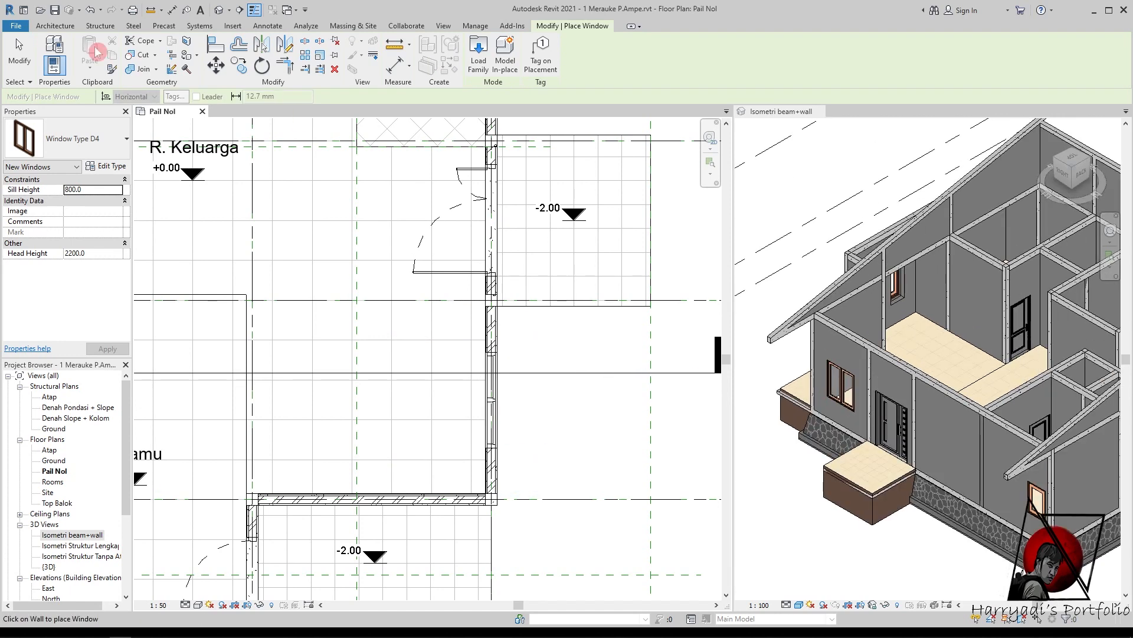
{"action": "left_click", "coordinate": [19, 50]}
- Open the South elevation and orient the 3D view to the front-right corner to compare door and window heights
{"action": "scroll", "coordinate": [642, 241], "scroll_direction": "down", "scroll_amount": 1}
{"action": "scroll", "coordinate": [953, 321], "scroll_direction": "down", "scroll_amount": 1}
{"action": "scroll", "coordinate": [957, 321], "scroll_direction": "up", "scroll_amount": 1}
{"action": "scroll", "coordinate": [442, 361], "scroll_direction": "down", "scroll_amount": 3}
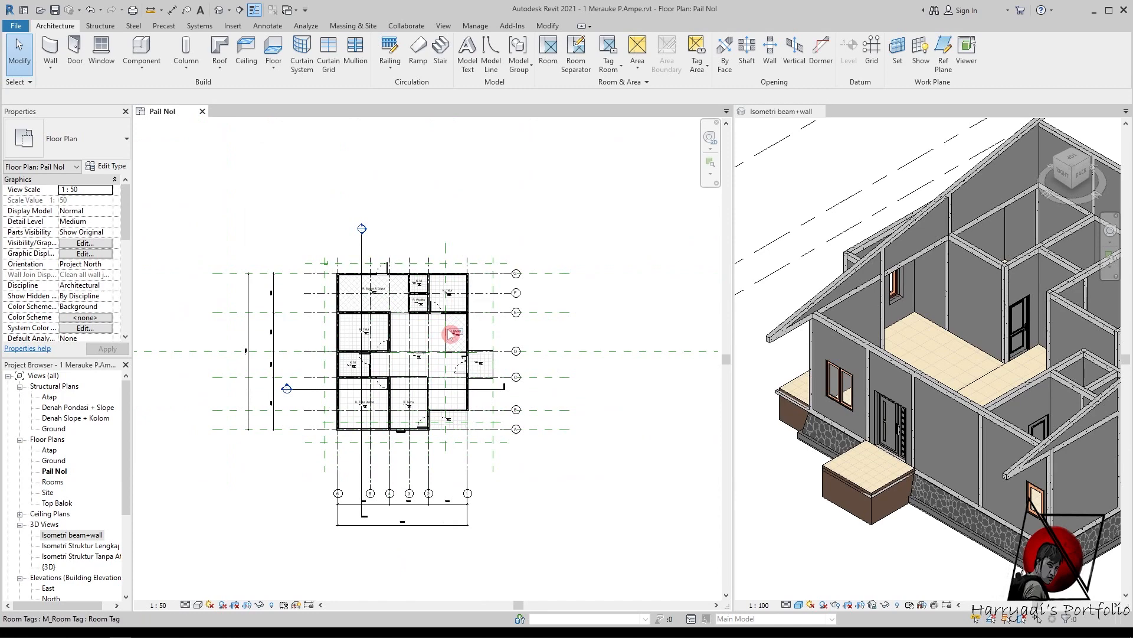
{"action": "scroll", "coordinate": [451, 335], "scroll_direction": "up", "scroll_amount": 2}
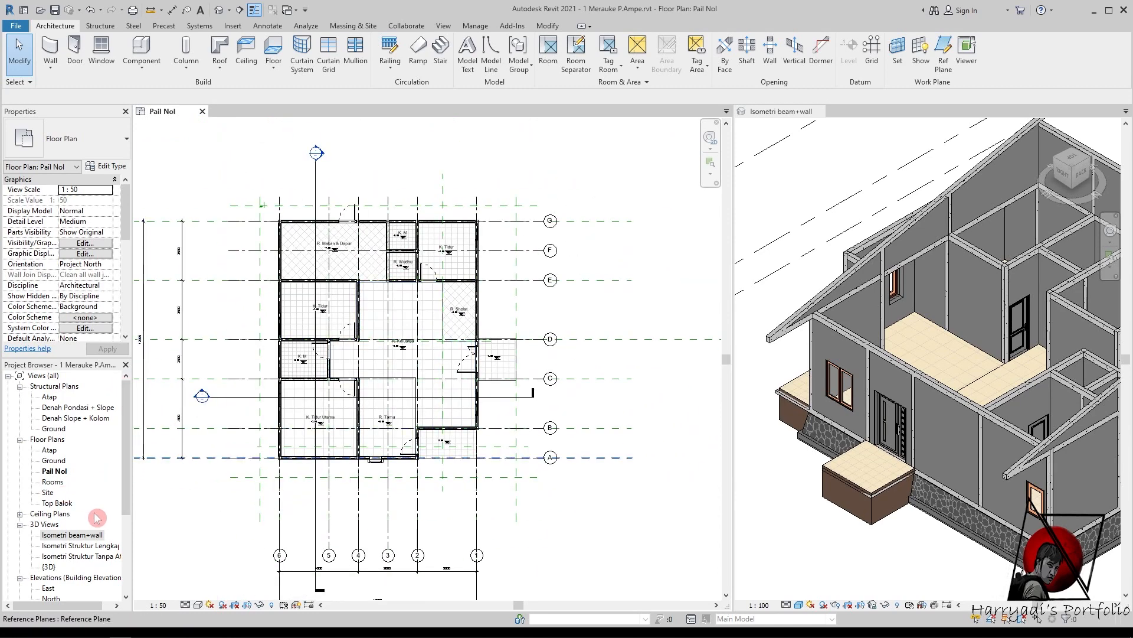
{"action": "scroll", "coordinate": [75, 500], "scroll_direction": "down", "scroll_amount": 2}
{"action": "double_click", "coordinate": [51, 546]}
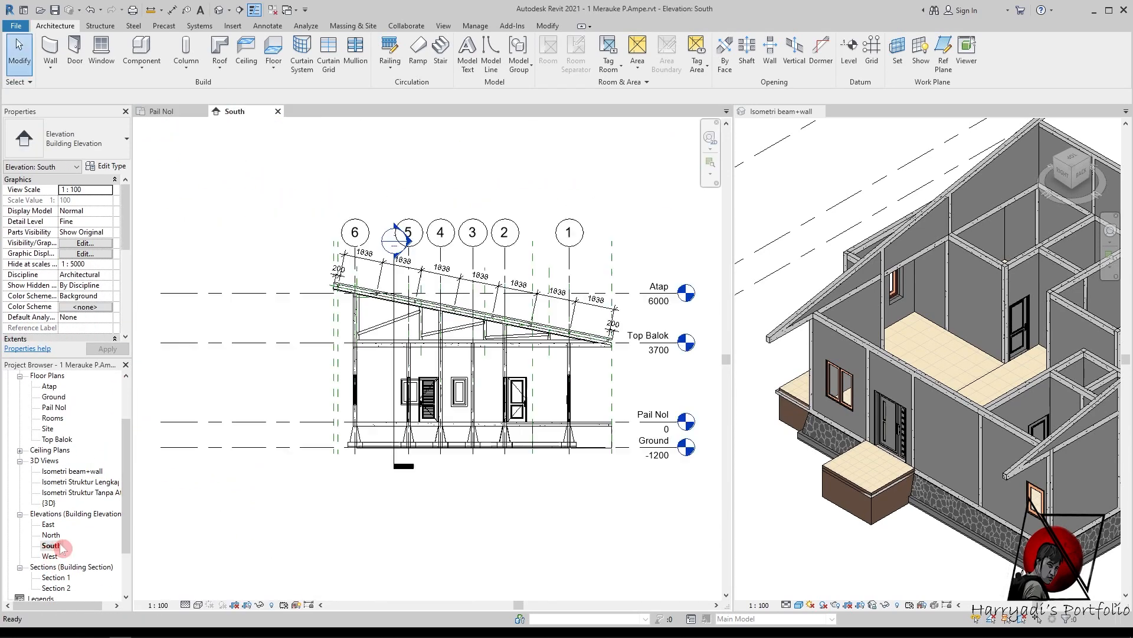
{"action": "left_click", "coordinate": [893, 142]}
{"action": "left_click", "coordinate": [1054, 158]}
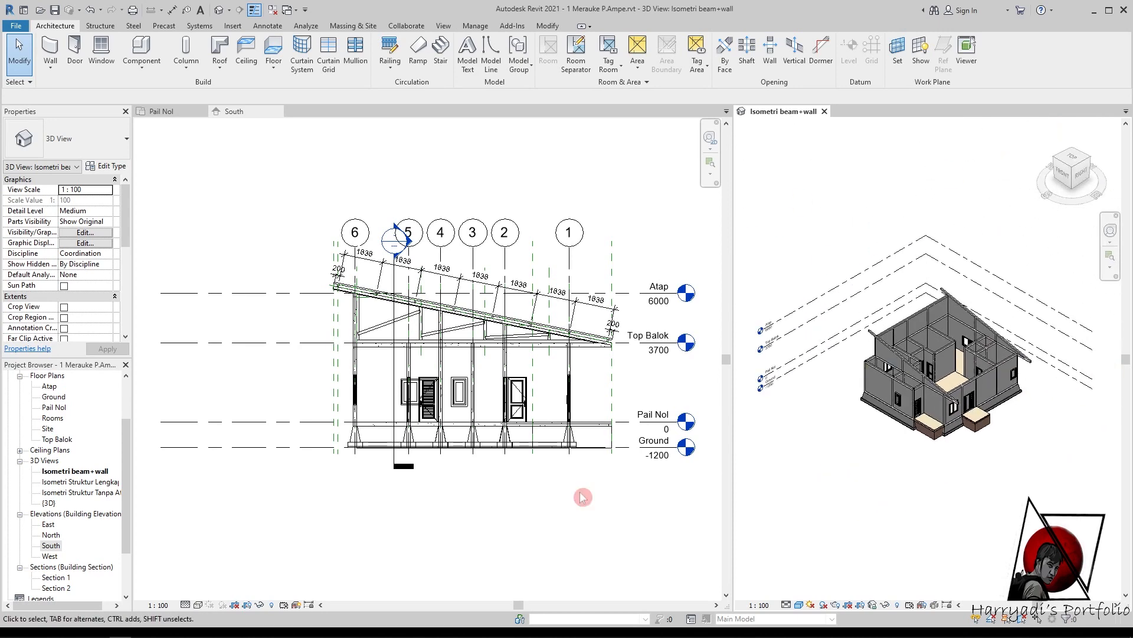
{"action": "scroll", "coordinate": [640, 410], "scroll_direction": "up", "scroll_amount": 4}
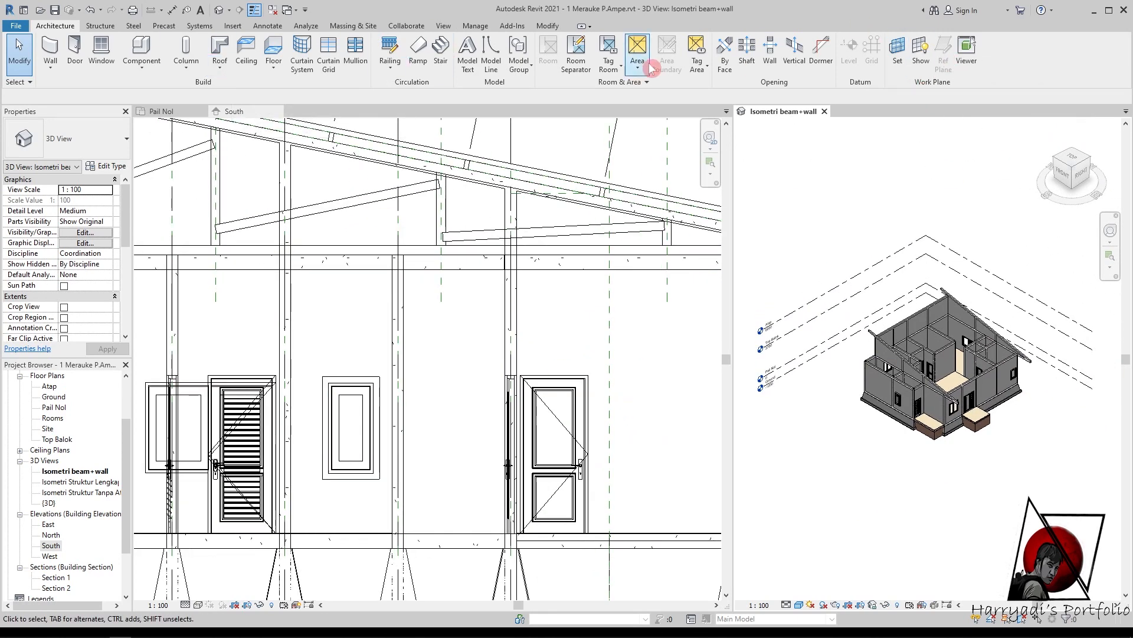
- Align the window heads with the top of the doors in the South elevation
{"action": "key", "text": "a"}
{"action": "key", "text": "l"}
{"action": "left_click", "coordinate": [258, 113]}
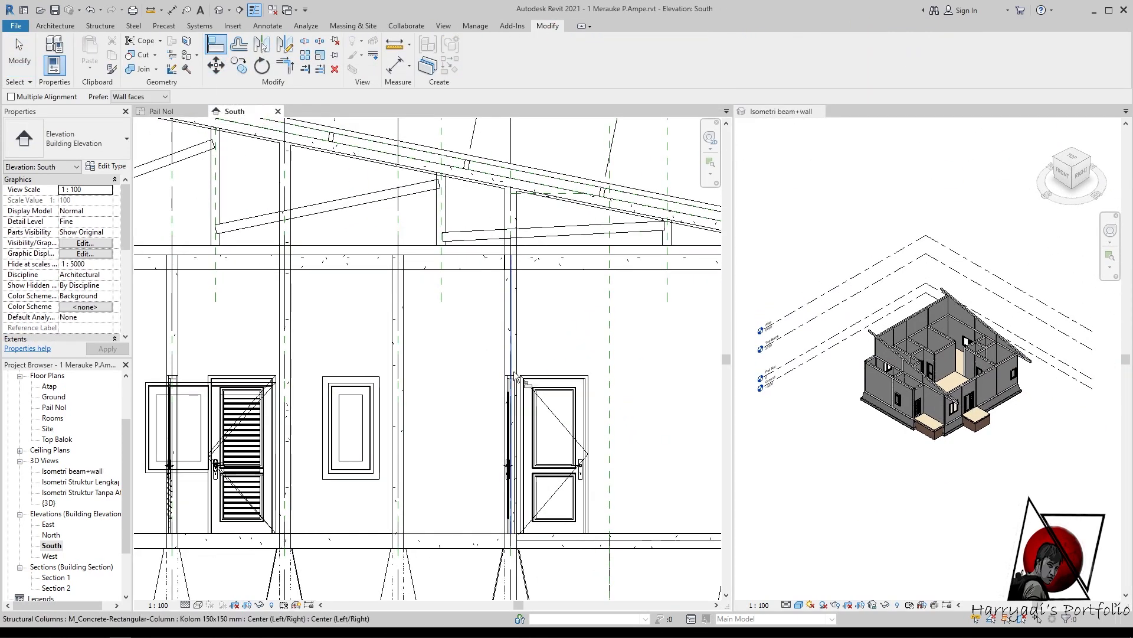
{"action": "scroll", "coordinate": [342, 353], "scroll_direction": "up", "scroll_amount": 3}
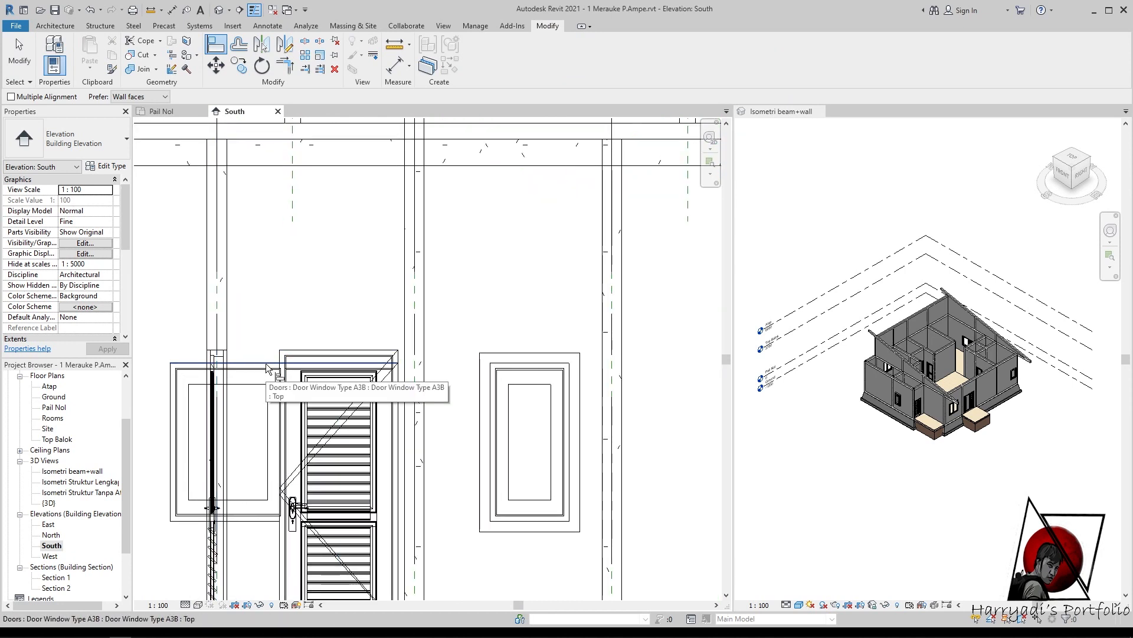
{"action": "scroll", "coordinate": [440, 330], "scroll_direction": "down", "scroll_amount": 2}
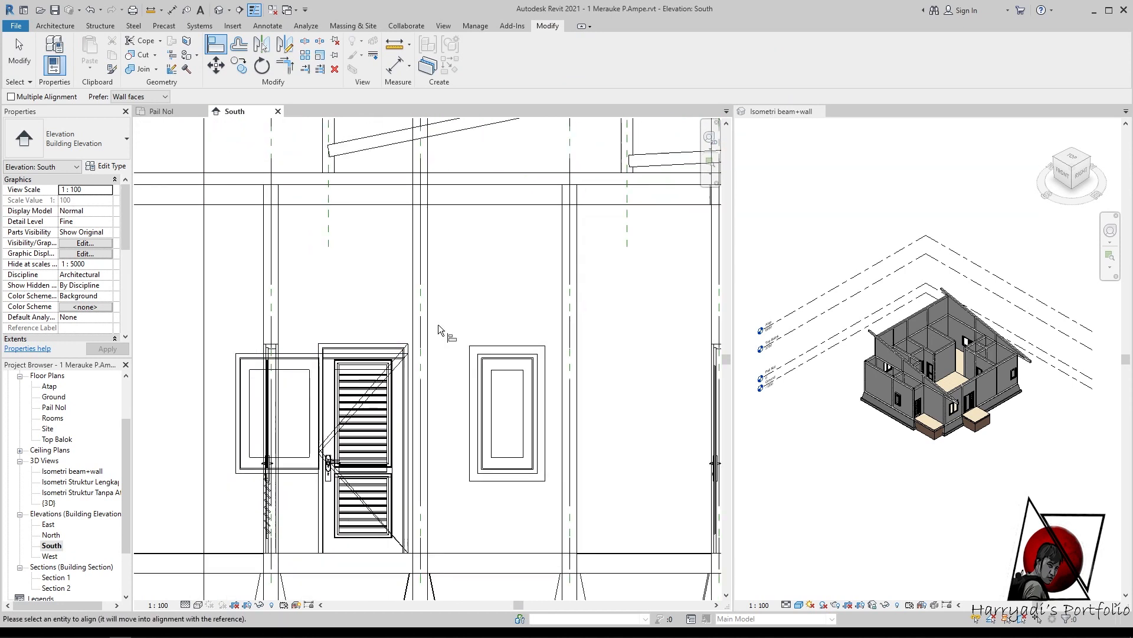
{"action": "left_click", "coordinate": [307, 354]}
{"action": "scroll", "coordinate": [508, 346], "scroll_direction": "down", "scroll_amount": 5}
{"action": "scroll", "coordinate": [477, 243], "scroll_direction": "down", "scroll_amount": 3}
{"action": "scroll", "coordinate": [263, 307], "scroll_direction": "up", "scroll_amount": 8}
{"action": "left_click", "coordinate": [670, 329]}
{"action": "left_click", "coordinate": [260, 314]}
{"action": "left_click", "coordinate": [254, 314]}
{"action": "scroll", "coordinate": [227, 308], "scroll_direction": "down", "scroll_amount": 6}
{"action": "scroll", "coordinate": [597, 305], "scroll_direction": "up", "scroll_amount": 6}
{"action": "scroll", "coordinate": [1029, 364], "scroll_direction": "up", "scroll_amount": 2}
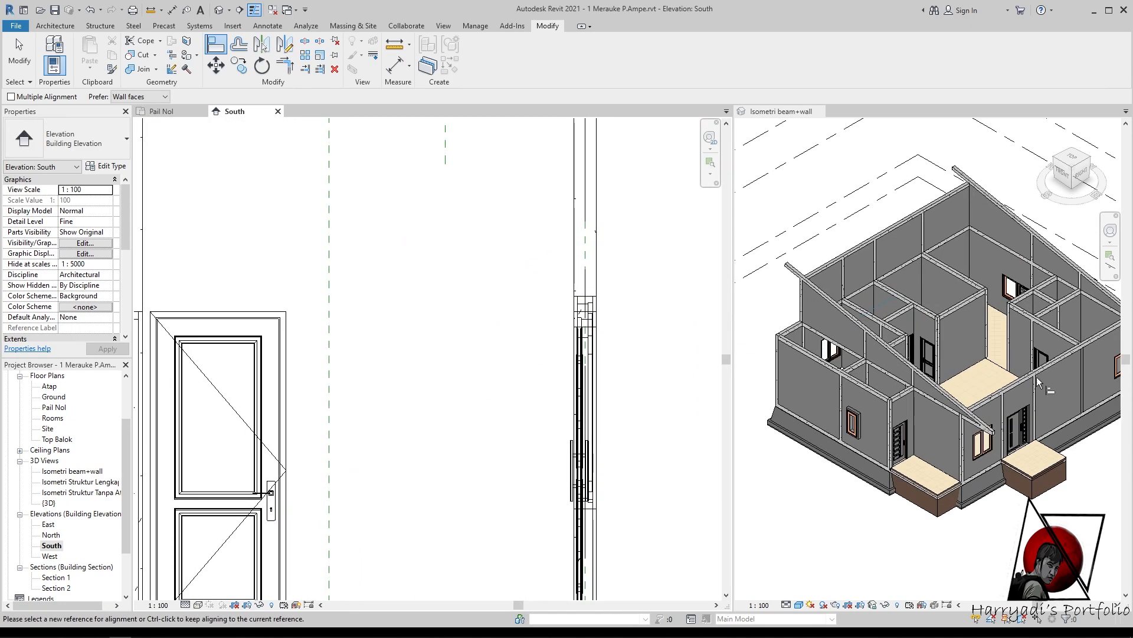
{"action": "key", "text": "Escape"}
{"action": "key", "text": "Escape"}
{"action": "left_click", "coordinate": [980, 453]}
{"action": "left_click", "coordinate": [216, 44]}
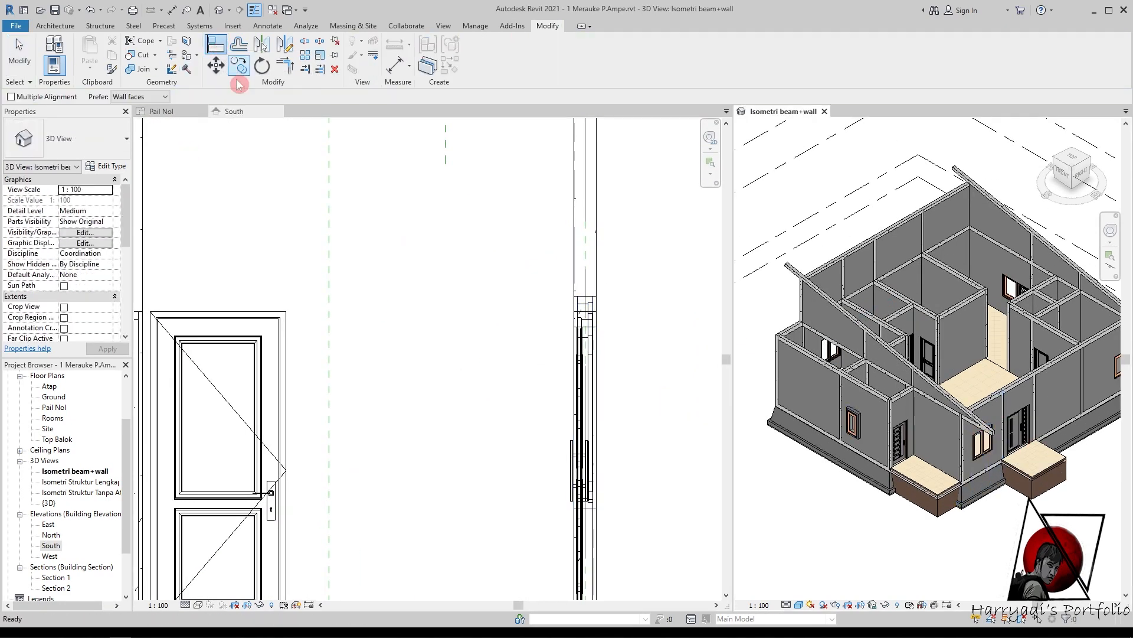
{"action": "left_click", "coordinate": [261, 280]}
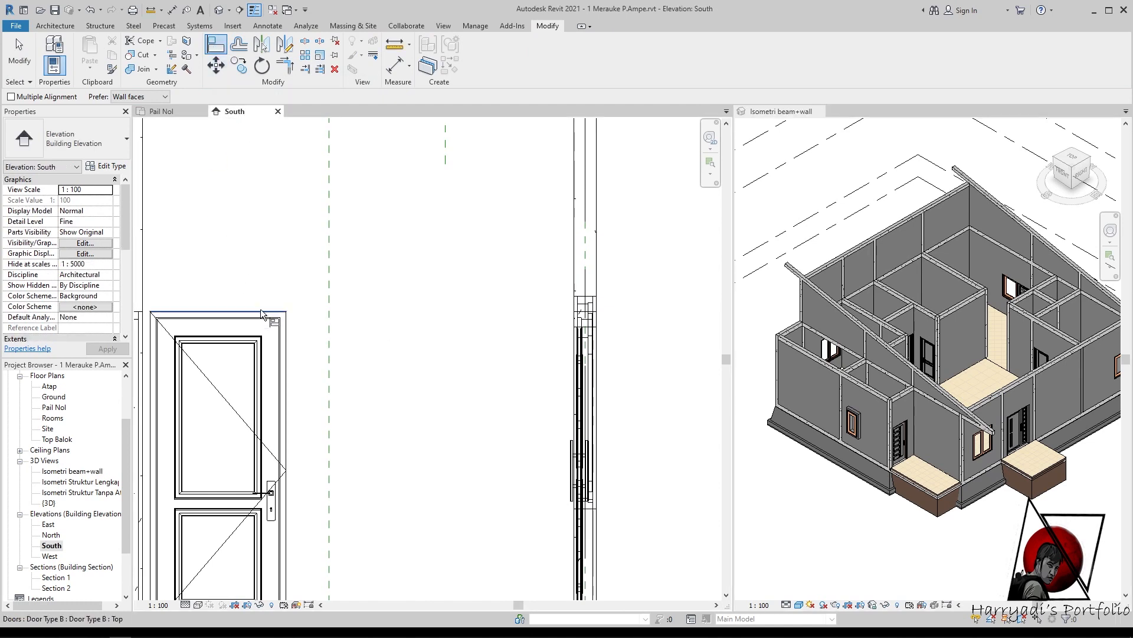
{"action": "scroll", "coordinate": [472, 319], "scroll_direction": "down", "scroll_amount": 3}
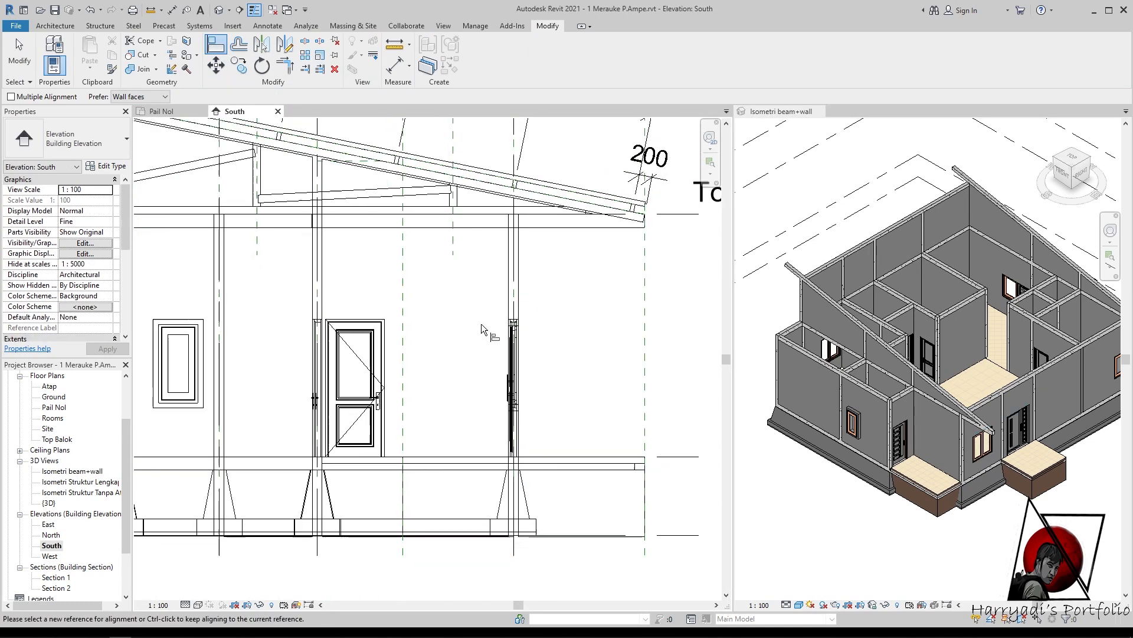
{"action": "key", "text": "Escape"}
{"action": "scroll", "coordinate": [1063, 384], "scroll_direction": "down", "scroll_amount": 2}
{"action": "scroll", "coordinate": [1062, 384], "scroll_direction": "up", "scroll_amount": 4}
{"action": "left_click", "coordinate": [1065, 381]}
{"action": "scroll", "coordinate": [521, 323], "scroll_direction": "up", "scroll_amount": 5}
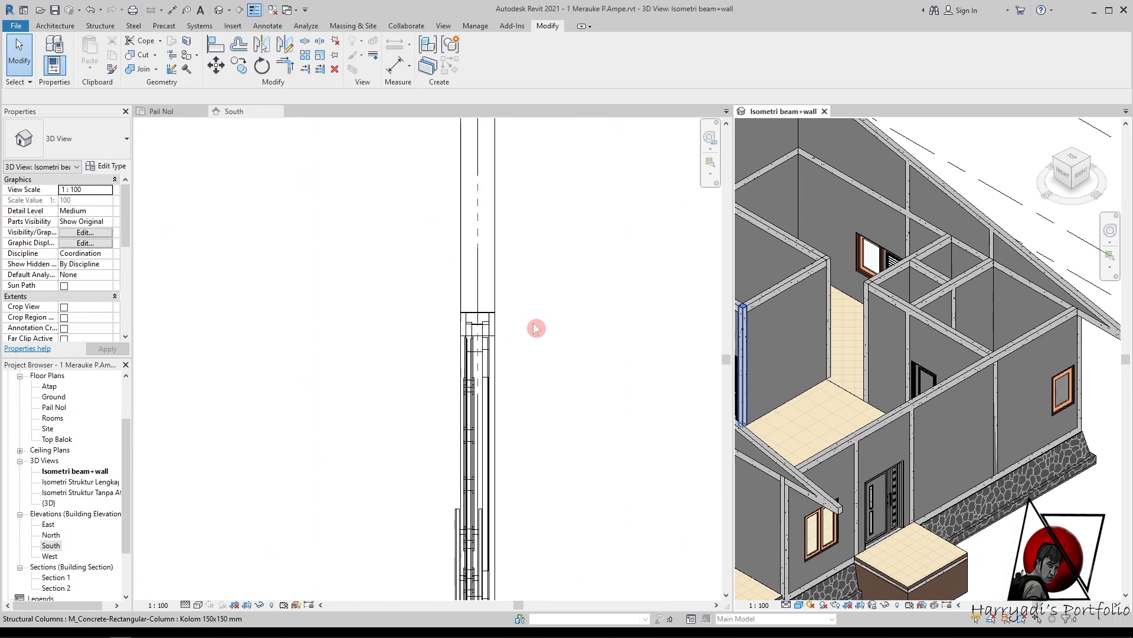
{"action": "key", "text": "a"}
{"action": "key", "text": "l"}
{"action": "scroll", "coordinate": [818, 519], "scroll_direction": "up", "scroll_amount": 4}
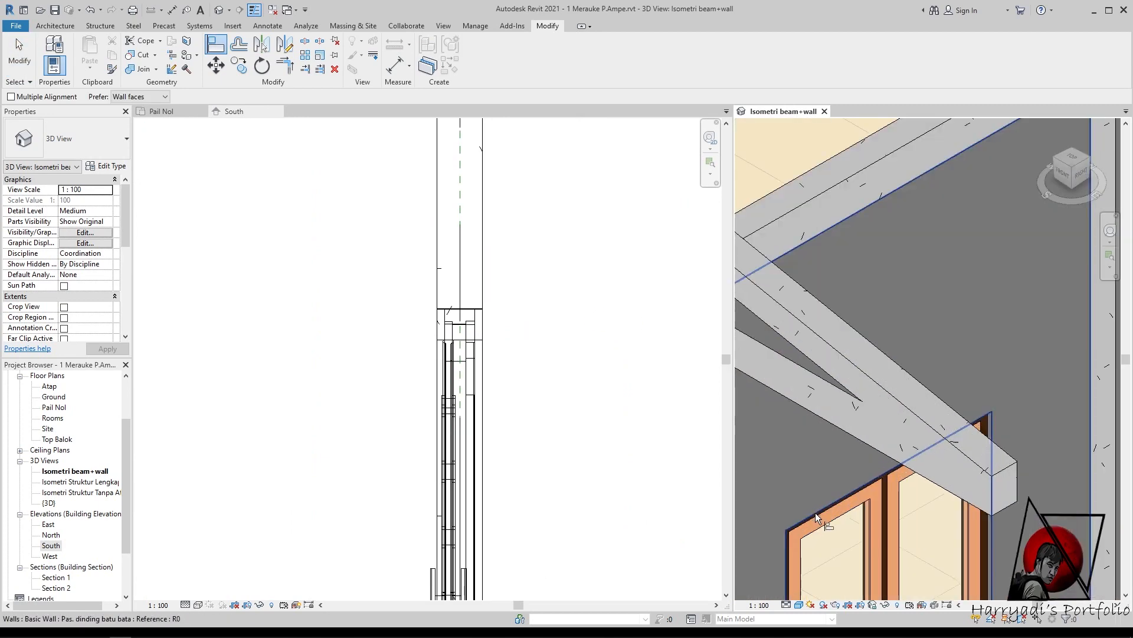
{"action": "scroll", "coordinate": [785, 413], "scroll_direction": "down", "scroll_amount": 5}
{"action": "scroll", "coordinate": [480, 218], "scroll_direction": "down", "scroll_amount": 2}
{"action": "key", "text": "Escape"}
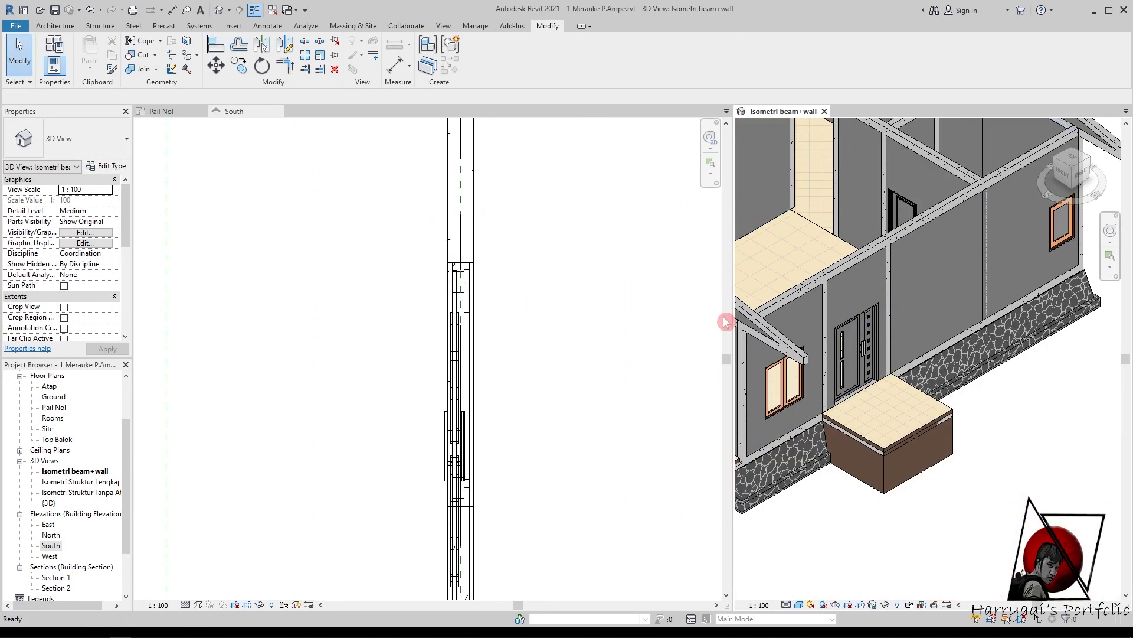
- Open the East elevation and align the window heads with the tops of the doors
{"action": "left_click", "coordinate": [257, 117]}
{"action": "left_click", "coordinate": [49, 524]}
{"action": "left_click", "coordinate": [51, 524]}
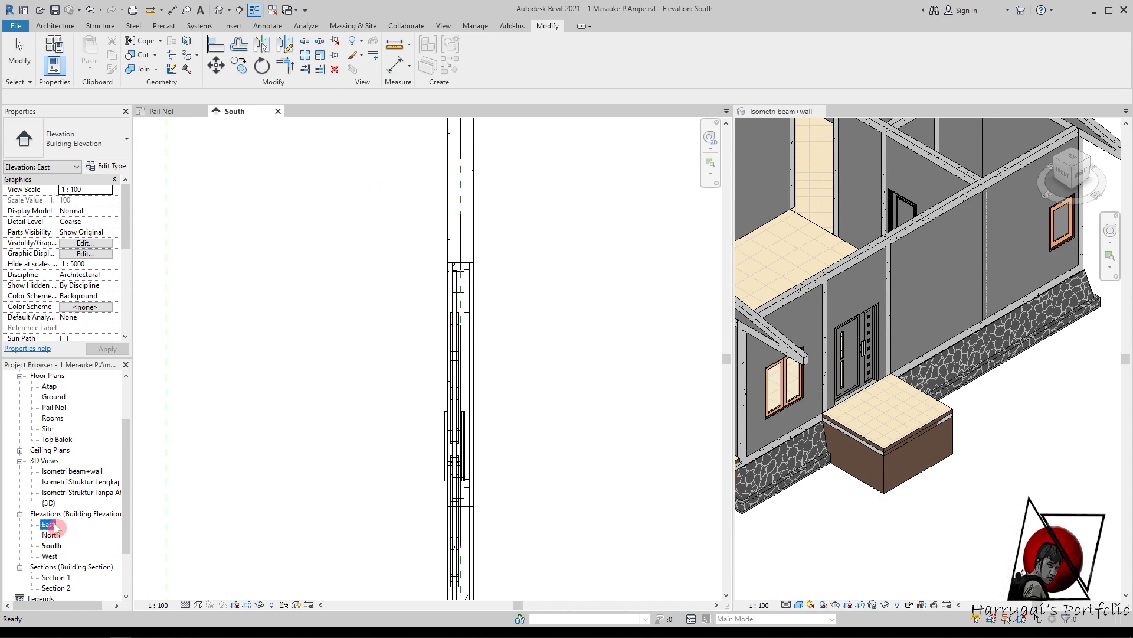
{"action": "scroll", "coordinate": [522, 354], "scroll_direction": "up", "scroll_amount": 3}
{"action": "key", "text": "a"}
{"action": "key", "text": "l"}
{"action": "scroll", "coordinate": [347, 425], "scroll_direction": "up", "scroll_amount": 4}
{"action": "scroll", "coordinate": [347, 425], "scroll_direction": "down", "scroll_amount": 4}
{"action": "scroll", "coordinate": [651, 419], "scroll_direction": "up", "scroll_amount": 3}
{"action": "scroll", "coordinate": [628, 390], "scroll_direction": "down", "scroll_amount": 3}
{"action": "scroll", "coordinate": [354, 437], "scroll_direction": "up", "scroll_amount": 3}
{"action": "scroll", "coordinate": [413, 377], "scroll_direction": "down", "scroll_amount": 5}
{"action": "scroll", "coordinate": [1032, 460], "scroll_direction": "down", "scroll_amount": 3}
{"action": "scroll", "coordinate": [1032, 460], "scroll_direction": "up", "scroll_amount": 3}
{"action": "key", "text": "Escape"}
{"action": "key", "text": "Escape"}
{"action": "scroll", "coordinate": [434, 408], "scroll_direction": "down", "scroll_amount": 3}
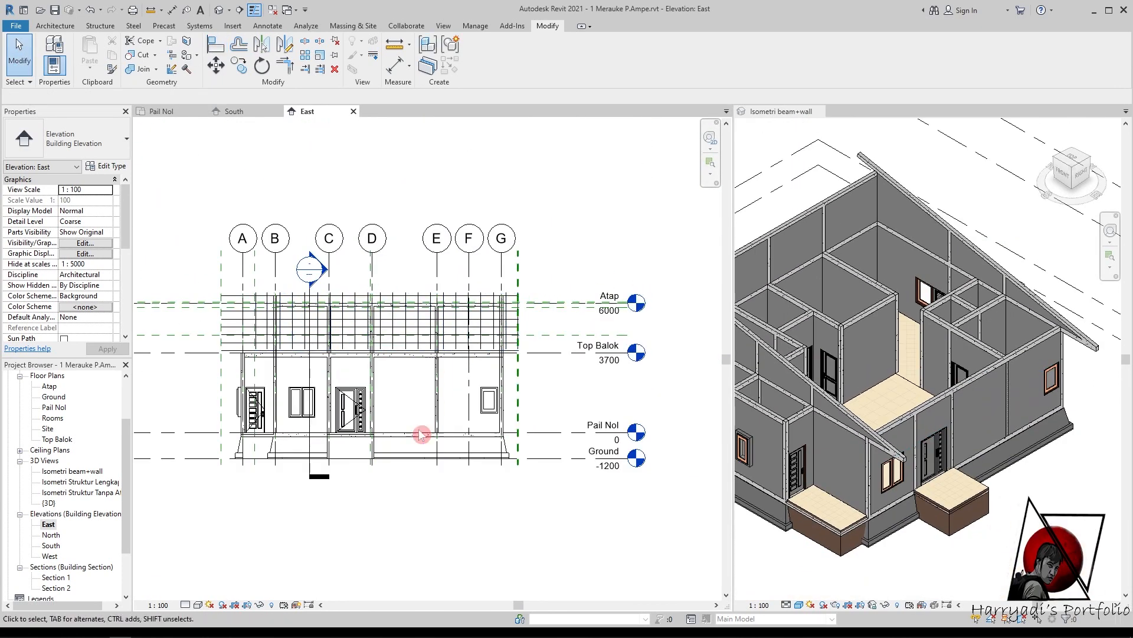
- Close the East and South elevations and change the detail level of the Pail Nol plan
{"action": "left_click", "coordinate": [353, 112]}
{"action": "left_click", "coordinate": [284, 112]}
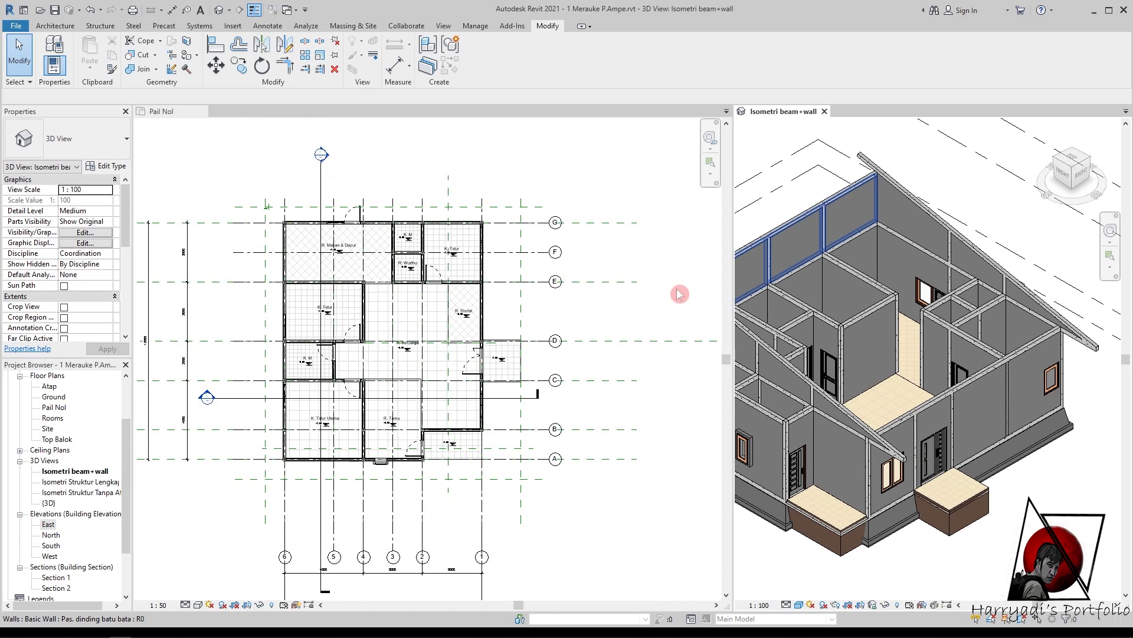
{"action": "scroll", "coordinate": [1027, 354], "scroll_direction": "down", "scroll_amount": 3}
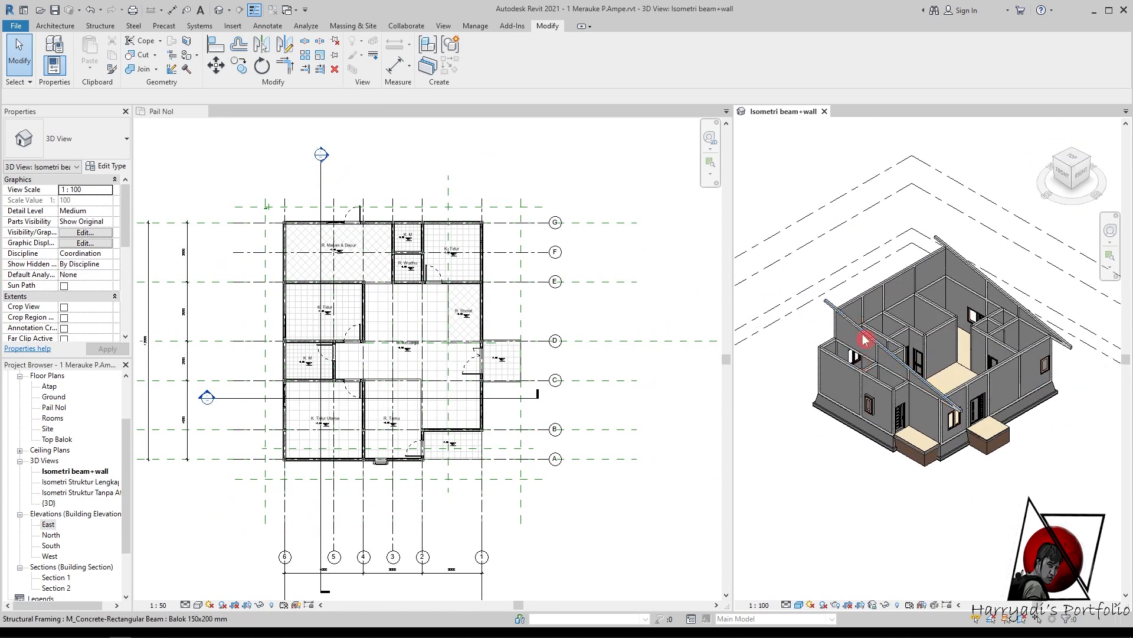
{"action": "scroll", "coordinate": [352, 277], "scroll_direction": "up", "scroll_amount": 4}
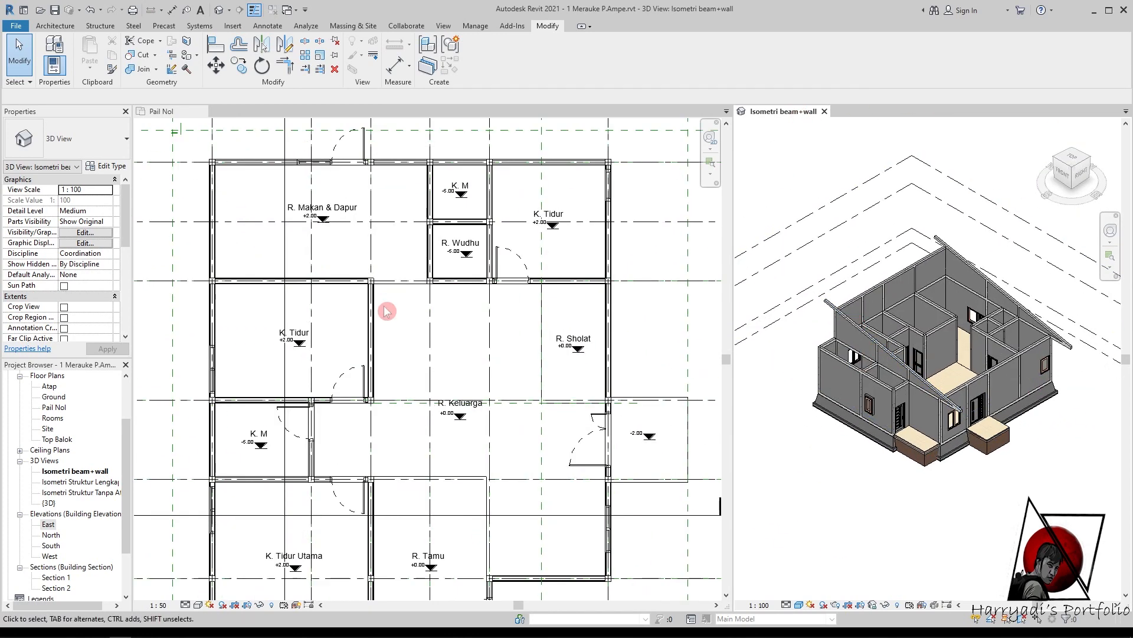
{"action": "scroll", "coordinate": [582, 213], "scroll_direction": "down", "scroll_amount": 1}
{"action": "left_click", "coordinate": [185, 605]}
{"action": "left_click", "coordinate": [208, 581]}
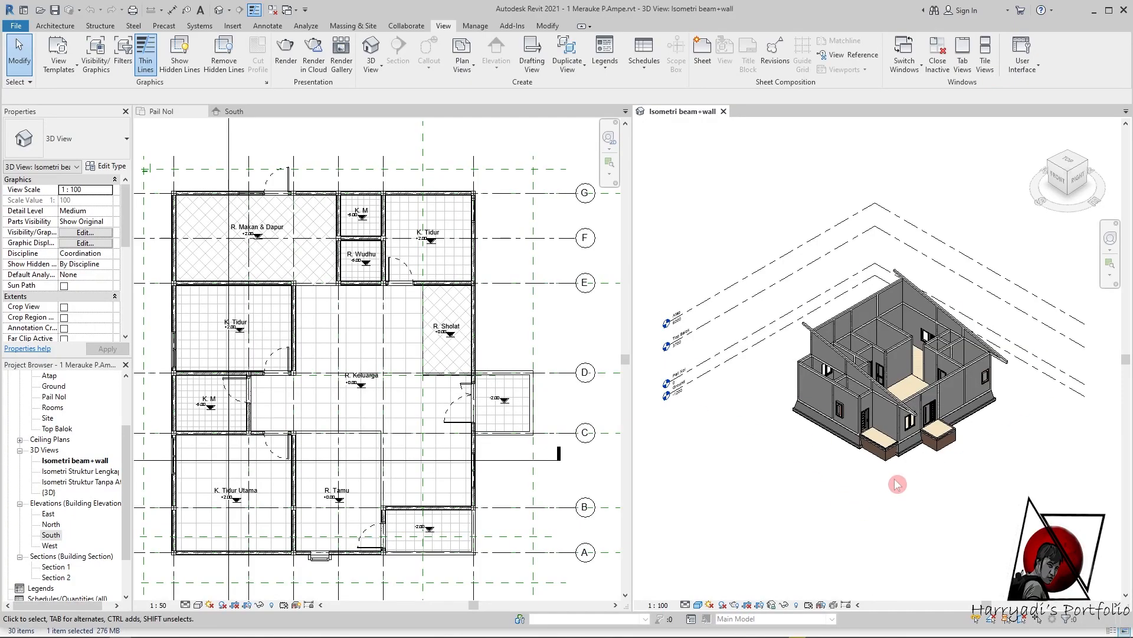
- Examine the edge wall, the Slope 100x150 mm teras beam and the tiled floor of the front terrace in 3D
{"action": "scroll", "coordinate": [897, 485], "scroll_direction": "up", "scroll_amount": 6}
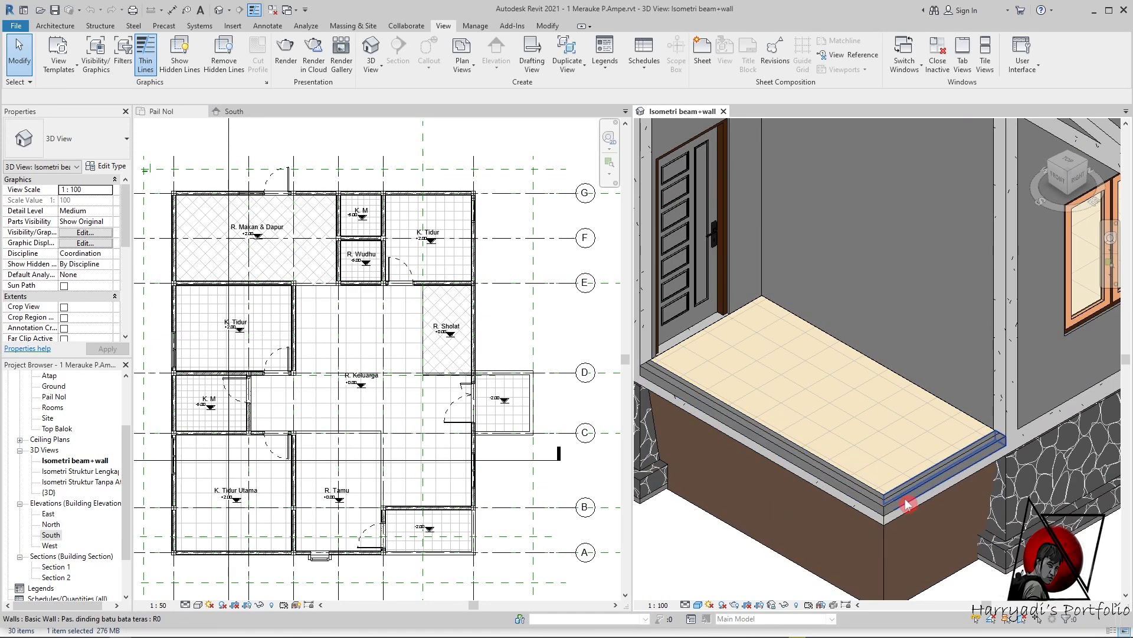
{"action": "left_click", "coordinate": [907, 504]}
{"action": "key", "text": "Escape"}
{"action": "left_click", "coordinate": [873, 515]}
{"action": "key", "text": "Escape"}
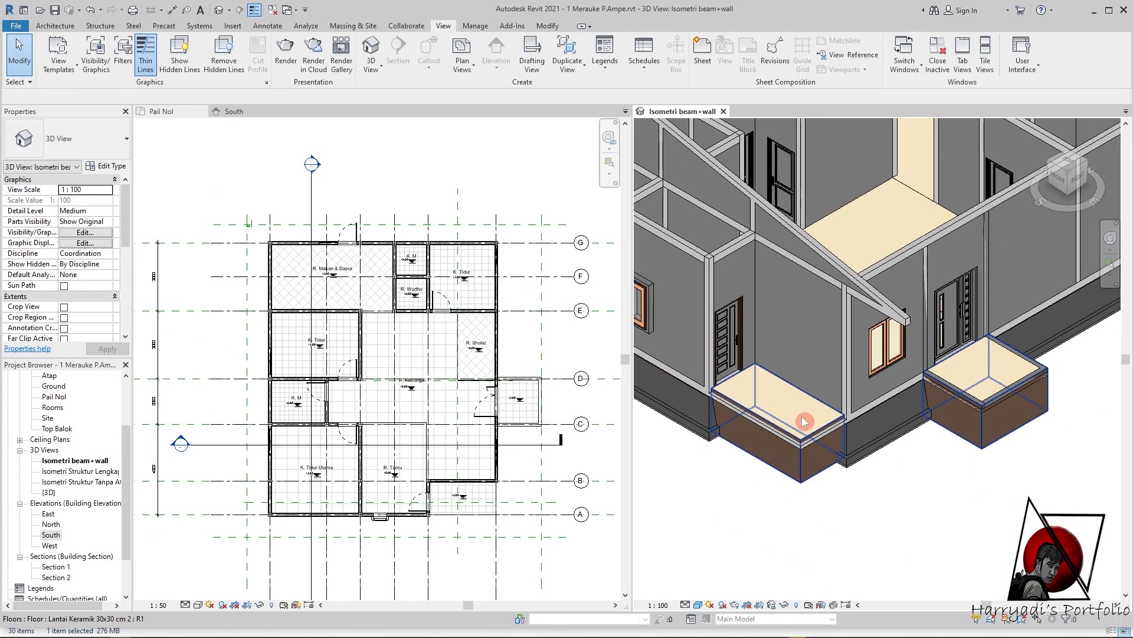
{"action": "scroll", "coordinate": [802, 416], "scroll_direction": "up", "scroll_amount": 5}
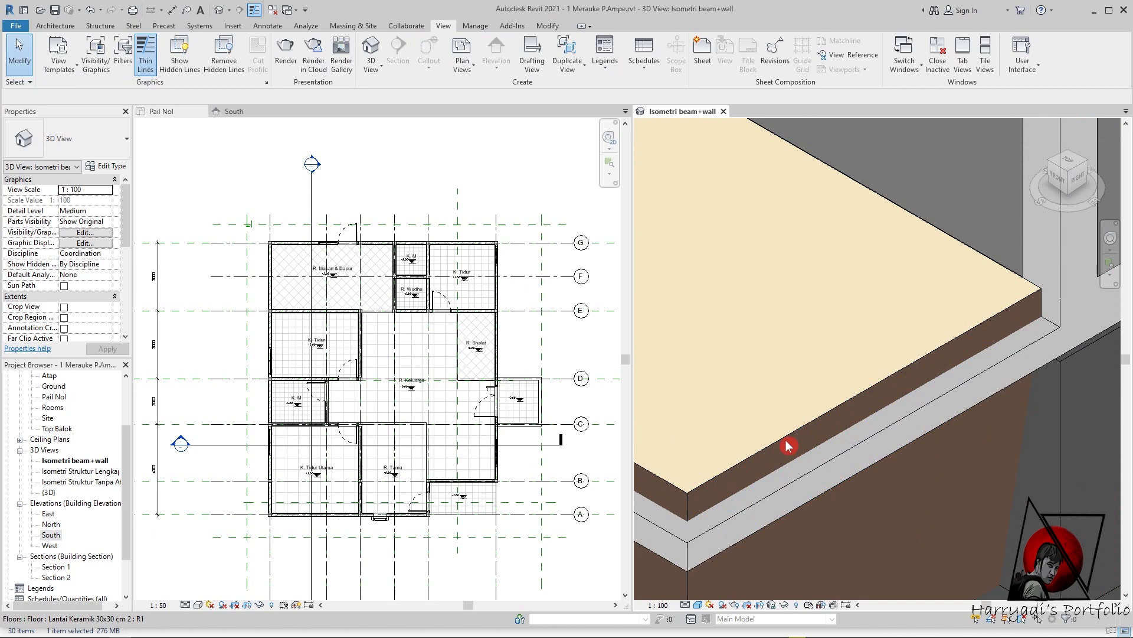
{"action": "left_click", "coordinate": [944, 401]}
{"action": "scroll", "coordinate": [957, 390], "scroll_direction": "down", "scroll_amount": 2}
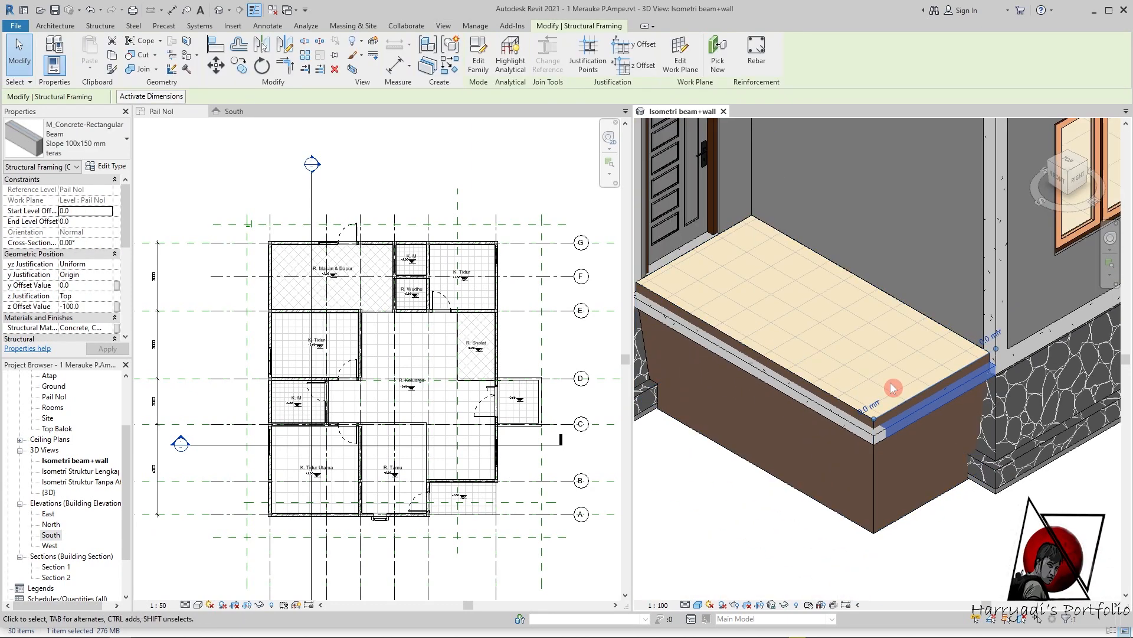
{"action": "key", "text": "Escape"}
{"action": "scroll", "coordinate": [936, 448], "scroll_direction": "up", "scroll_amount": 5}
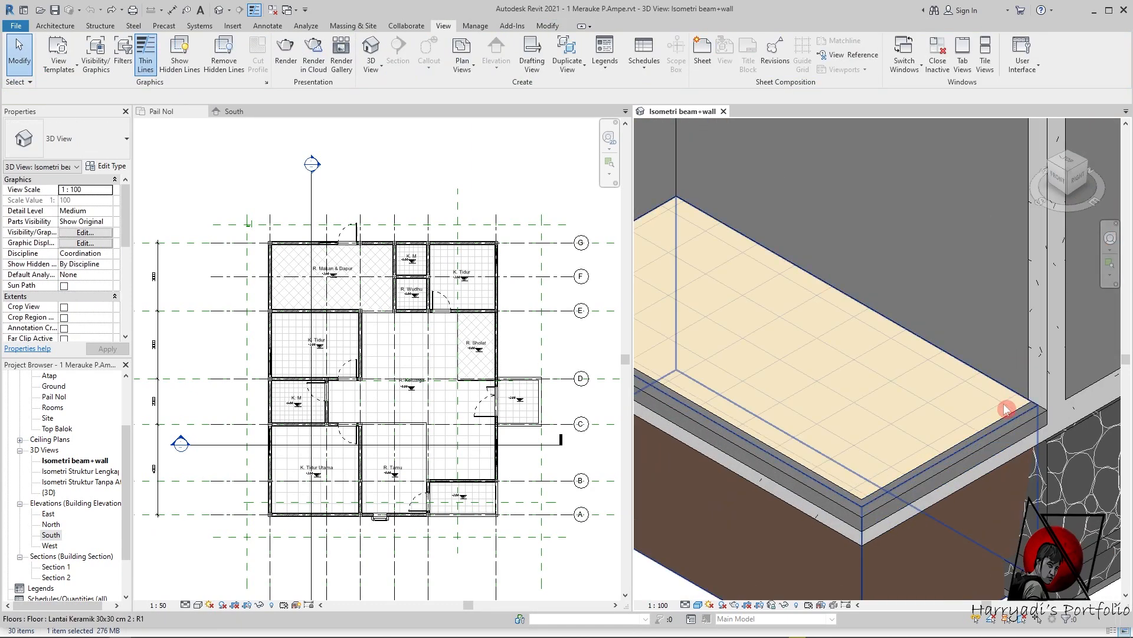
- Select the terrace floor and combine the open views into one tabbed window for a larger 3D view
{"action": "left_click", "coordinate": [887, 576]}
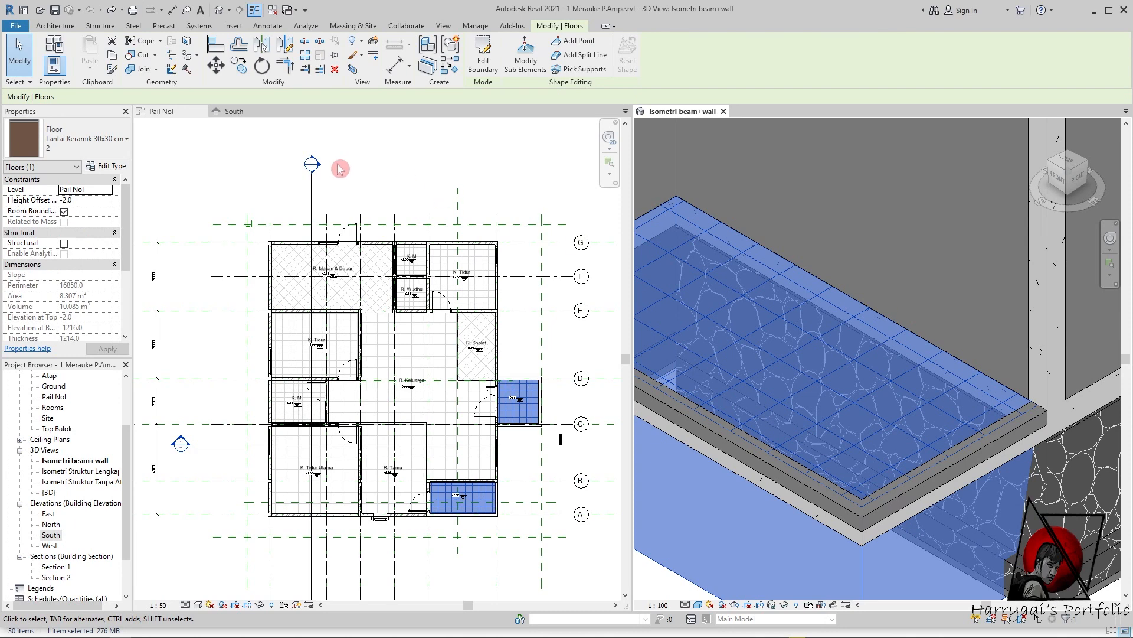
{"action": "left_click", "coordinate": [443, 26]}
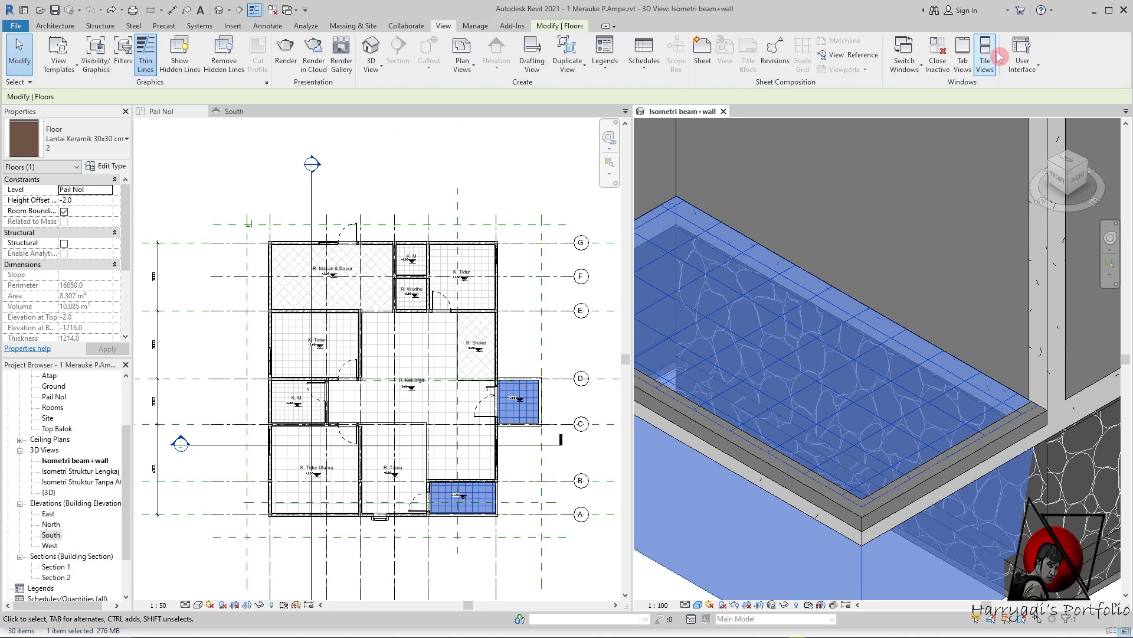
{"action": "left_click", "coordinate": [963, 56]}
{"action": "scroll", "coordinate": [608, 389], "scroll_direction": "up", "scroll_amount": 1}
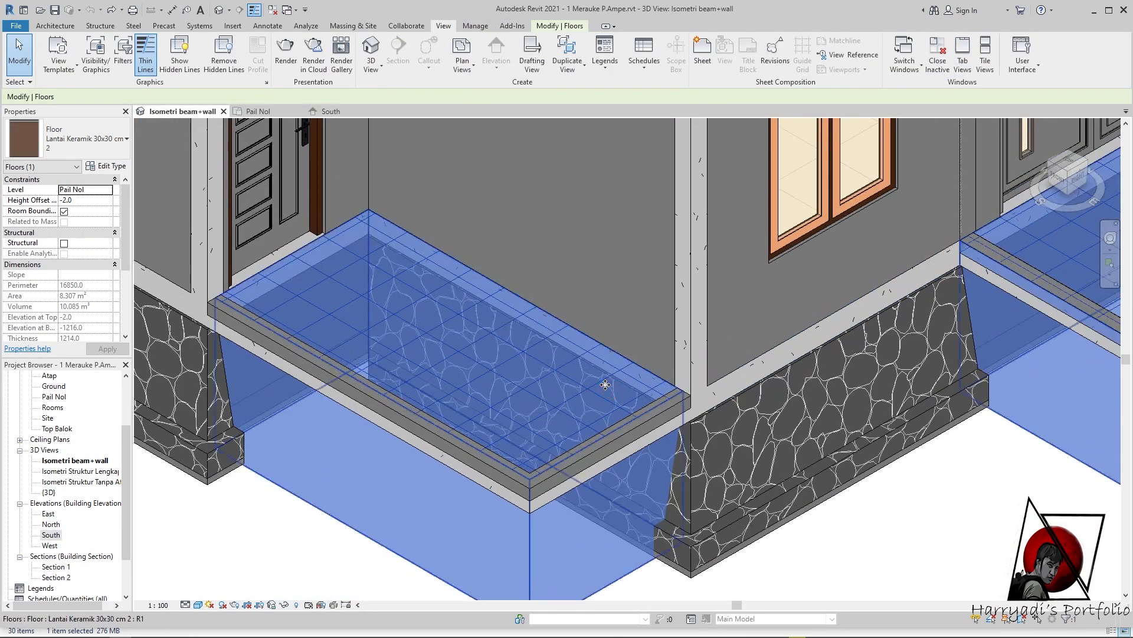
{"action": "scroll", "coordinate": [526, 501], "scroll_direction": "up", "scroll_amount": 1}
{"action": "scroll", "coordinate": [526, 501], "scroll_direction": "down", "scroll_amount": 1}
{"action": "middle_click_drag", "start_coordinate": [525, 501], "coordinate": [690, 473]}
{"action": "scroll", "coordinate": [787, 420], "scroll_direction": "up", "scroll_amount": 1}
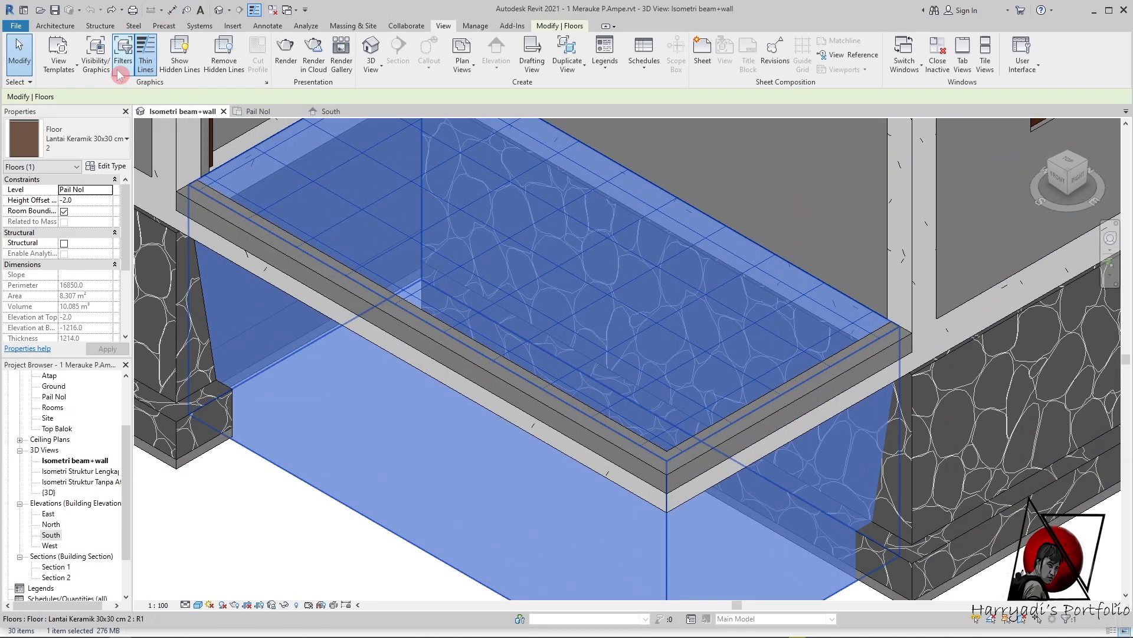
- Open the layer structure of the selected terrace floor type and move the urugan Pasir layer below Lantai Kerja
{"action": "left_click", "coordinate": [97, 166]}
{"action": "left_click", "coordinate": [616, 255]}
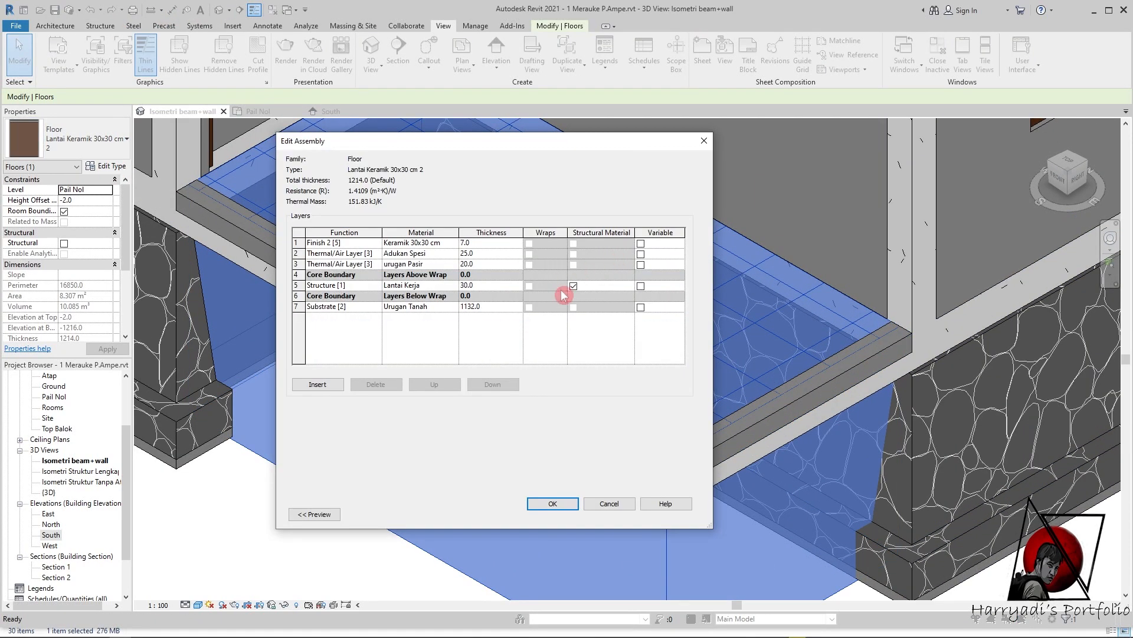
{"action": "left_click", "coordinate": [323, 268]}
{"action": "left_click", "coordinate": [494, 385]}
{"action": "left_click", "coordinate": [493, 384]}
- Try to set the thickness of the Urugan Tanah substrate layer to 0
{"action": "left_click", "coordinate": [498, 309]}
{"action": "type", "text": "0"}
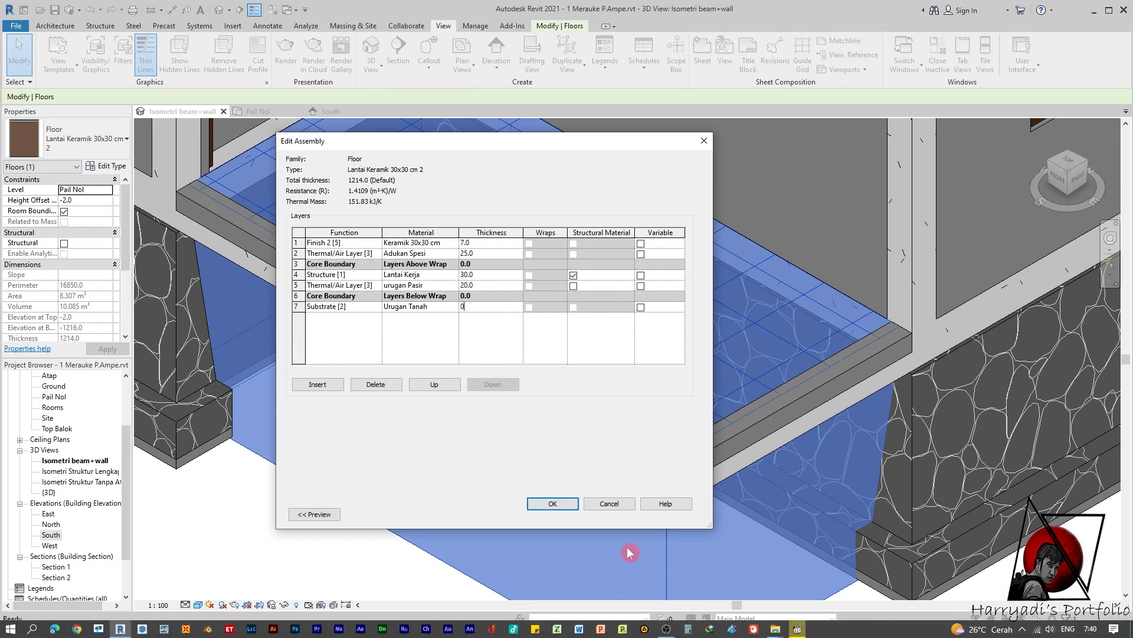
{"action": "left_click", "coordinate": [553, 504]}
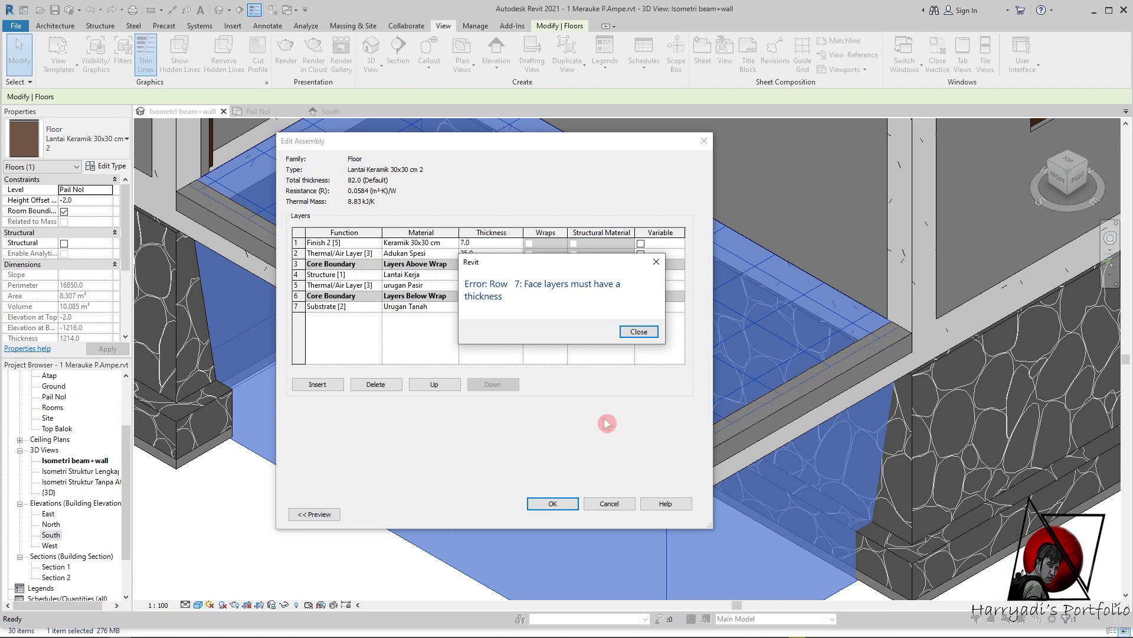
{"action": "left_click", "coordinate": [638, 332]}
- Delete the Urugan Tanah substrate layer from the terrace floor type and show the section preview of the layers
{"action": "left_click", "coordinate": [300, 307]}
{"action": "left_click", "coordinate": [315, 514]}
{"action": "left_click", "coordinate": [639, 329]}
{"action": "left_click", "coordinate": [376, 384]}
{"action": "left_click", "coordinate": [315, 514]}
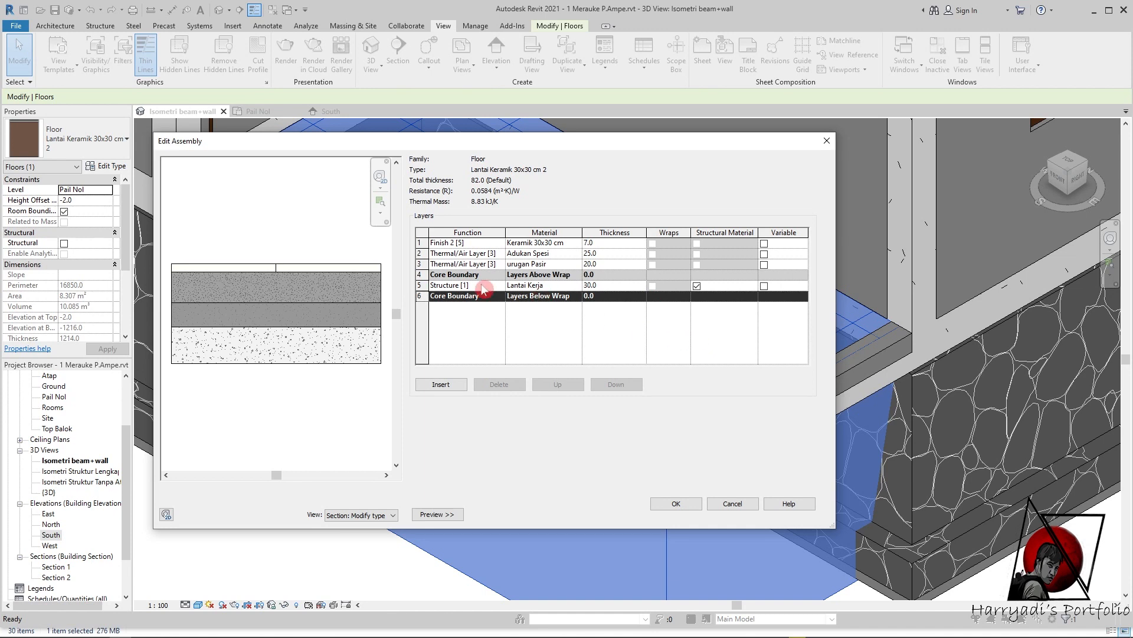
- Place the 20 mm urugan Pasir layer under Lantai Kerja within the core boundary and apply the floor type changes
{"action": "left_click", "coordinate": [419, 266]}
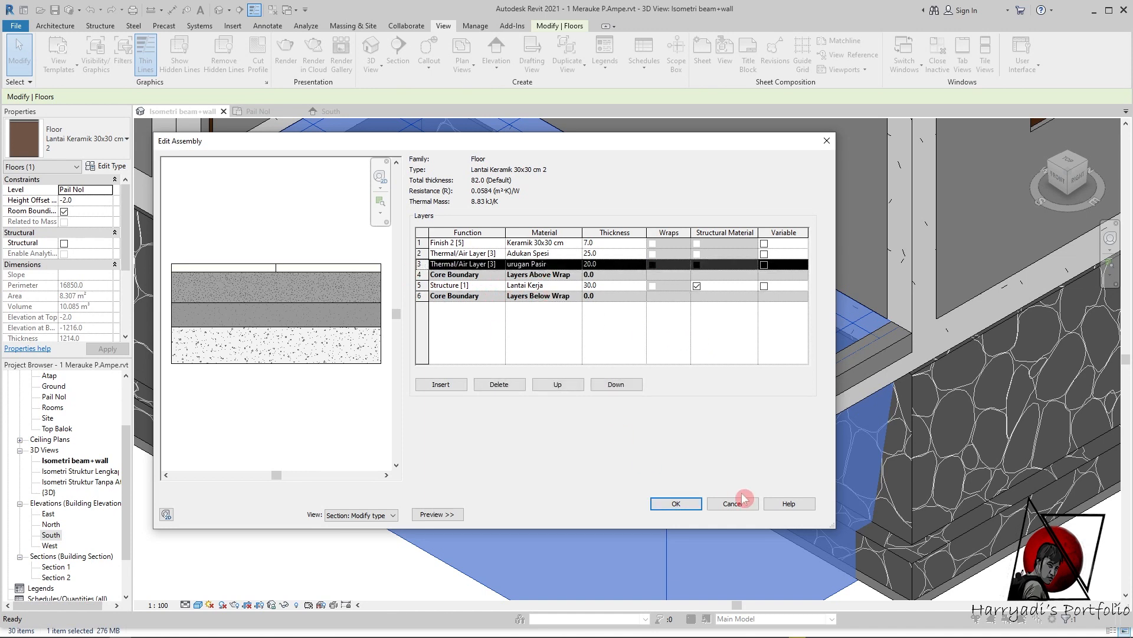
{"action": "left_click", "coordinate": [617, 385]}
{"action": "left_click", "coordinate": [616, 385]}
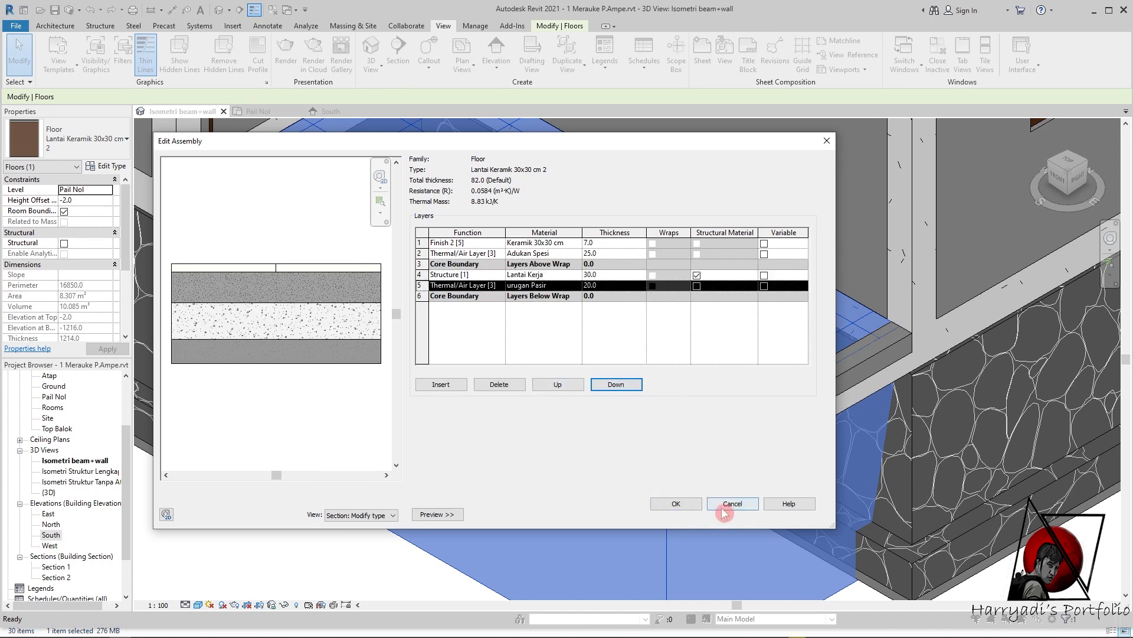
{"action": "left_click", "coordinate": [685, 506]}
{"action": "left_click", "coordinate": [455, 380]}
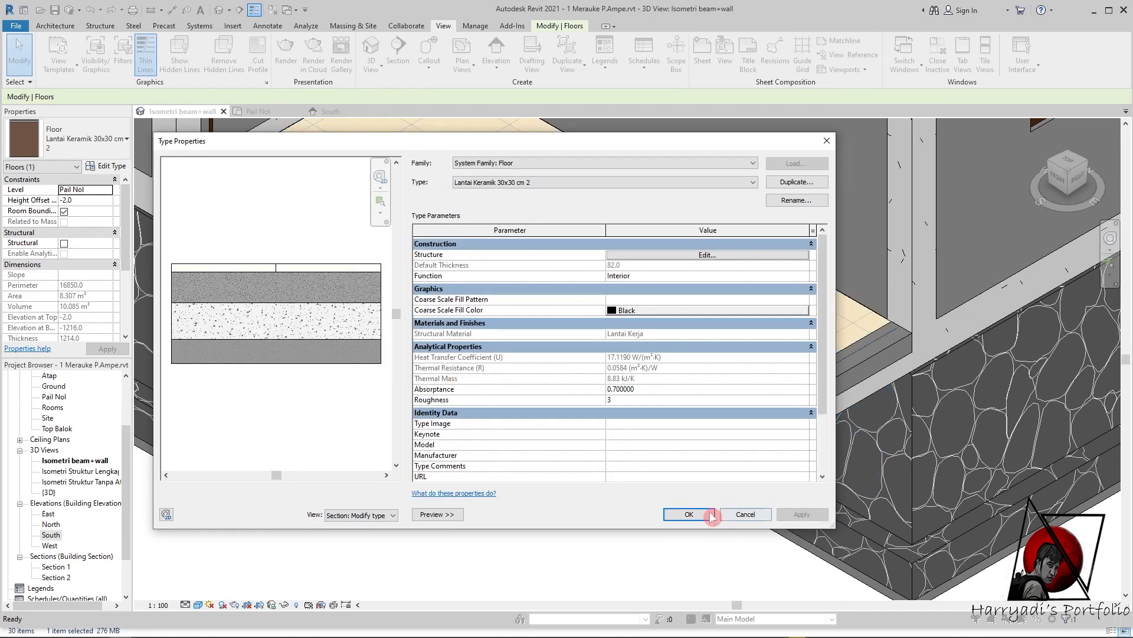
{"action": "left_click", "coordinate": [706, 512]}
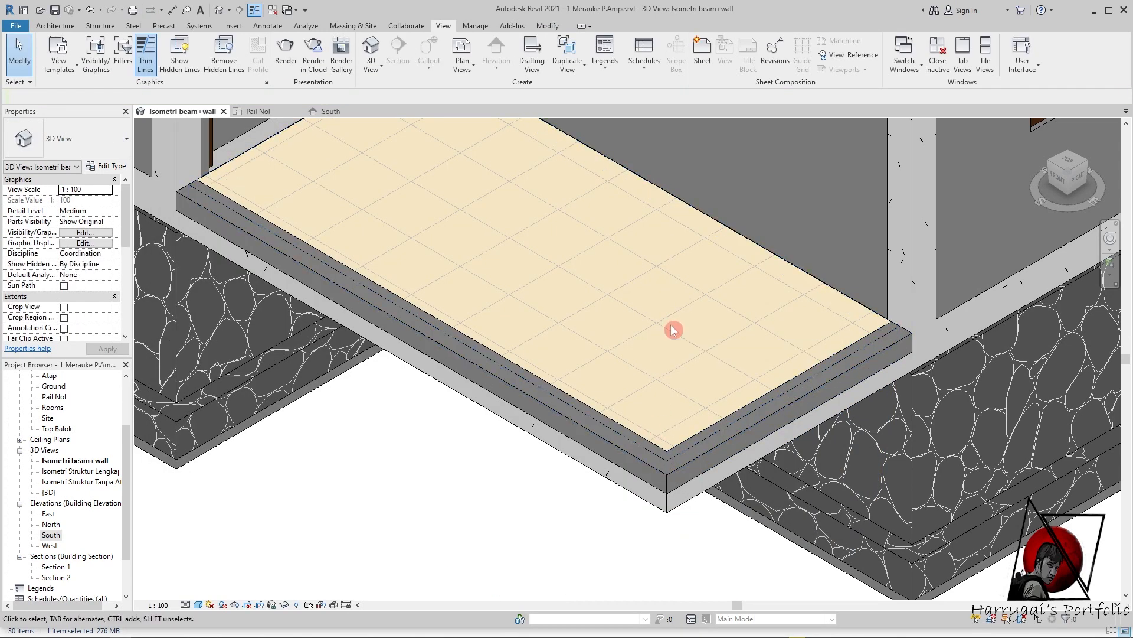
- Move the horizontal section line toward the front terrace in the Pail Nol plan and open Section 1 at the floor level
{"action": "left_click", "coordinate": [254, 111]}
{"action": "scroll", "coordinate": [505, 475], "scroll_direction": "up", "scroll_amount": 2}
{"action": "left_click_drag", "start_coordinate": [536, 435], "coordinate": [538, 504]}
{"action": "left_click", "coordinate": [844, 444]}
{"action": "scroll", "coordinate": [844, 444], "scroll_direction": "down", "scroll_amount": 3}
{"action": "double_click", "coordinate": [331, 492]}
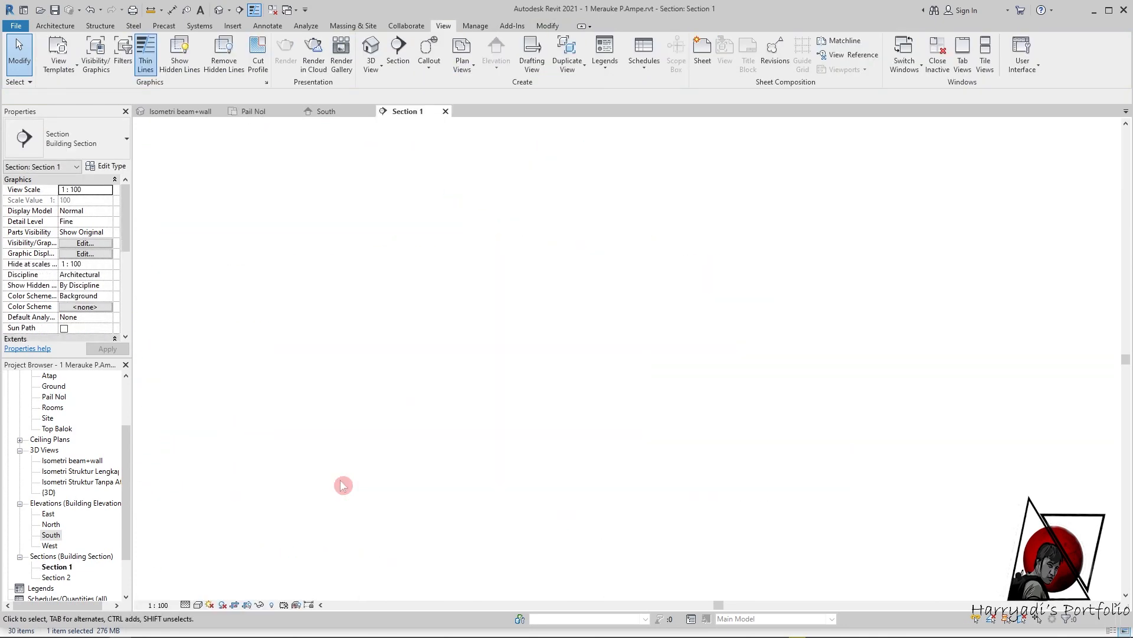
{"action": "scroll", "coordinate": [643, 405], "scroll_direction": "up", "scroll_amount": 4}
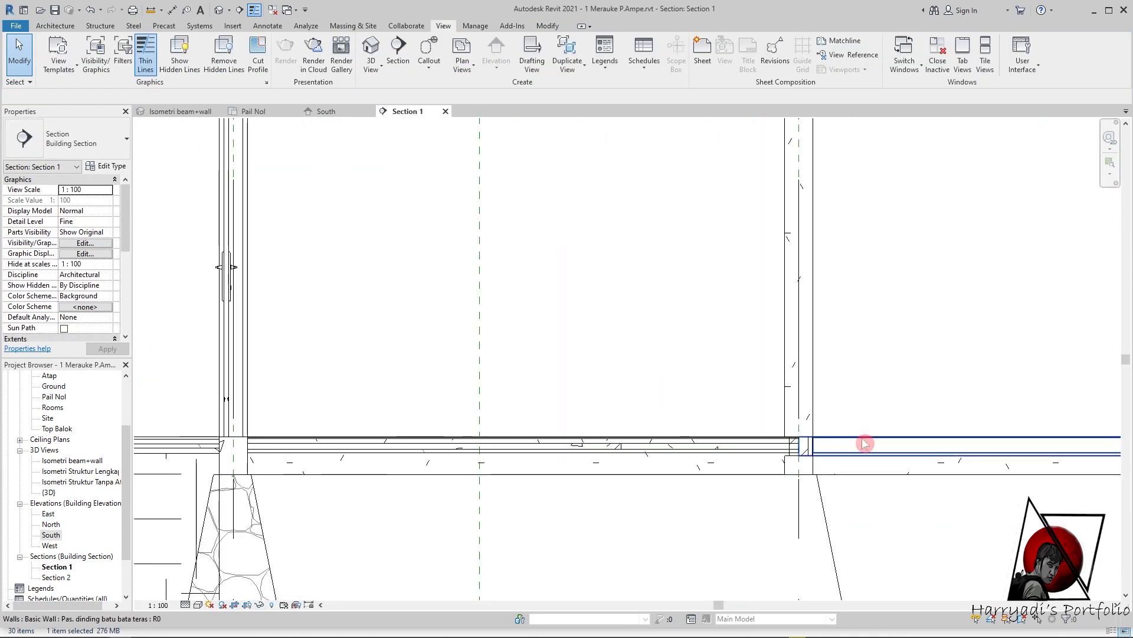
{"action": "scroll", "coordinate": [834, 385], "scroll_direction": "up", "scroll_amount": 2}
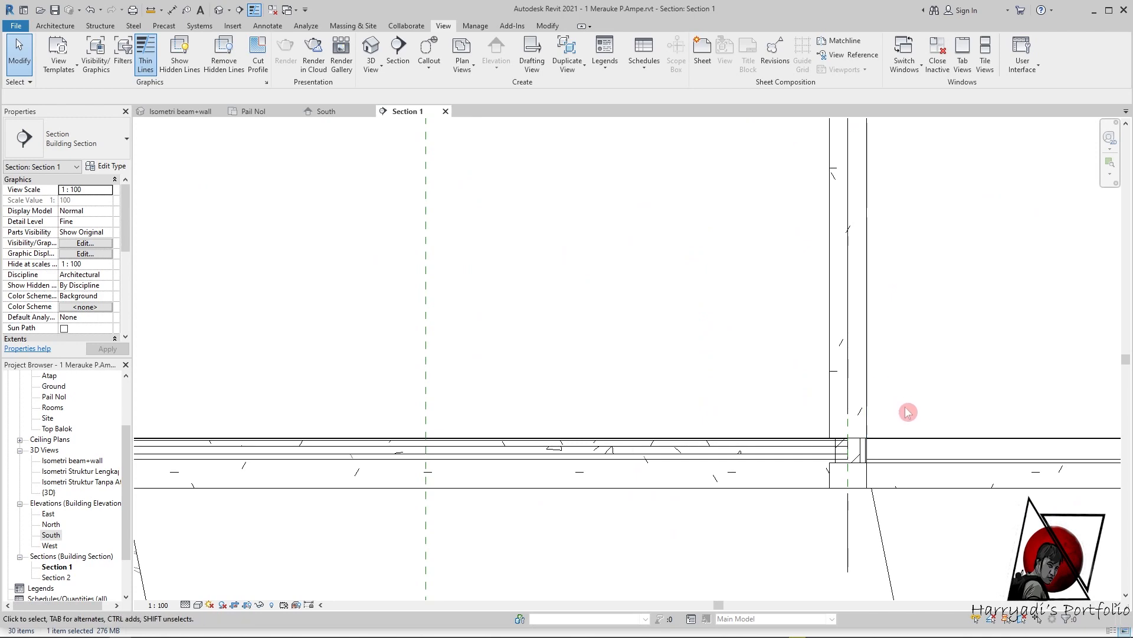
- Return to the Isometri beam+wall view and delete the brick wall along the terrace floor's edge
{"action": "left_click", "coordinate": [186, 114]}
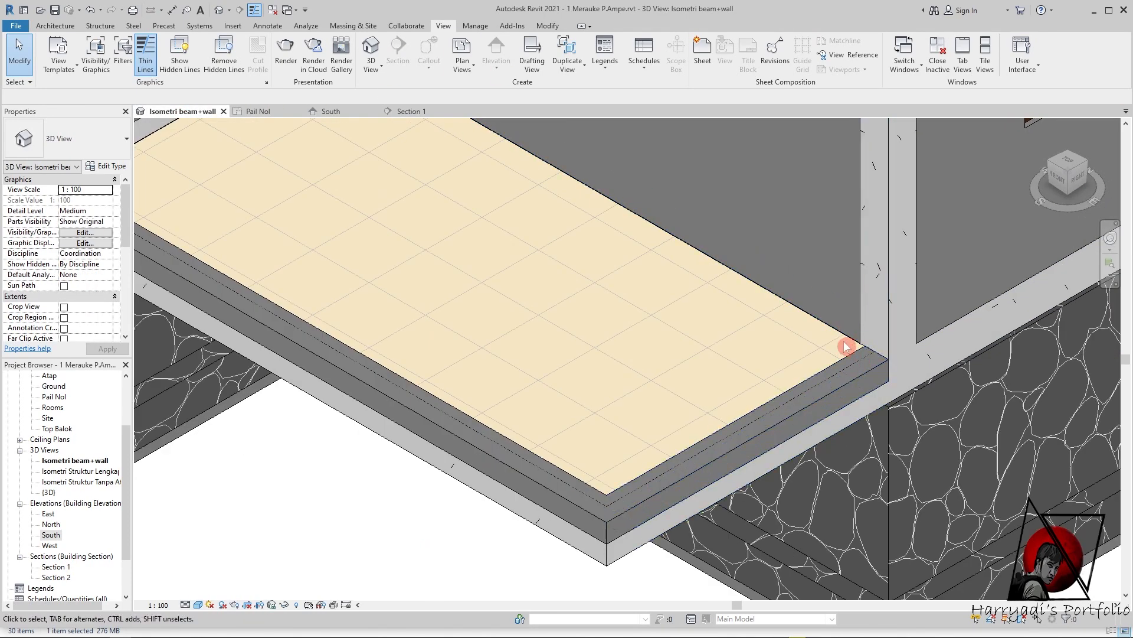
{"action": "left_click", "coordinate": [833, 335]}
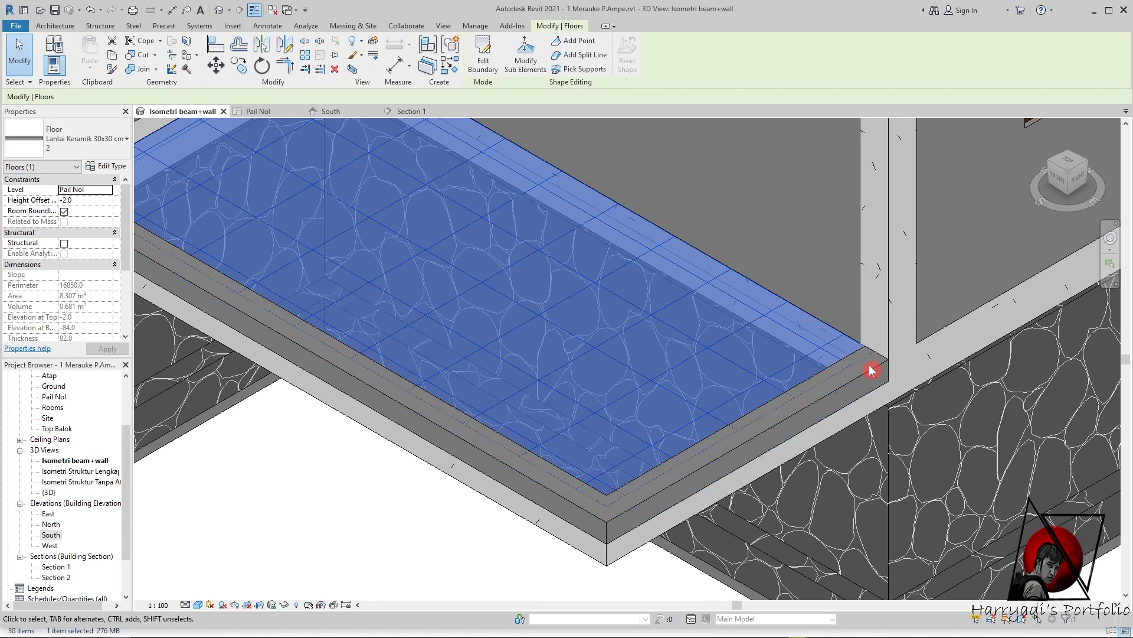
{"action": "key", "text": "Escape"}
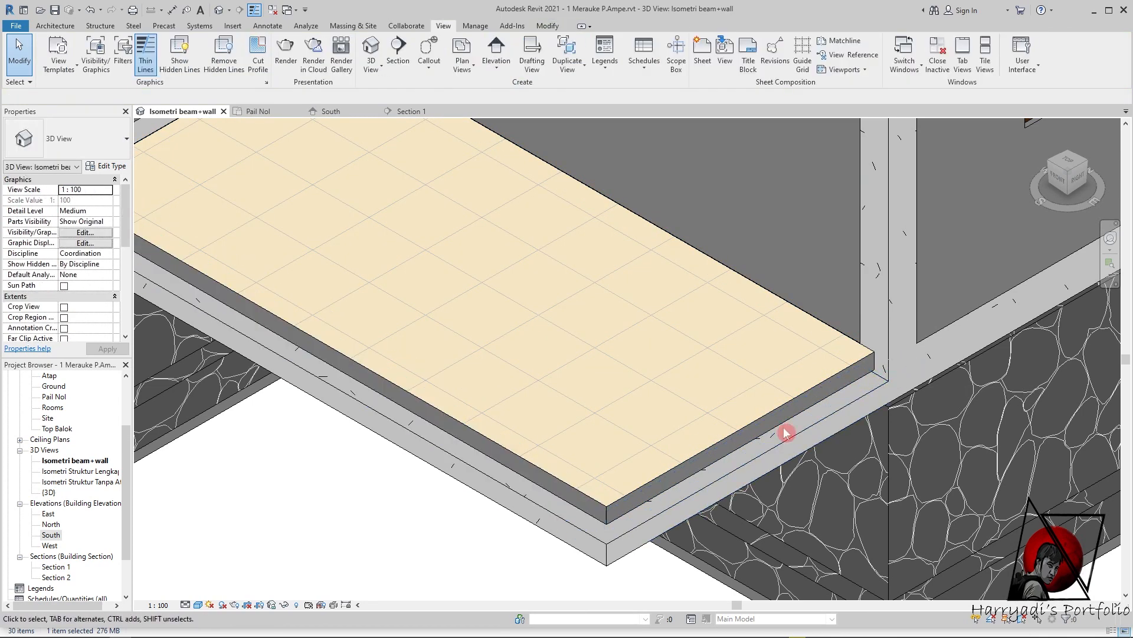
- Open Section 1 and measure the gap between the terrace floor's underside and the top of the edge beam
{"action": "scroll", "coordinate": [759, 435], "scroll_direction": "down", "scroll_amount": 3}
{"action": "scroll", "coordinate": [858, 384], "scroll_direction": "up", "scroll_amount": 5}
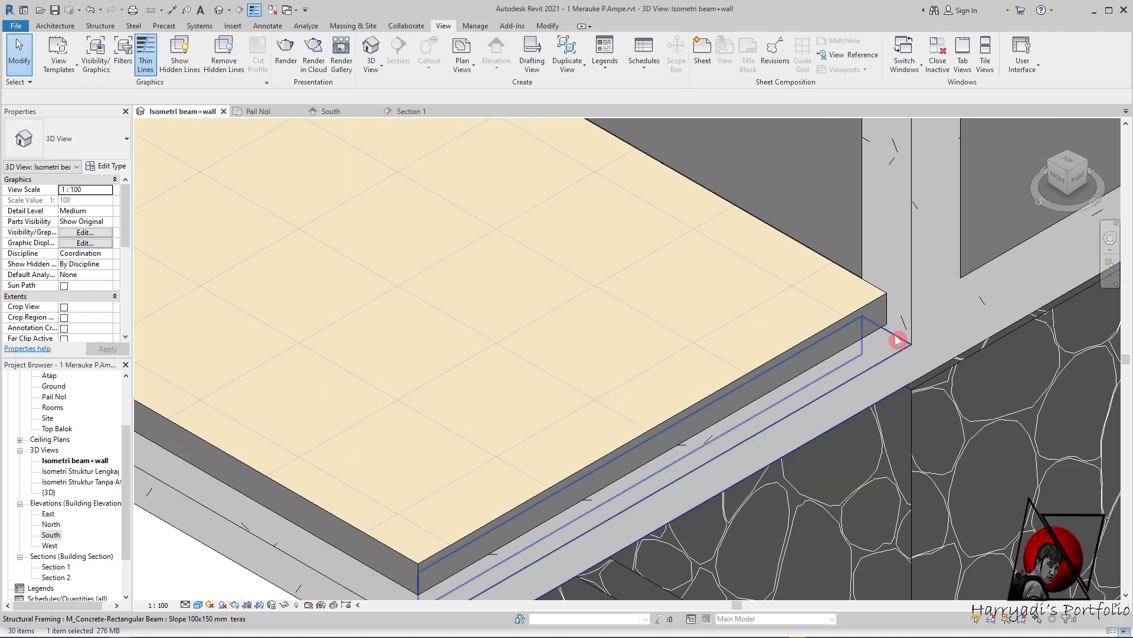
{"action": "left_click", "coordinate": [408, 111]}
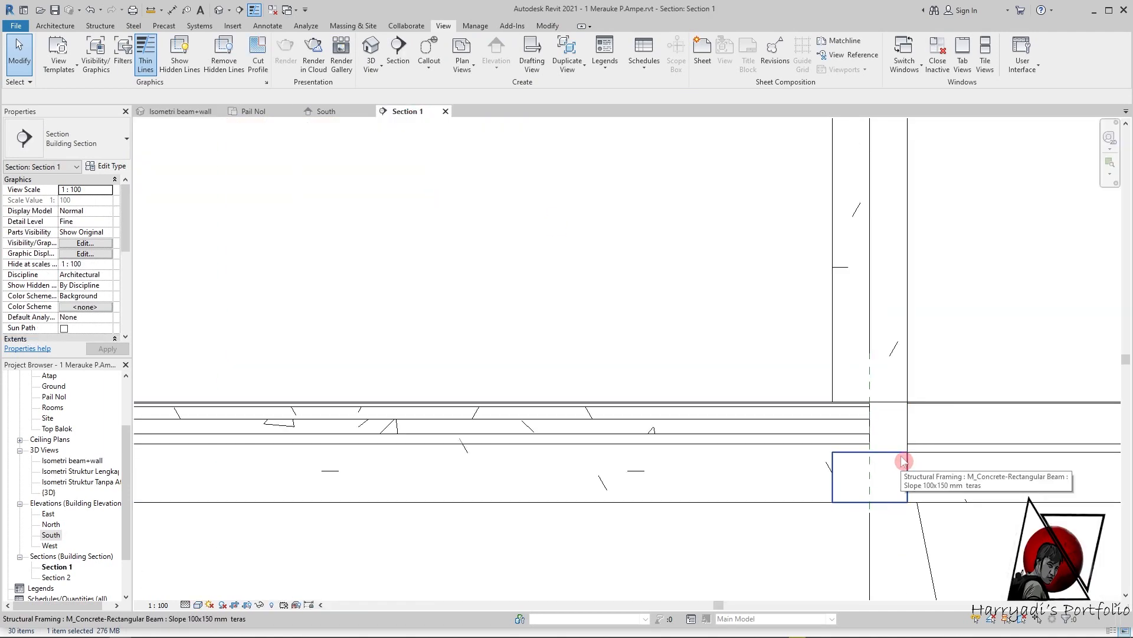
{"action": "scroll", "coordinate": [859, 415], "scroll_direction": "up", "scroll_amount": 2}
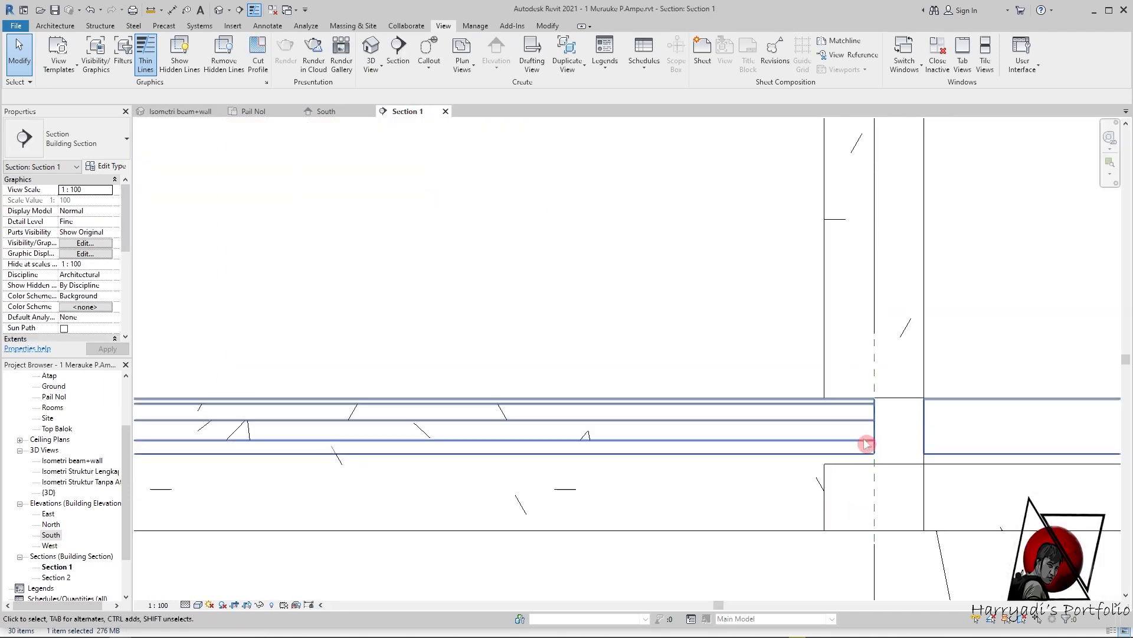
{"action": "key", "text": "d"}
{"action": "key", "text": "i"}
{"action": "left_click", "coordinate": [855, 440]}
{"action": "left_click", "coordinate": [859, 464]}
{"action": "key", "text": "Escape"}
{"action": "scroll", "coordinate": [979, 490], "scroll_direction": "down", "scroll_amount": 4}
- Return to the Isometri beam+wall view and set the h dimension of the Slope 100x150 mm teras beam type to 136 mm
{"action": "left_click", "coordinate": [185, 112]}
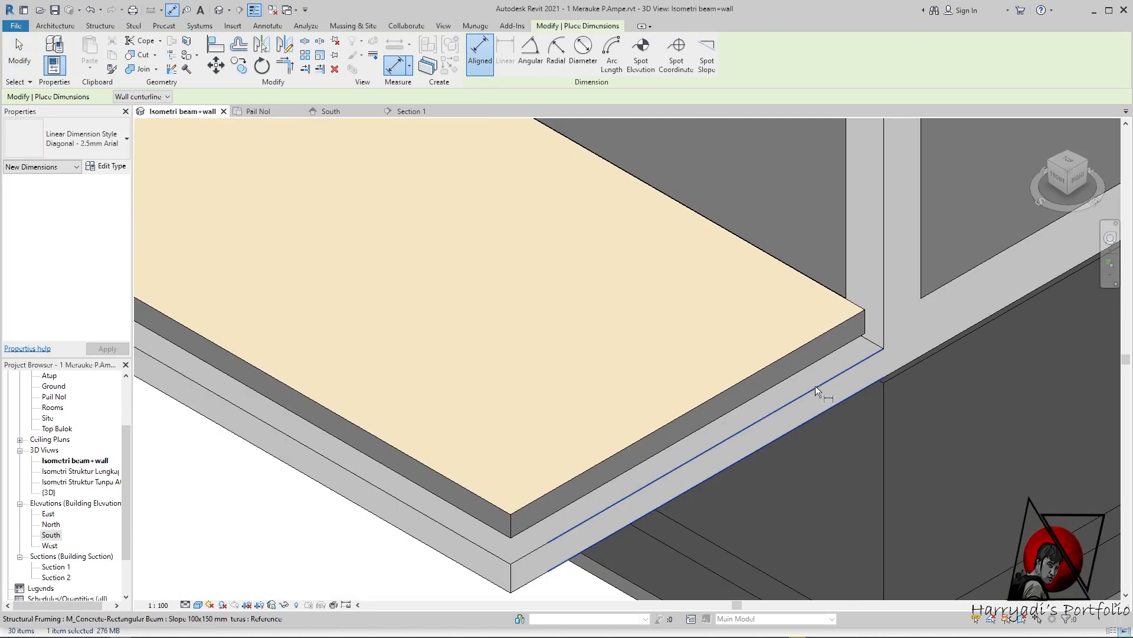
{"action": "key", "text": "Escape"}
{"action": "left_click", "coordinate": [792, 400]}
{"action": "left_click", "coordinate": [120, 170]}
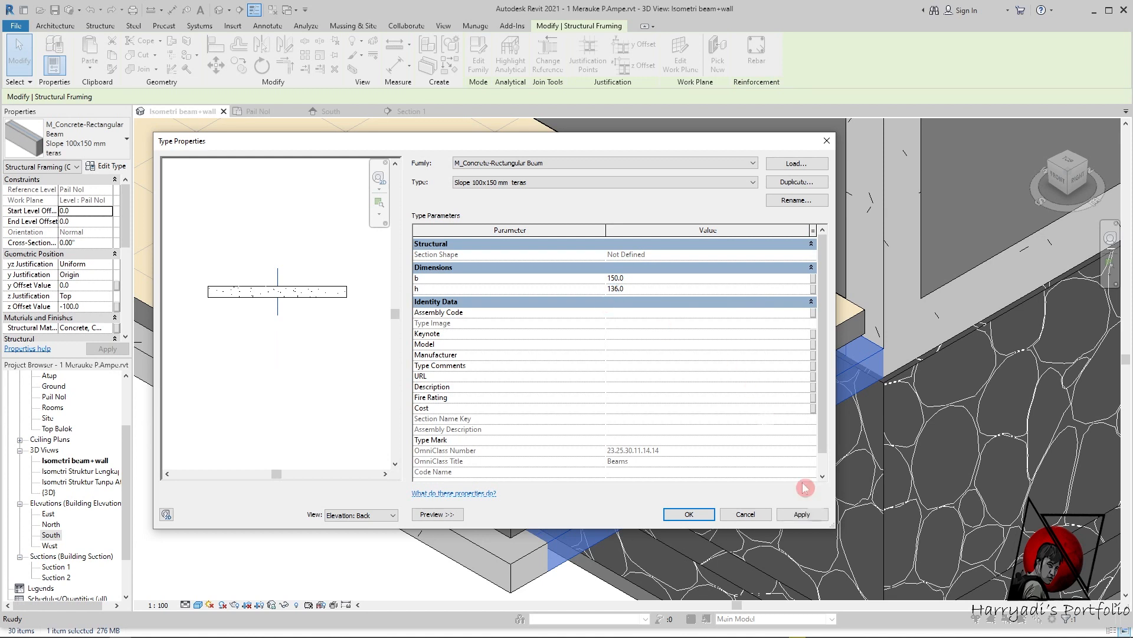
{"action": "left_click", "coordinate": [800, 514]}
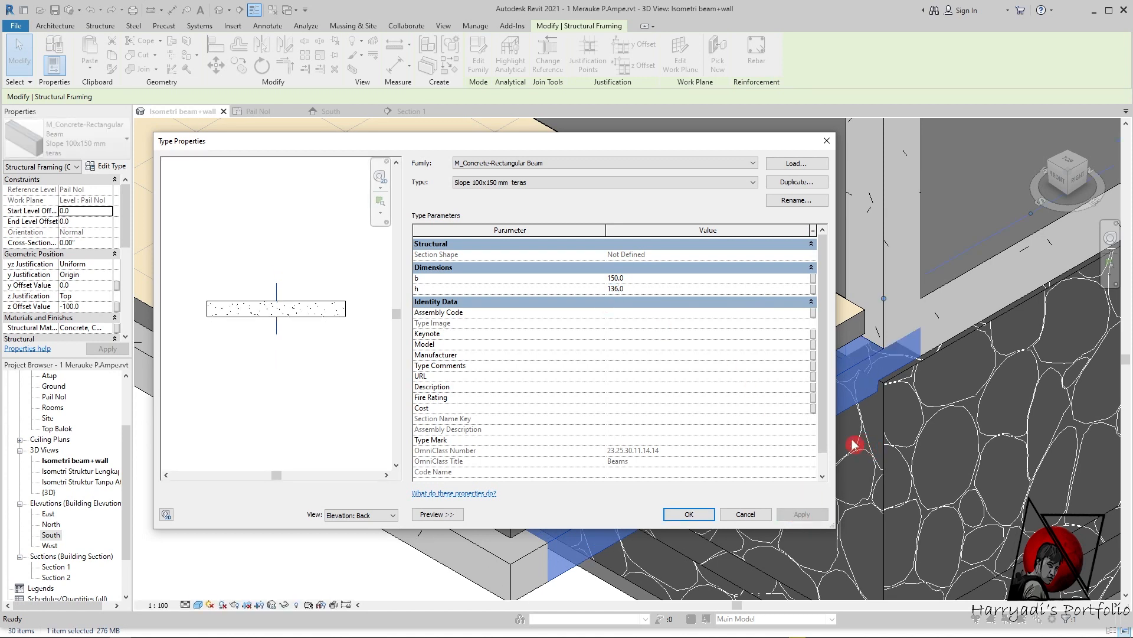
{"action": "left_click", "coordinate": [695, 515]}
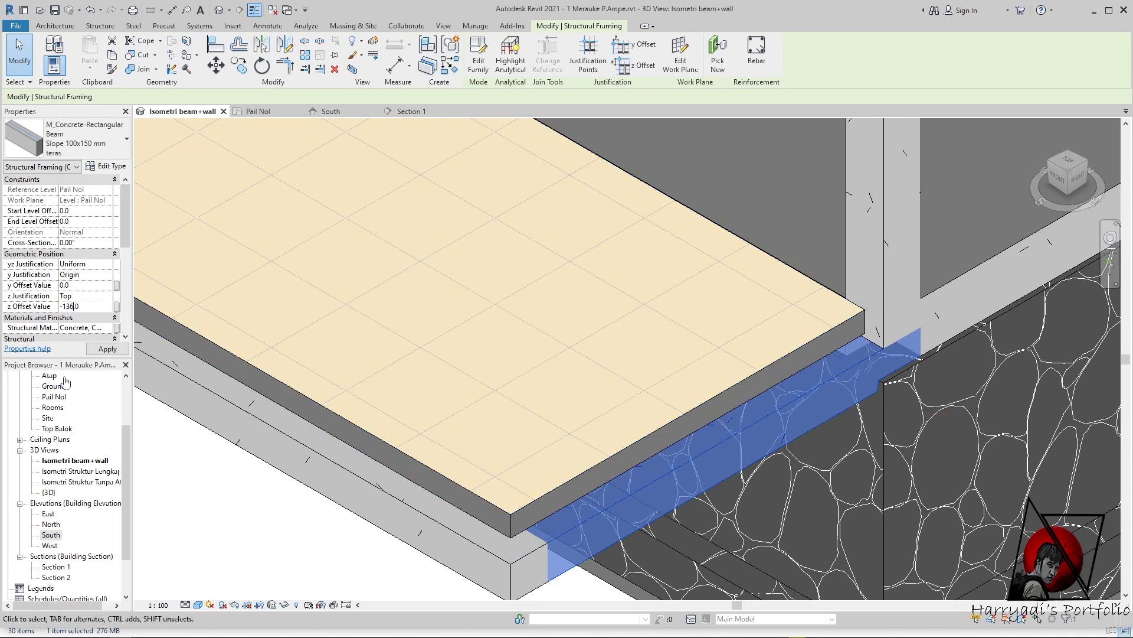
- Set the z Offset Value of the terrace's side and front edge beams to -64 mm
{"action": "left_click", "coordinate": [122, 349]}
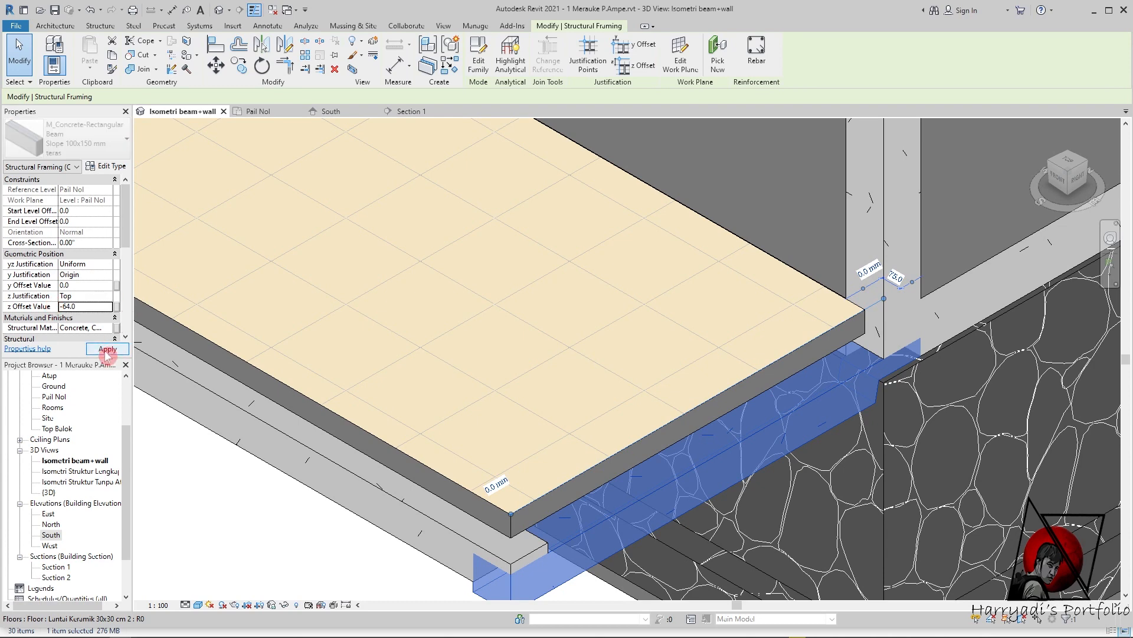
{"action": "left_click", "coordinate": [107, 349]}
{"action": "scroll", "coordinate": [905, 353], "scroll_direction": "up", "scroll_amount": 1}
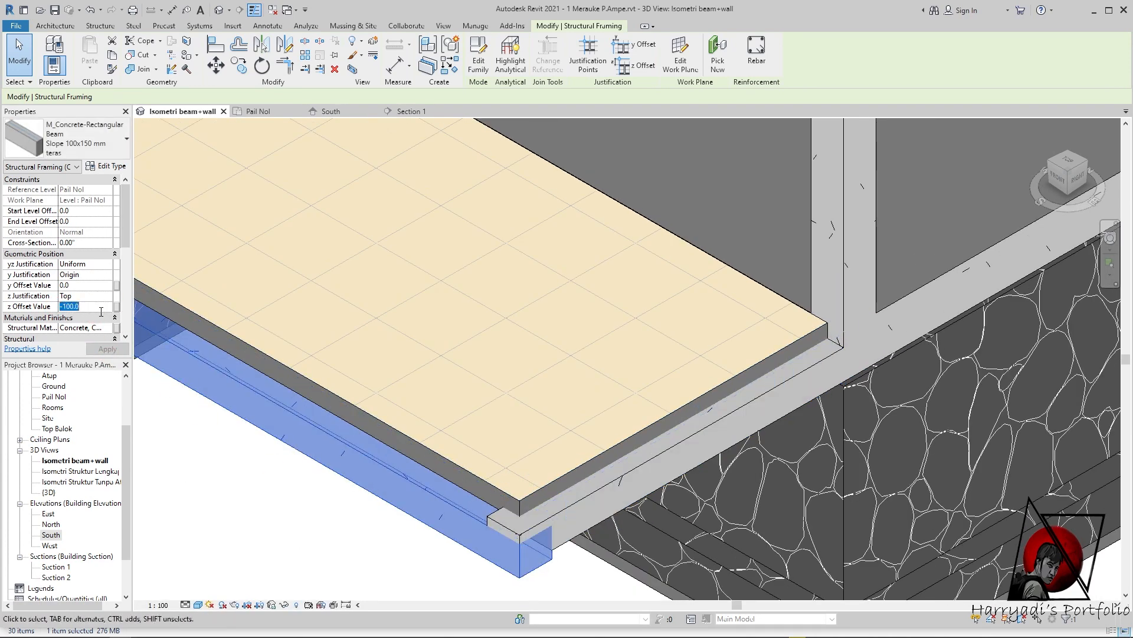
{"action": "left_click", "coordinate": [104, 349]}
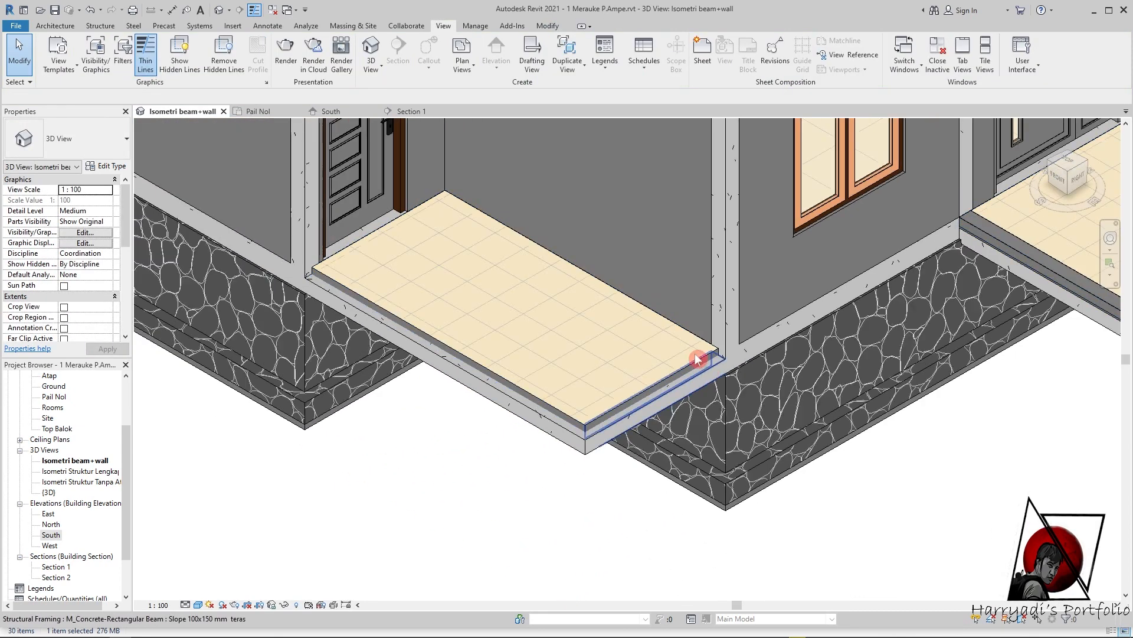
- In Section 1, delete the urugan Pasir layer from the Lantai Keramik 30x30 cm 2 floor type and apply the type changes
{"action": "scroll", "coordinate": [697, 358], "scroll_direction": "up", "scroll_amount": 3}
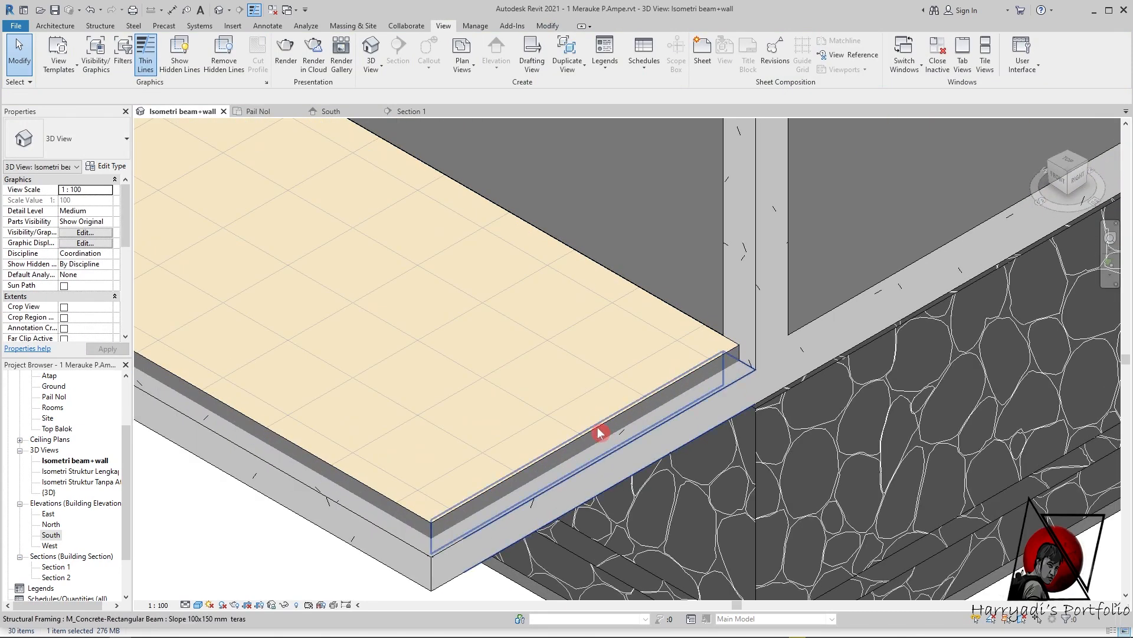
{"action": "left_click", "coordinate": [413, 112]}
{"action": "scroll", "coordinate": [886, 460], "scroll_direction": "up", "scroll_amount": 3}
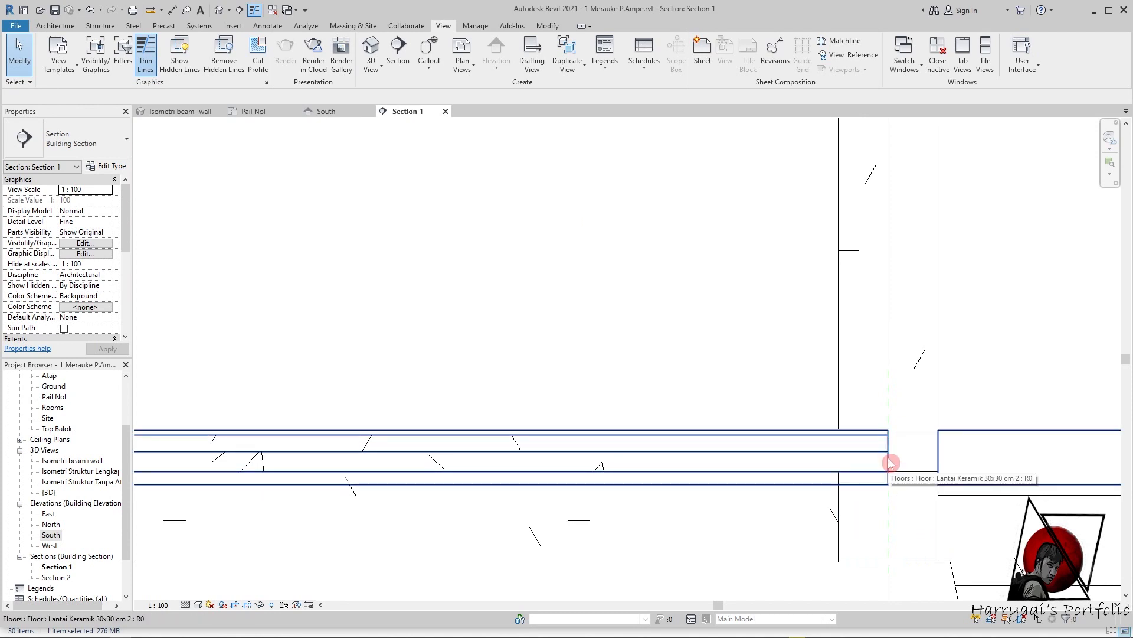
{"action": "left_click", "coordinate": [891, 462]}
{"action": "left_click", "coordinate": [118, 166]}
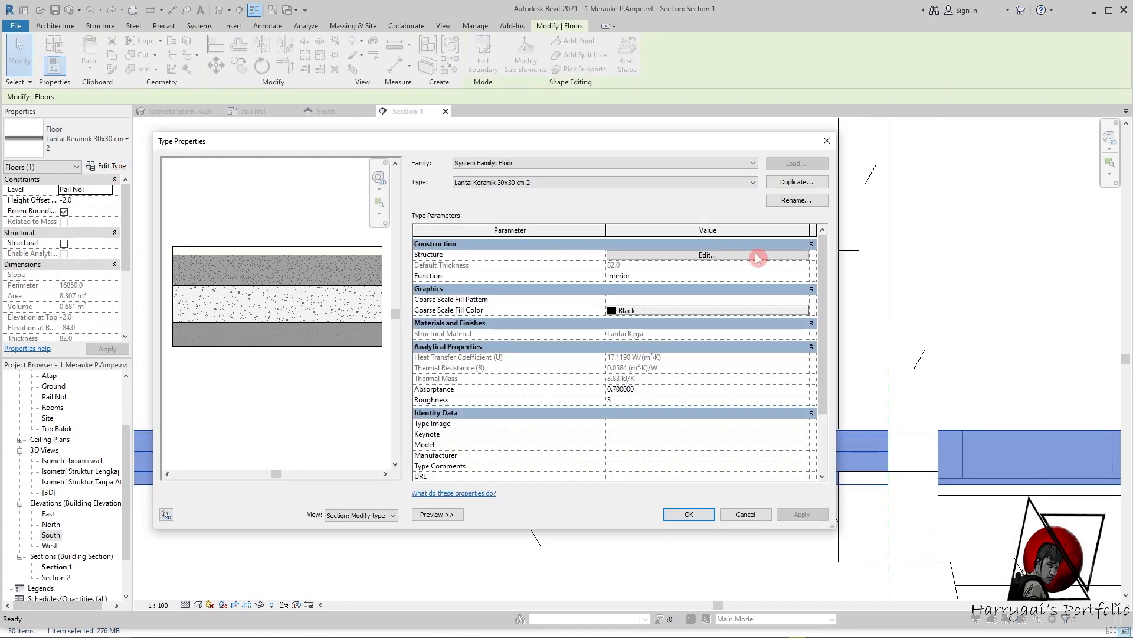
{"action": "left_click", "coordinate": [758, 257]}
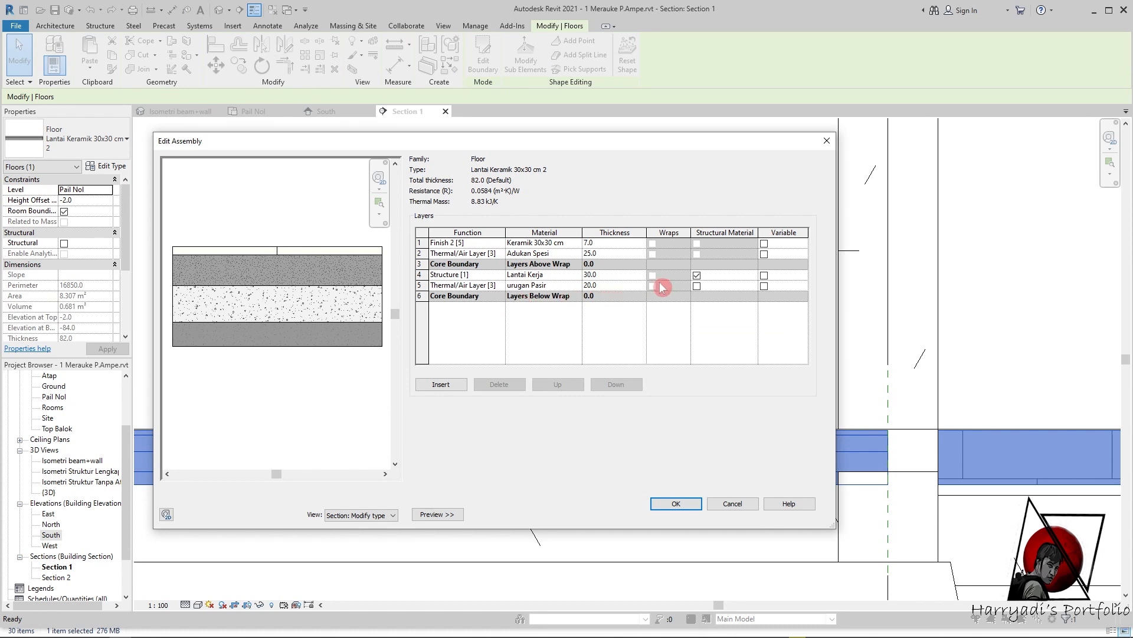
{"action": "left_click", "coordinate": [499, 385]}
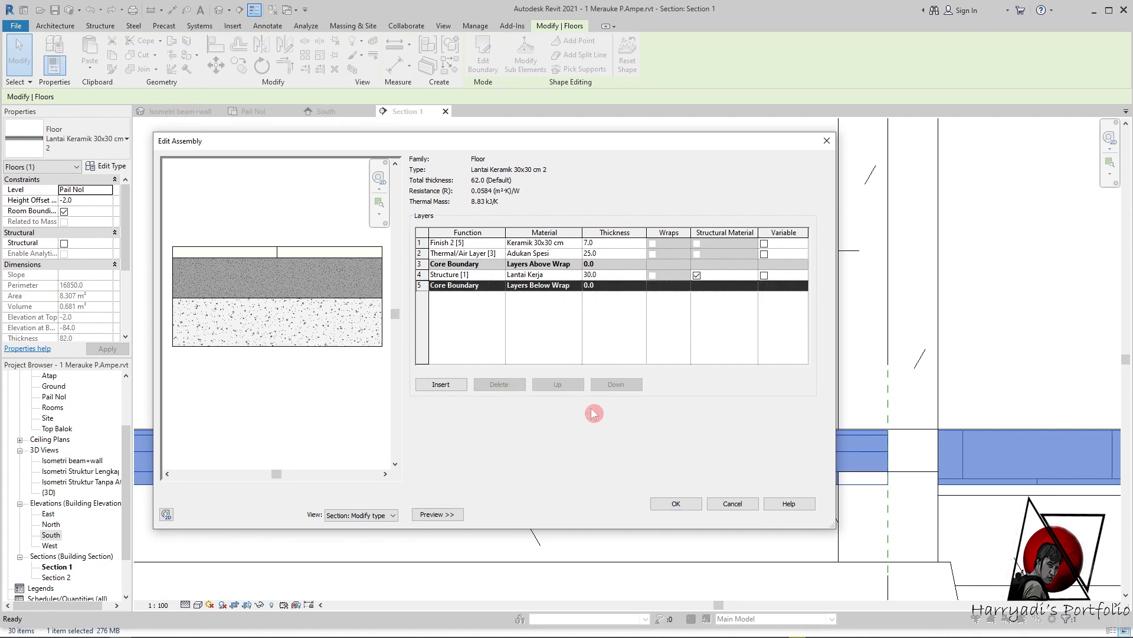
{"action": "left_click", "coordinate": [687, 508]}
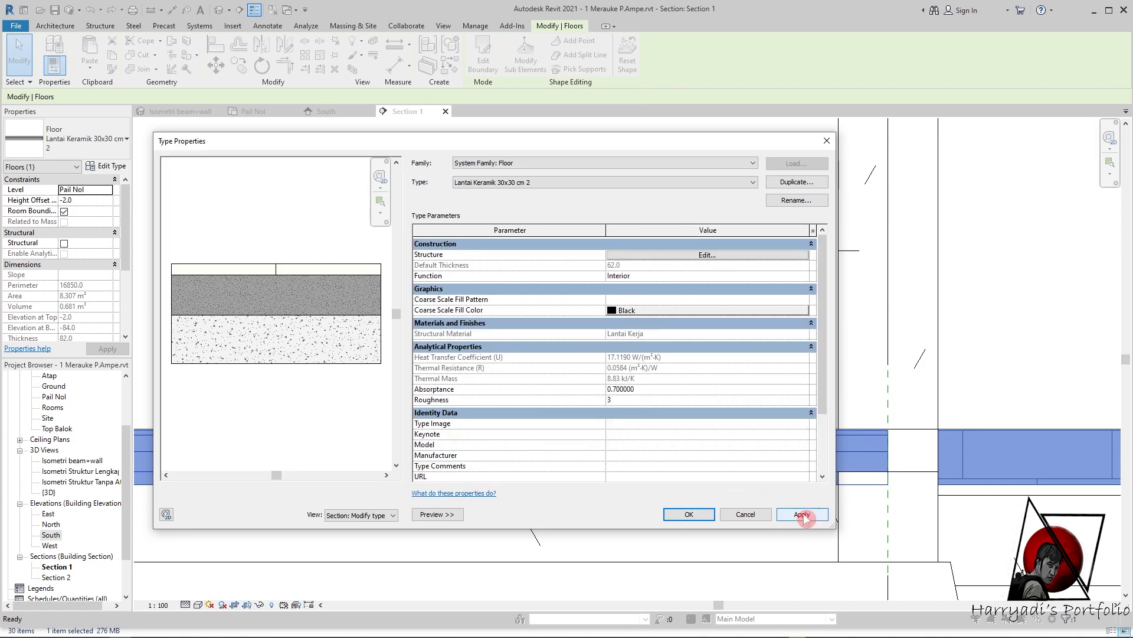
{"action": "left_click", "coordinate": [802, 517]}
{"action": "left_click", "coordinate": [688, 514]}
{"action": "left_click", "coordinate": [991, 377]}
{"action": "scroll", "coordinate": [863, 445], "scroll_direction": "down", "scroll_amount": 1}
{"action": "scroll", "coordinate": [891, 446], "scroll_direction": "up", "scroll_amount": 1}
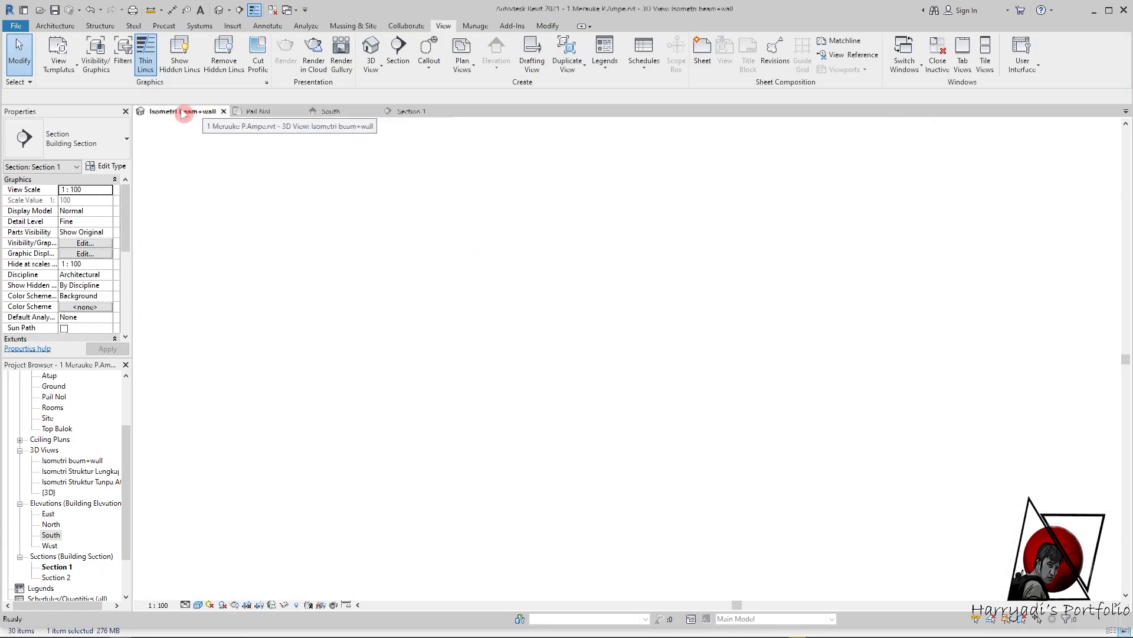
- In the Isometri beam+wall view, align the terrace floor's side edge with the outer face of the side beam
{"action": "left_click", "coordinate": [179, 112]}
{"action": "scroll", "coordinate": [761, 422], "scroll_direction": "down", "scroll_amount": 2}
{"action": "key", "text": "a"}
{"action": "key", "text": "l"}
{"action": "left_click", "coordinate": [719, 412]}
{"action": "left_click", "coordinate": [685, 406]}
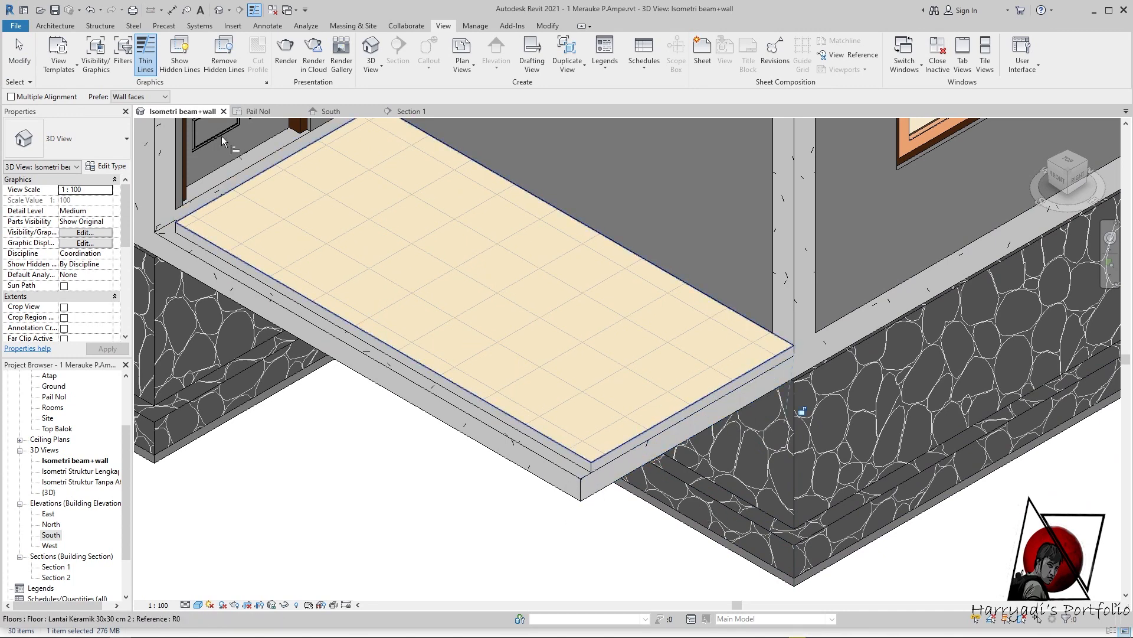
- In the Pail Nol plan, align the terrace floor's boundary between grids A and B with the wall face and outer beam edge, and finish the sketch
{"action": "left_click", "coordinate": [260, 111]}
{"action": "key", "text": "Escape"}
{"action": "scroll", "coordinate": [598, 511], "scroll_direction": "up", "scroll_amount": 2}
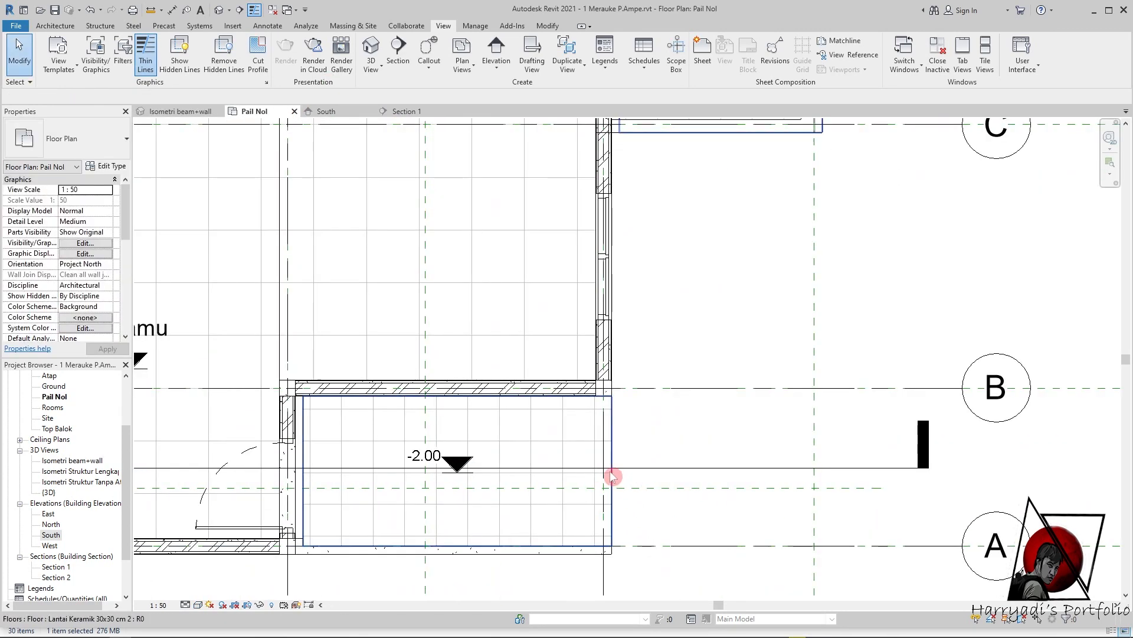
{"action": "left_click", "coordinate": [613, 476]}
{"action": "left_click", "coordinate": [523, 58]}
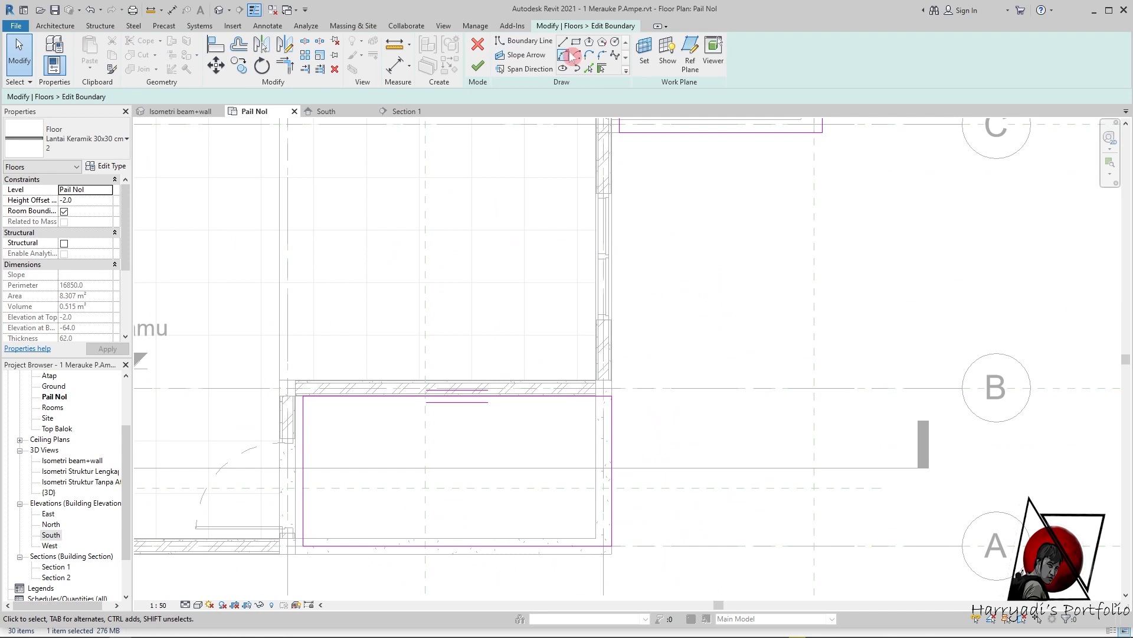
{"action": "key", "text": "a"}
{"action": "key", "text": "l"}
{"action": "scroll", "coordinate": [540, 501], "scroll_direction": "up", "scroll_amount": 3}
{"action": "left_click", "coordinate": [378, 399]}
{"action": "left_click", "coordinate": [389, 354]}
{"action": "left_click", "coordinate": [478, 65]}
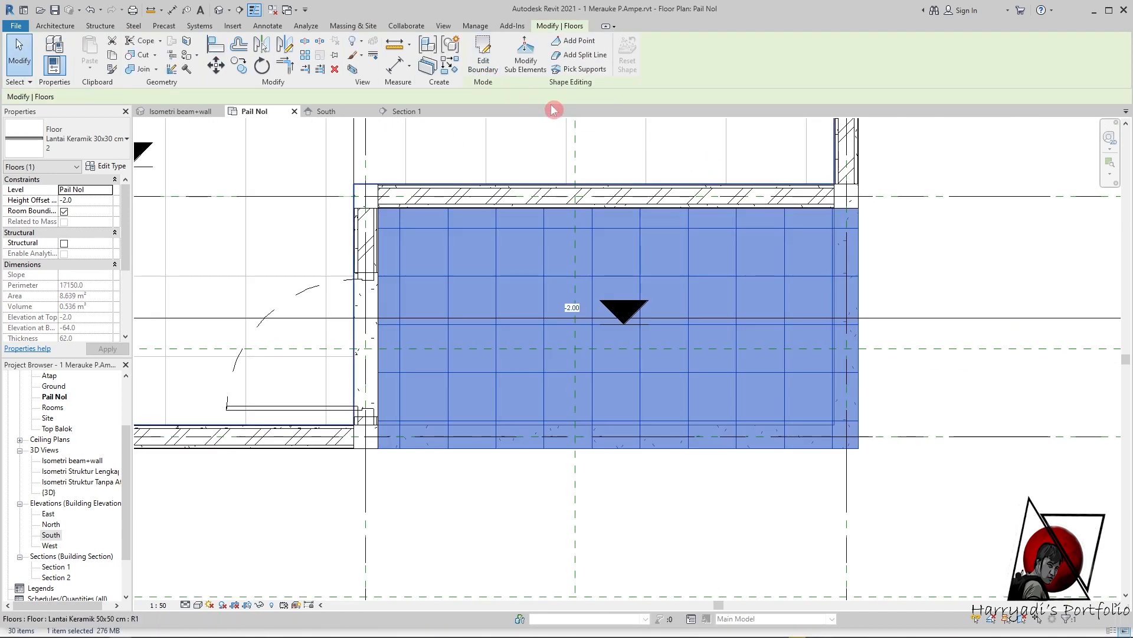
- Return to the Isometri beam+wall view and delete the brick walls along the near side and front edge of the double-door terrace floor
{"action": "left_click", "coordinate": [182, 111]}
{"action": "left_click", "coordinate": [633, 574]}
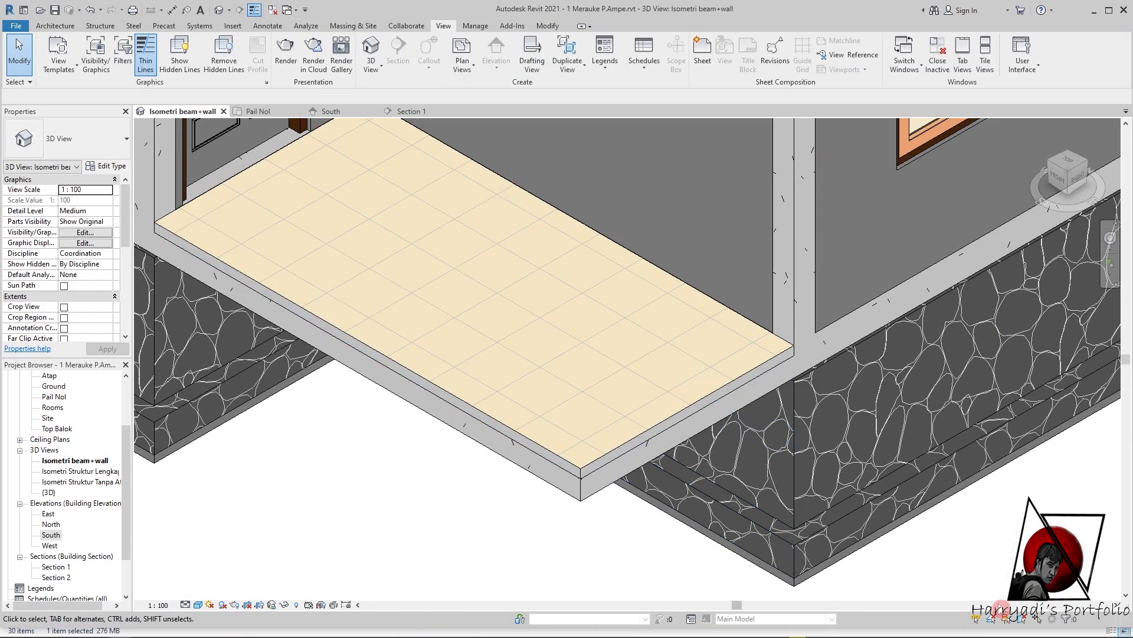
{"action": "scroll", "coordinate": [772, 392], "scroll_direction": "down", "scroll_amount": 3}
{"action": "scroll", "coordinate": [505, 448], "scroll_direction": "up", "scroll_amount": 3}
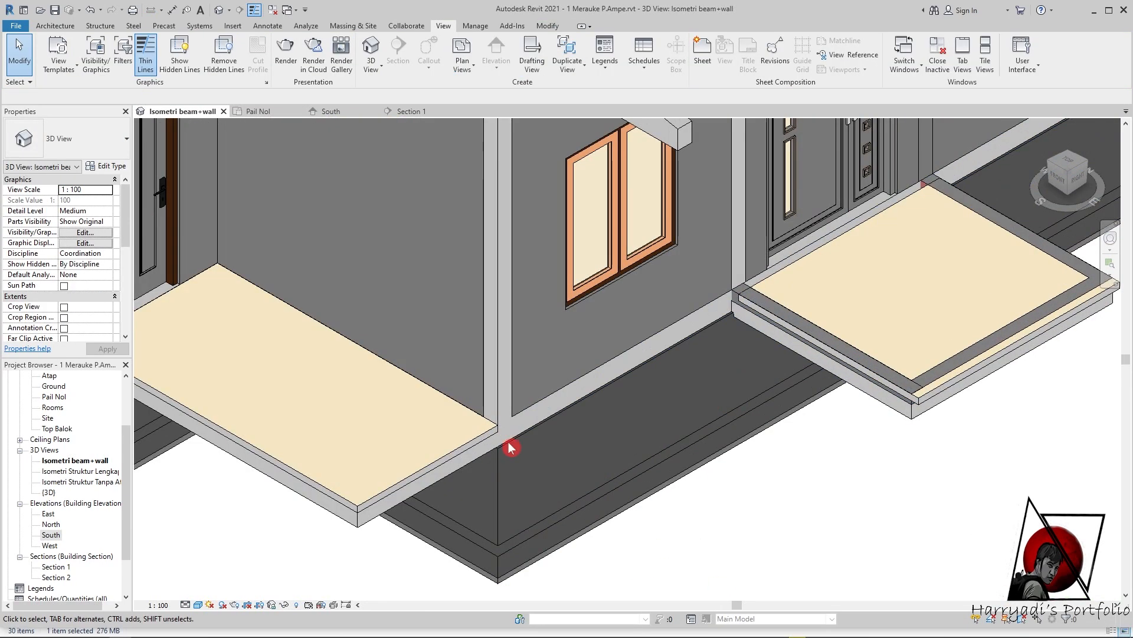
{"action": "scroll", "coordinate": [936, 392], "scroll_direction": "up", "scroll_amount": 4}
{"action": "left_click", "coordinate": [818, 417]}
{"action": "key", "text": "Delete"}
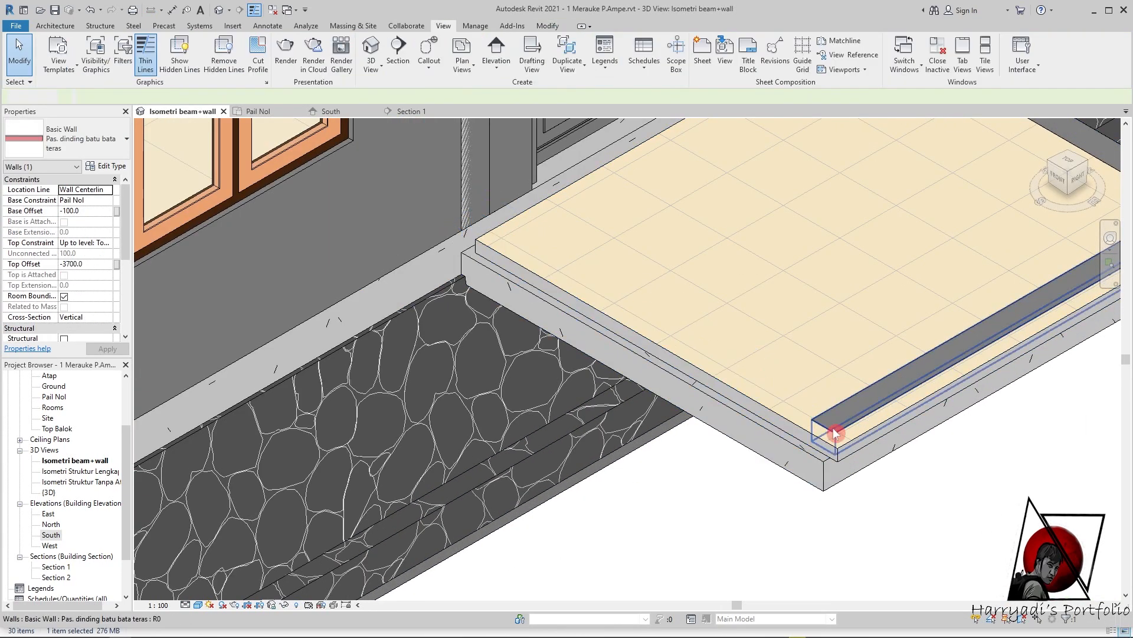
{"action": "left_click", "coordinate": [848, 429]}
{"action": "key", "text": "Delete"}
- Examine the type properties and layer structure of the double-door terrace floor, leaving them as they are
{"action": "left_click", "coordinate": [850, 448]}
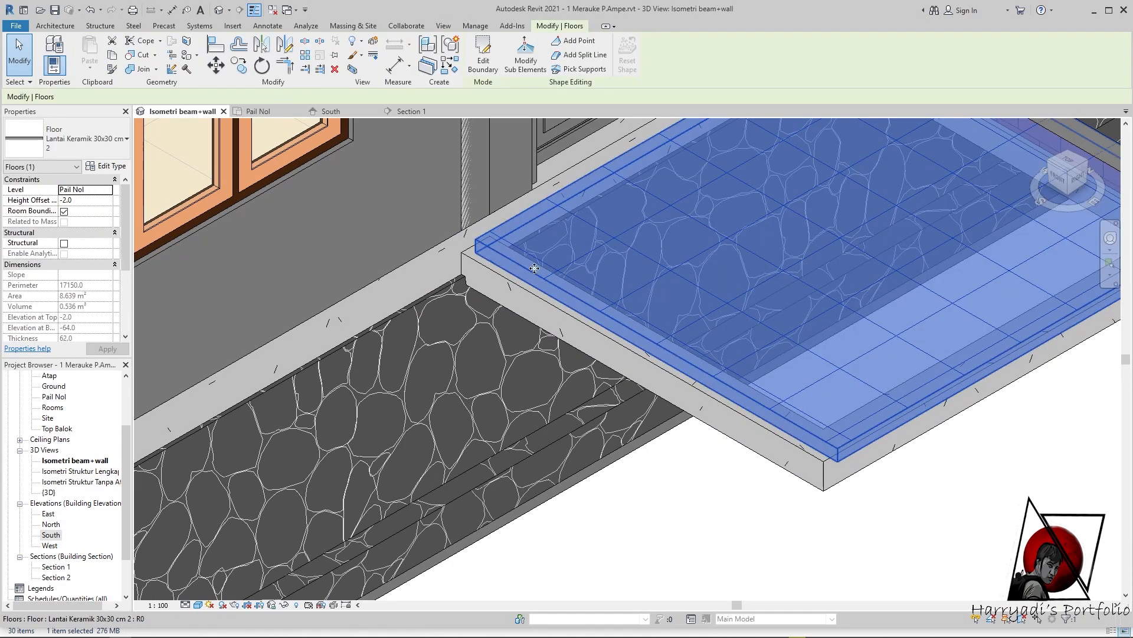
{"action": "left_click", "coordinate": [105, 166]}
{"action": "left_click", "coordinate": [732, 260]}
{"action": "left_click", "coordinate": [827, 142]}
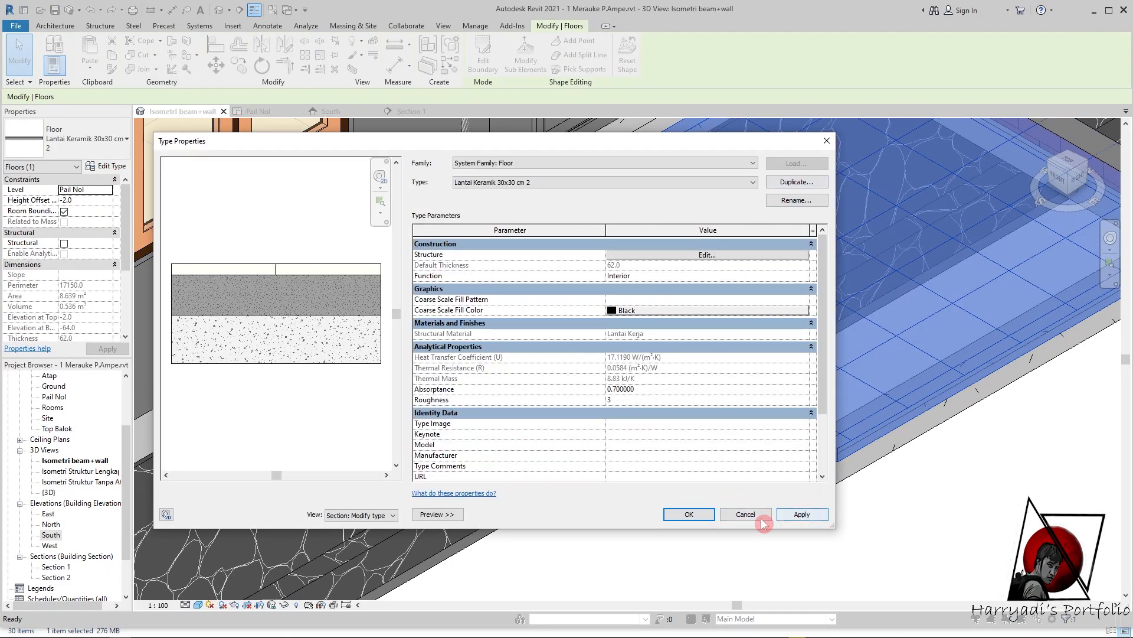
{"action": "left_click", "coordinate": [764, 523]}
- Delete the remaining brick wall along the far side of the double-door terrace floor
{"action": "scroll", "coordinate": [903, 250], "scroll_direction": "down", "scroll_amount": 2}
{"action": "left_click", "coordinate": [949, 282]}
{"action": "key", "text": "Delete"}
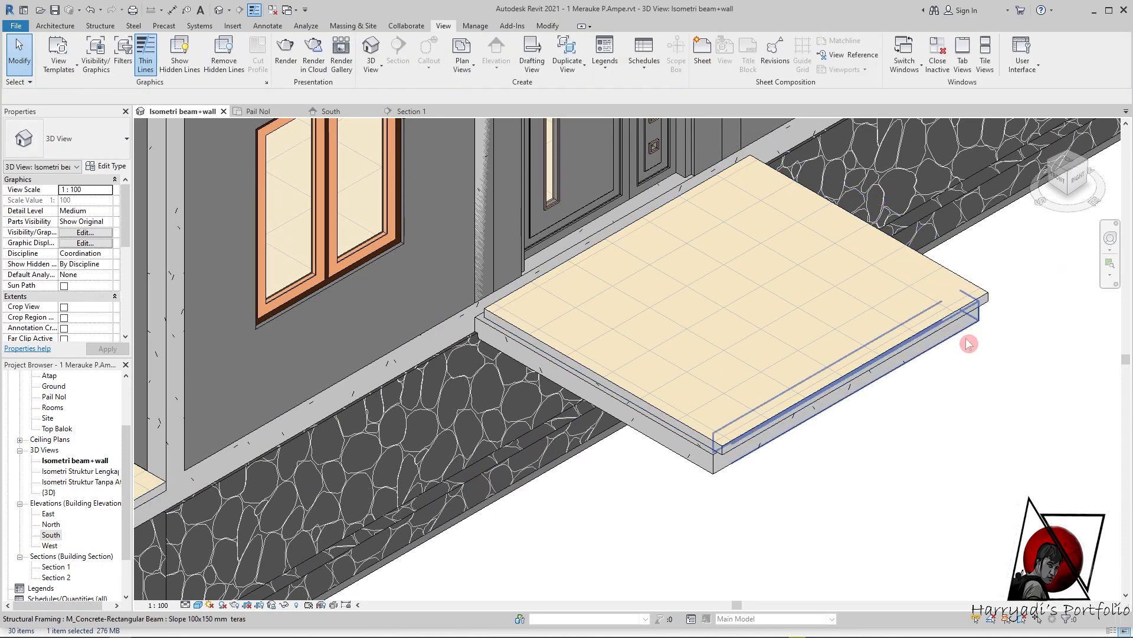
- In the Pail Nol plan, align the double-door terrace floor's boundary with the wall face, the front reference line and grids C and D
{"action": "left_click", "coordinate": [258, 111]}
{"action": "scroll", "coordinate": [575, 495], "scroll_direction": "down", "scroll_amount": 5}
{"action": "scroll", "coordinate": [729, 261], "scroll_direction": "up", "scroll_amount": 5}
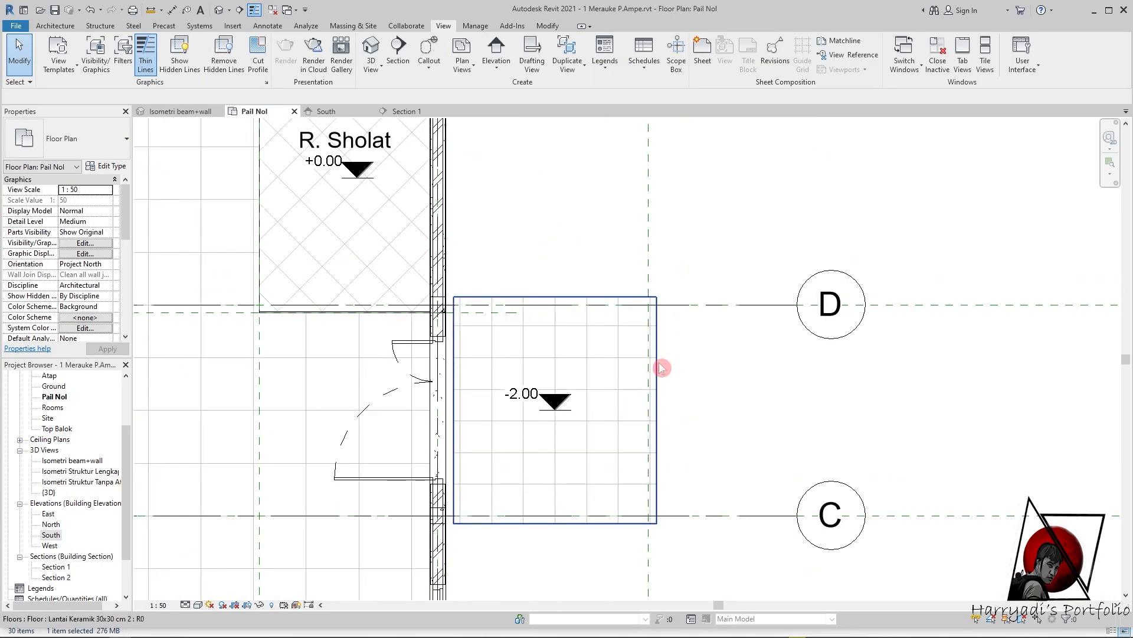
{"action": "left_click", "coordinate": [657, 367]}
{"action": "left_click", "coordinate": [481, 53]}
{"action": "scroll", "coordinate": [491, 265], "scroll_direction": "up", "scroll_amount": 2}
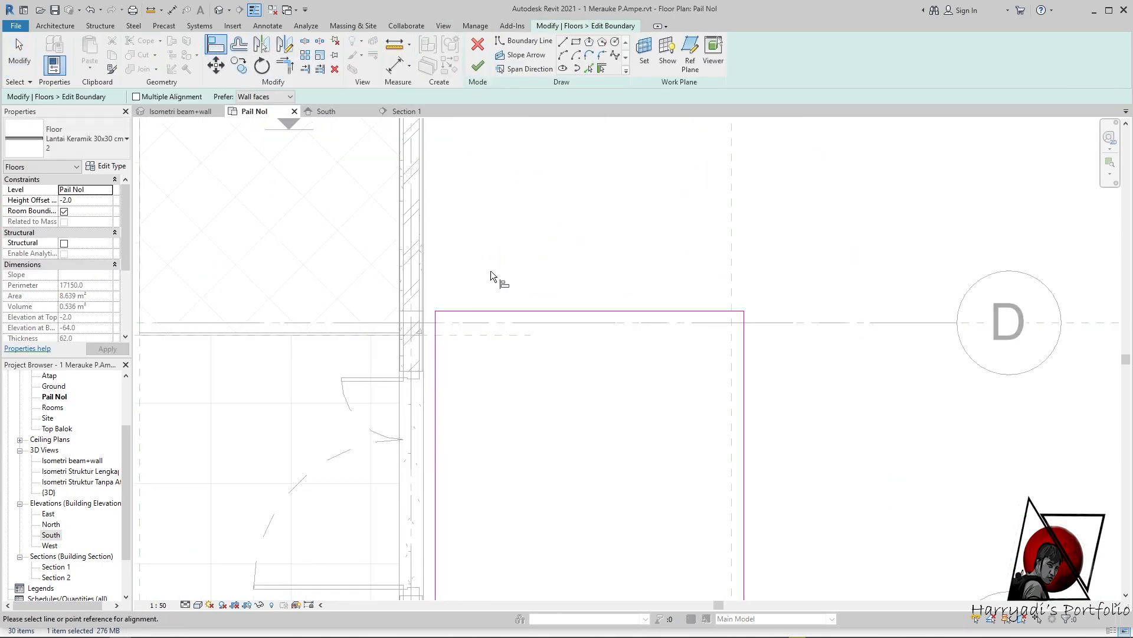
{"action": "scroll", "coordinate": [479, 268], "scroll_direction": "down", "scroll_amount": 2}
{"action": "scroll", "coordinate": [702, 548], "scroll_direction": "up", "scroll_amount": 2}
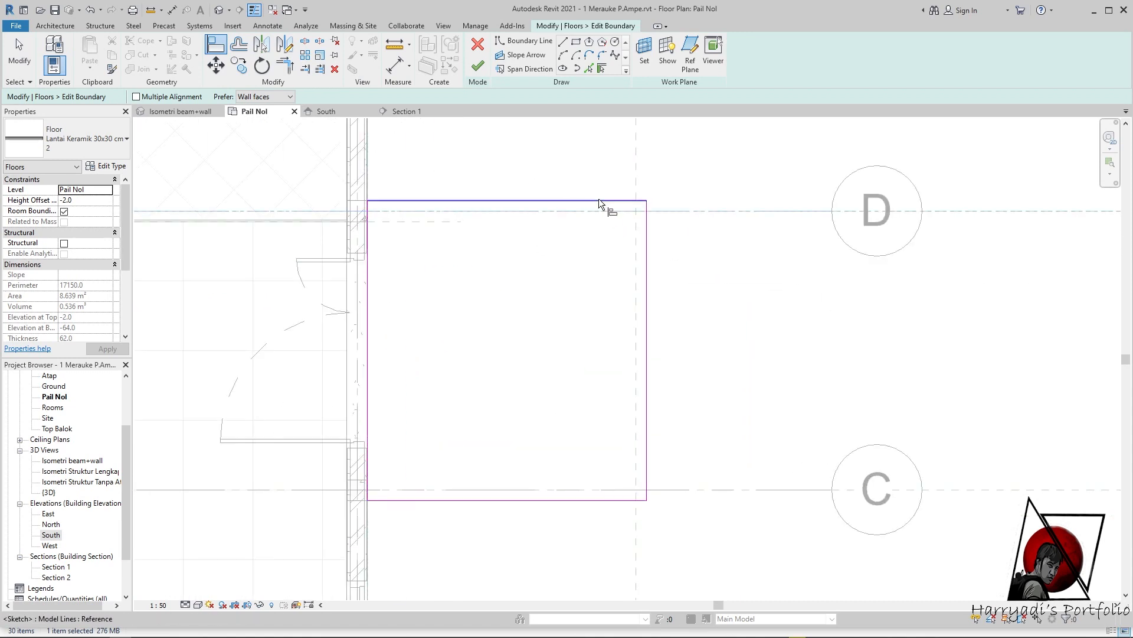
{"action": "left_click", "coordinate": [646, 278]}
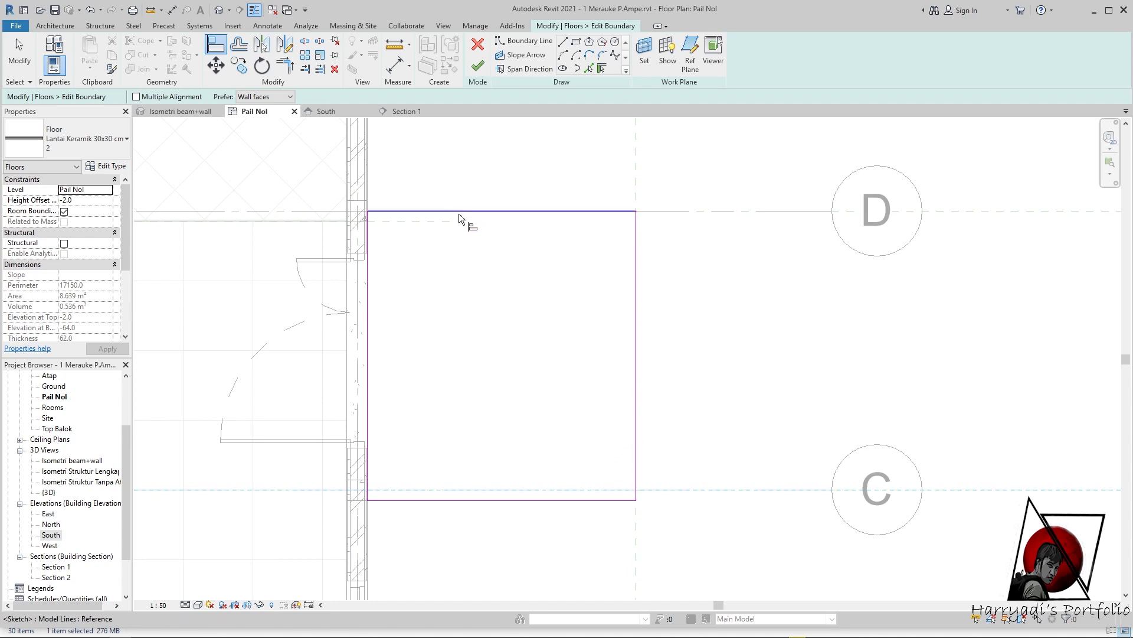
{"action": "left_click", "coordinate": [477, 66]}
{"action": "left_click", "coordinate": [226, 130]}
- In the Isometri beam+wall view, adjust the z offset of the double-door terrace's edge beams so they meet the floor's underside
{"action": "left_click", "coordinate": [180, 111]}
{"action": "scroll", "coordinate": [354, 342], "scroll_direction": "up", "scroll_amount": 5}
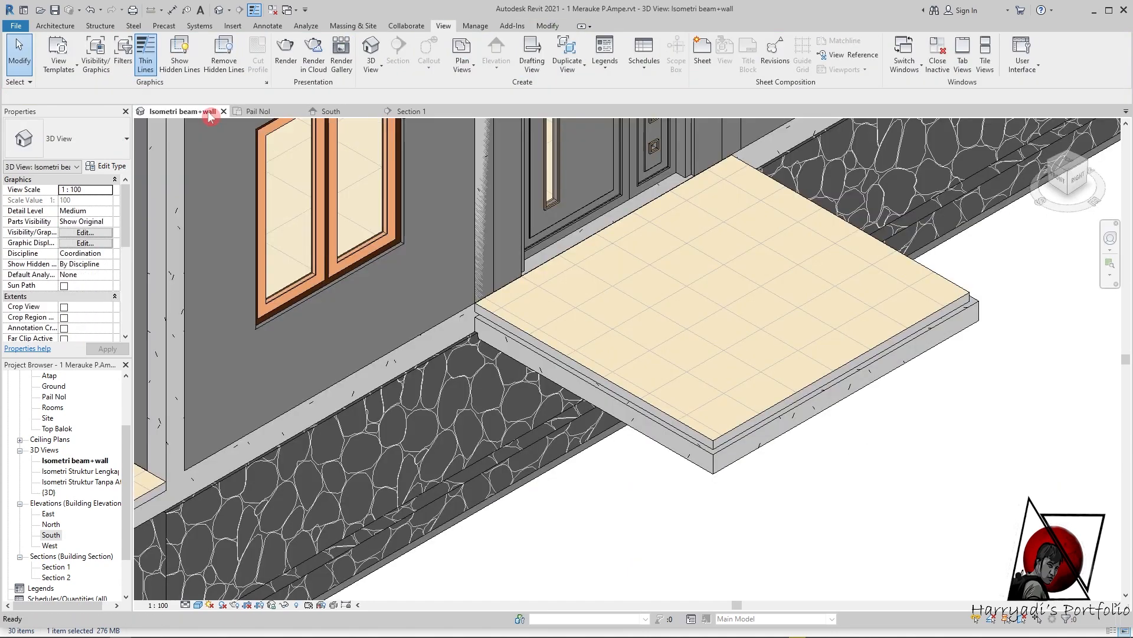
{"action": "scroll", "coordinate": [525, 254], "scroll_direction": "down", "scroll_amount": 3}
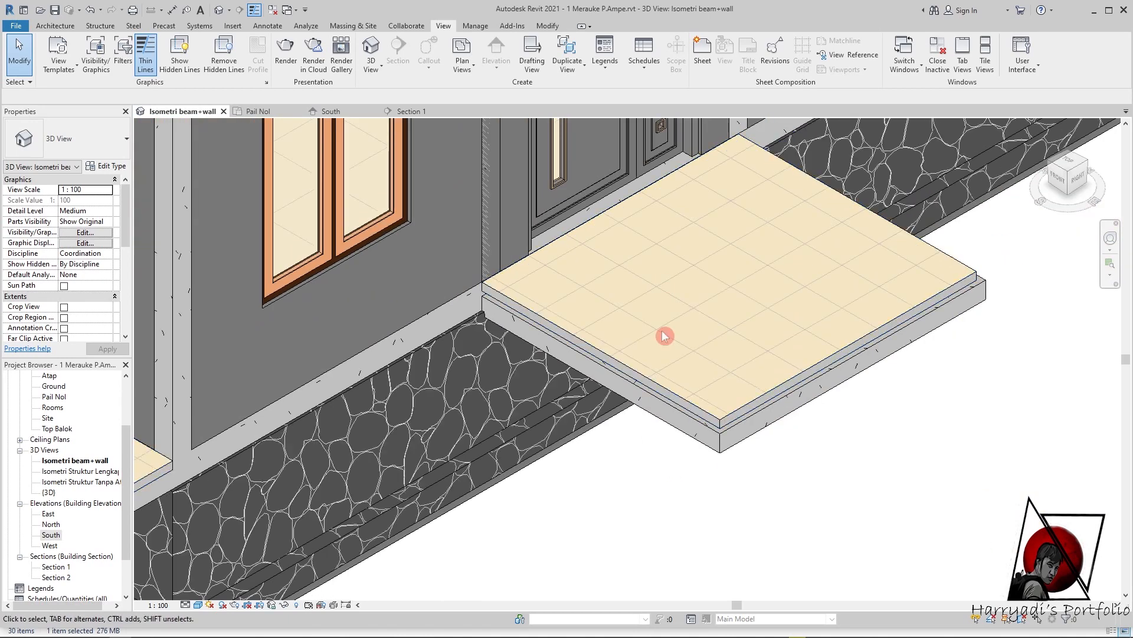
{"action": "left_click", "coordinate": [706, 435]}
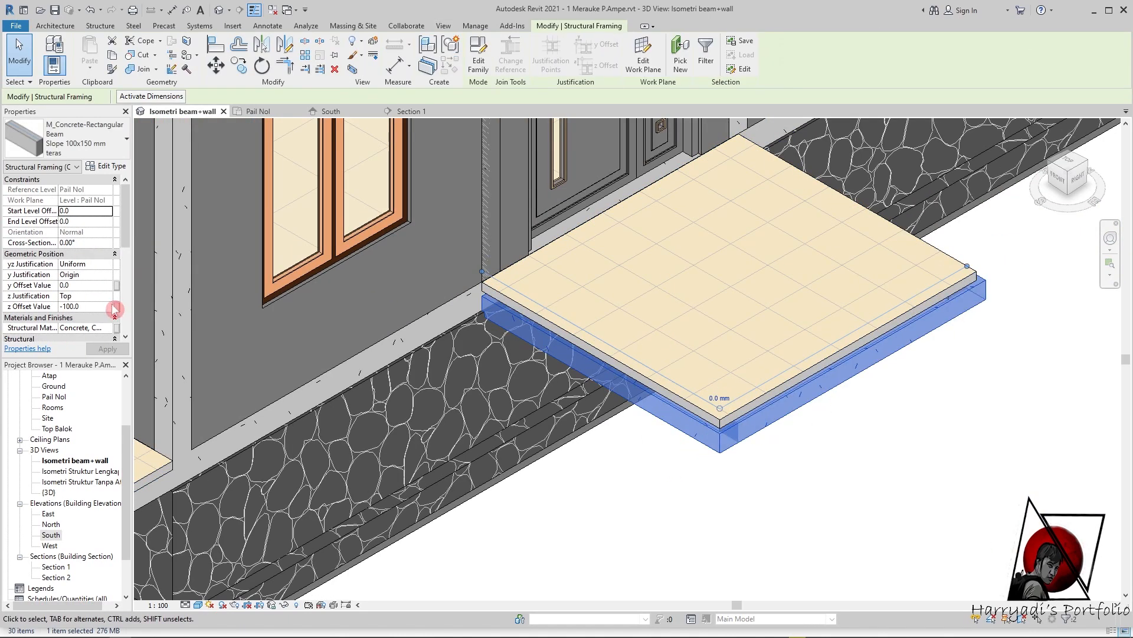
{"action": "left_click", "coordinate": [118, 171]}
{"action": "left_click", "coordinate": [813, 147]}
{"action": "middle_click_drag", "start_coordinate": [909, 399], "coordinate": [779, 405], "text": "shift"}
{"action": "left_click", "coordinate": [790, 395], "text": "ctrl"}
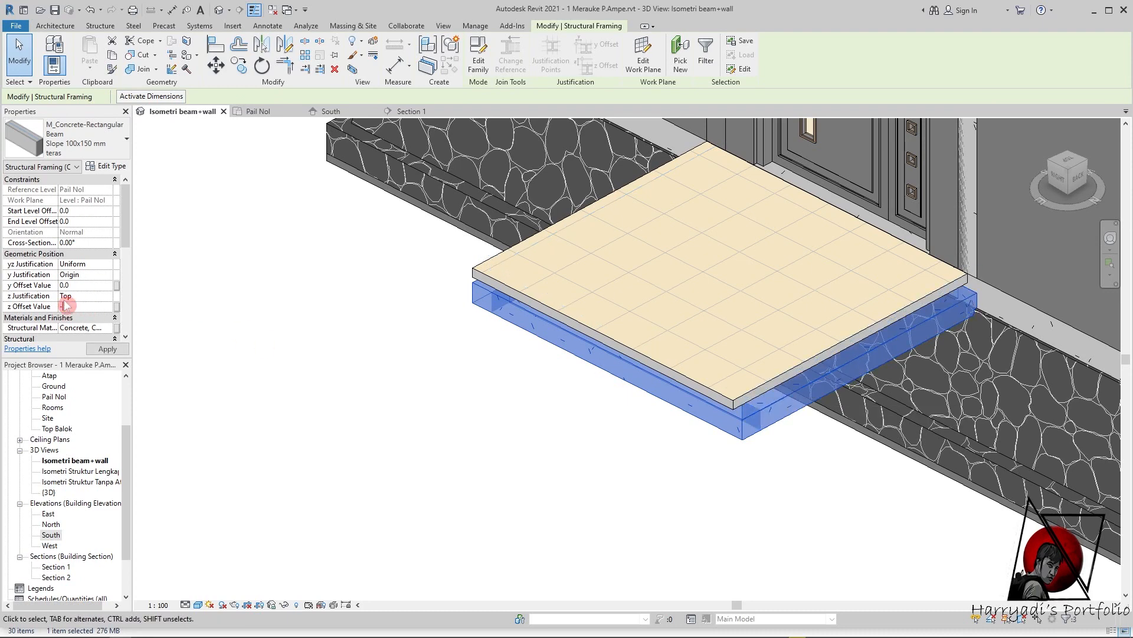
{"action": "left_click", "coordinate": [212, 390]}
{"action": "scroll", "coordinate": [885, 319], "scroll_direction": "up", "scroll_amount": 2}
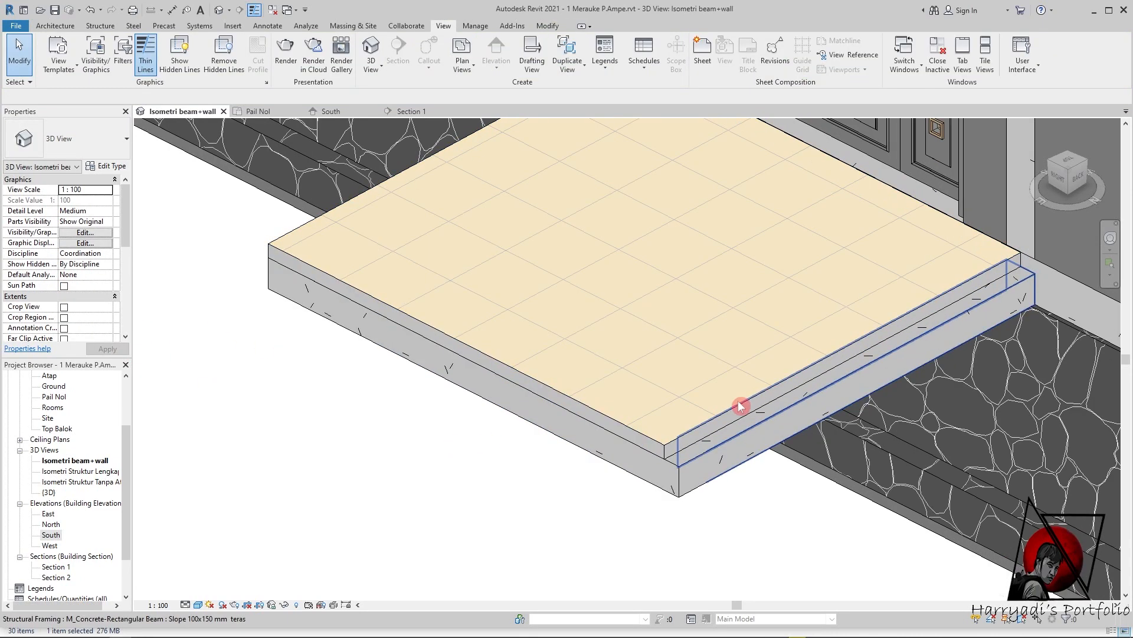
- In the Pail Nol plan, align the double-door terrace floor's boundary near grid D with the edge beam's outer face and finish the sketch
{"action": "left_click", "coordinate": [275, 111]}
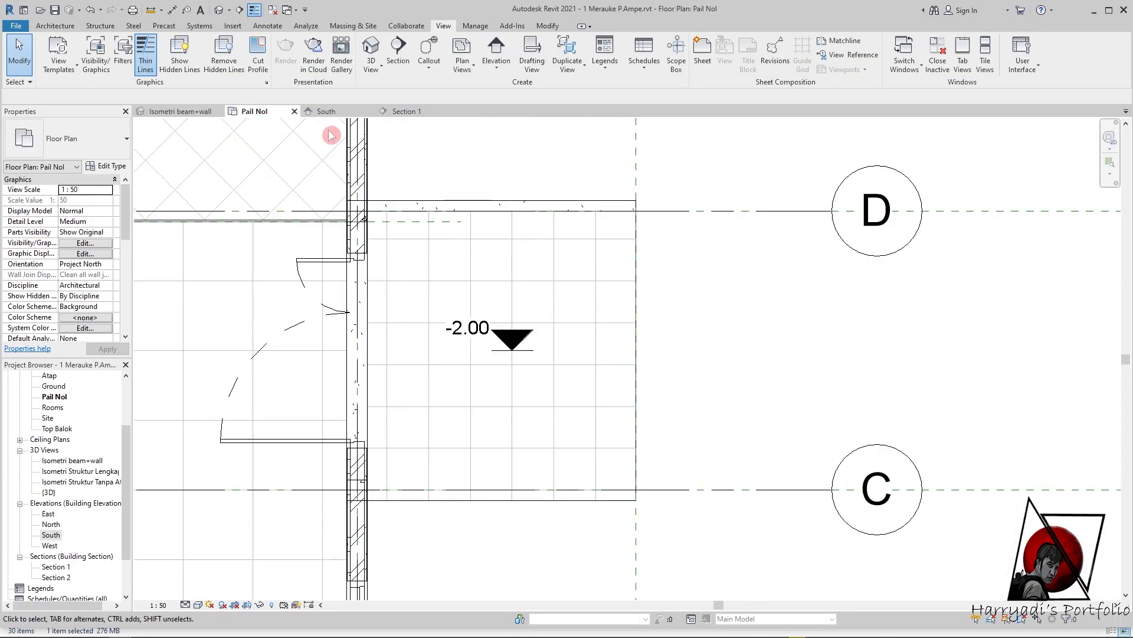
{"action": "scroll", "coordinate": [656, 386], "scroll_direction": "down", "scroll_amount": 1}
{"action": "left_click", "coordinate": [640, 332]}
{"action": "left_click", "coordinate": [480, 59]}
{"action": "key", "text": "a"}
{"action": "key", "text": "l"}
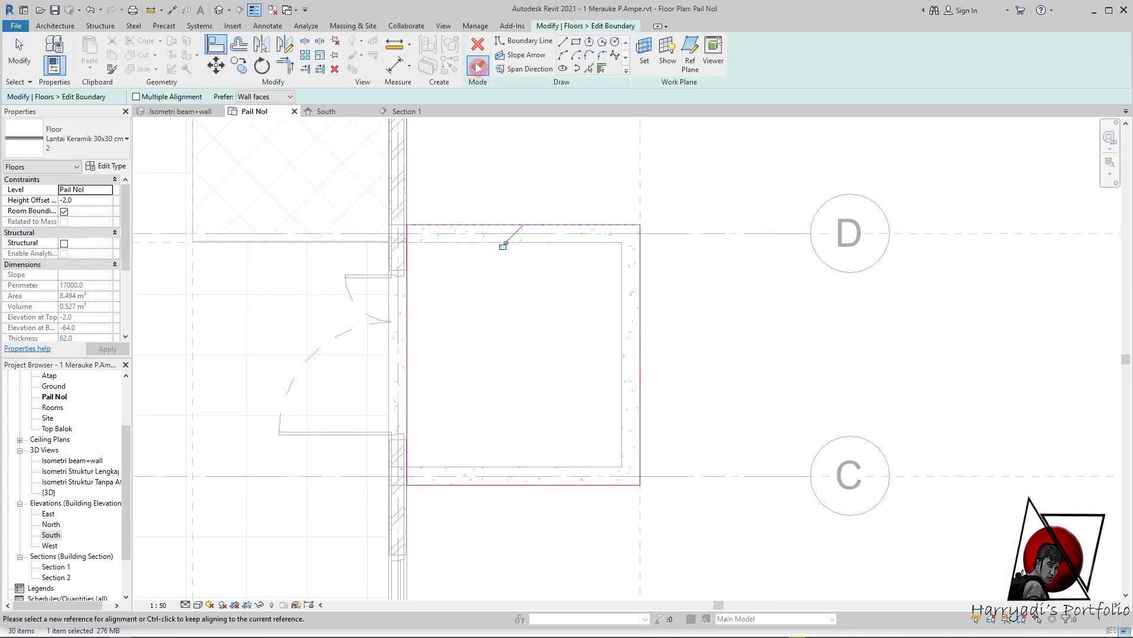
{"action": "left_click", "coordinate": [478, 67]}
- Return to the Isometri beam+wall view and examine both terrace floors and their edge beams from several angles
{"action": "left_click", "coordinate": [180, 112]}
{"action": "scroll", "coordinate": [743, 381], "scroll_direction": "down", "scroll_amount": 3}
{"action": "middle_click_drag", "start_coordinate": [596, 424], "coordinate": [725, 488], "text": "shift"}
{"action": "scroll", "coordinate": [725, 490], "scroll_direction": "down", "scroll_amount": 1}
{"action": "left_click", "coordinate": [1034, 146]}
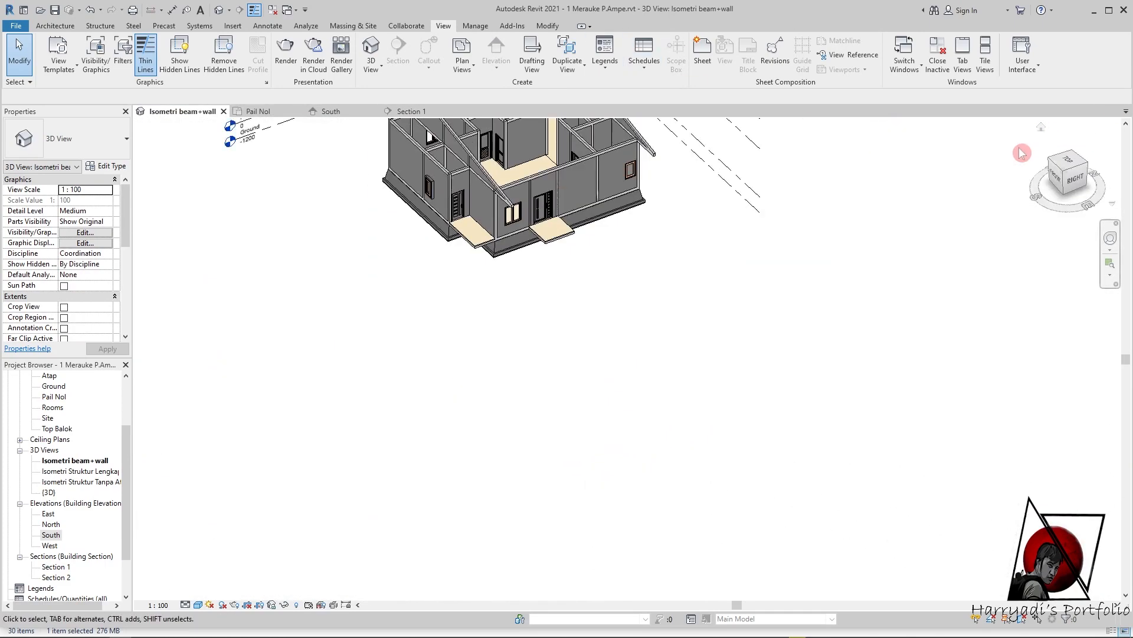
{"action": "scroll", "coordinate": [725, 472], "scroll_direction": "up", "scroll_amount": 2}
{"action": "scroll", "coordinate": [661, 498], "scroll_direction": "up", "scroll_amount": 3}
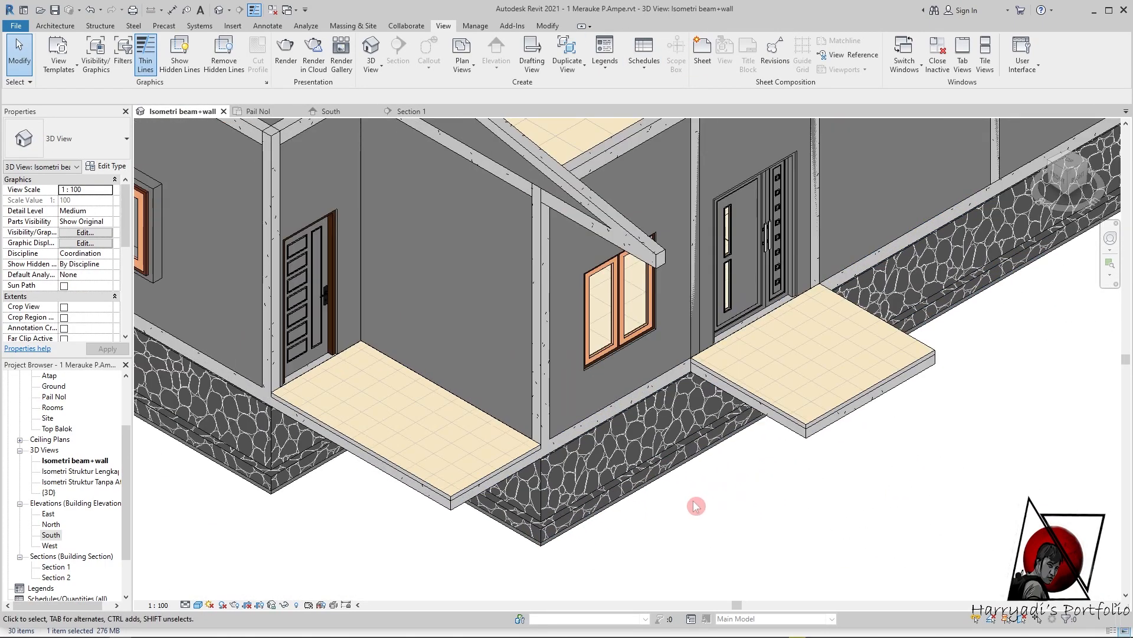
{"action": "middle_click_drag", "start_coordinate": [1004, 393], "coordinate": [873, 456], "text": "shift"}
- Open Section 1 and set its detail level to Medium and its view scale to 1:50
{"action": "left_click", "coordinate": [408, 111]}
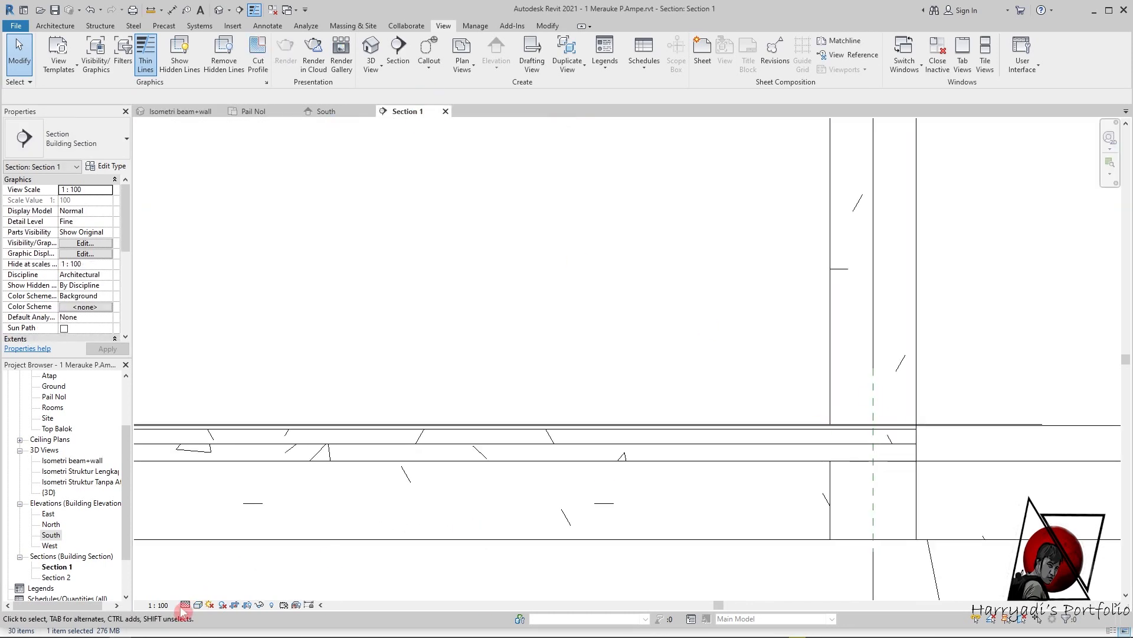
{"action": "scroll", "coordinate": [847, 405], "scroll_direction": "down", "scroll_amount": 3}
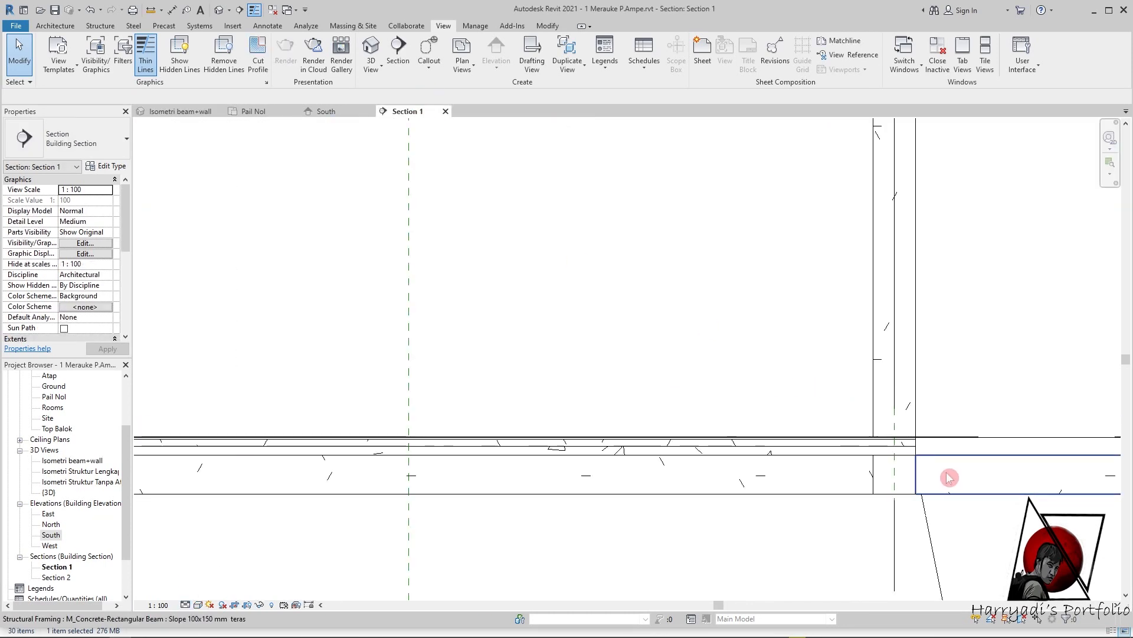
{"action": "left_click", "coordinate": [158, 604]}
{"action": "left_click", "coordinate": [189, 513]}
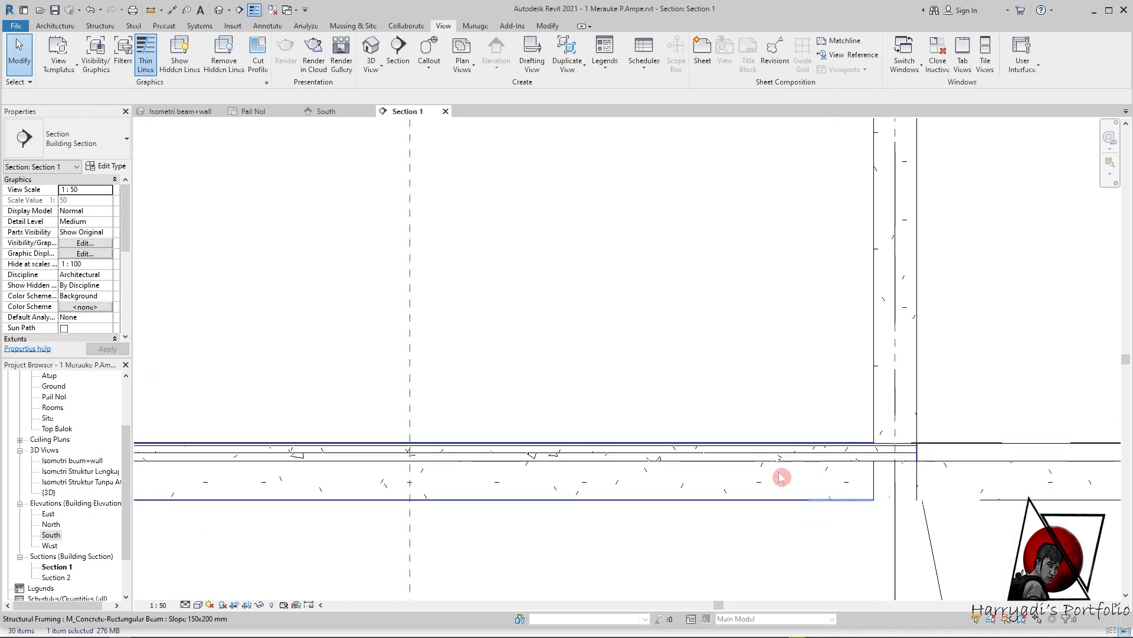
- Examine how the terrace floor layers display along the section, clear the selection, and save the project
{"action": "scroll", "coordinate": [872, 450], "scroll_direction": "down", "scroll_amount": 1}
{"action": "scroll", "coordinate": [865, 462], "scroll_direction": "up", "scroll_amount": 3}
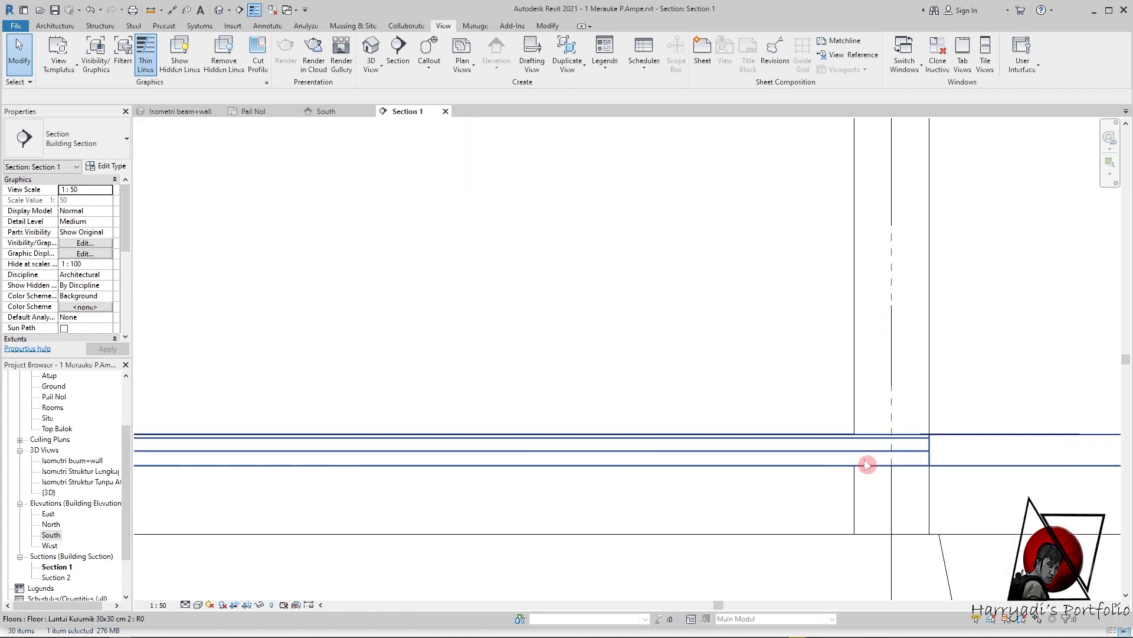
{"action": "left_click", "coordinate": [430, 451]}
{"action": "scroll", "coordinate": [817, 472], "scroll_direction": "up", "scroll_amount": 1}
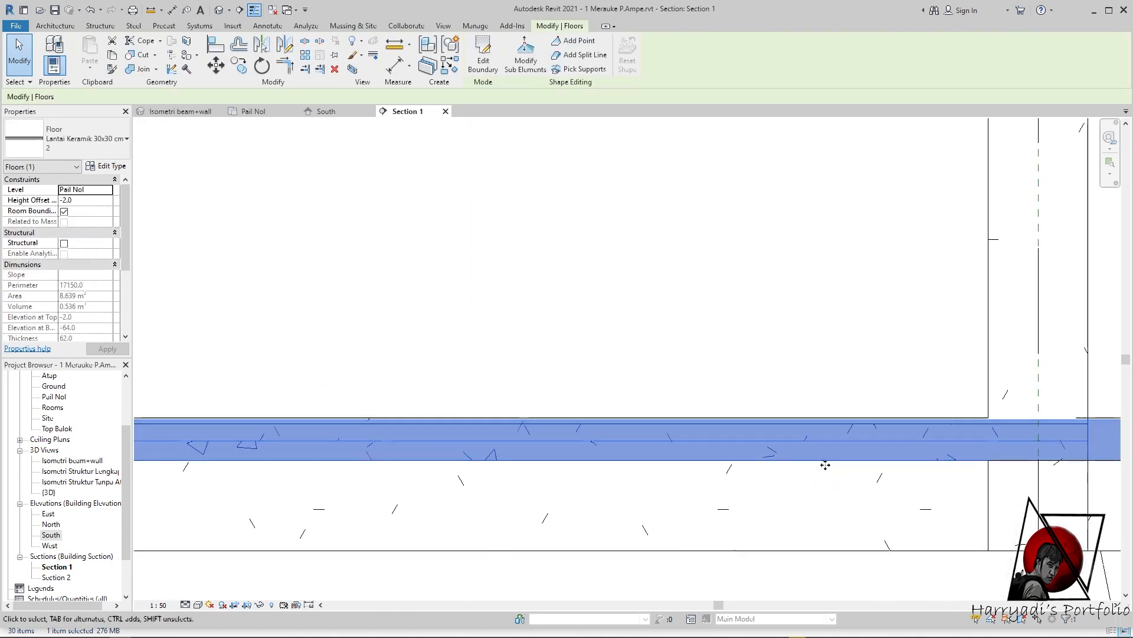
{"action": "scroll", "coordinate": [823, 375], "scroll_direction": "down", "scroll_amount": 3}
{"action": "scroll", "coordinate": [585, 384], "scroll_direction": "up", "scroll_amount": 4}
{"action": "scroll", "coordinate": [585, 384], "scroll_direction": "down", "scroll_amount": 2}
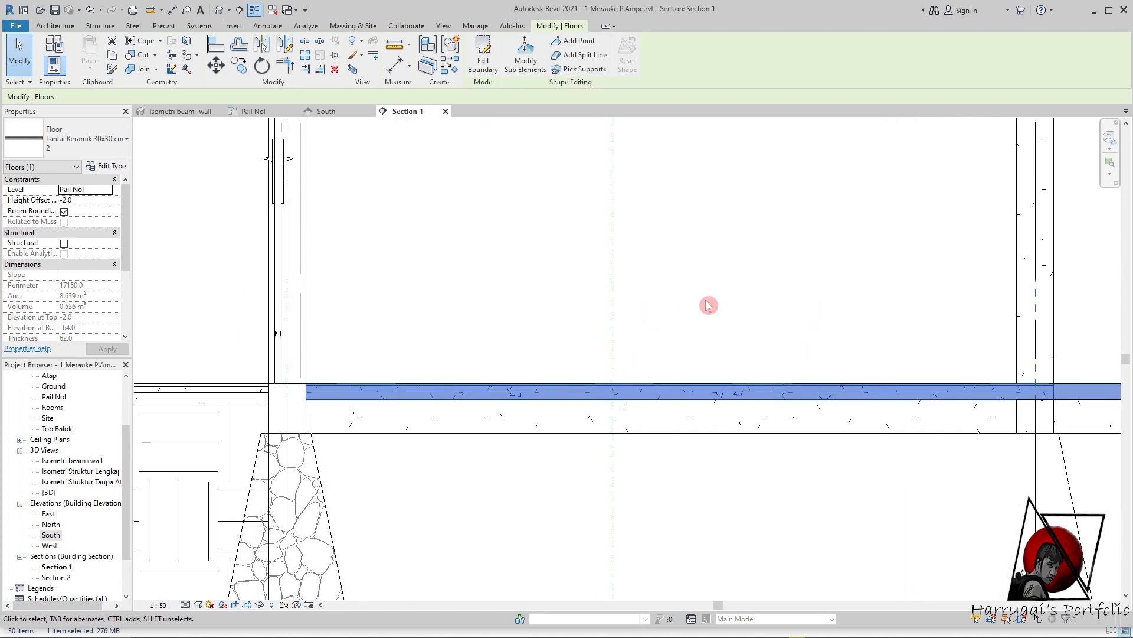
{"action": "left_click", "coordinate": [957, 354]}
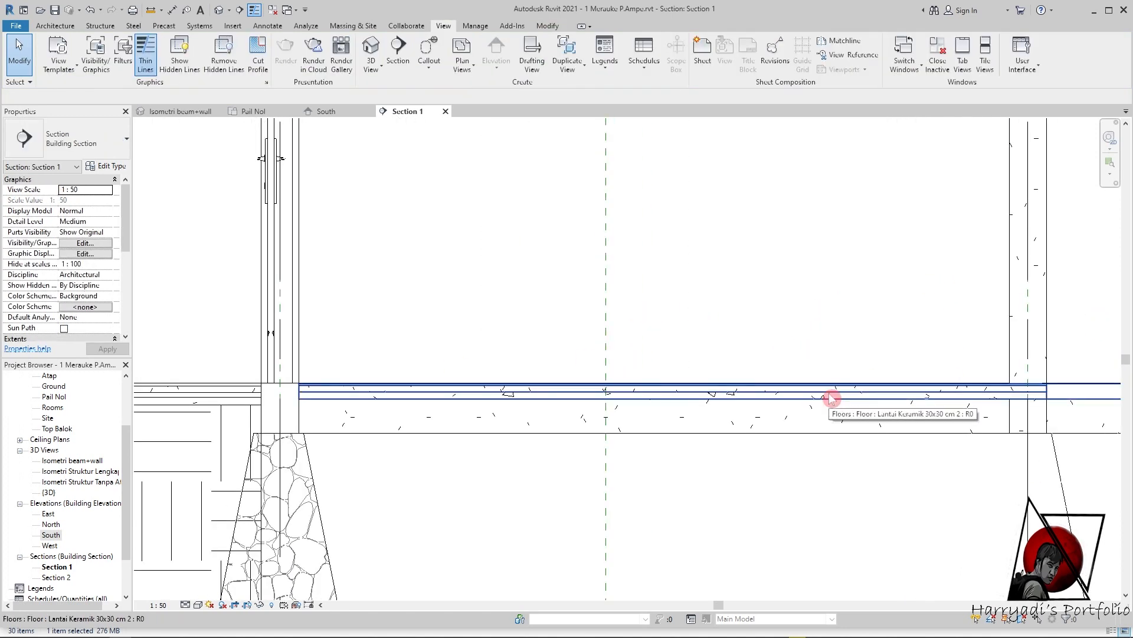
{"action": "left_click", "coordinate": [54, 10]}
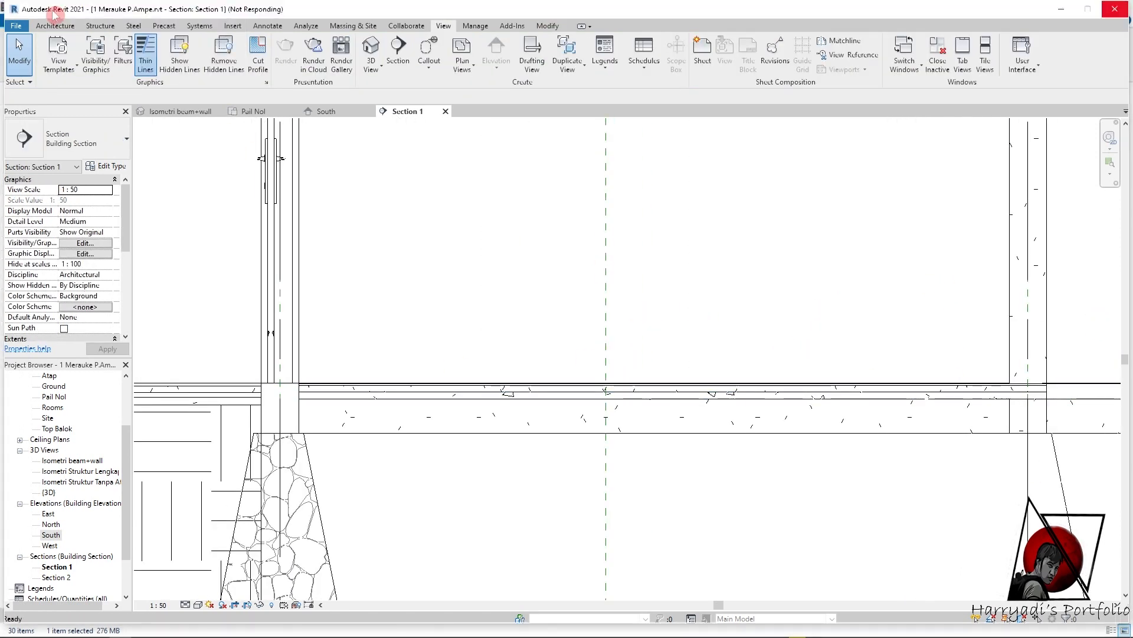
- Examine the Keramik 30x30 cut pattern settings of the terrace floor's ceramic finish material, closing all dialogs without changes
{"action": "scroll", "coordinate": [857, 392], "scroll_direction": "up", "scroll_amount": 3}
{"action": "scroll", "coordinate": [760, 378], "scroll_direction": "up", "scroll_amount": 2}
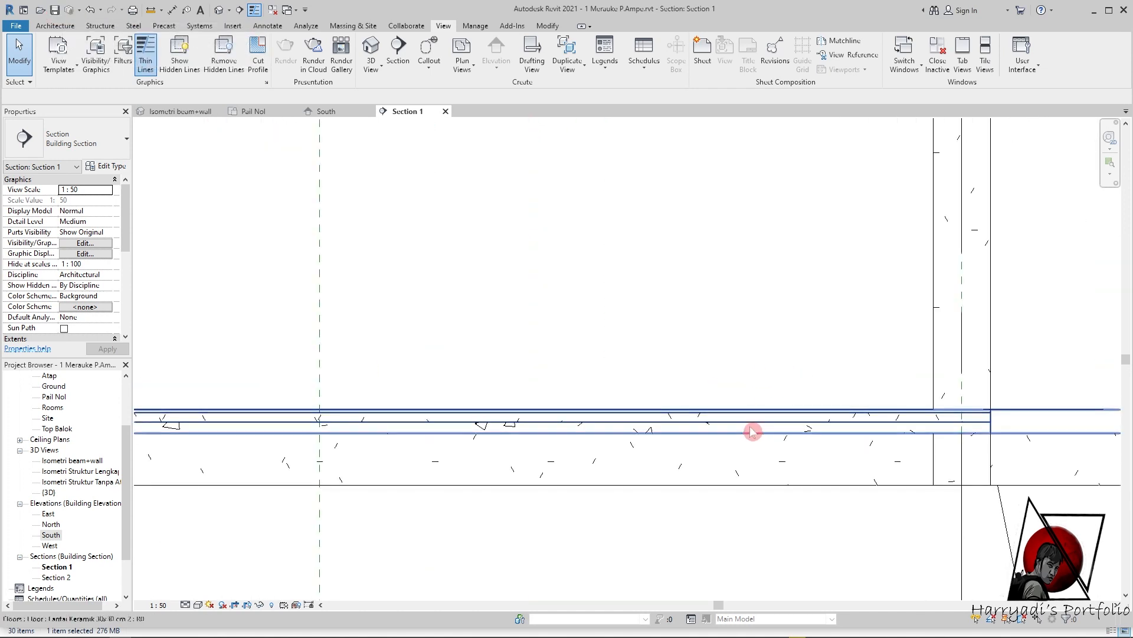
{"action": "left_click", "coordinate": [752, 430]}
{"action": "left_click", "coordinate": [107, 166]}
{"action": "left_click", "coordinate": [665, 254]}
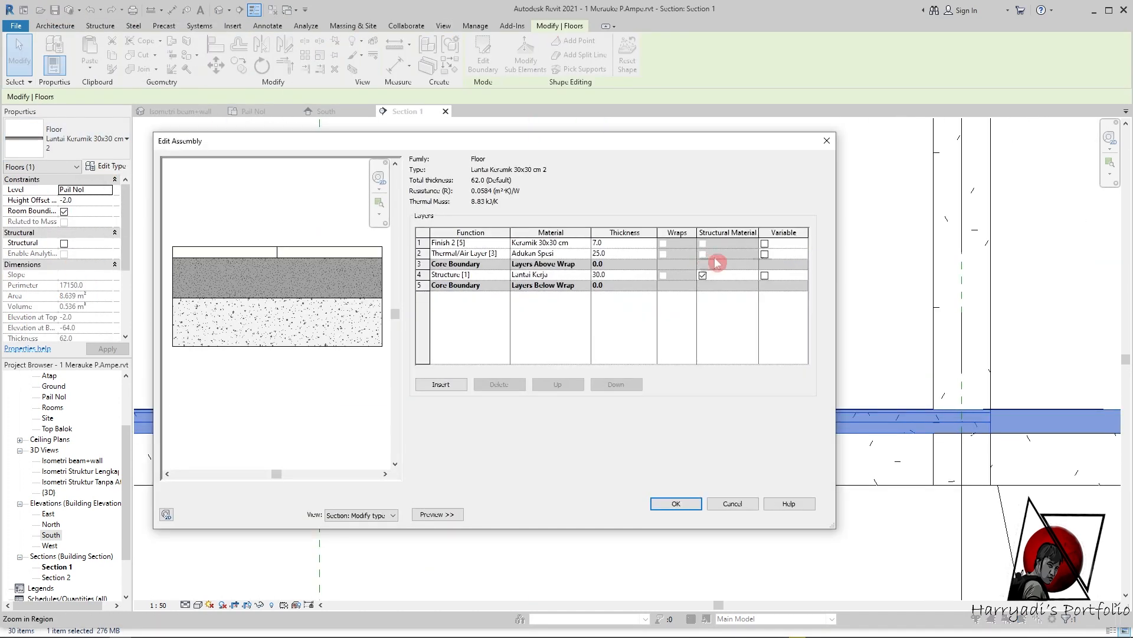
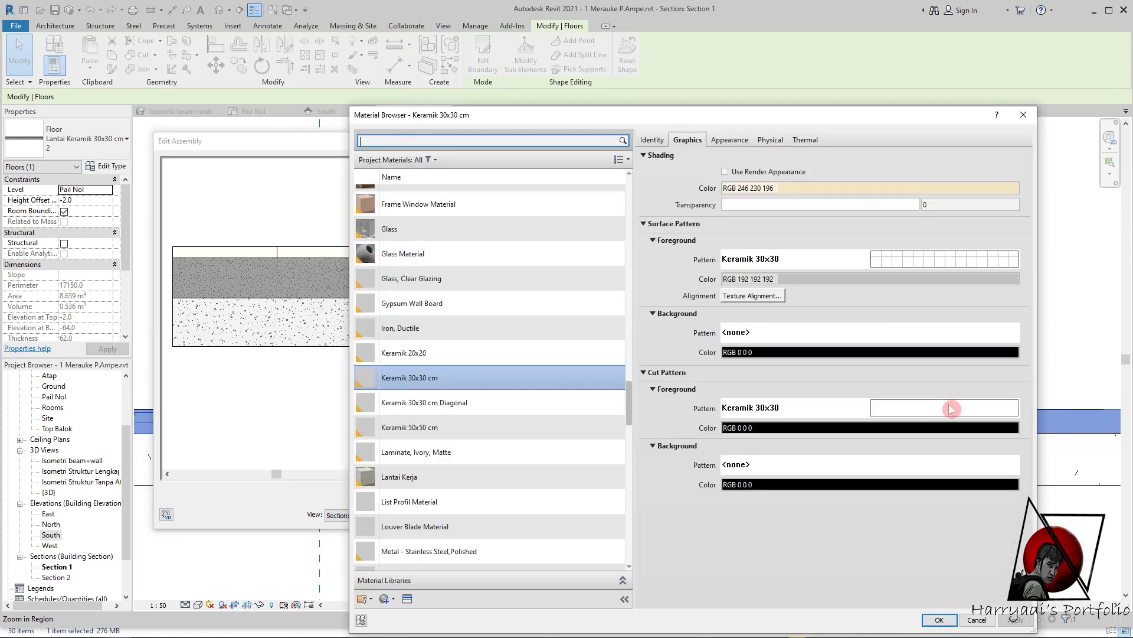
{"action": "left_click", "coordinate": [956, 416]}
{"action": "left_click", "coordinate": [422, 418]}
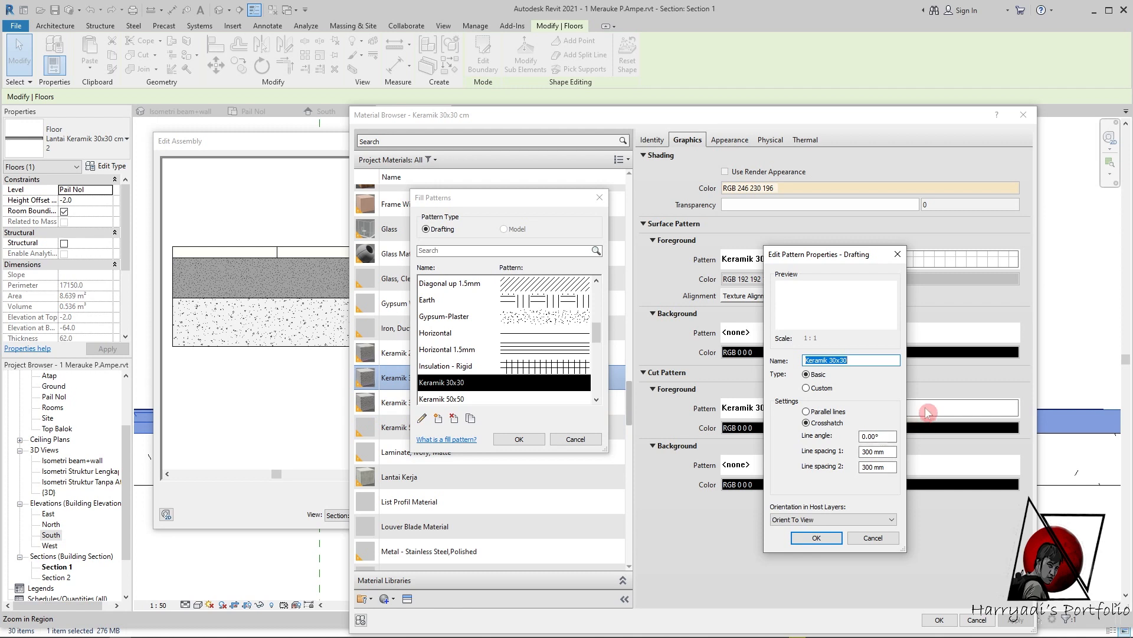
{"action": "left_click", "coordinate": [900, 257]}
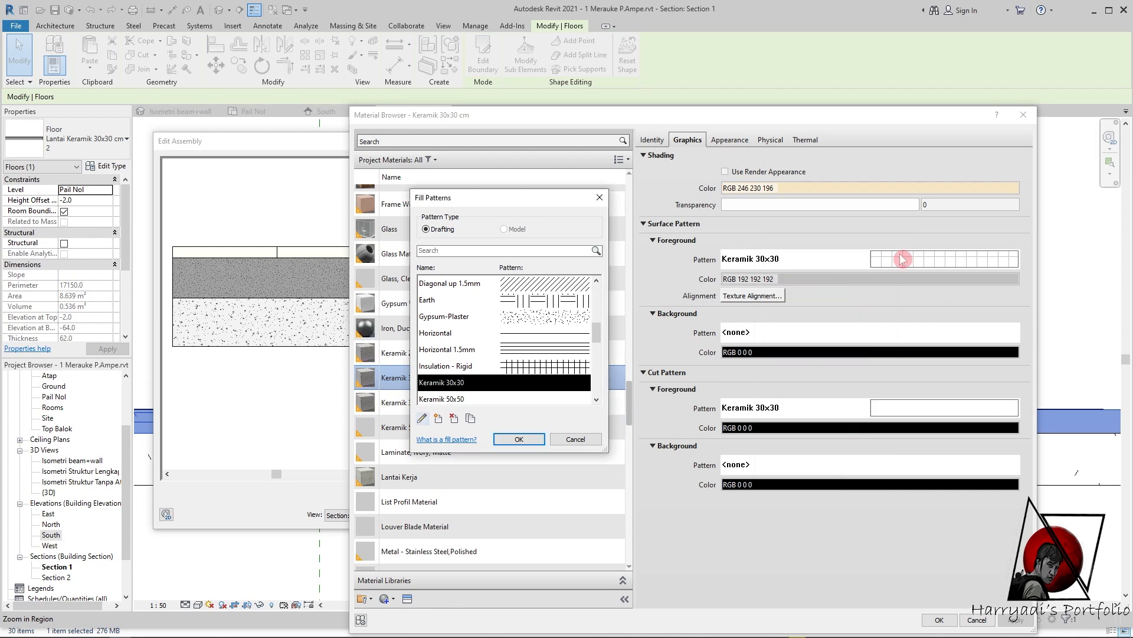
{"action": "left_click", "coordinate": [422, 419]}
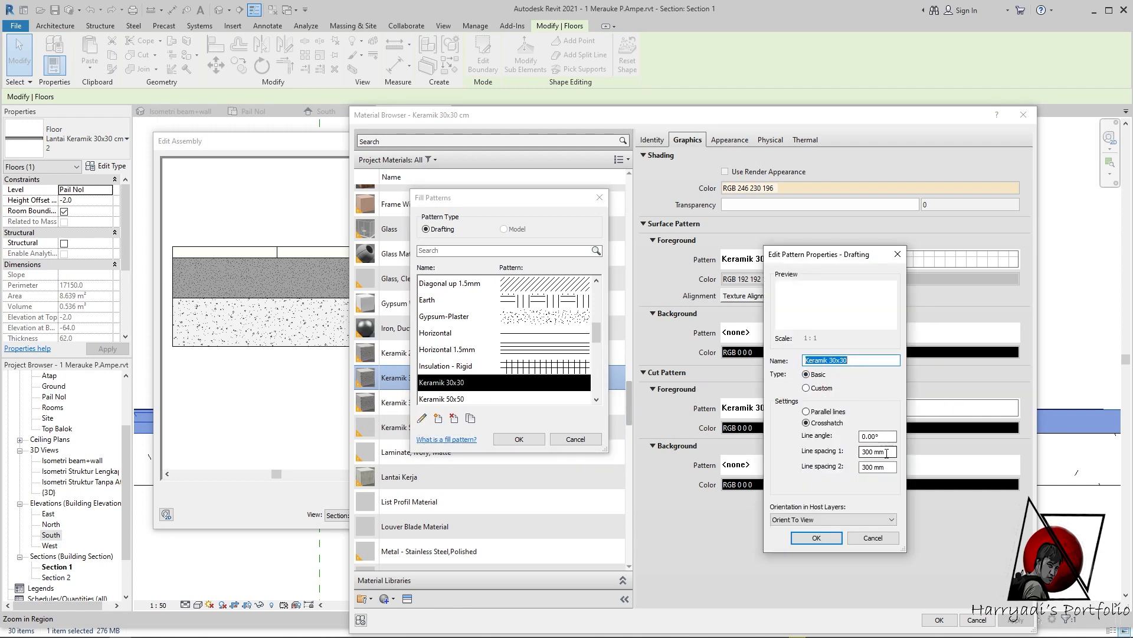
{"action": "left_click", "coordinate": [877, 539]}
{"action": "key", "text": "Escape"}
{"action": "key", "text": "Escape"}
{"action": "key", "text": "Escape"}
{"action": "key", "text": "Escape"}
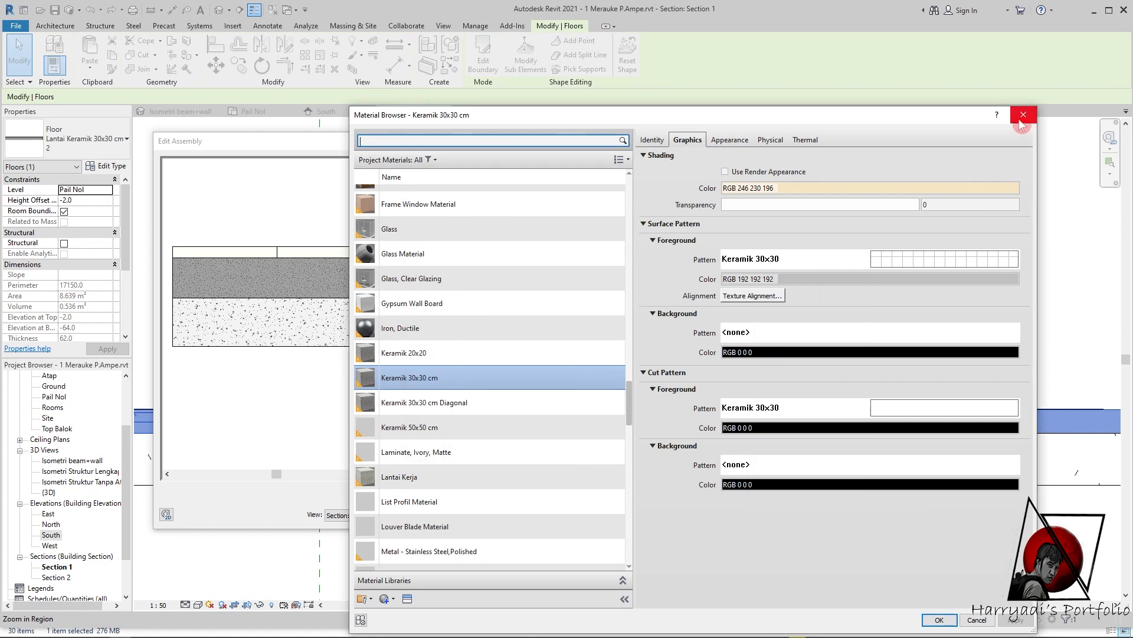
- Clear the floor selection and examine the ceramic layer closely where the terrace floor meets the column
{"action": "scroll", "coordinate": [531, 383], "scroll_direction": "up", "scroll_amount": 4}
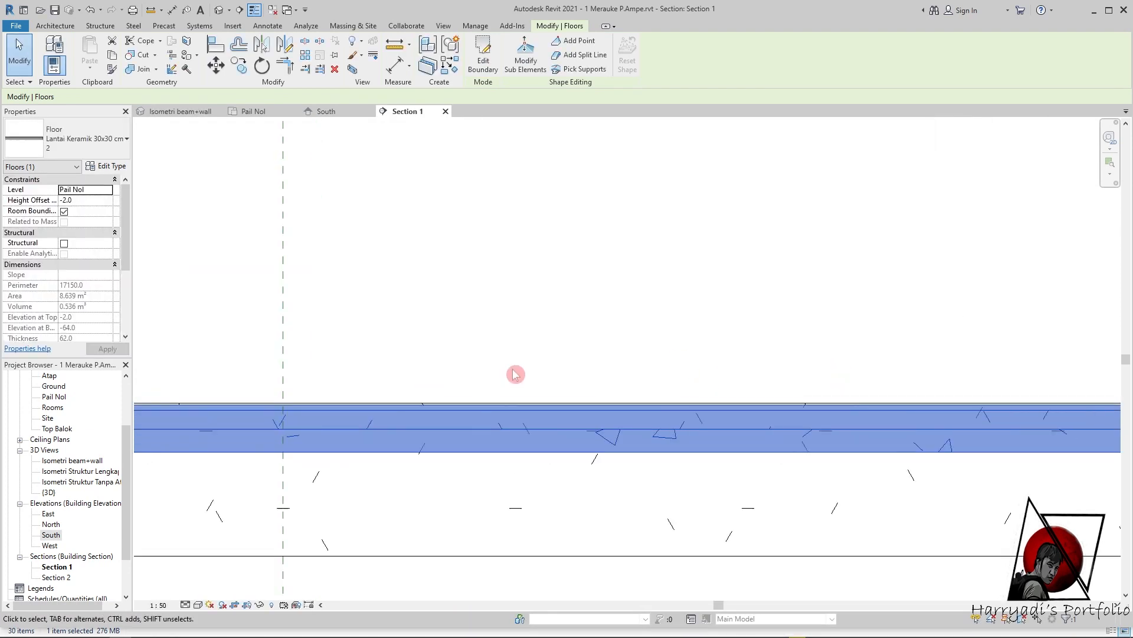
{"action": "scroll", "coordinate": [629, 420], "scroll_direction": "down", "scroll_amount": 2}
{"action": "scroll", "coordinate": [630, 419], "scroll_direction": "down", "scroll_amount": 2}
{"action": "left_click", "coordinate": [949, 506]}
{"action": "scroll", "coordinate": [484, 422], "scroll_direction": "down", "scroll_amount": 2}
{"action": "scroll", "coordinate": [1054, 422], "scroll_direction": "up", "scroll_amount": 5}
{"action": "left_click", "coordinate": [817, 376]}
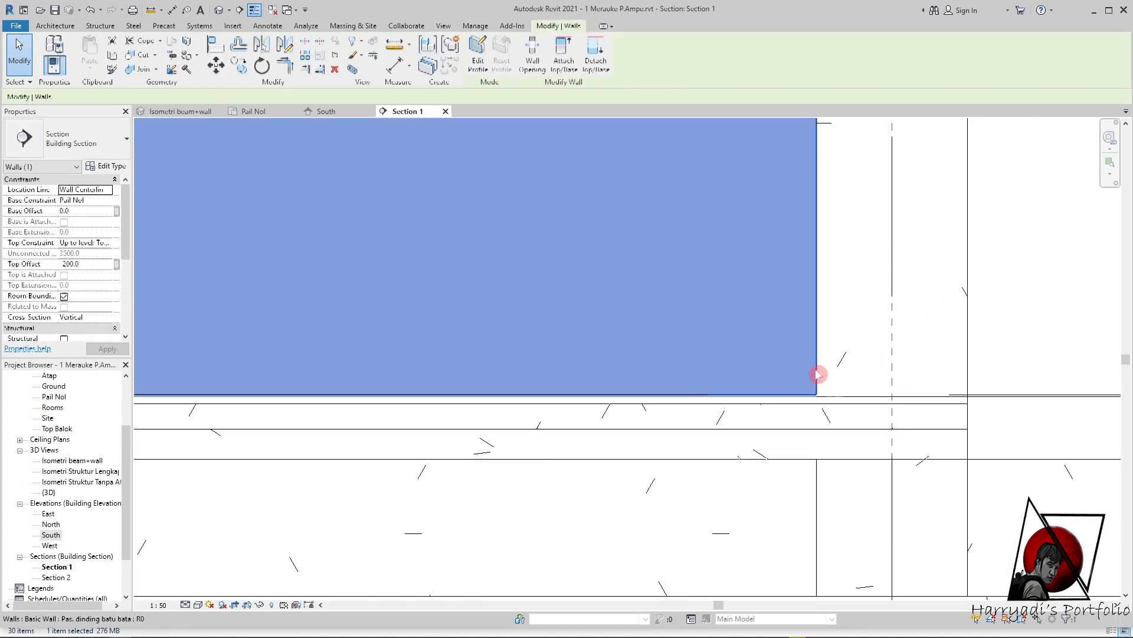
- Measure from the ceramic layer's underside to the wall base beside the column using an aligned dimension
{"action": "key", "text": "d"}
{"action": "key", "text": "i"}
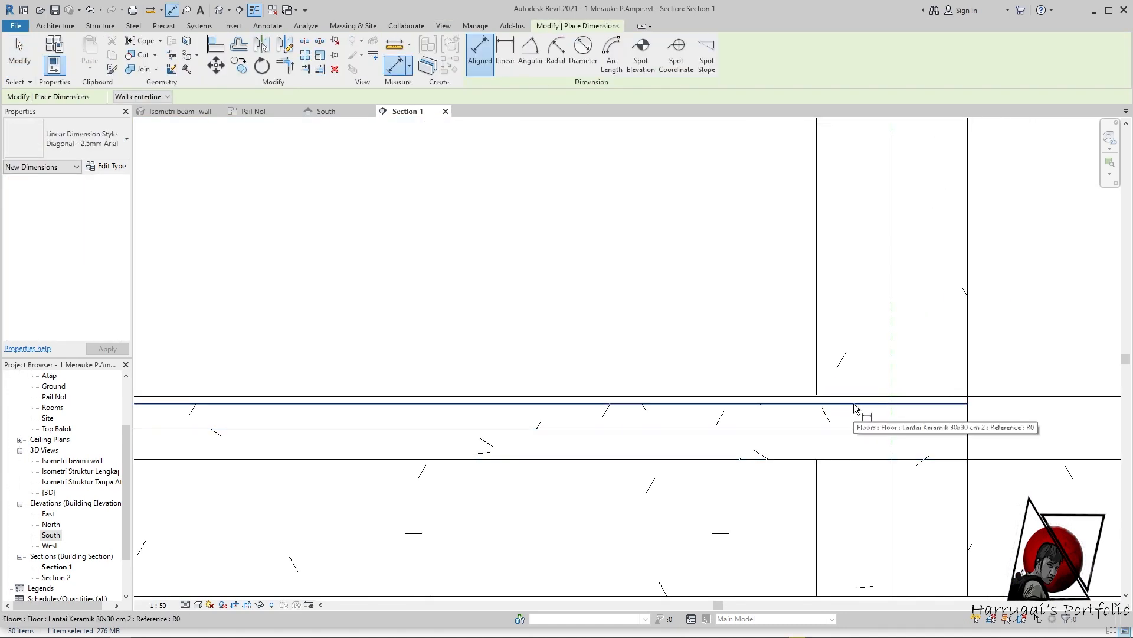
{"action": "left_click", "coordinate": [853, 405]}
{"action": "scroll", "coordinate": [904, 420], "scroll_direction": "up", "scroll_amount": 1}
{"action": "scroll", "coordinate": [904, 419], "scroll_direction": "down", "scroll_amount": 1}
{"action": "key", "text": "Escape"}
{"action": "left_click", "coordinate": [861, 405]}
{"action": "left_click", "coordinate": [871, 395]}
{"action": "key", "text": "Escape"}
{"action": "scroll", "coordinate": [817, 388], "scroll_direction": "up", "scroll_amount": 2}
{"action": "left_click", "coordinate": [812, 417]}
{"action": "left_click", "coordinate": [806, 400]}
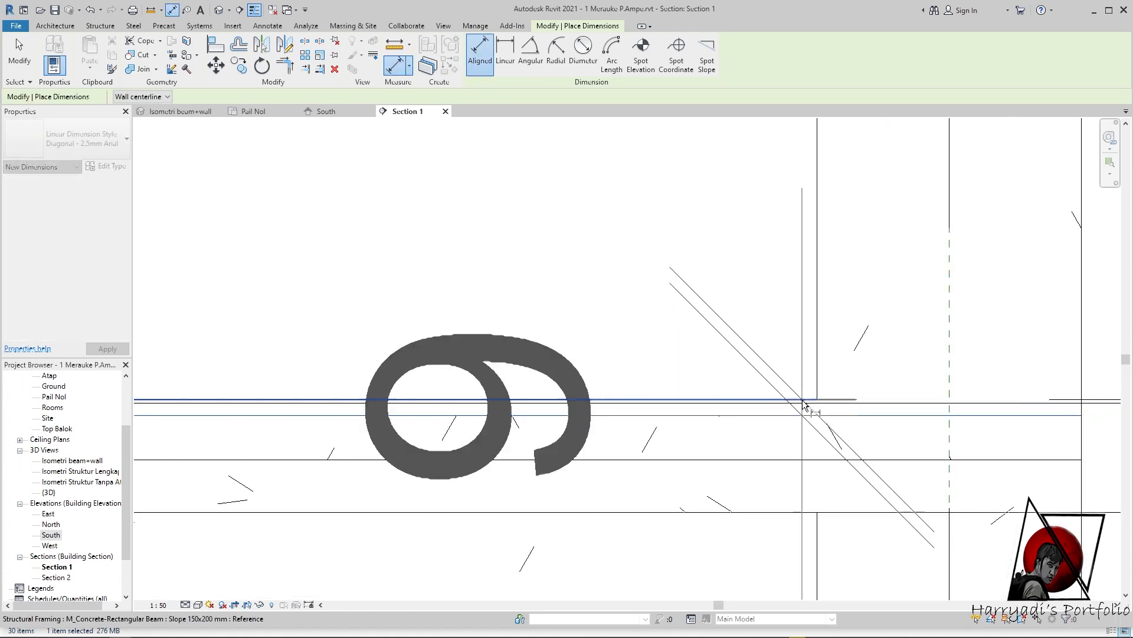
{"action": "left_click", "coordinate": [383, 208]}
{"action": "key", "text": "Escape"}
- Review the layer structure of the terrace floor's type, close it unchanged, and deselect the floor
{"action": "left_click", "coordinate": [708, 458]}
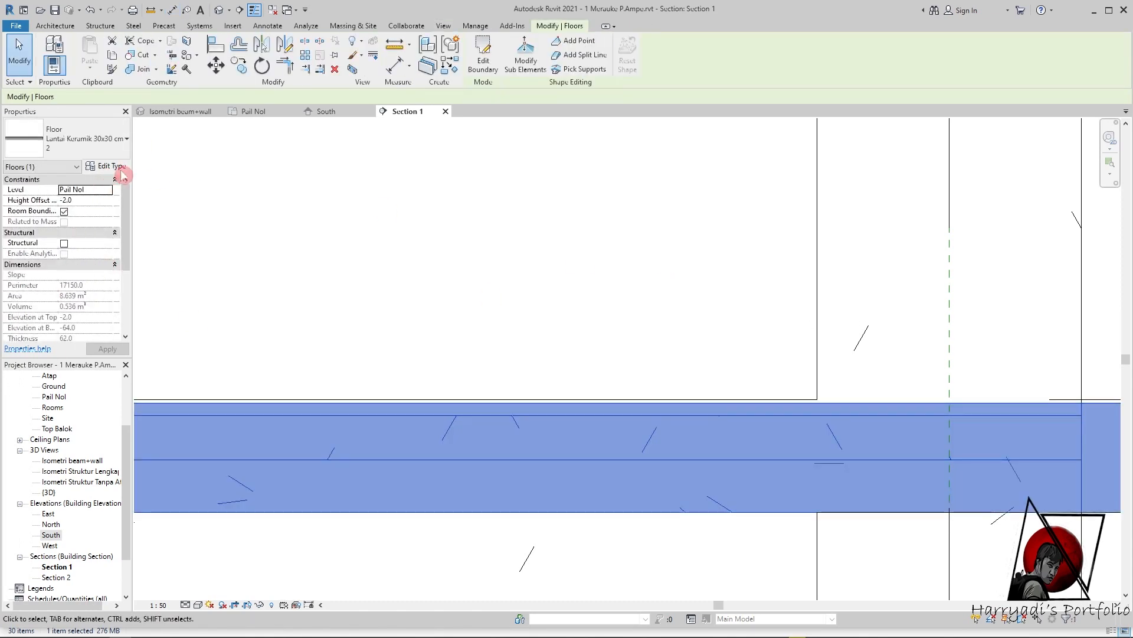
{"action": "left_click", "coordinate": [114, 166]}
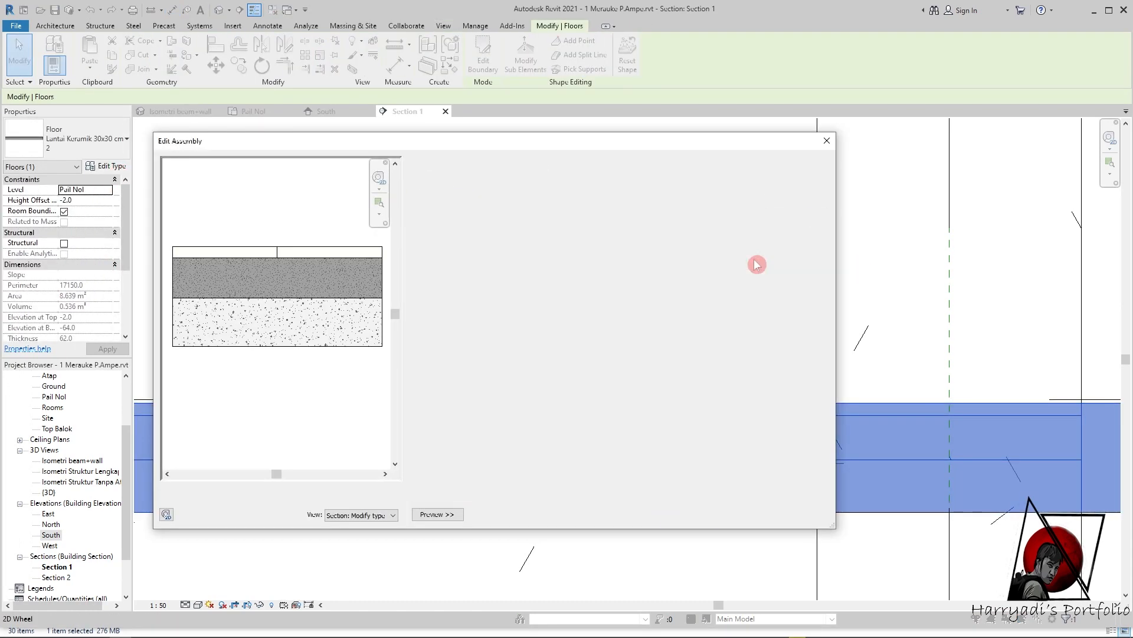
{"action": "left_click", "coordinate": [827, 140]}
{"action": "middle_click_drag", "start_coordinate": [1078, 426], "coordinate": [936, 364]}
{"action": "key", "text": "Escape"}
{"action": "scroll", "coordinate": [961, 367], "scroll_direction": "up", "scroll_amount": 1}
{"action": "key", "text": "d"}
{"action": "key", "text": "i"}
{"action": "key", "text": "Escape"}
{"action": "key", "text": "Escape"}
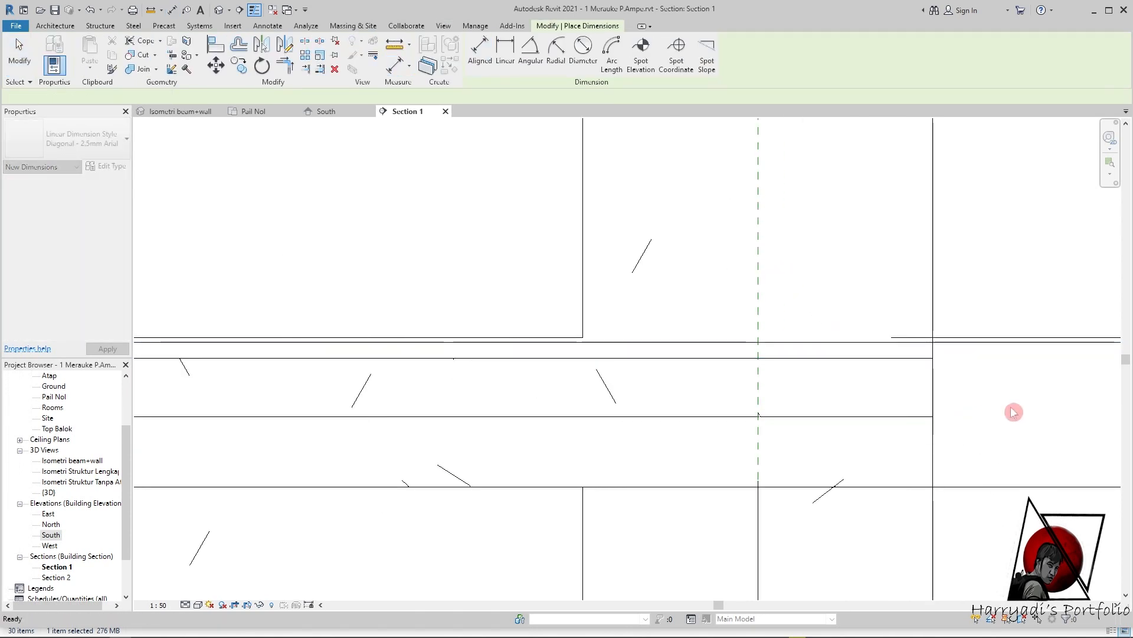
- Examine the line spacing settings of the ceramic finish's Keramik 30x30 cut pattern, close every dialog unchanged, and deselect the terrace floor
{"action": "scroll", "coordinate": [1015, 413], "scroll_direction": "down", "scroll_amount": 5}
{"action": "left_click", "coordinate": [848, 451]}
{"action": "left_click", "coordinate": [105, 166]}
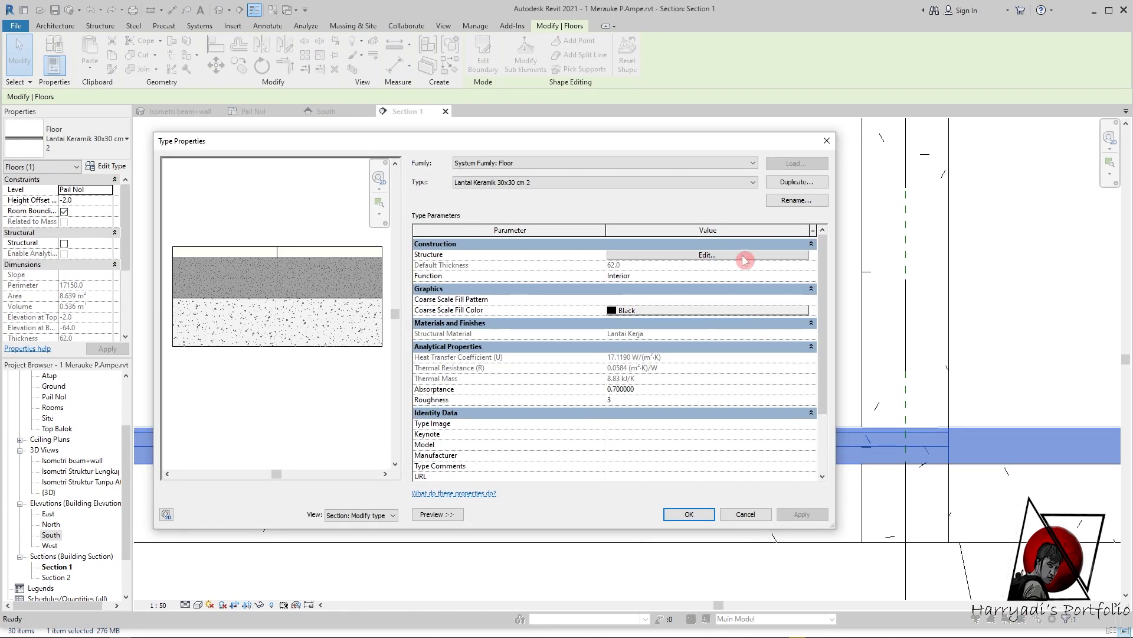
{"action": "left_click", "coordinate": [709, 255]}
{"action": "left_click", "coordinate": [567, 242]}
{"action": "left_click", "coordinate": [587, 242]}
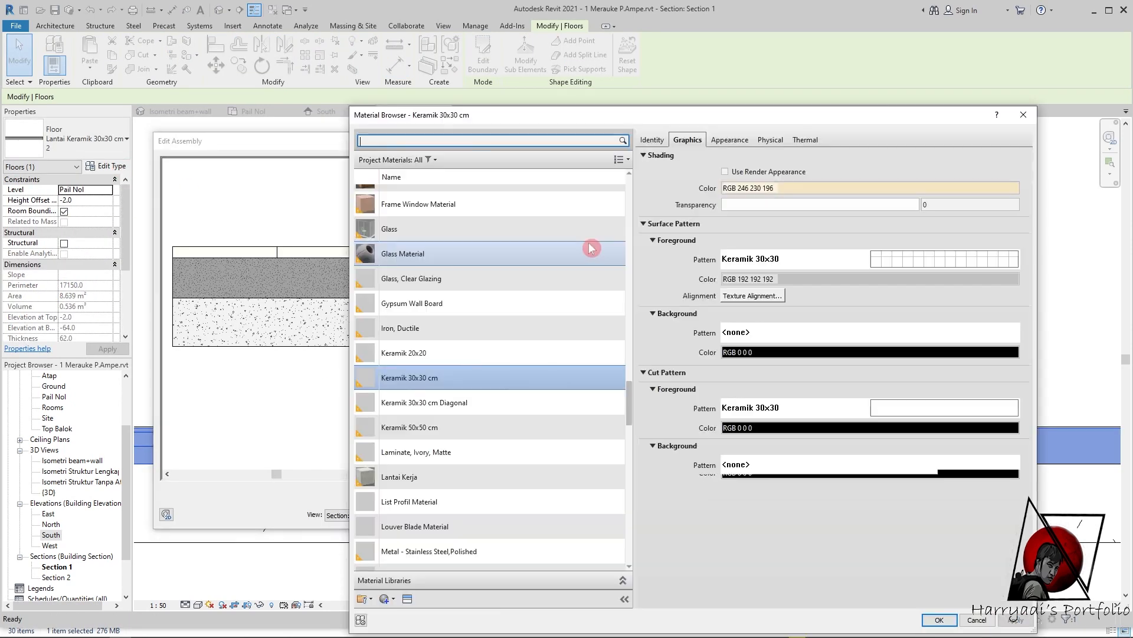
{"action": "left_click", "coordinate": [952, 413]}
{"action": "left_click", "coordinate": [423, 418]}
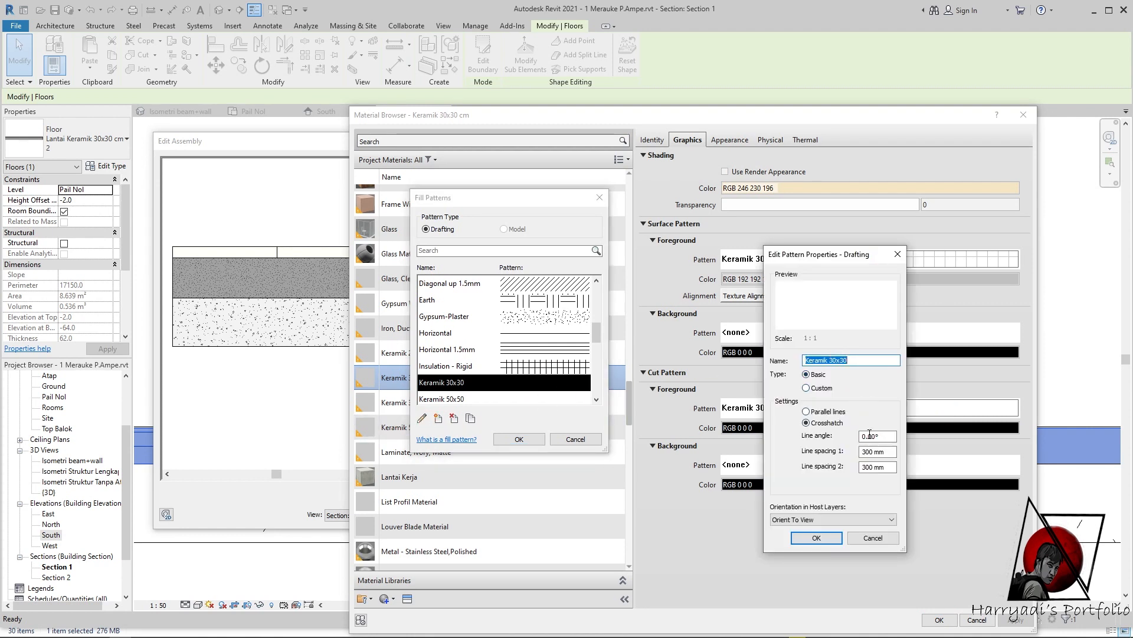
{"action": "left_click", "coordinate": [873, 537]}
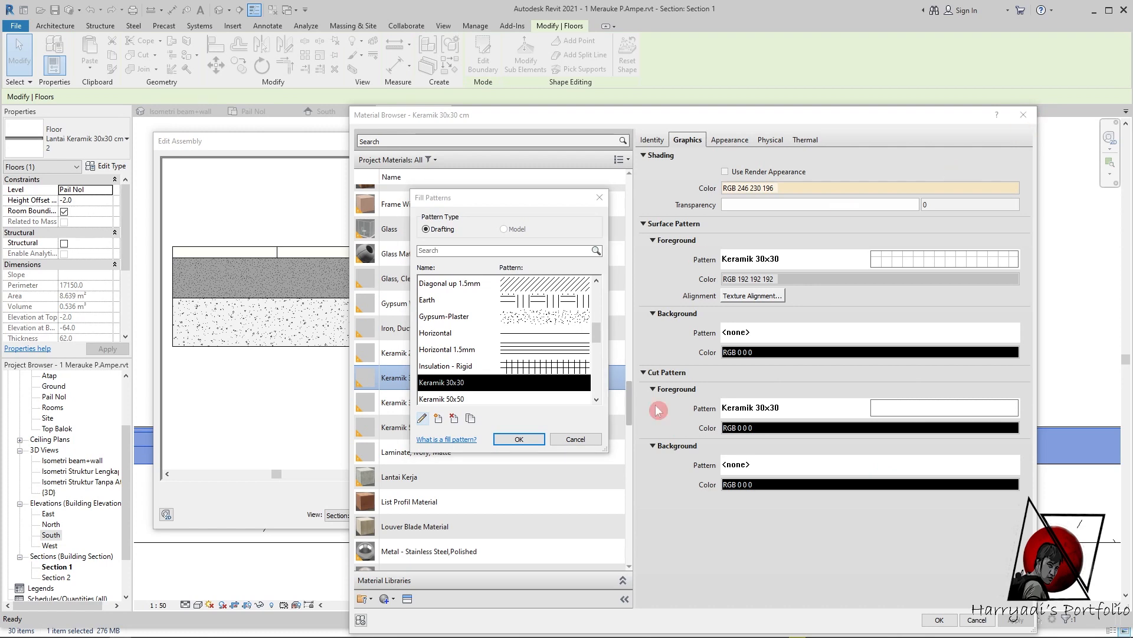
{"action": "left_click", "coordinate": [576, 438]}
{"action": "left_click", "coordinate": [1023, 114]}
{"action": "left_click", "coordinate": [745, 506]}
{"action": "left_click", "coordinate": [749, 514]}
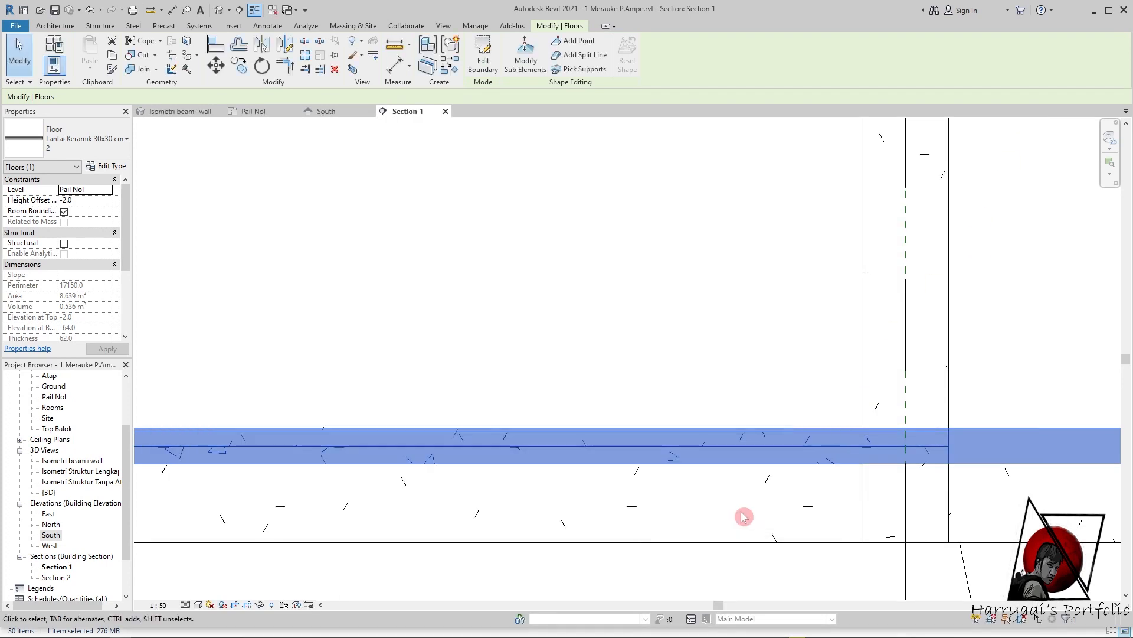
{"action": "key", "text": "Escape"}
- Set both line spacings of the terrace floor's Keramik 30x30 cut pattern to 30 mm and accept the material and floor type changes
{"action": "scroll", "coordinate": [762, 437], "scroll_direction": "up", "scroll_amount": 3}
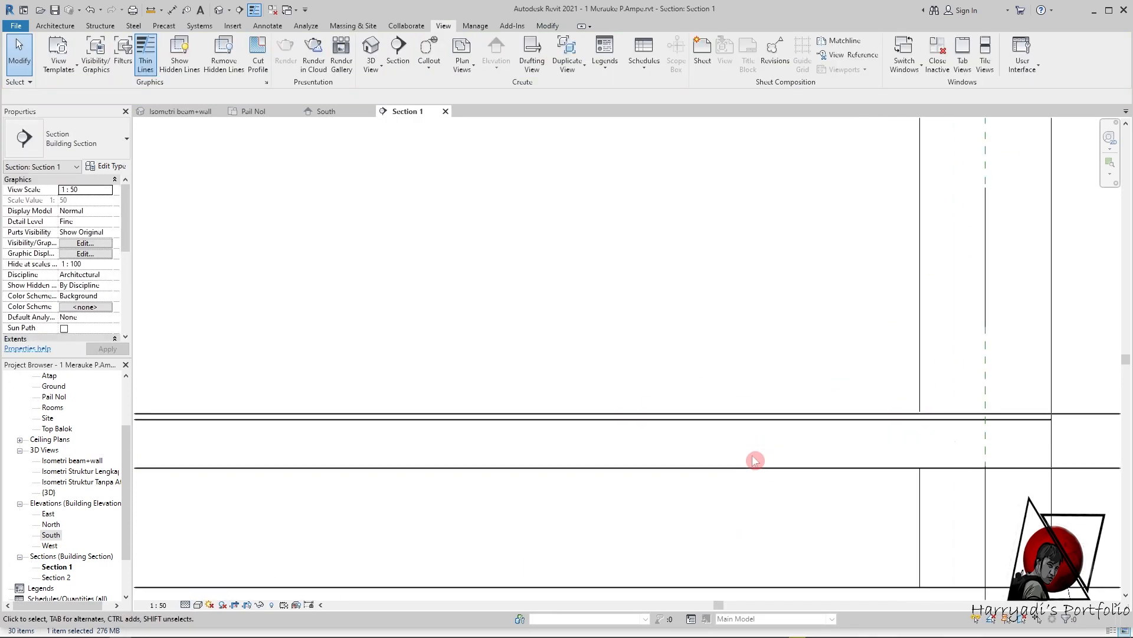
{"action": "left_click", "coordinate": [764, 423]}
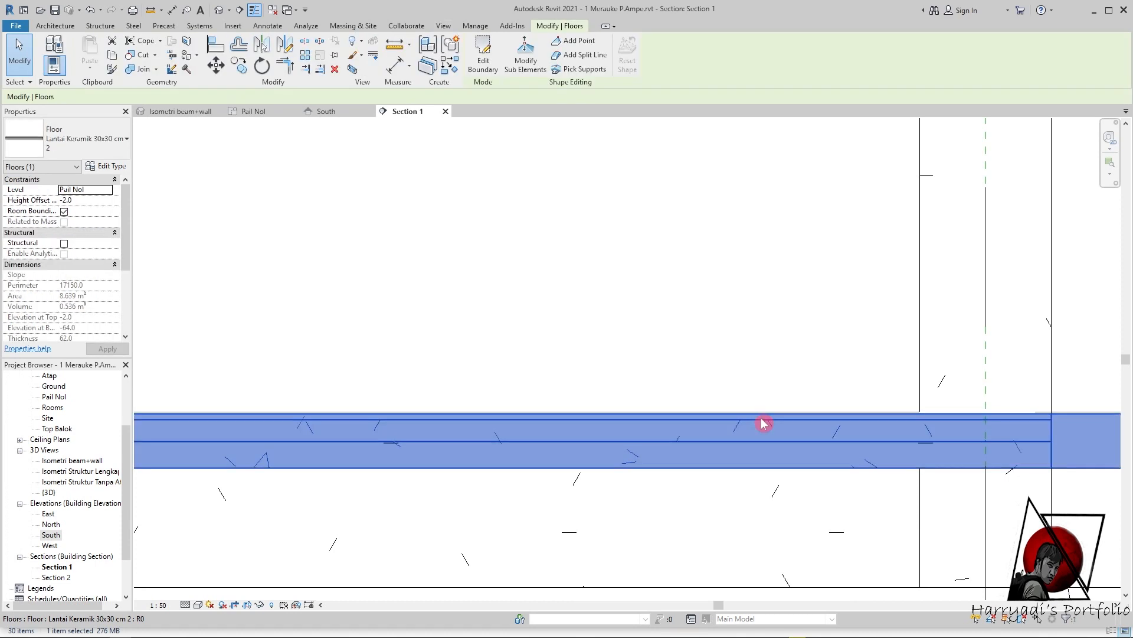
{"action": "left_click", "coordinate": [106, 166]}
{"action": "left_click", "coordinate": [754, 258]}
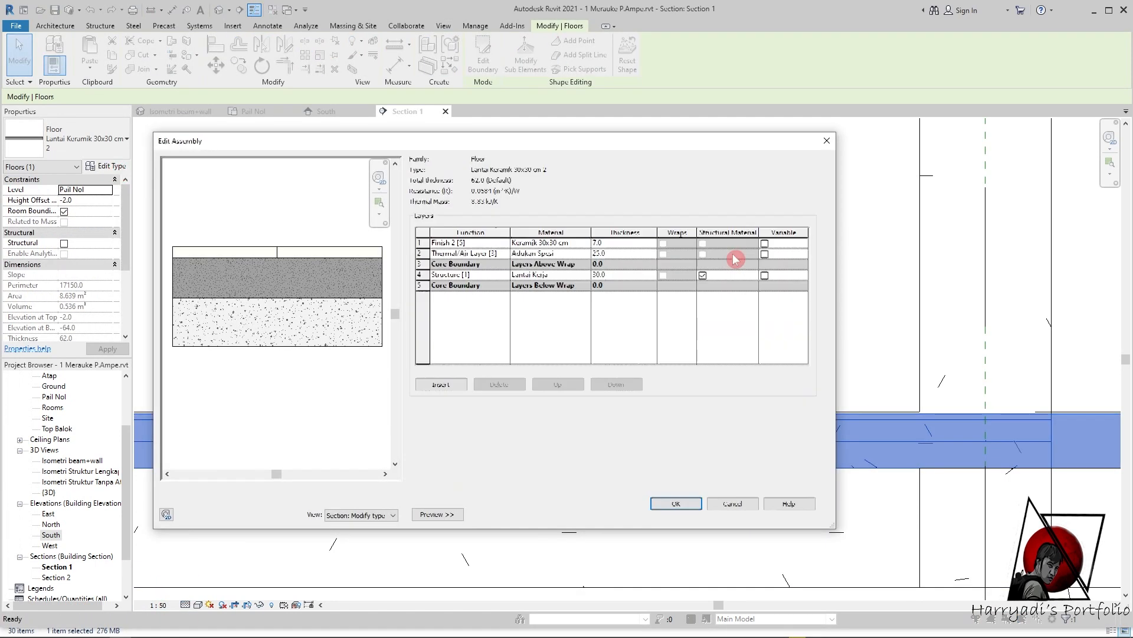
{"action": "left_click", "coordinate": [588, 244]}
{"action": "left_click", "coordinate": [589, 244]}
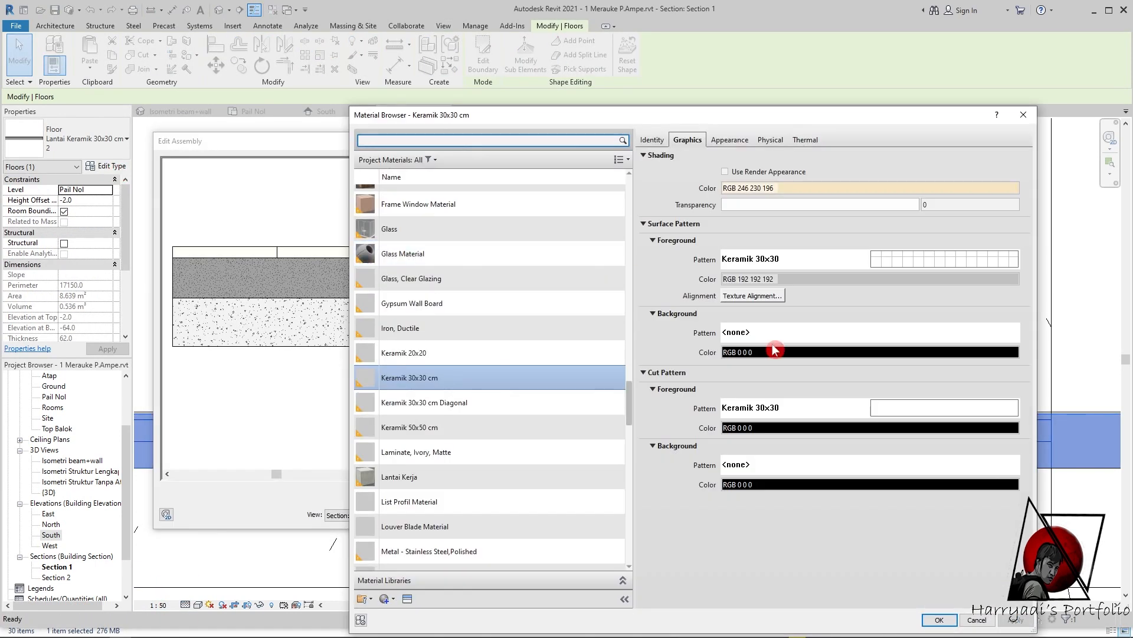
{"action": "left_click", "coordinate": [939, 422]}
{"action": "left_click", "coordinate": [425, 419]}
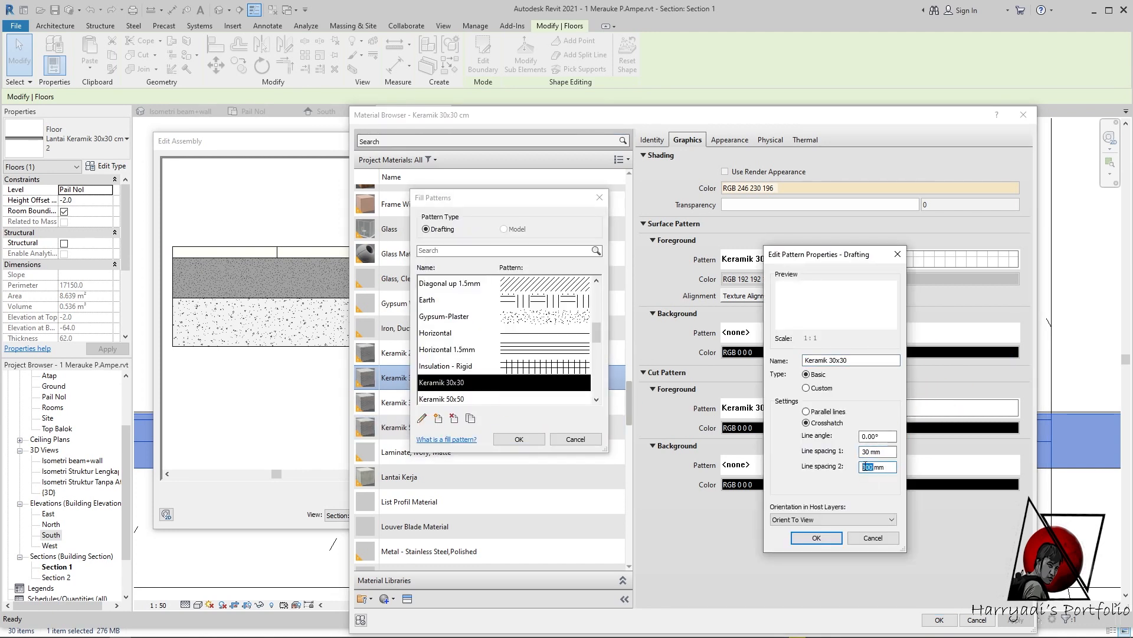
{"action": "left_click", "coordinate": [852, 530]}
{"action": "left_click", "coordinate": [519, 438]}
{"action": "left_click", "coordinate": [944, 621]}
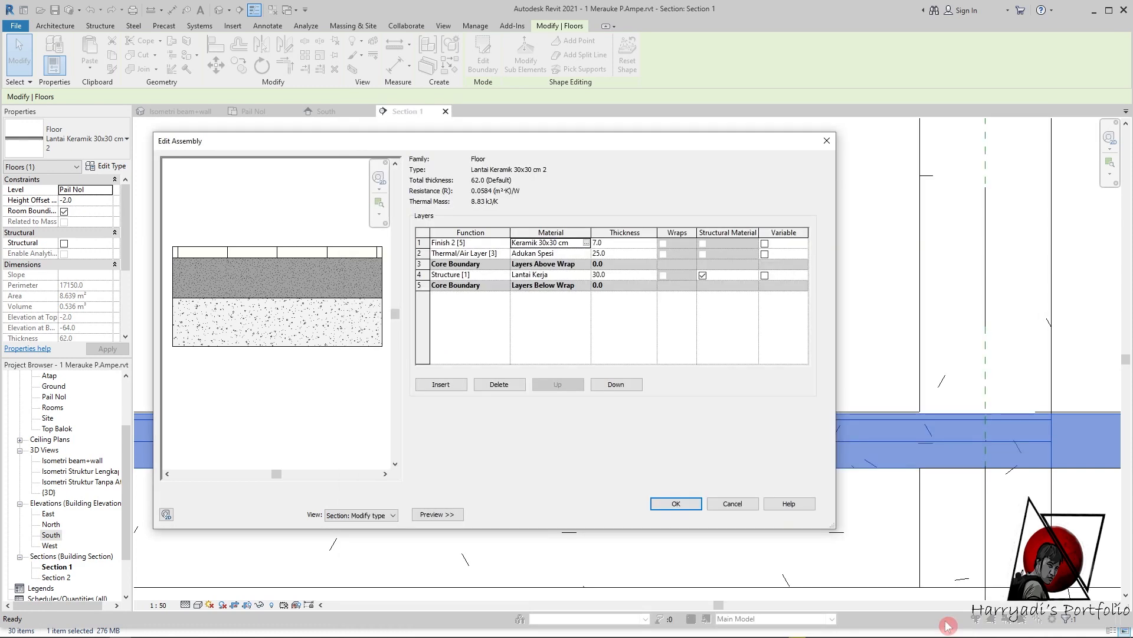
{"action": "left_click", "coordinate": [688, 504]}
{"action": "left_click", "coordinate": [714, 445]}
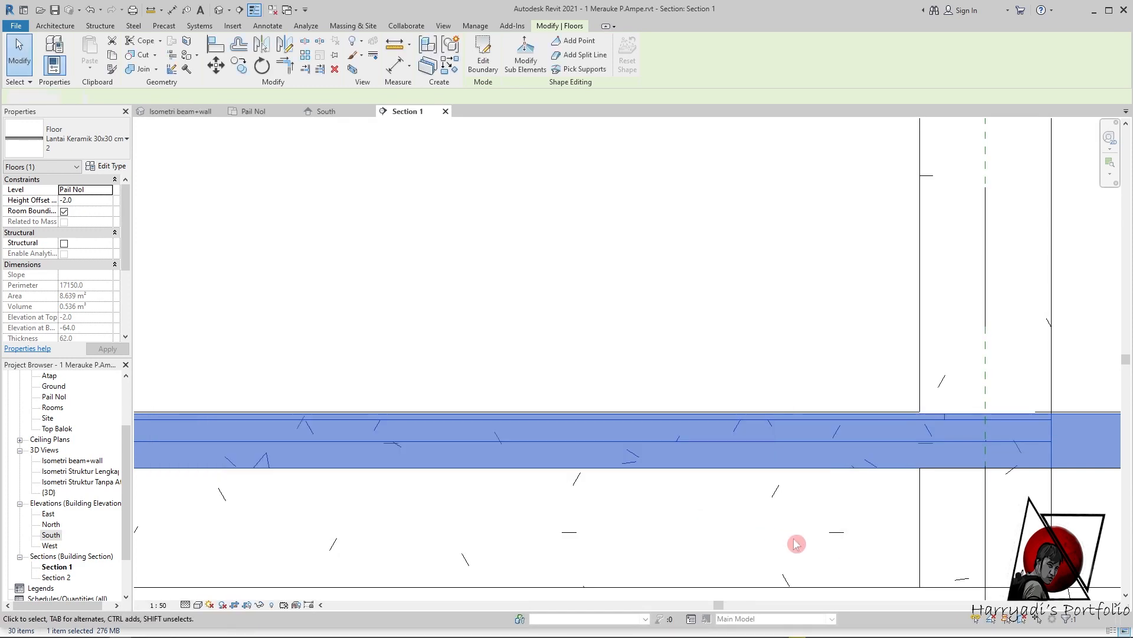
- Deselect the terrace floor and examine the ceramic layer's cut pattern along the floor up to the column in Section 1
{"action": "left_click", "coordinate": [795, 541]}
{"action": "scroll", "coordinate": [915, 417], "scroll_direction": "down", "scroll_amount": 3}
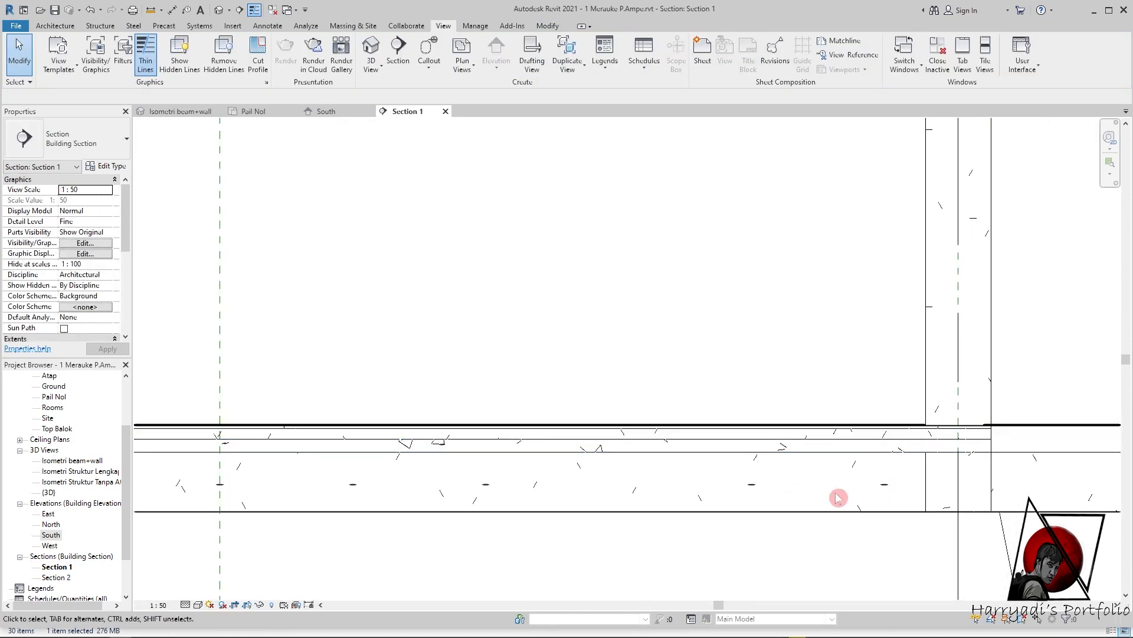
{"action": "scroll", "coordinate": [909, 514], "scroll_direction": "up", "scroll_amount": 4}
{"action": "scroll", "coordinate": [943, 465], "scroll_direction": "up", "scroll_amount": 1}
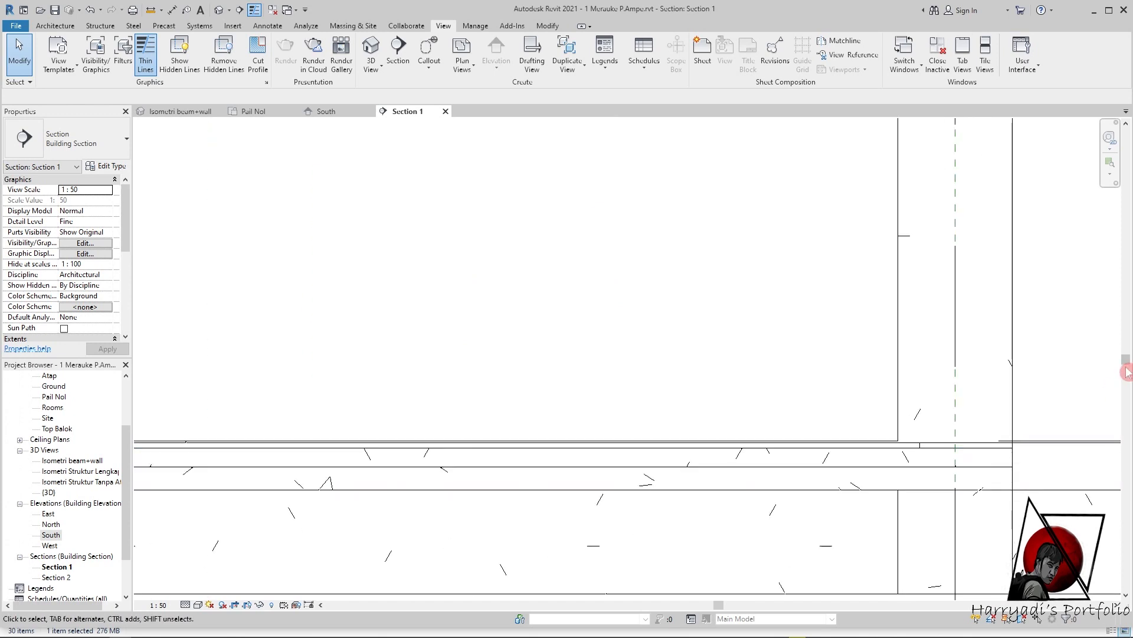
{"action": "scroll", "coordinate": [1018, 372], "scroll_direction": "down", "scroll_amount": 5}
{"action": "scroll", "coordinate": [699, 429], "scroll_direction": "up", "scroll_amount": 3}
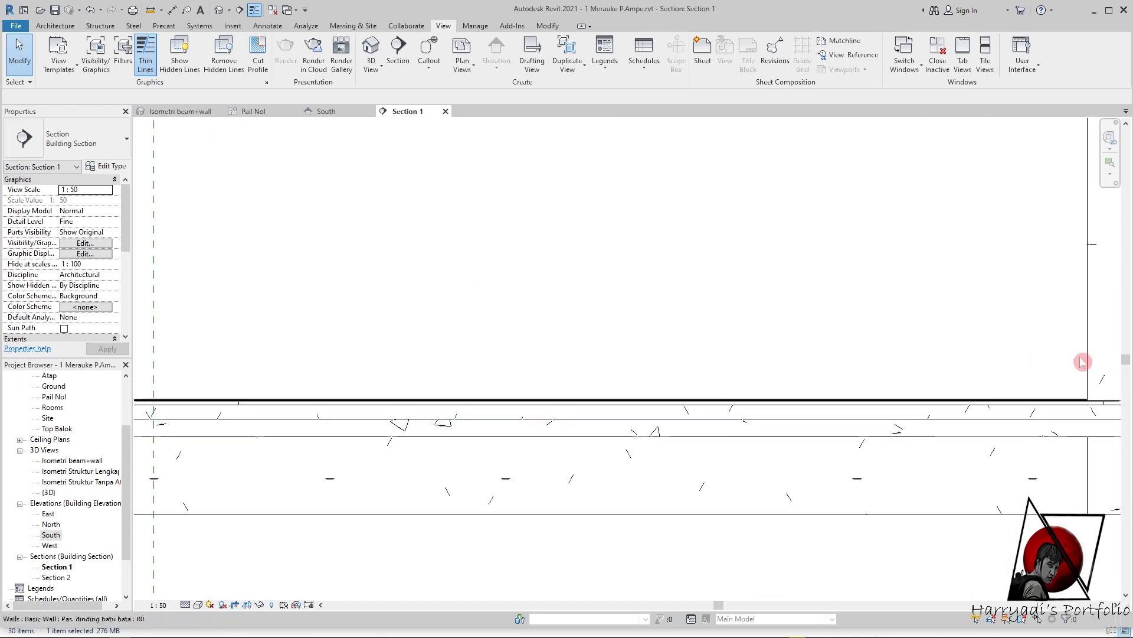
{"action": "scroll", "coordinate": [964, 372], "scroll_direction": "up", "scroll_amount": 3}
{"action": "scroll", "coordinate": [749, 407], "scroll_direction": "up", "scroll_amount": 2}
- Set both line spacings of the terrace ceramic finish's Keramik 30x30 cut pattern to 10 mm
{"action": "left_click", "coordinate": [663, 417]}
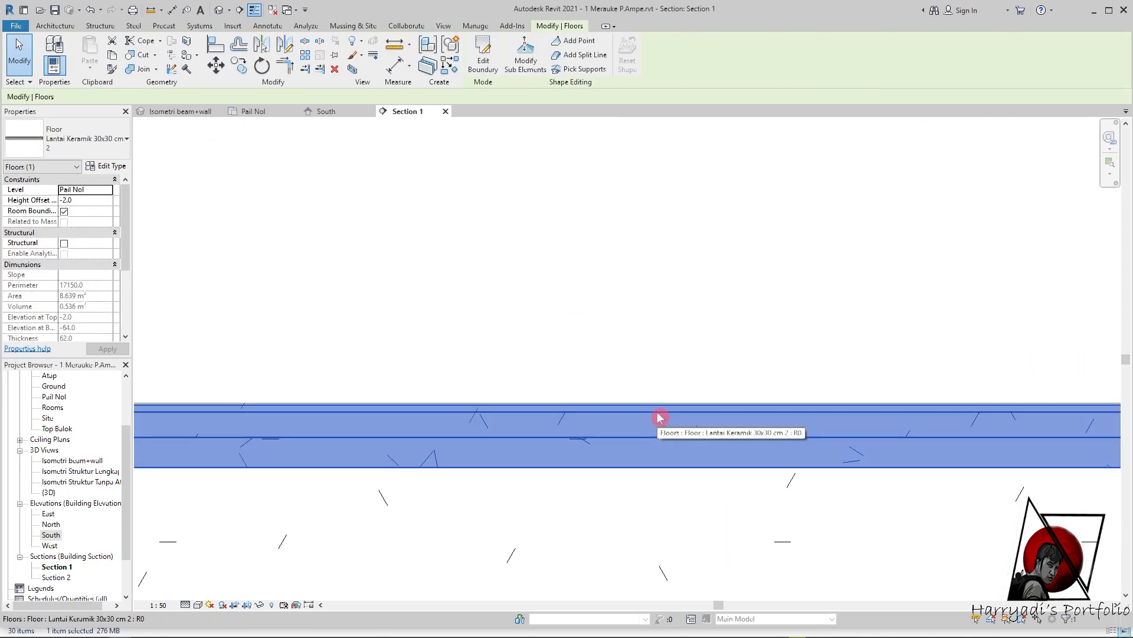
{"action": "left_click", "coordinate": [121, 167]}
{"action": "left_click", "coordinate": [734, 261]}
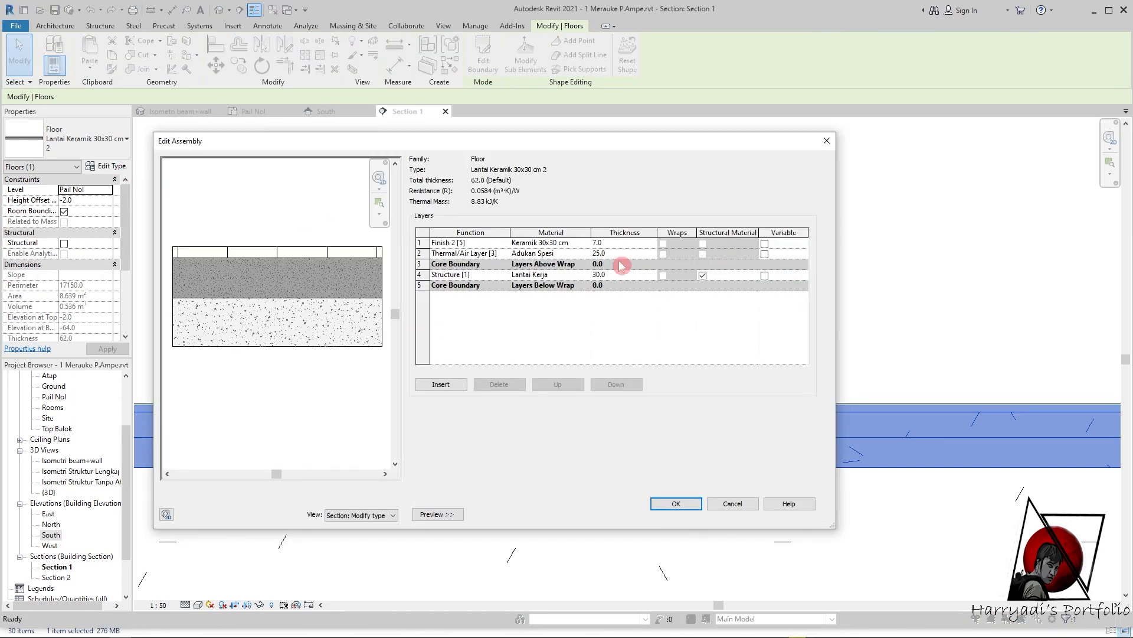
{"action": "left_click", "coordinate": [587, 243]}
{"action": "left_click", "coordinate": [929, 407]}
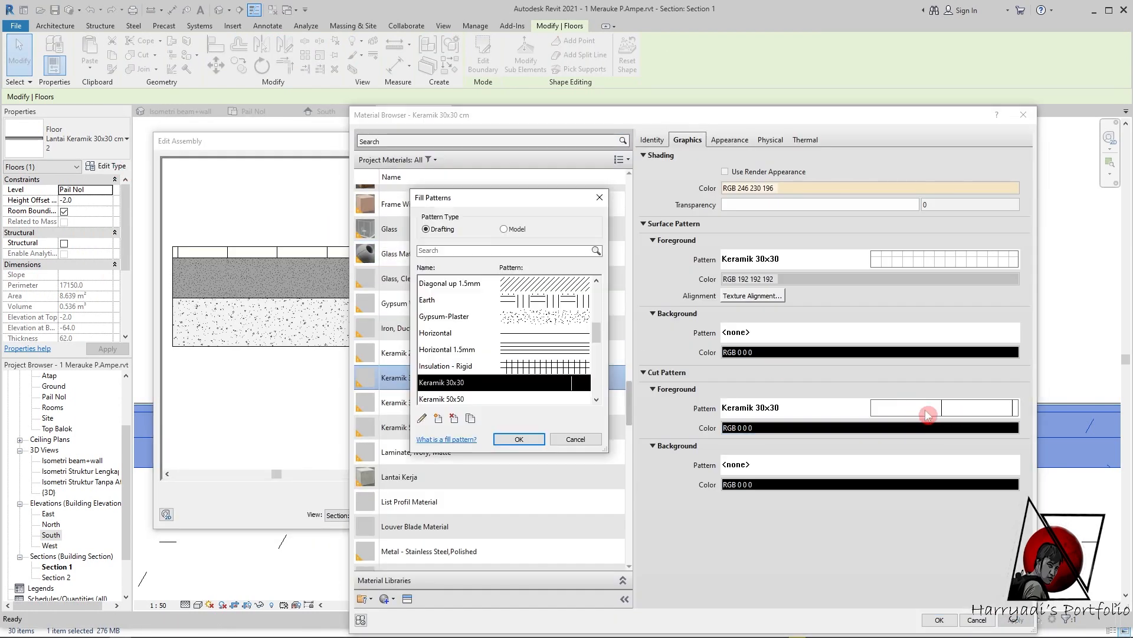
{"action": "left_click", "coordinate": [423, 419]}
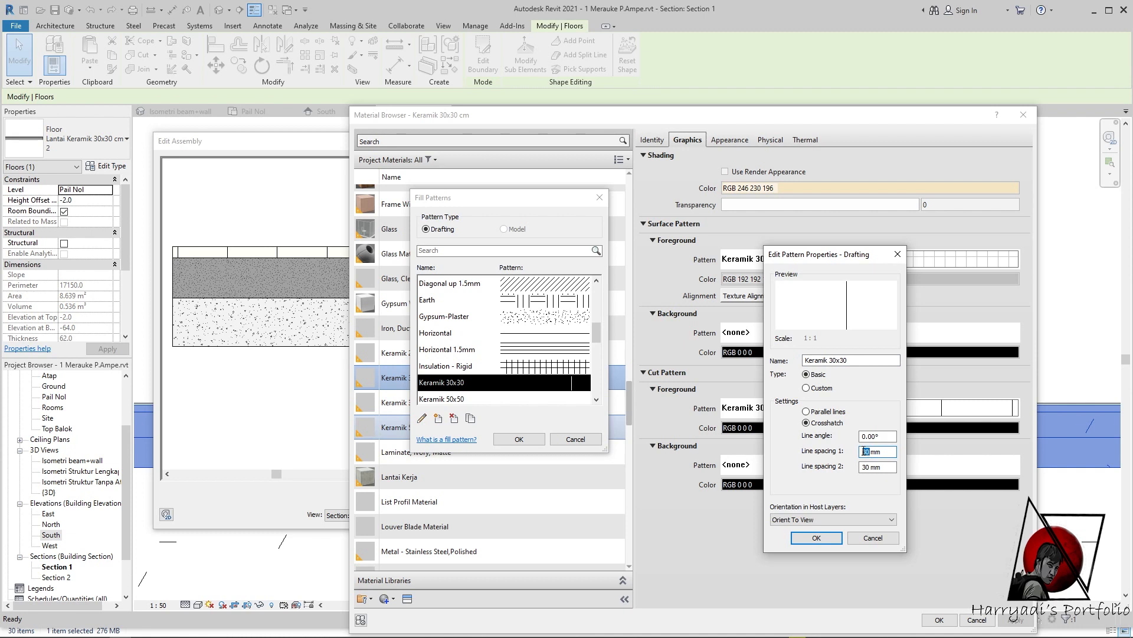
{"action": "type", "text": "10"}
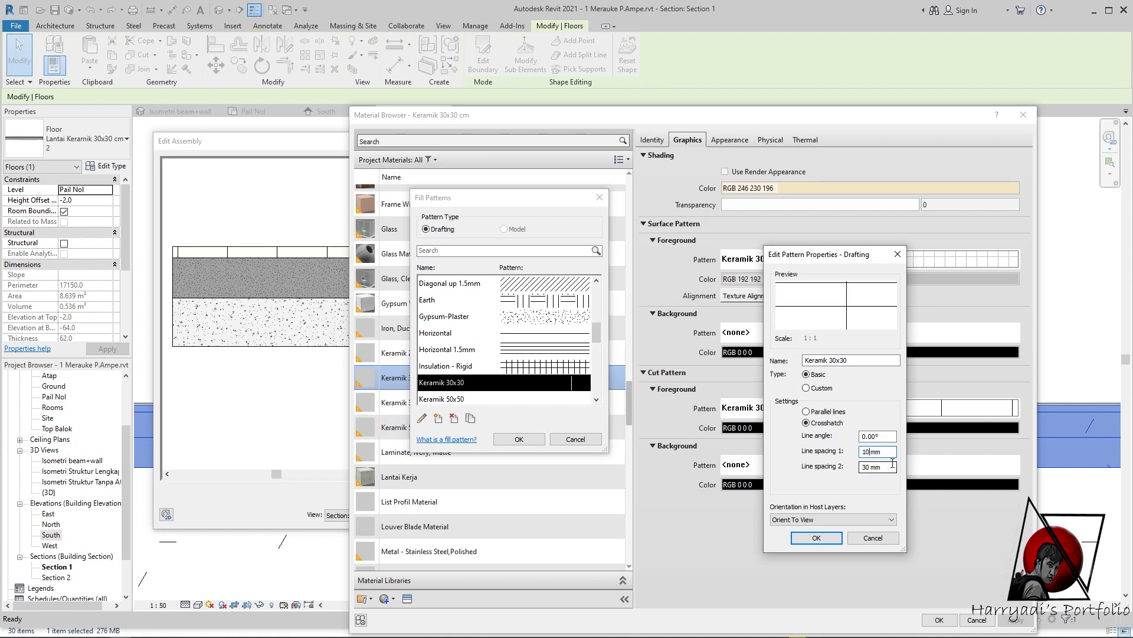
{"action": "type", "text": "10"}
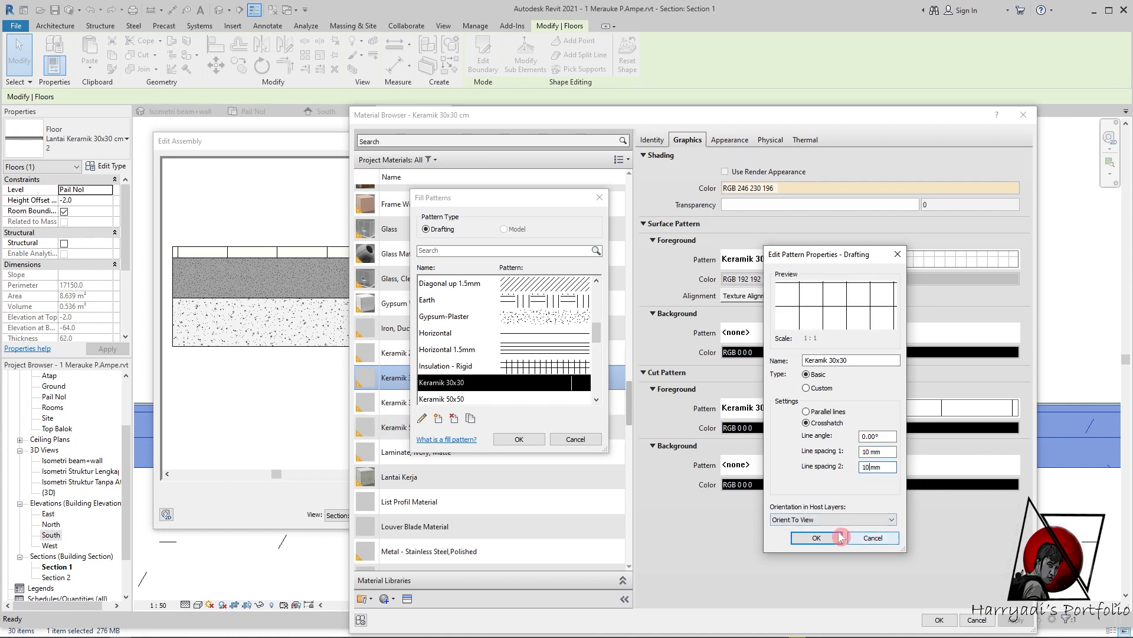
{"action": "left_click", "coordinate": [816, 538]}
{"action": "left_click", "coordinate": [531, 442]}
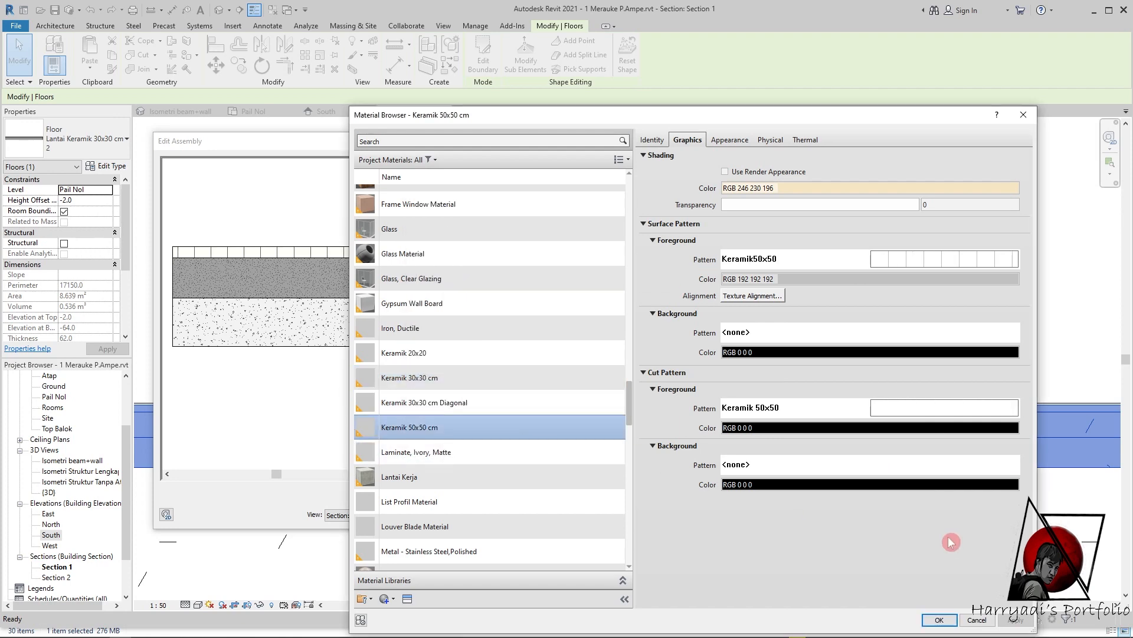
- Assign Keramik 30x30 cm Diagonal to the terrace floor type's finish layer, apply the type changes, and deselect the floor
{"action": "left_click", "coordinate": [940, 619]}
{"action": "left_click", "coordinate": [679, 511]}
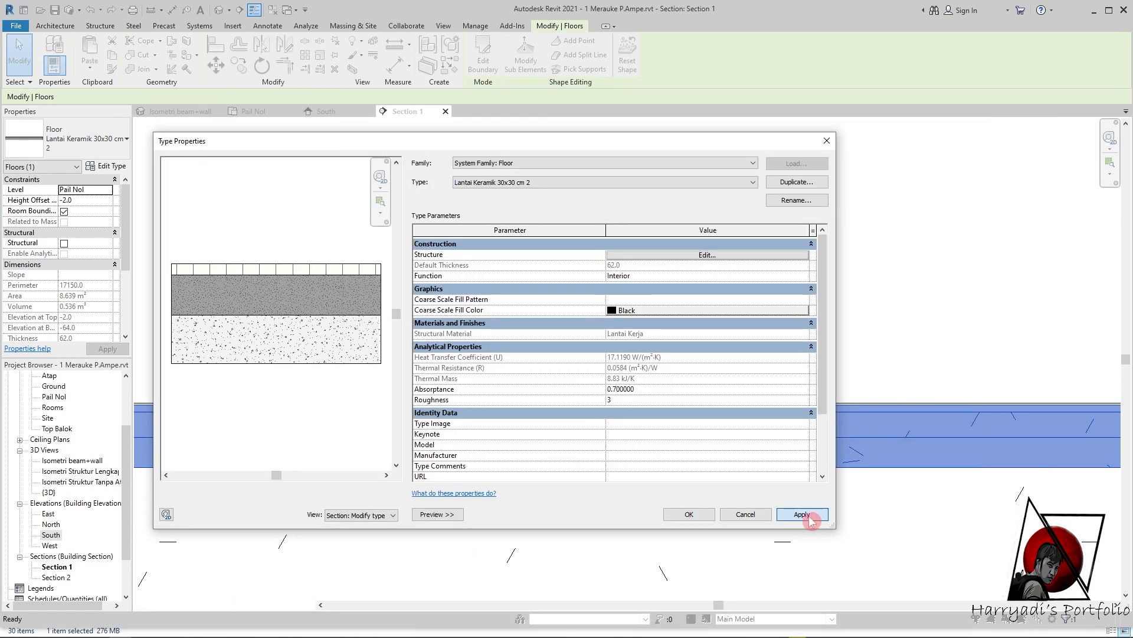
{"action": "left_click", "coordinate": [689, 514]}
{"action": "key", "text": "Escape"}
- Inspect the spacing of the ceramic cut lines at both ends of the terrace floor in Section 1
{"action": "scroll", "coordinate": [817, 395], "scroll_direction": "up", "scroll_amount": 5}
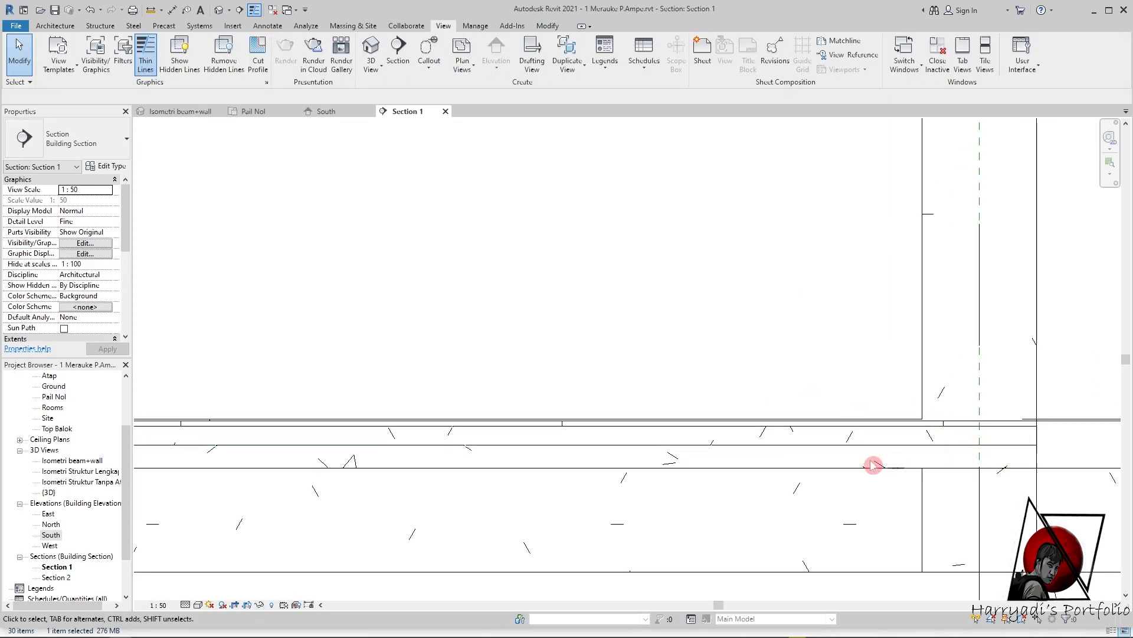
{"action": "scroll", "coordinate": [891, 421], "scroll_direction": "down", "scroll_amount": 3}
{"action": "scroll", "coordinate": [369, 421], "scroll_direction": "up", "scroll_amount": 7}
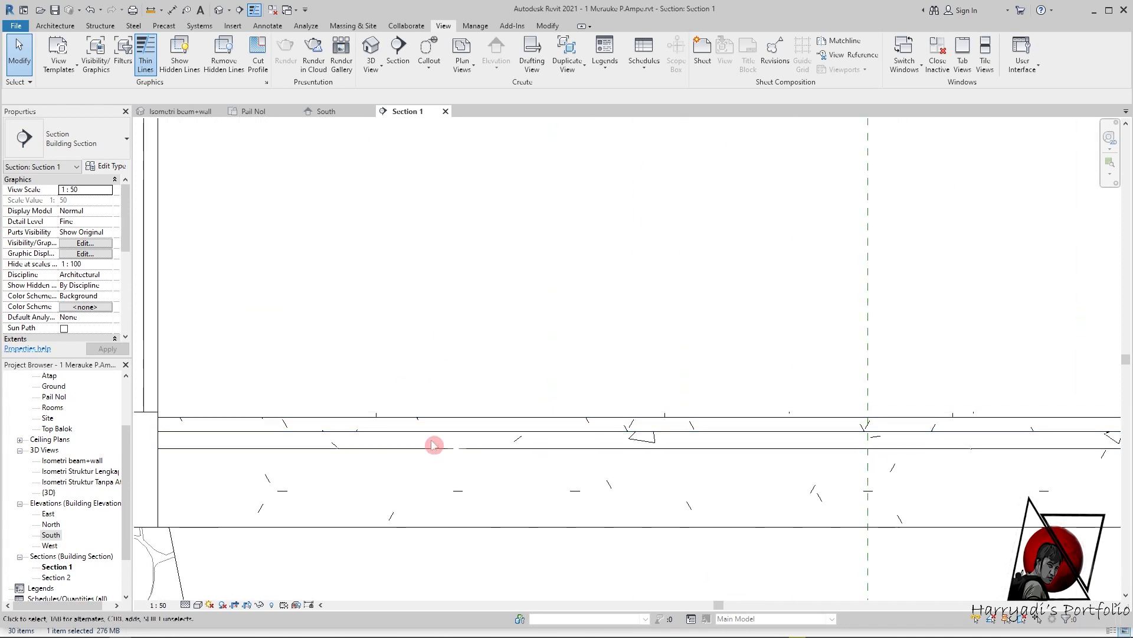
{"action": "scroll", "coordinate": [435, 445], "scroll_direction": "down", "scroll_amount": 3}
{"action": "scroll", "coordinate": [395, 428], "scroll_direction": "up", "scroll_amount": 3}
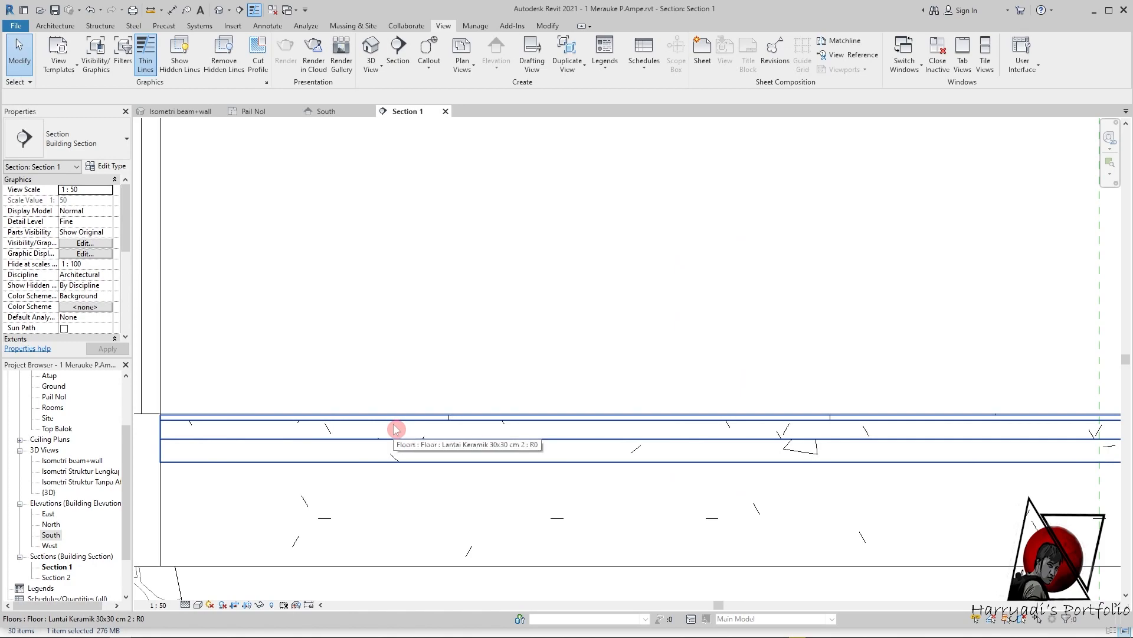
- Check the terrace's ceramic surface pattern in the Pail Nol floor plan, and return to Section 1
{"action": "left_click", "coordinate": [219, 112]}
{"action": "left_click", "coordinate": [258, 111]}
{"action": "scroll", "coordinate": [738, 387], "scroll_direction": "down", "scroll_amount": 4}
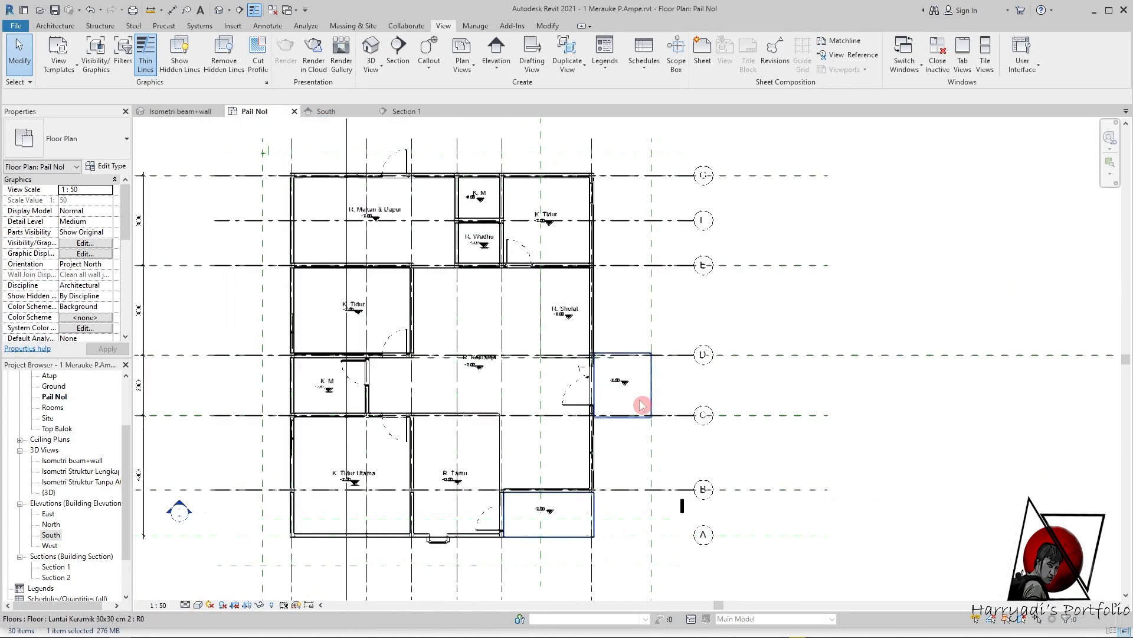
{"action": "scroll", "coordinate": [553, 543], "scroll_direction": "up", "scroll_amount": 6}
{"action": "scroll", "coordinate": [451, 561], "scroll_direction": "up", "scroll_amount": 2}
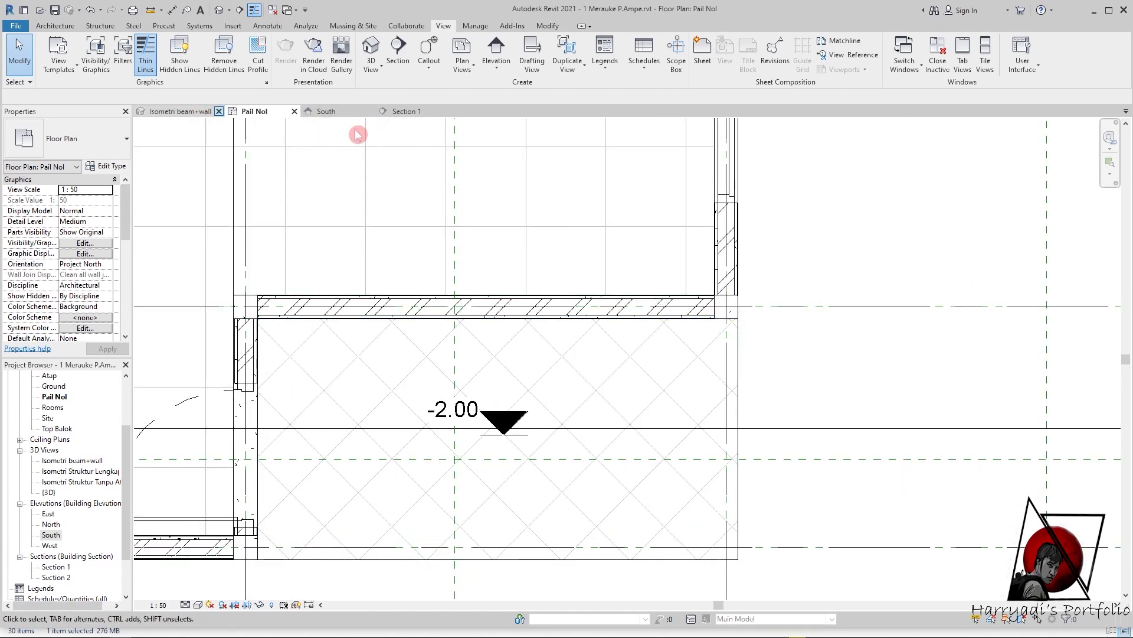
{"action": "left_click", "coordinate": [384, 116]}
- Set the import scale of the Gypsum-Plaster cut pattern to 0.8 for the terrace floor's Adukan Spesi layer
{"action": "scroll", "coordinate": [736, 435], "scroll_direction": "down", "scroll_amount": 2}
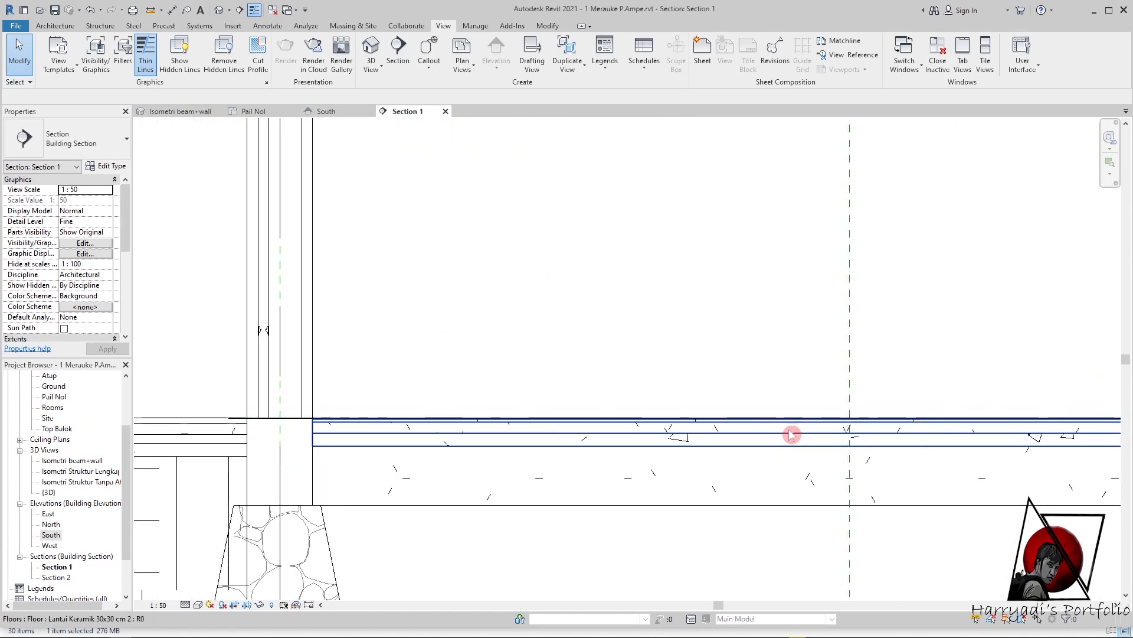
{"action": "scroll", "coordinate": [945, 429], "scroll_direction": "down", "scroll_amount": 3}
{"action": "scroll", "coordinate": [1056, 433], "scroll_direction": "up", "scroll_amount": 2}
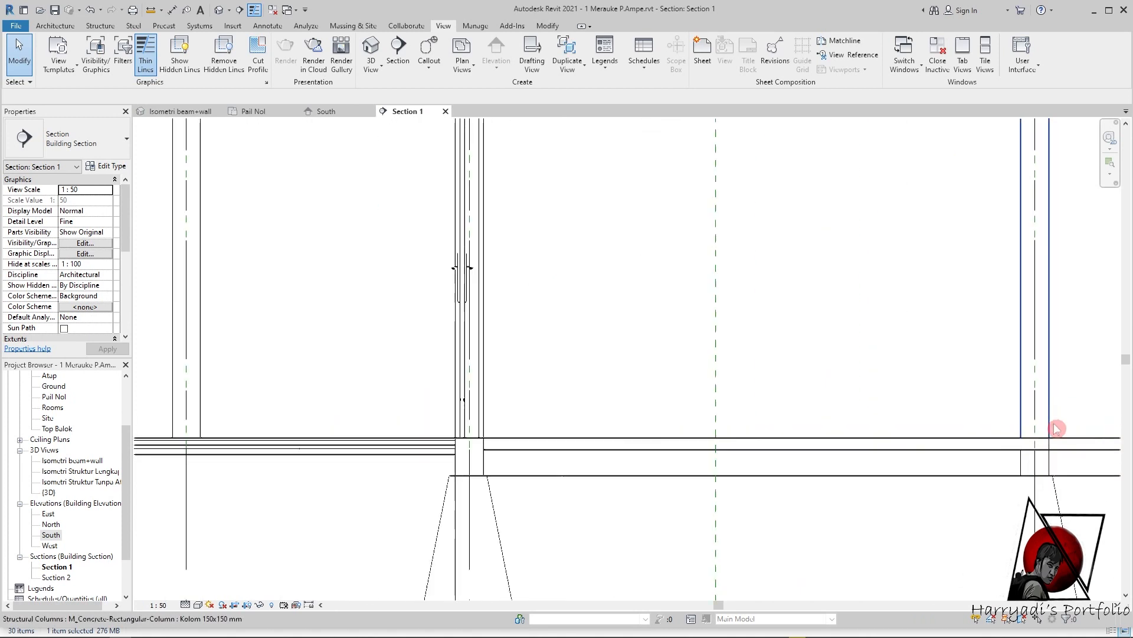
{"action": "left_click", "coordinate": [263, 438]}
{"action": "left_click", "coordinate": [110, 168]}
{"action": "left_click", "coordinate": [692, 257]}
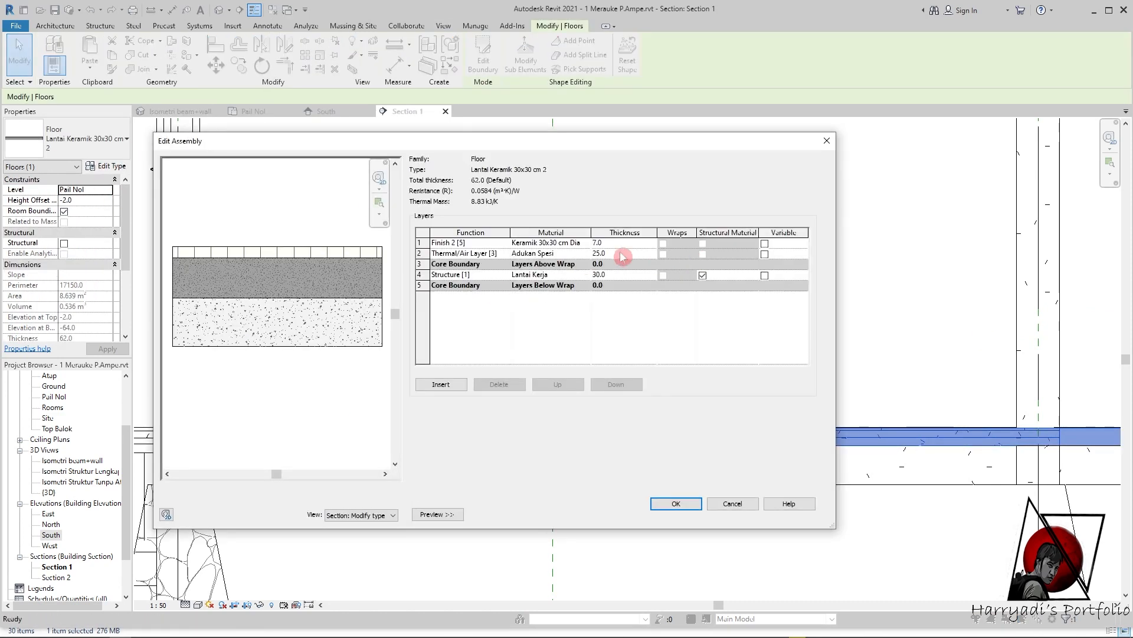
{"action": "left_click", "coordinate": [587, 261]}
{"action": "left_click", "coordinate": [933, 411]}
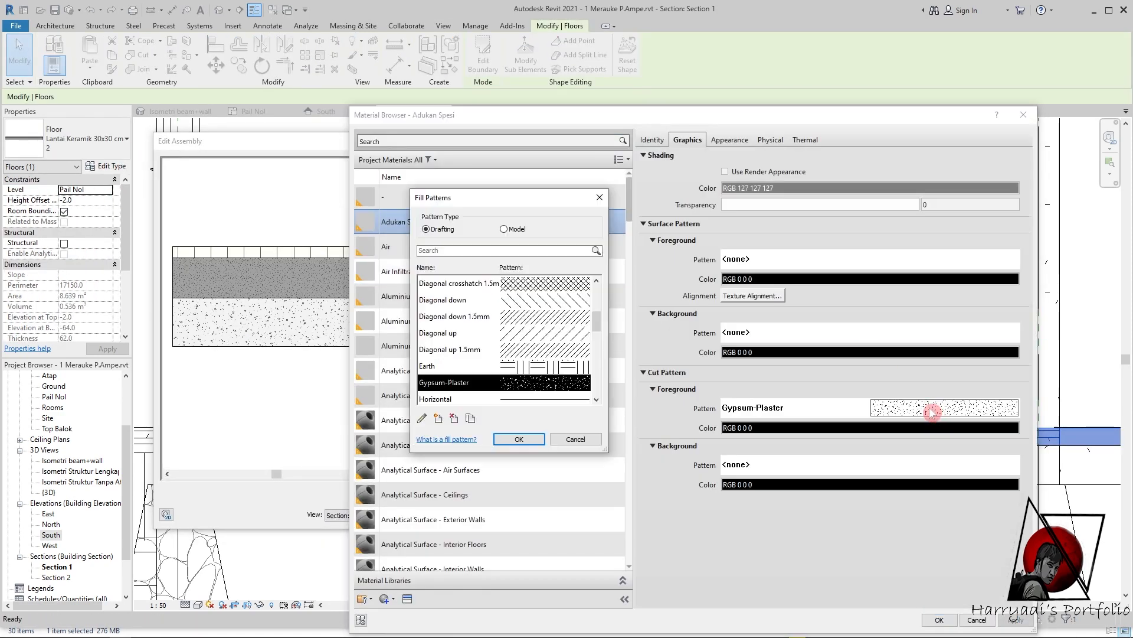
{"action": "left_click", "coordinate": [421, 419]}
{"action": "double_click", "coordinate": [866, 482]}
{"action": "type", "text": "0.8"}
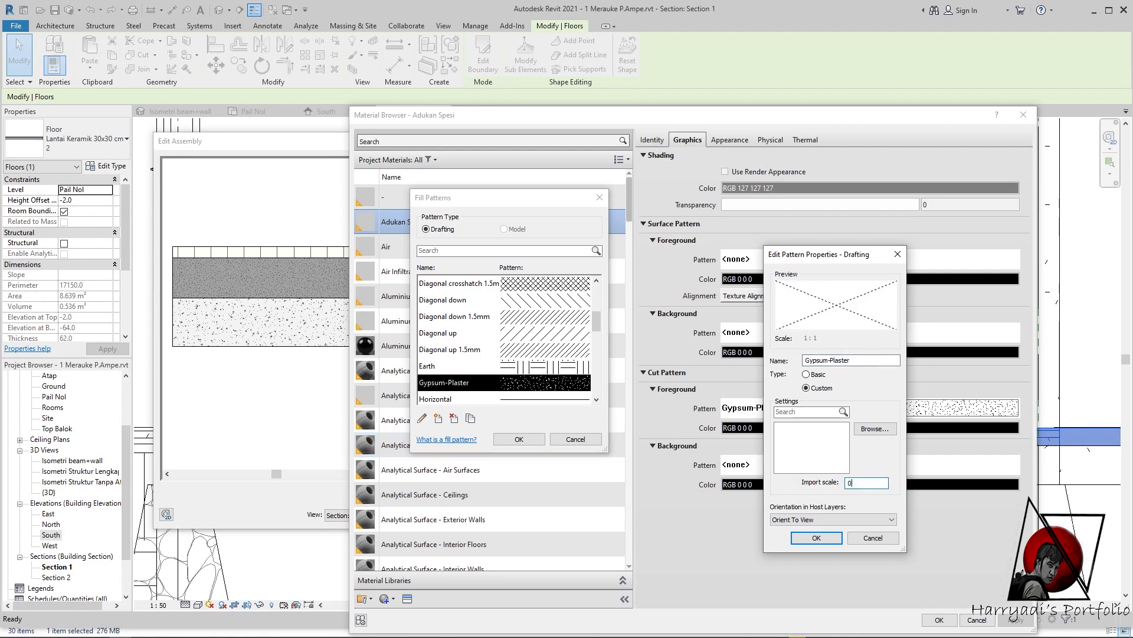
{"action": "left_click", "coordinate": [825, 540]}
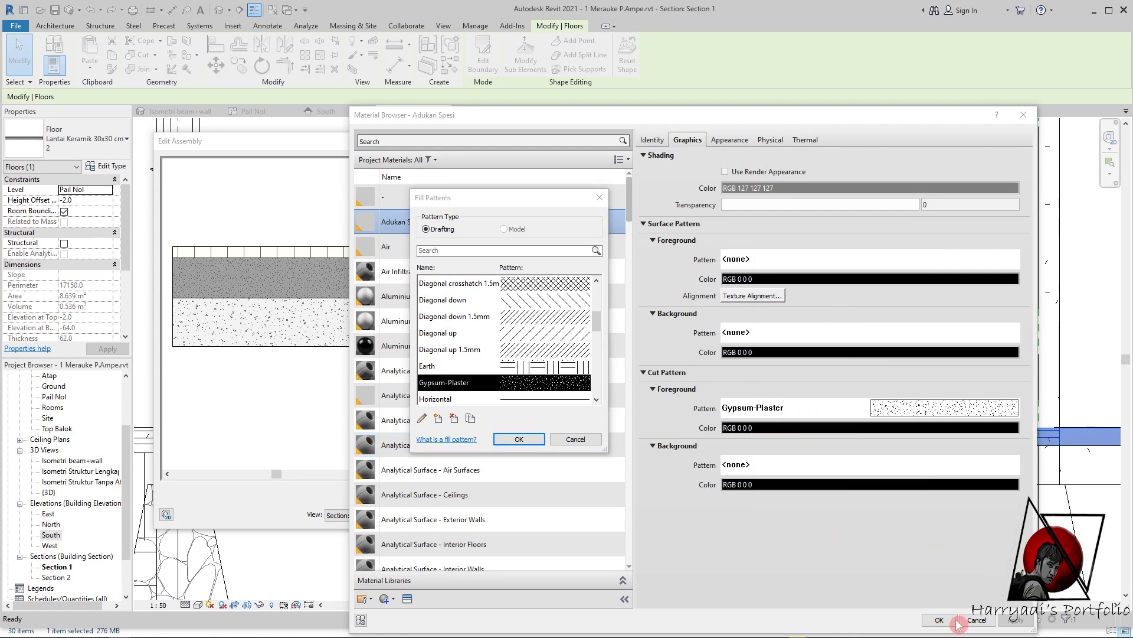
- Accept the rescaled mortar pattern in the material and floor type settings, and deselect the terrace floor
{"action": "left_click", "coordinate": [530, 441]}
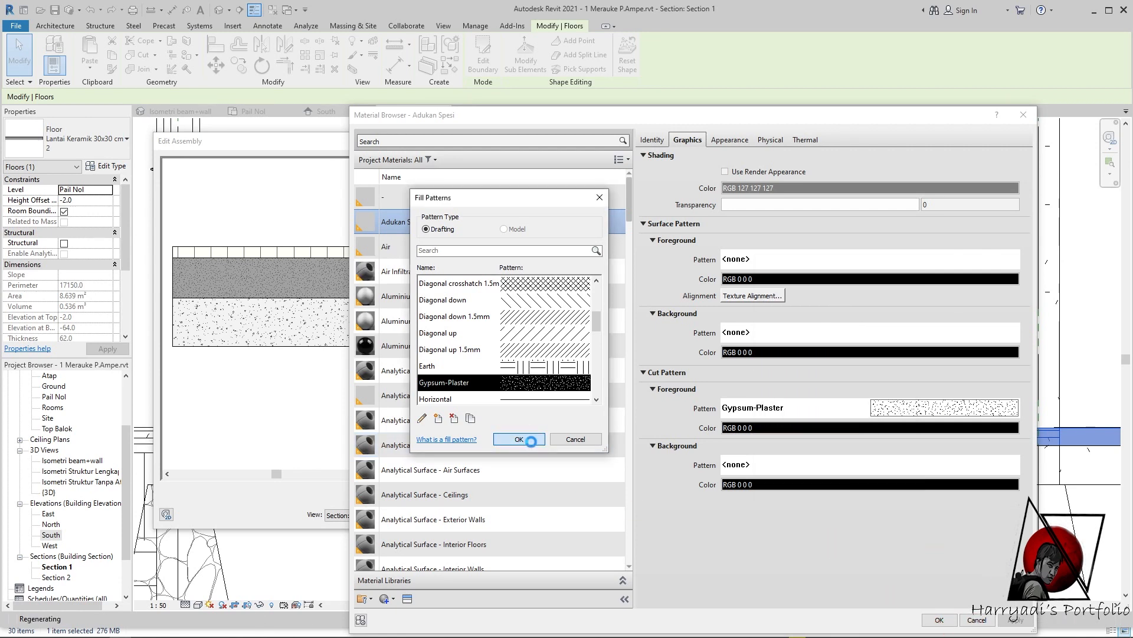
{"action": "left_click", "coordinate": [939, 619]}
{"action": "left_click", "coordinate": [676, 503]}
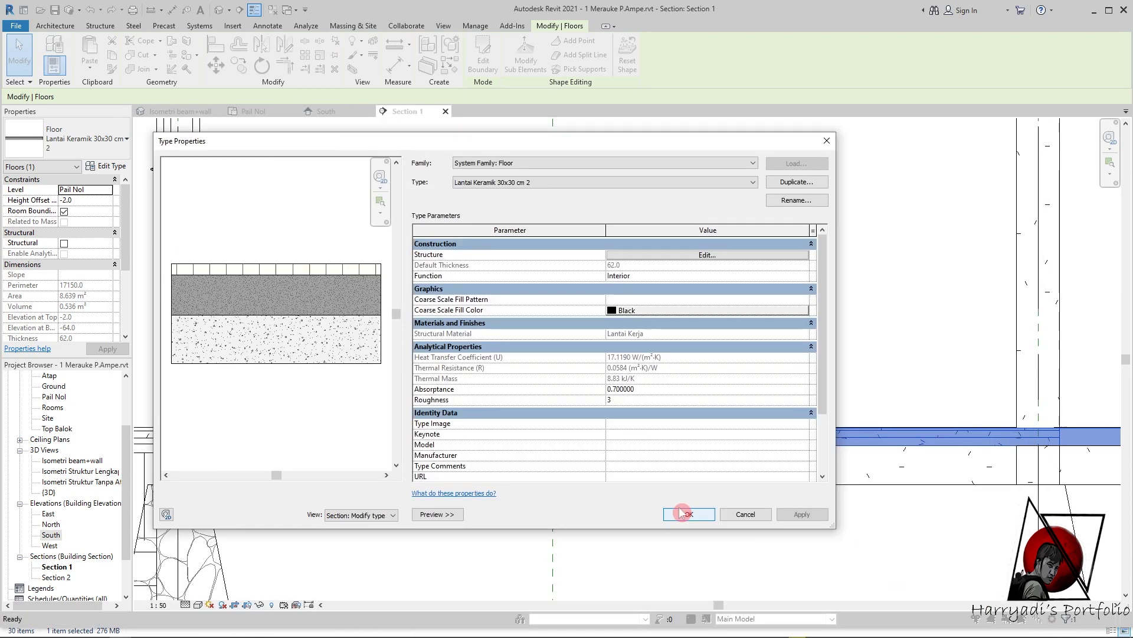
{"action": "left_click", "coordinate": [686, 515]}
{"action": "left_click", "coordinate": [1099, 372]}
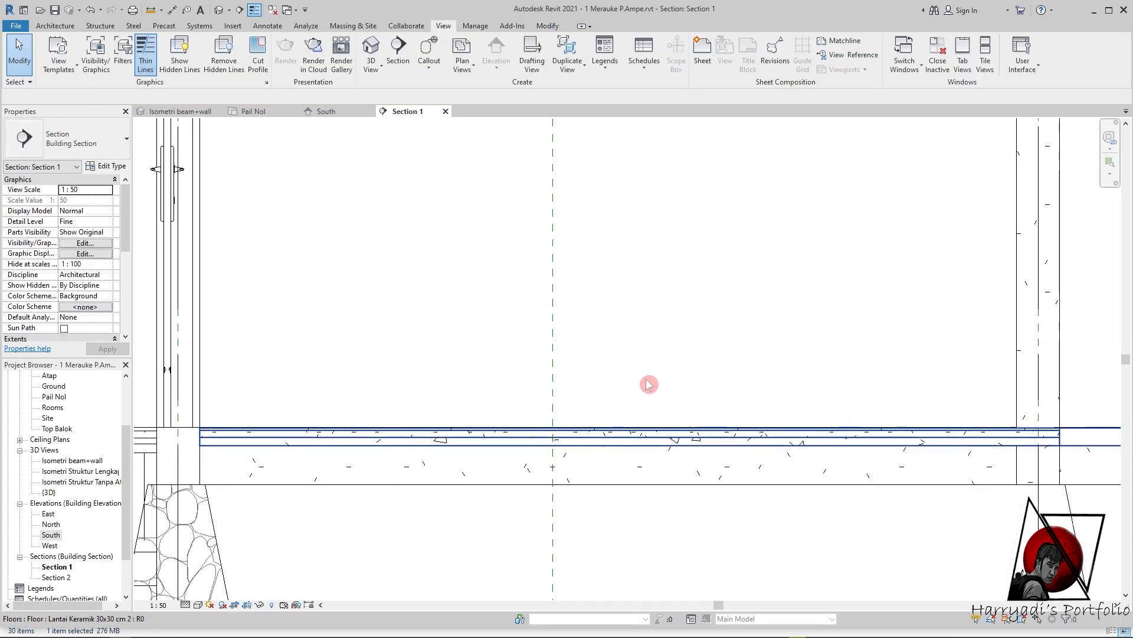
- Set the import scale of the Adukan Spesi layer's Gypsum-Plaster cut pattern to 0.5
{"action": "scroll", "coordinate": [840, 435], "scroll_direction": "up", "scroll_amount": 2}
{"action": "left_click", "coordinate": [573, 439]}
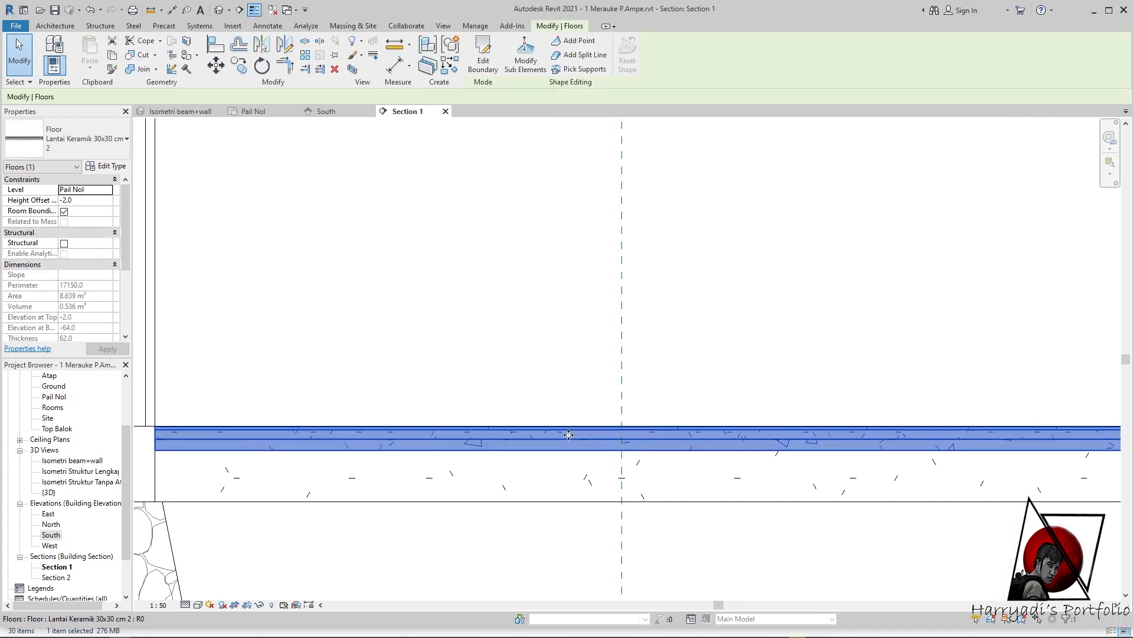
{"action": "left_click", "coordinate": [118, 166]}
{"action": "left_click", "coordinate": [690, 254]}
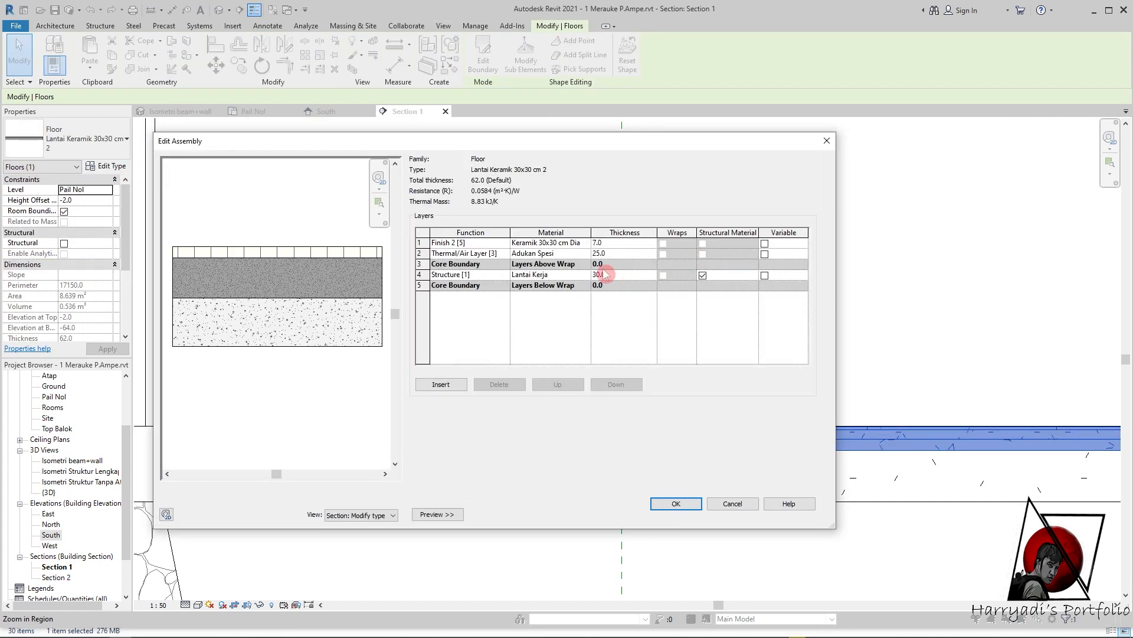
{"action": "left_click", "coordinate": [581, 253]}
{"action": "left_click", "coordinate": [586, 253]}
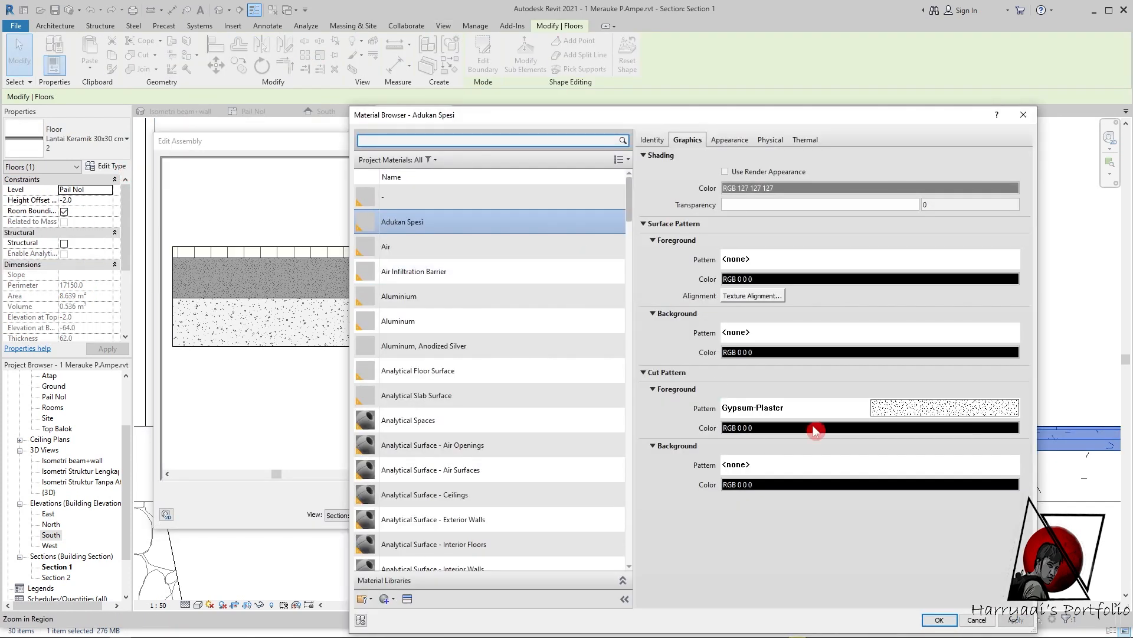
{"action": "left_click", "coordinate": [972, 415]}
{"action": "left_click", "coordinate": [421, 418]}
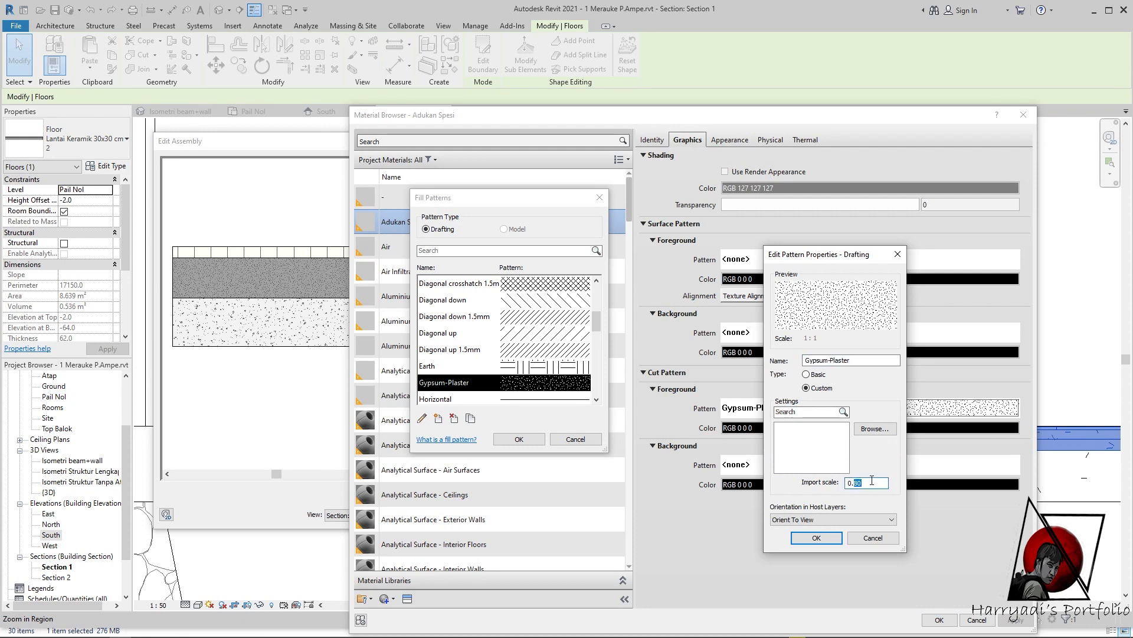
{"action": "key", "text": "BackSpace"}
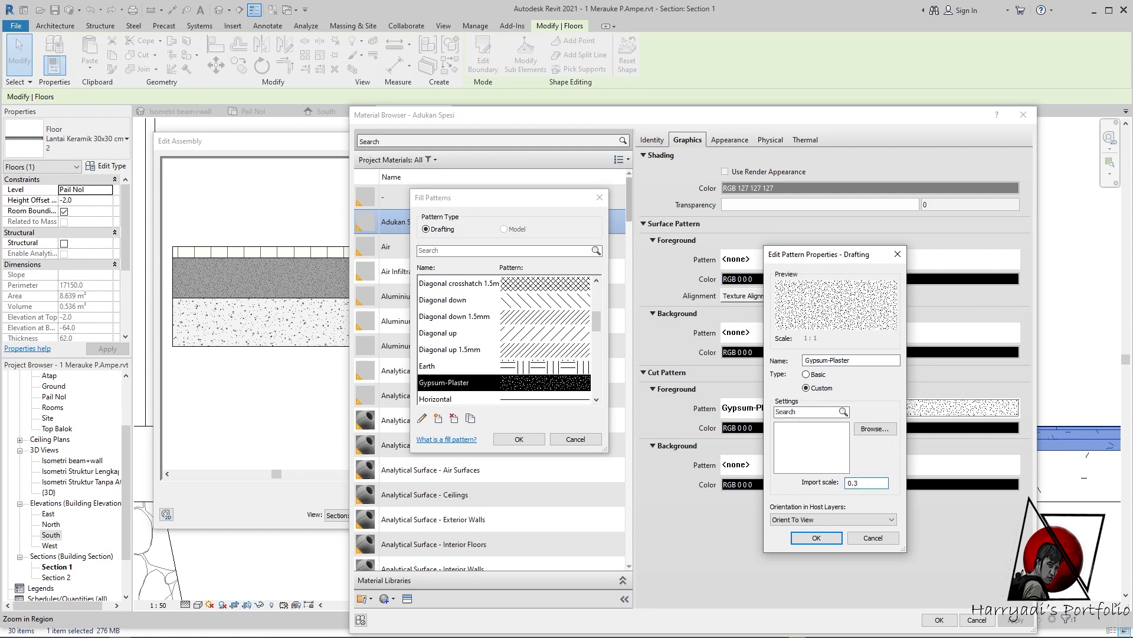
{"action": "type", "text": "5"}
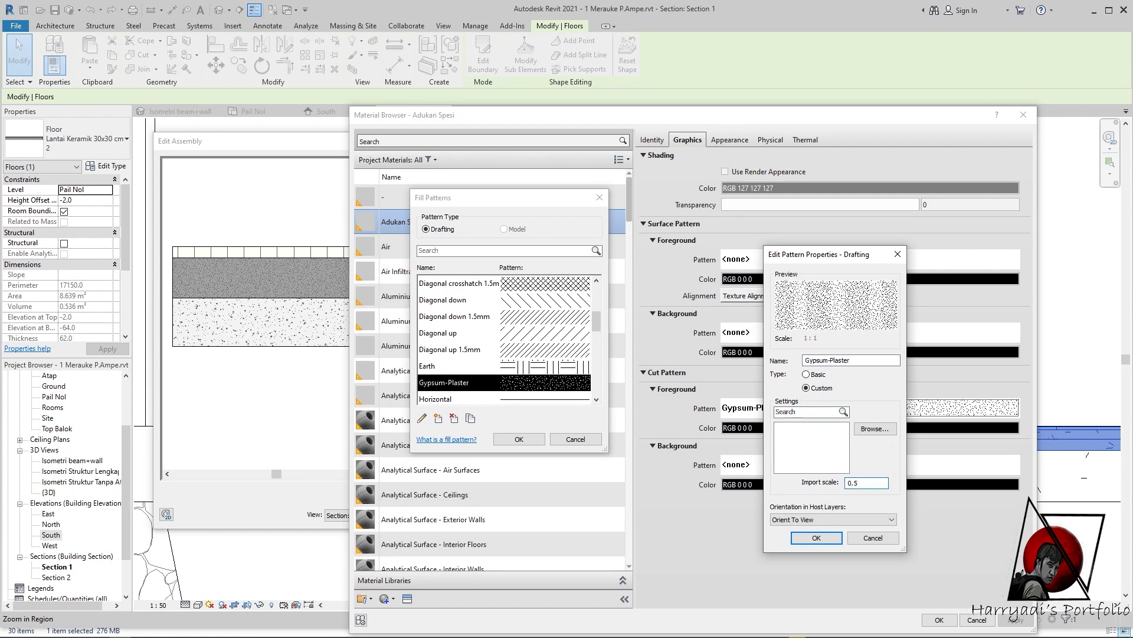
{"action": "left_click", "coordinate": [818, 538]}
- Apply the 0.5-scale mortar pattern to the terrace floor type, and deselect the floor in Section 1
{"action": "left_click", "coordinate": [520, 439]}
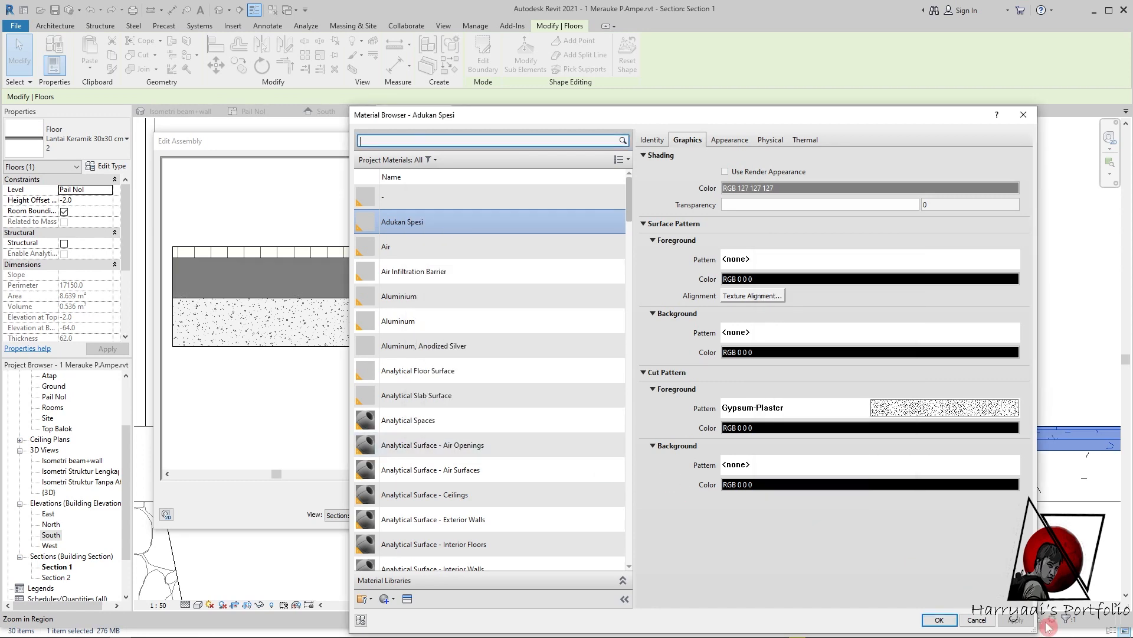
{"action": "left_click", "coordinate": [945, 619]}
{"action": "left_click", "coordinate": [677, 504]}
{"action": "left_click", "coordinate": [800, 517]}
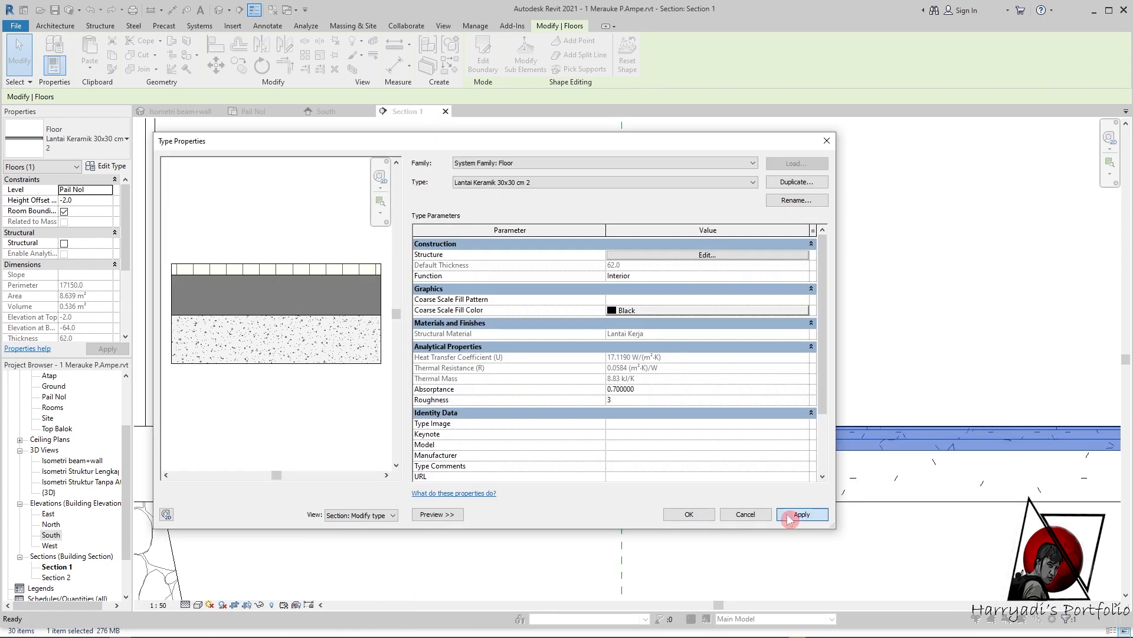
{"action": "left_click", "coordinate": [686, 518]}
{"action": "key", "text": "Escape"}
{"action": "scroll", "coordinate": [709, 423], "scroll_direction": "up", "scroll_amount": 1}
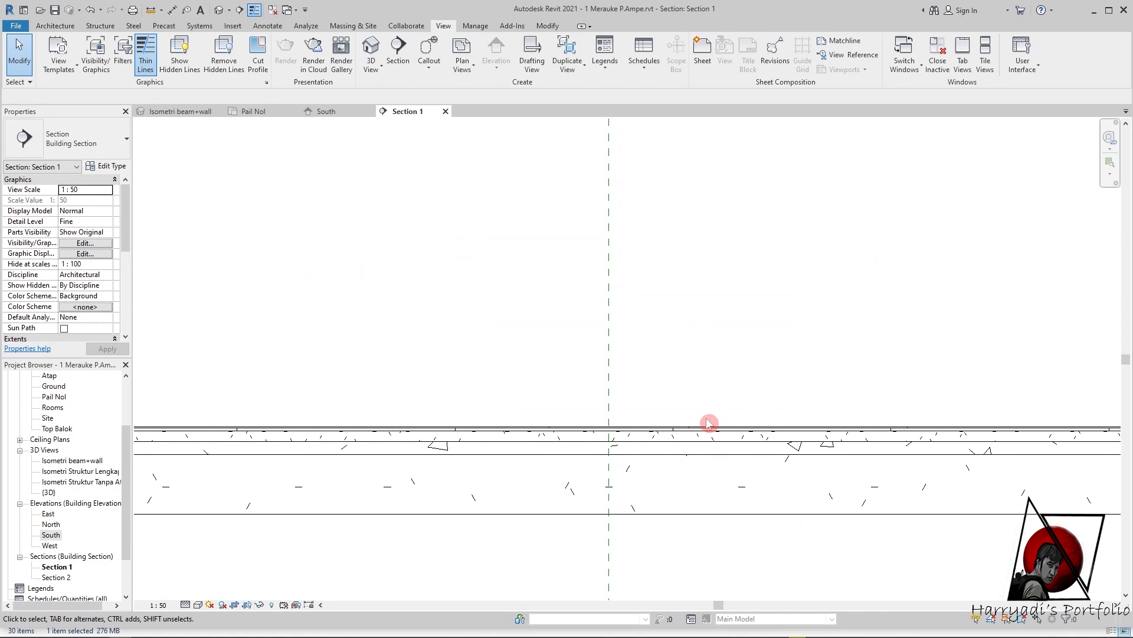
- Reduce the import scale of the Adukan Spesi layer's Gypsum-Plaster cut pattern below 0.5 for a denser mortar fill
{"action": "left_click", "coordinate": [721, 440]}
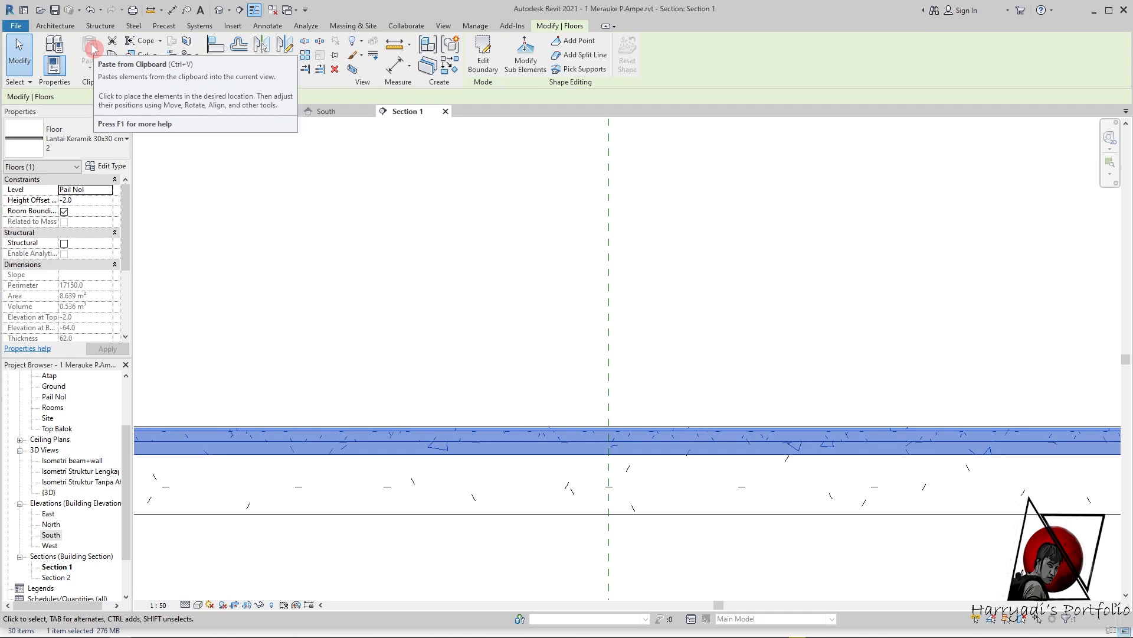
{"action": "left_click", "coordinate": [112, 166]}
{"action": "left_click", "coordinate": [810, 240]}
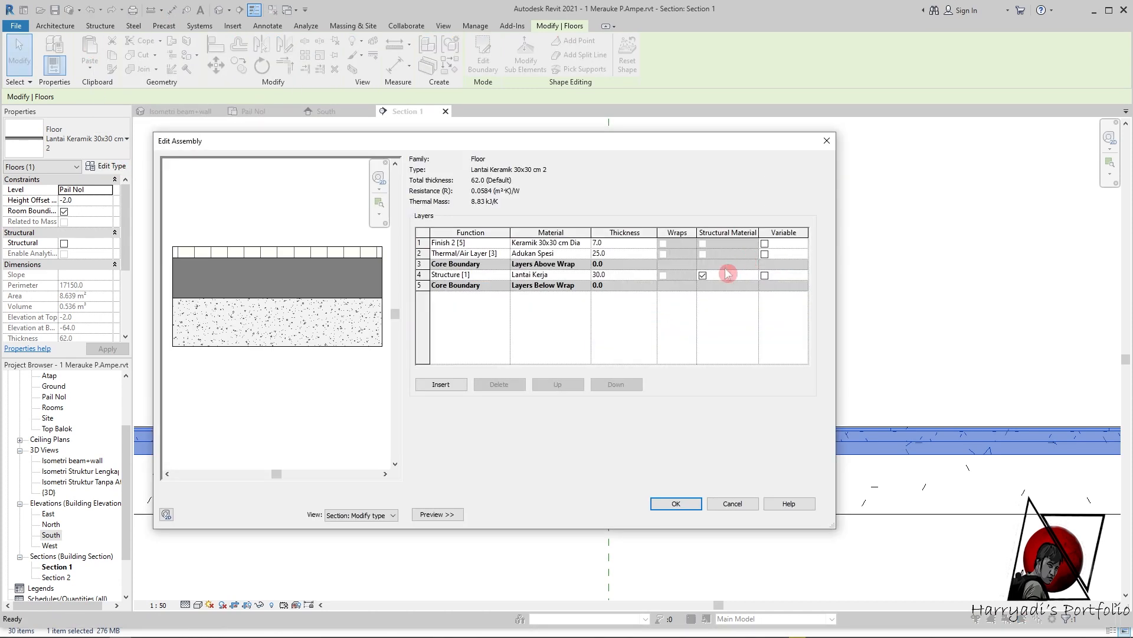
{"action": "left_click", "coordinate": [586, 253]}
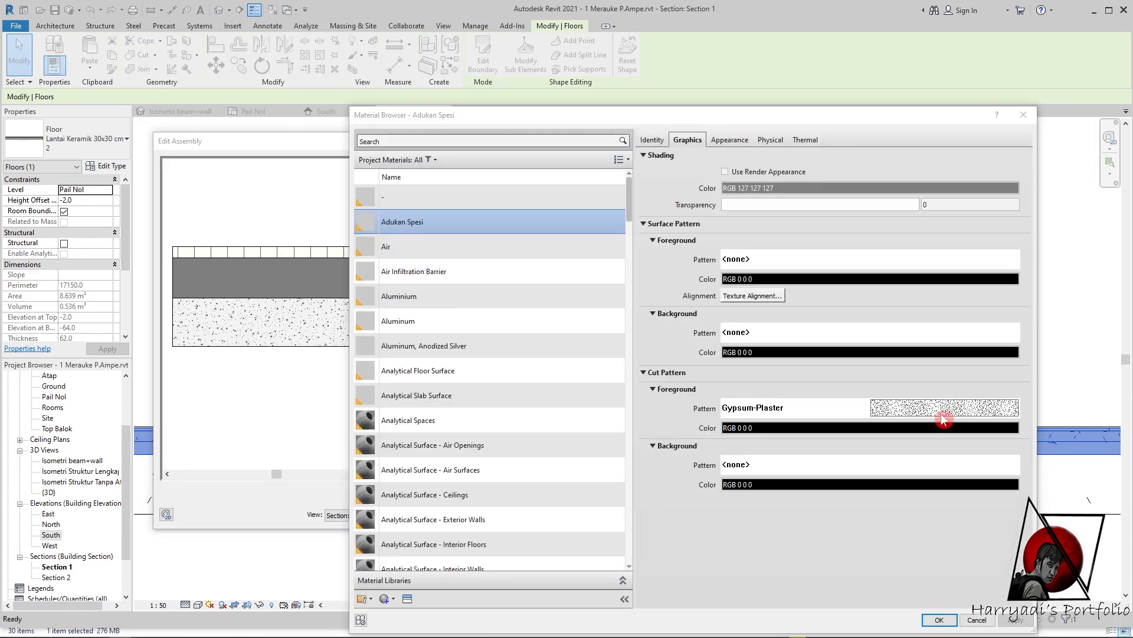
{"action": "left_click", "coordinate": [944, 409]}
{"action": "left_click", "coordinate": [422, 418]}
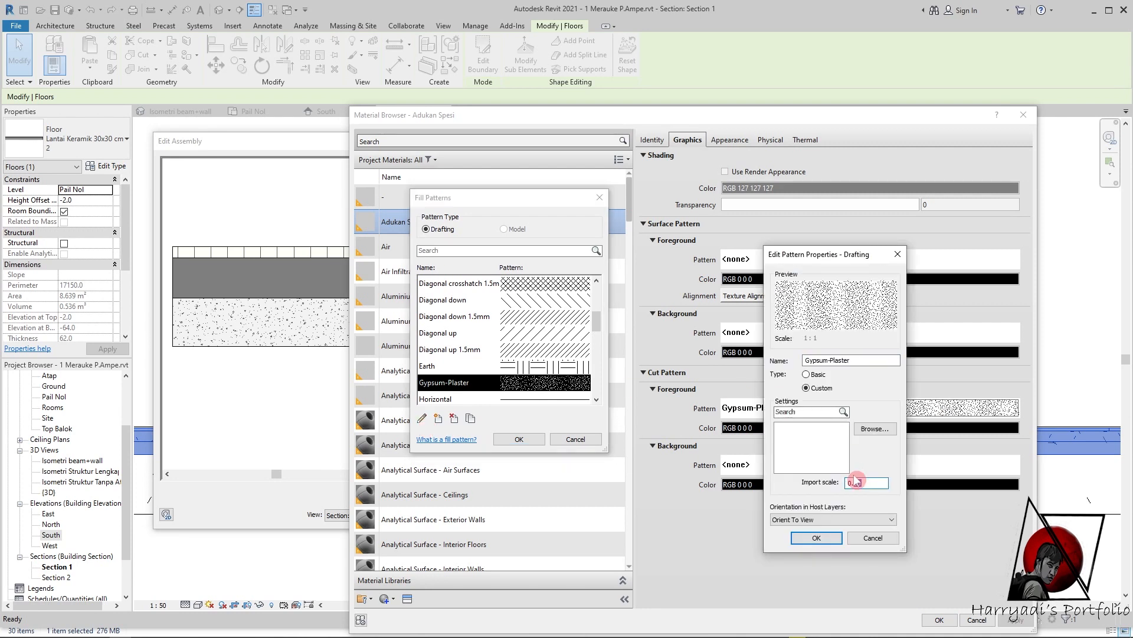
{"action": "left_click", "coordinate": [818, 537]}
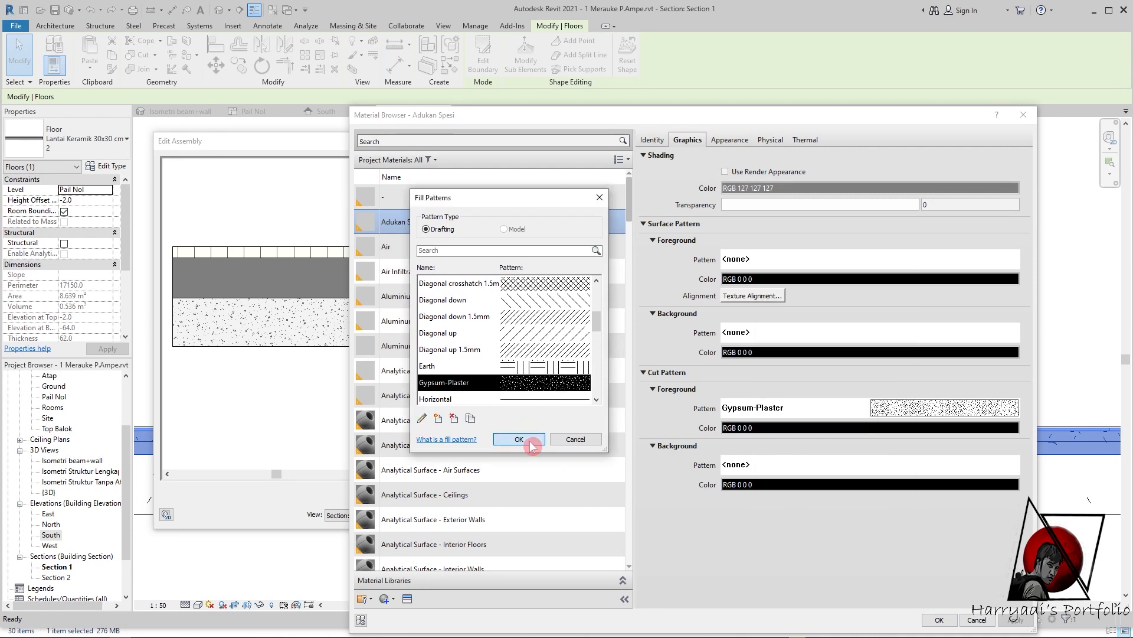
- Apply the denser mortar pattern to the Lantai Keramik 30x30 cm 2 floor type, and deselect the floor
{"action": "left_click", "coordinate": [518, 440]}
{"action": "left_click", "coordinate": [939, 619]}
{"action": "left_click", "coordinate": [676, 503]}
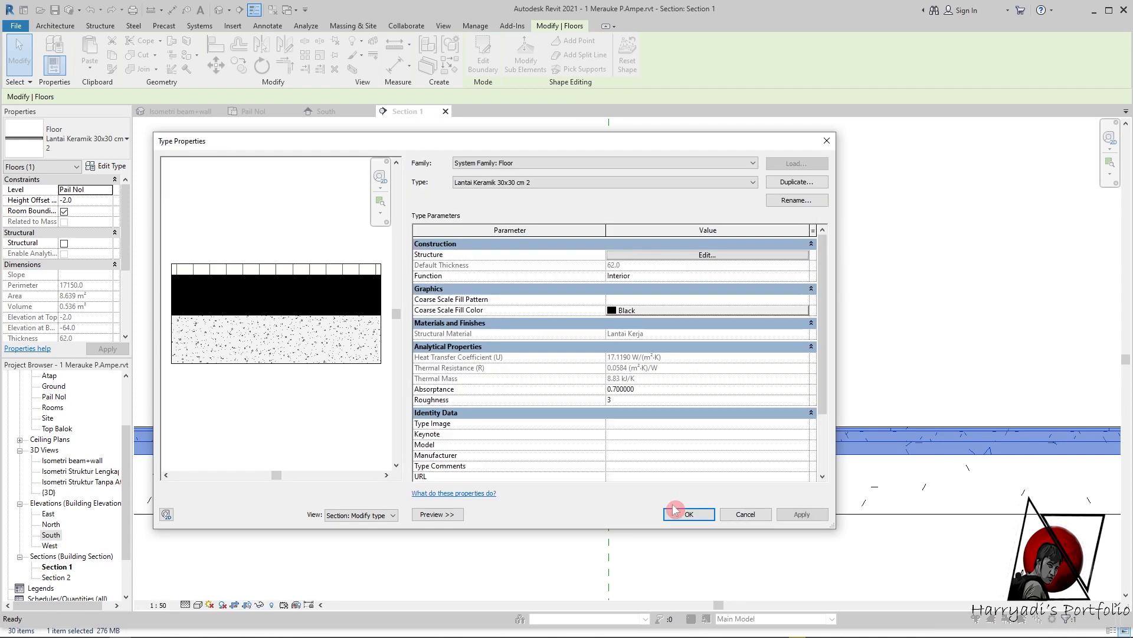
{"action": "left_click", "coordinate": [812, 515]}
{"action": "left_click", "coordinate": [688, 515]}
{"action": "left_click", "coordinate": [685, 233]}
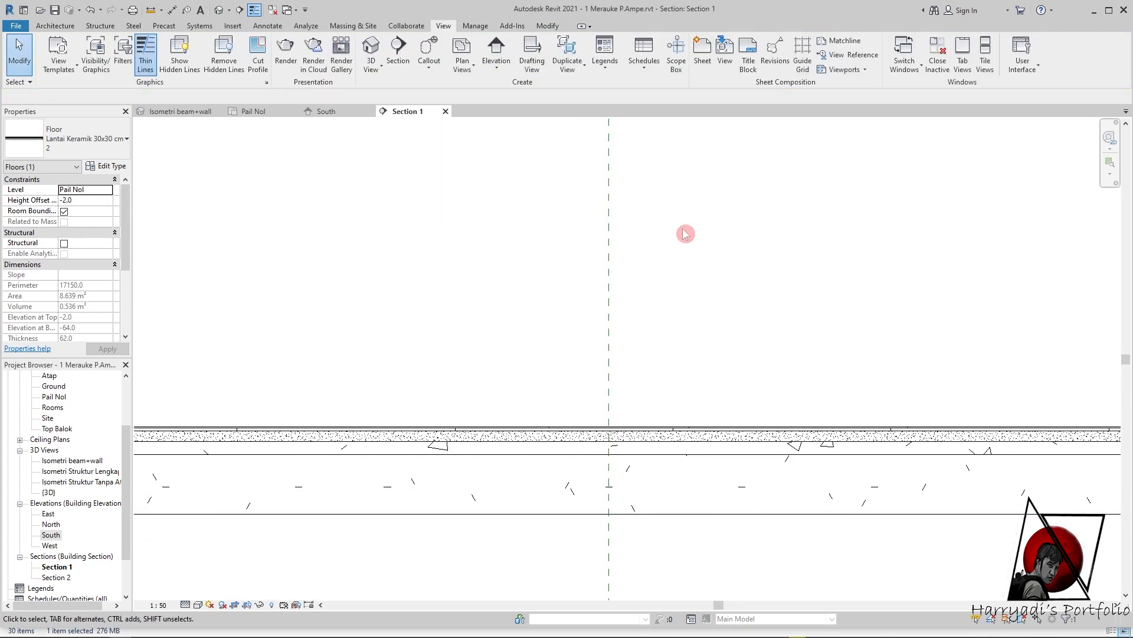
- Reduce the import scale of the Concrete cut pattern used by the terrace floor's Lantai Kerja structure layer
{"action": "scroll", "coordinate": [695, 366], "scroll_direction": "down", "scroll_amount": 2}
{"action": "scroll", "coordinate": [494, 424], "scroll_direction": "up", "scroll_amount": 1}
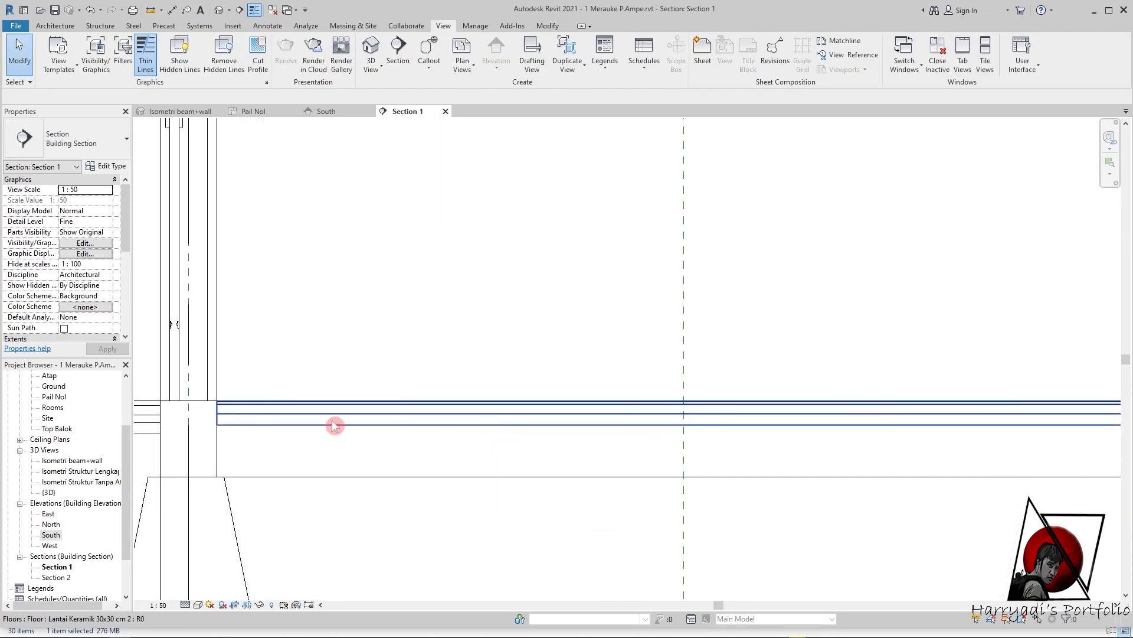
{"action": "left_click", "coordinate": [526, 421]}
{"action": "left_click", "coordinate": [107, 166]}
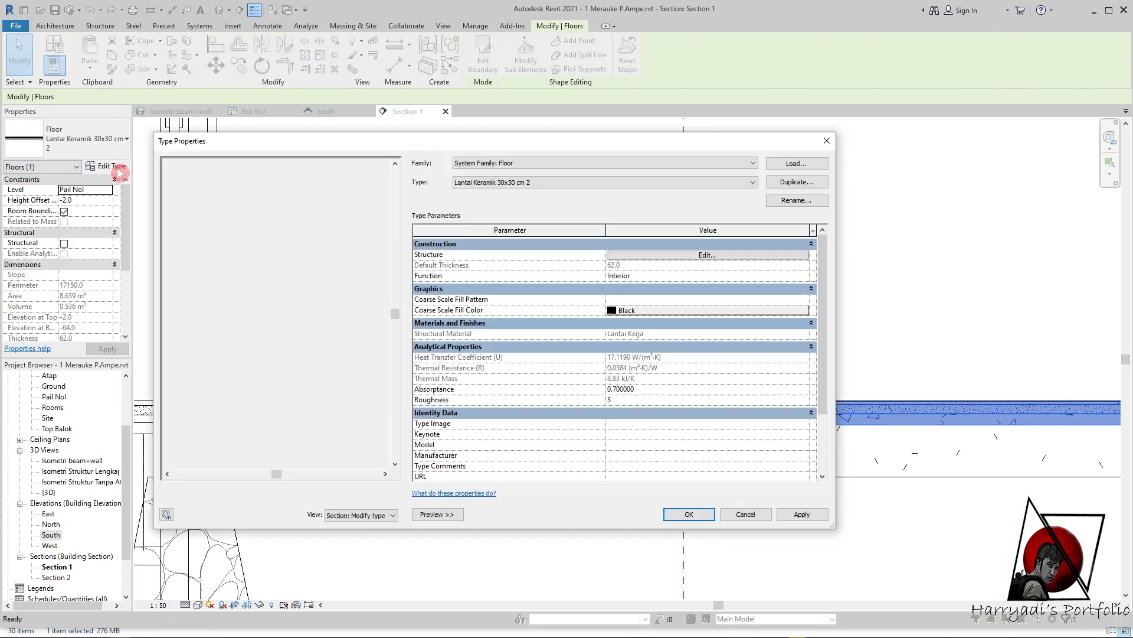
{"action": "left_click", "coordinate": [732, 257]}
{"action": "left_click", "coordinate": [588, 275]}
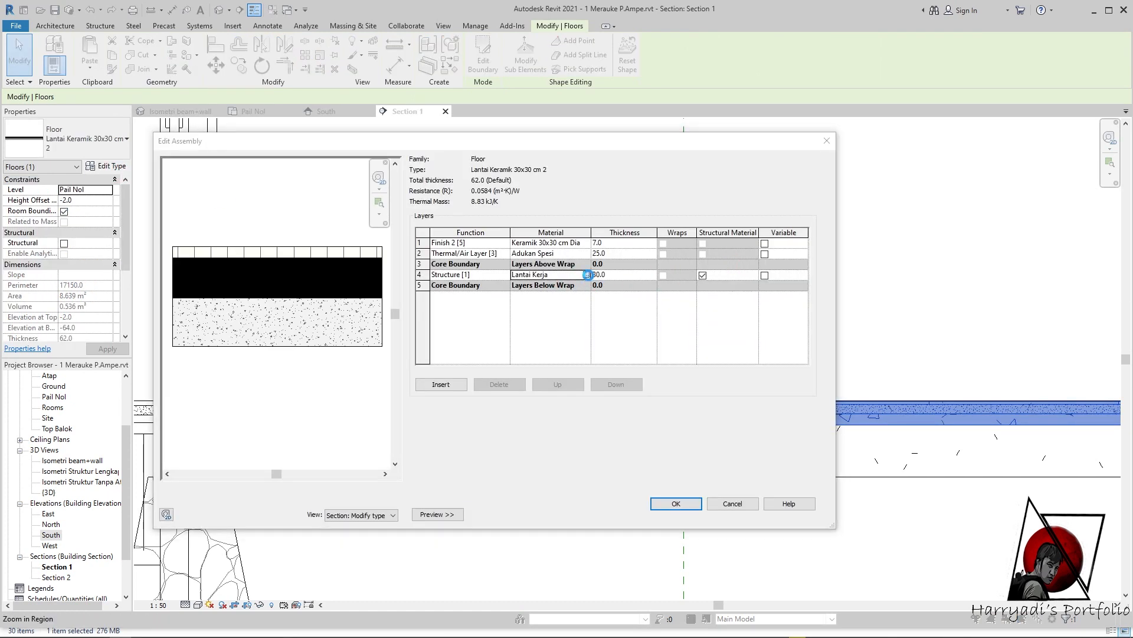
{"action": "left_click", "coordinate": [987, 412]}
{"action": "left_click", "coordinate": [422, 418]}
{"action": "left_click", "coordinate": [807, 387]}
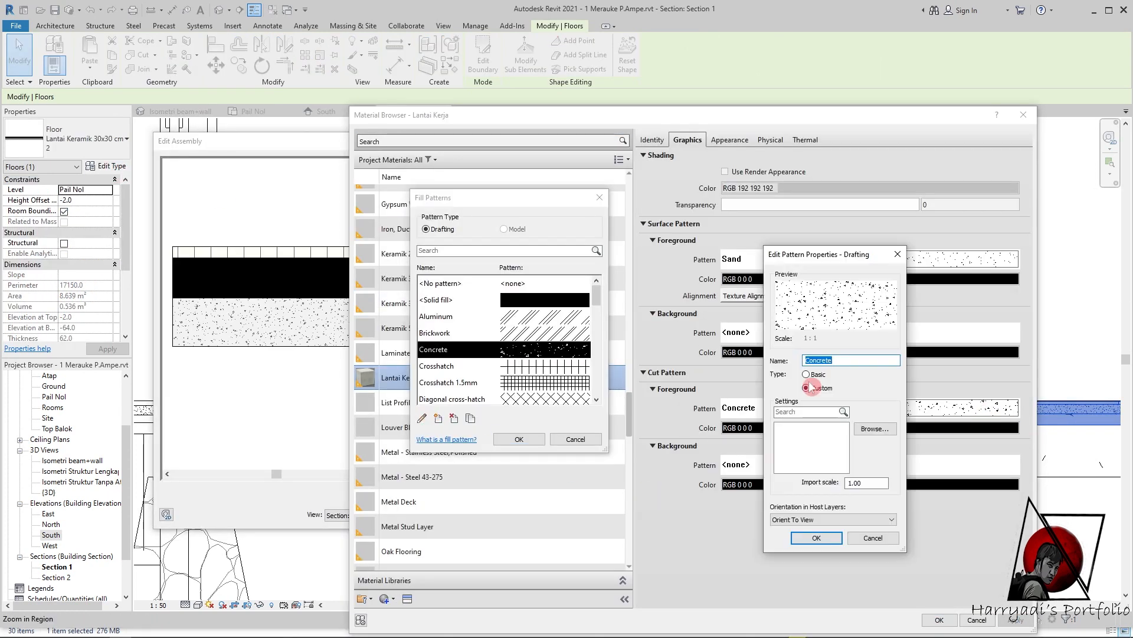
{"action": "left_click", "coordinate": [817, 537]}
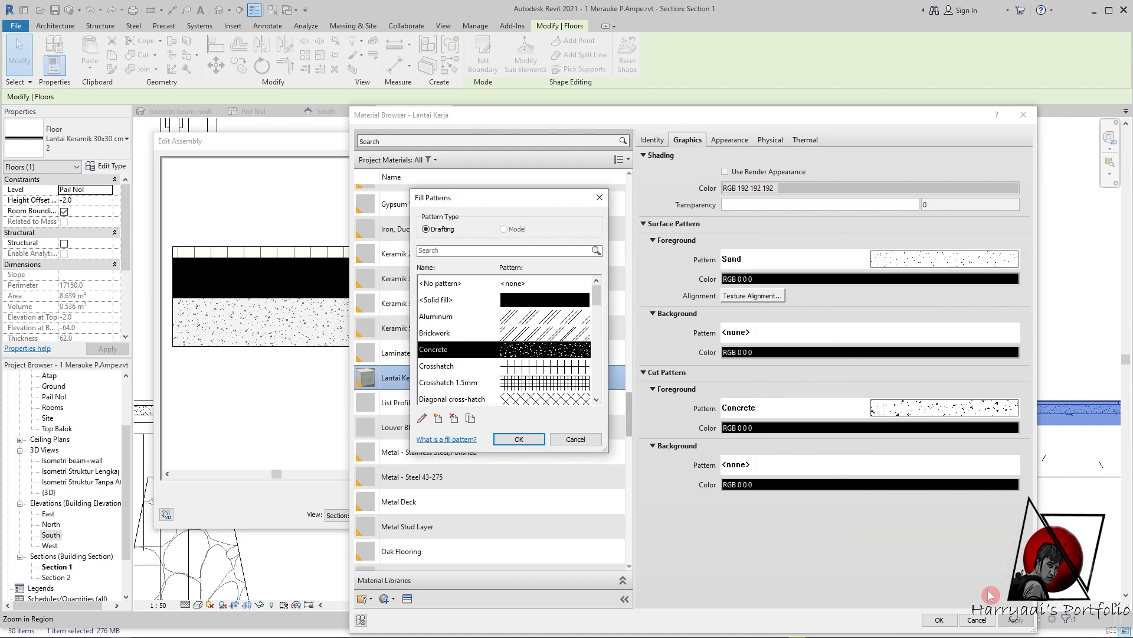
{"action": "left_click", "coordinate": [522, 440]}
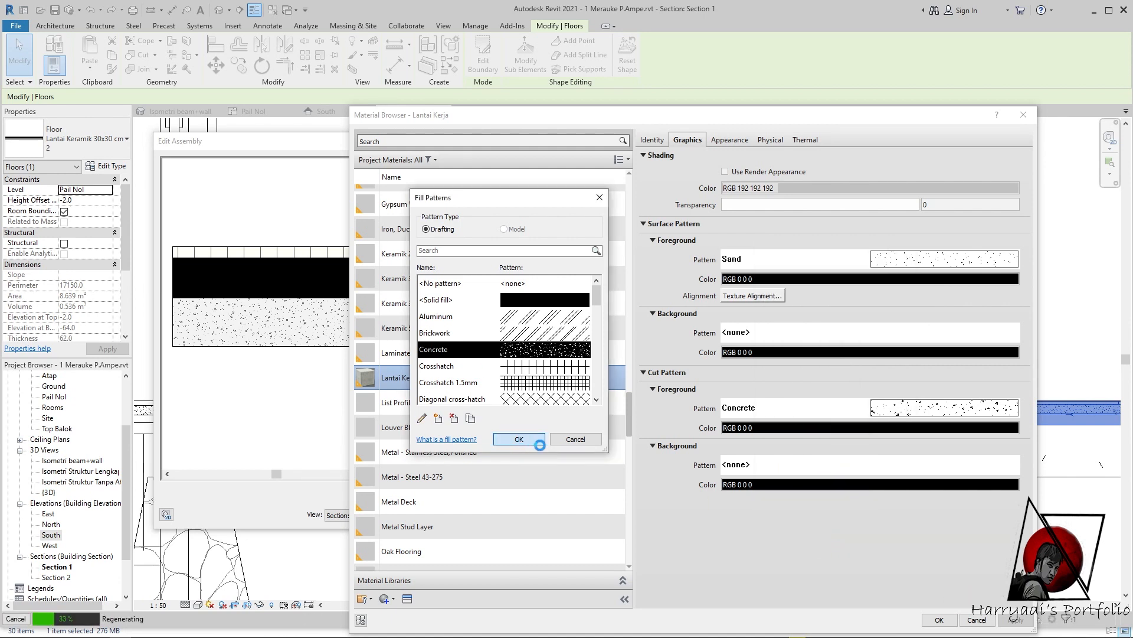
- Assign Metal - Stainless Steel,Polished to the terrace floor type's structure layer and apply the type changes
{"action": "left_click", "coordinate": [539, 514]}
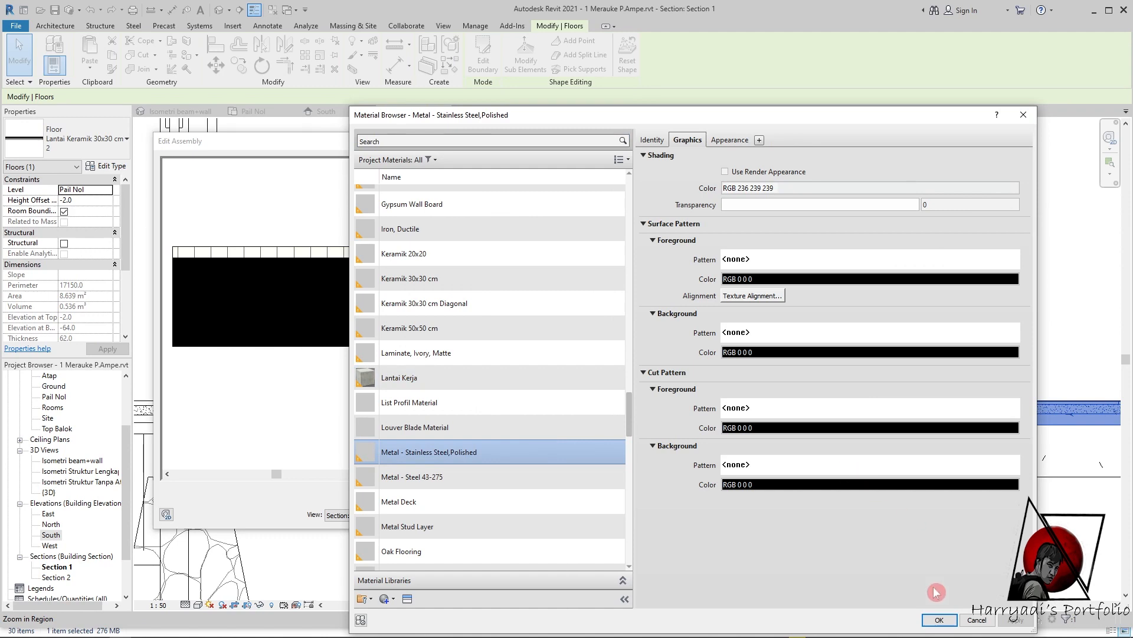
{"action": "left_click", "coordinate": [936, 619]}
{"action": "left_click", "coordinate": [670, 502]}
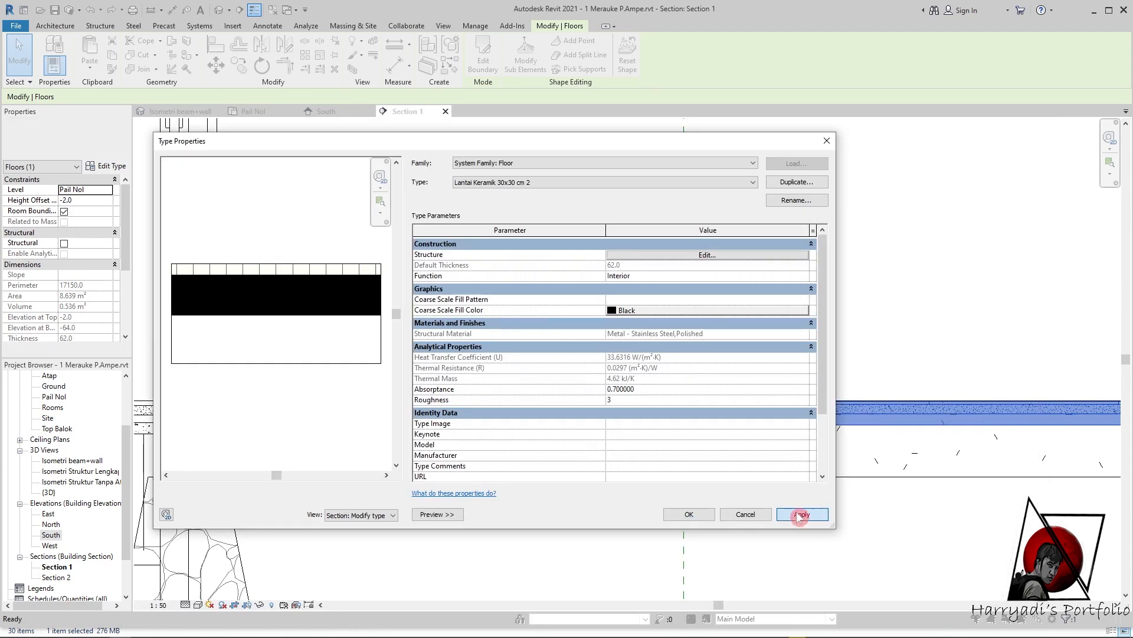
{"action": "left_click", "coordinate": [681, 498]}
- Reassign the Lantai Kerja material to the structure layer of the Lantai Keramik 30x30 cm 2 floor type, confirm, and deselect the floor
{"action": "scroll", "coordinate": [418, 424], "scroll_direction": "up", "scroll_amount": 2}
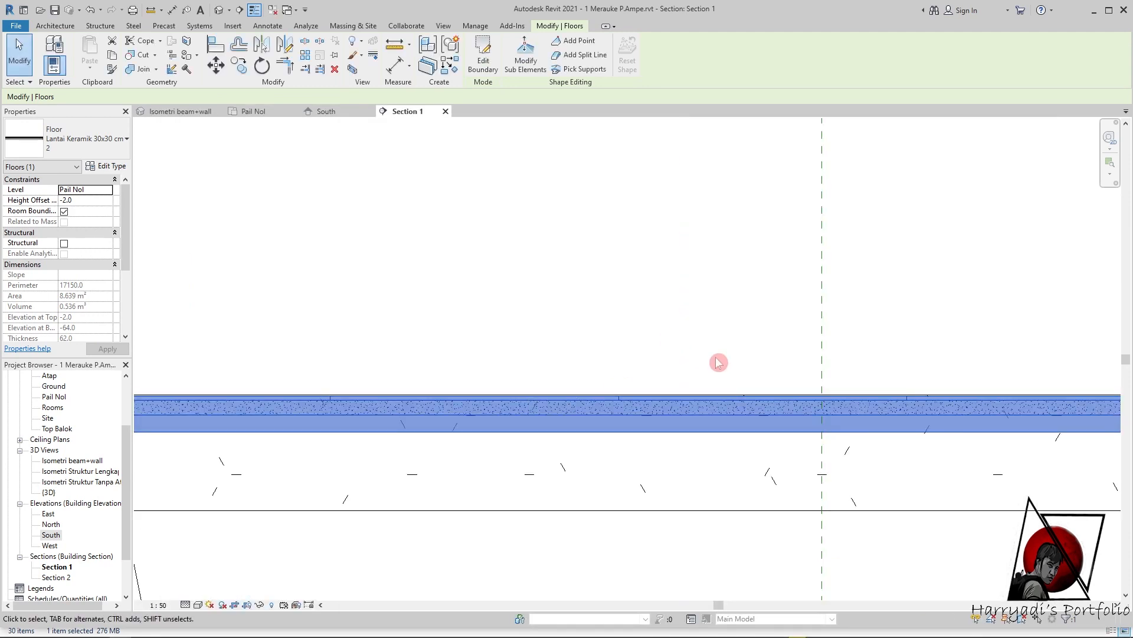
{"action": "left_click", "coordinate": [823, 418]}
{"action": "left_click", "coordinate": [299, 394]}
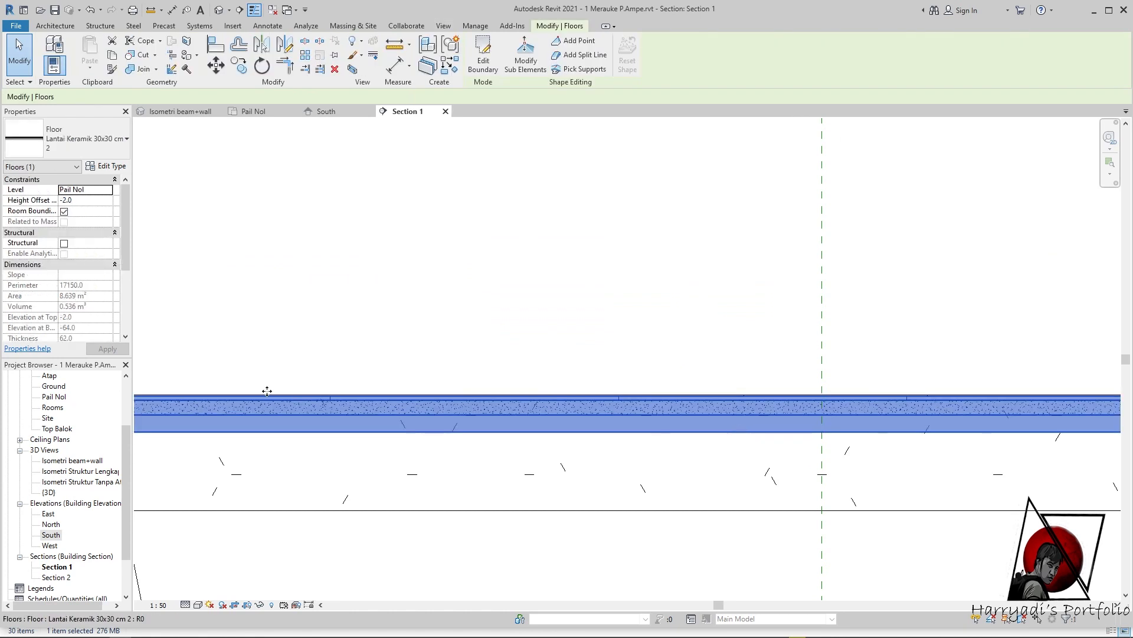
{"action": "left_click", "coordinate": [105, 166]}
{"action": "left_click", "coordinate": [706, 255]}
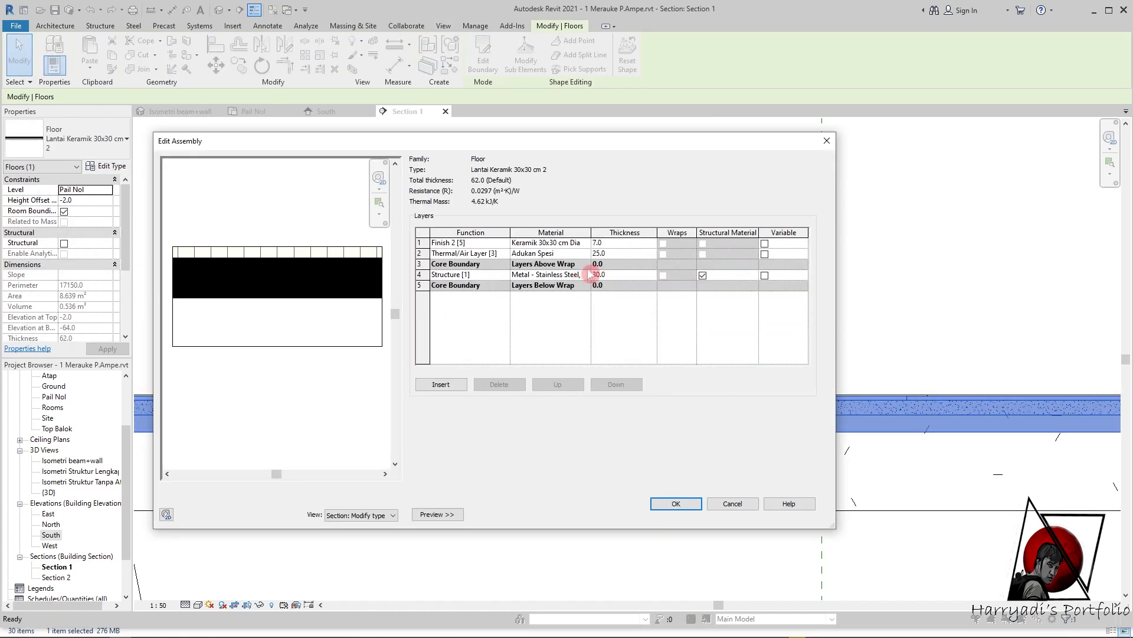
{"action": "left_click", "coordinate": [586, 274]}
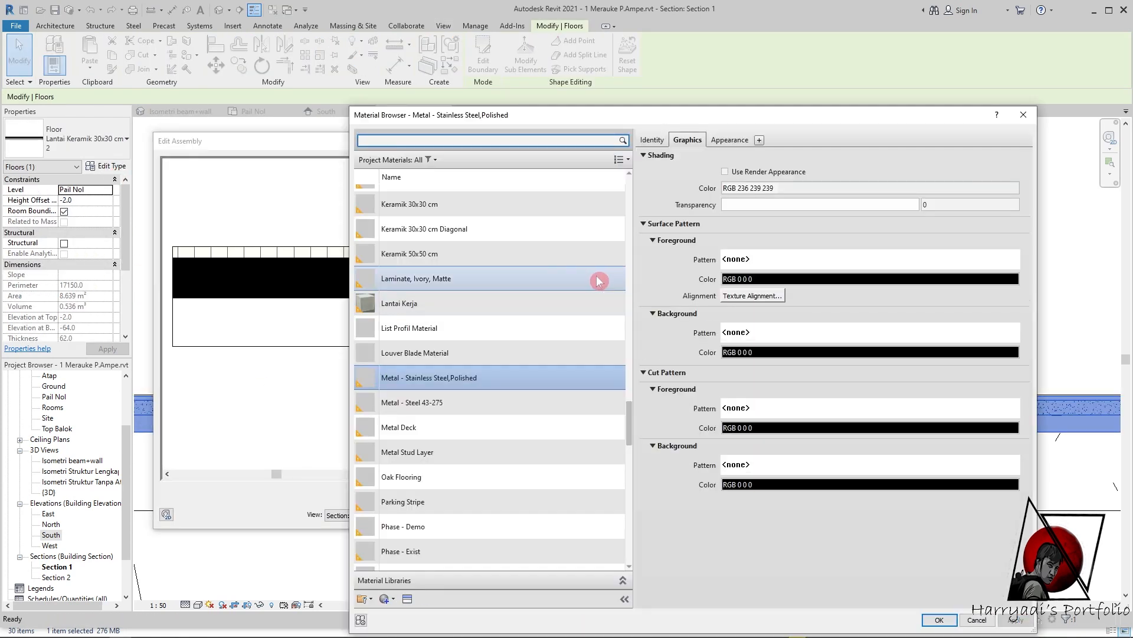
{"action": "left_click", "coordinate": [1023, 117]}
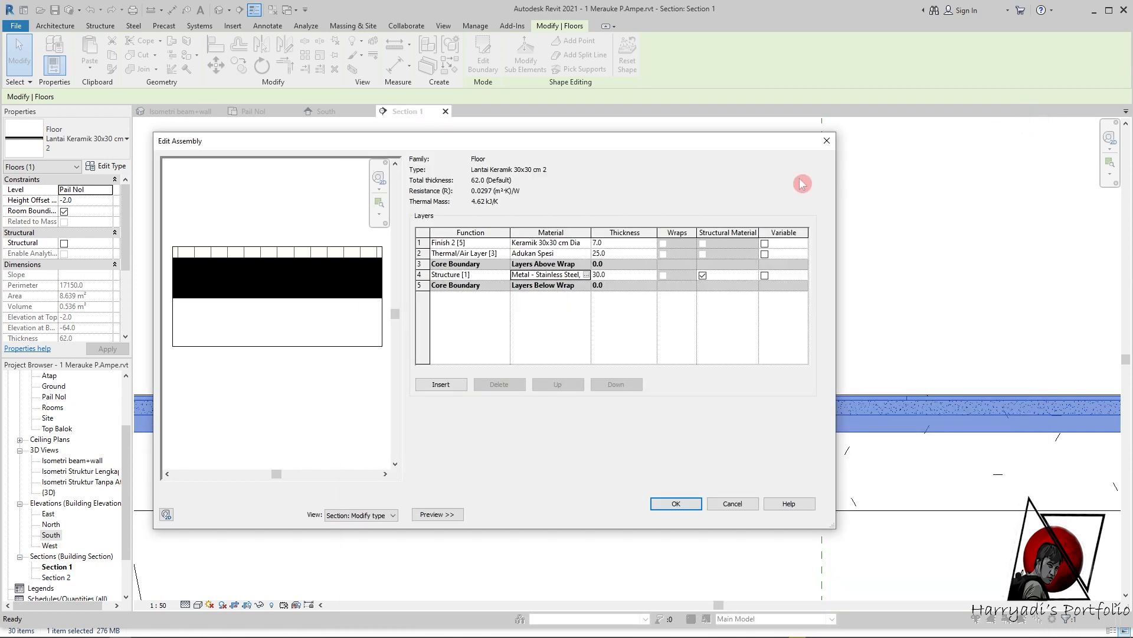
{"action": "left_click", "coordinate": [588, 275]}
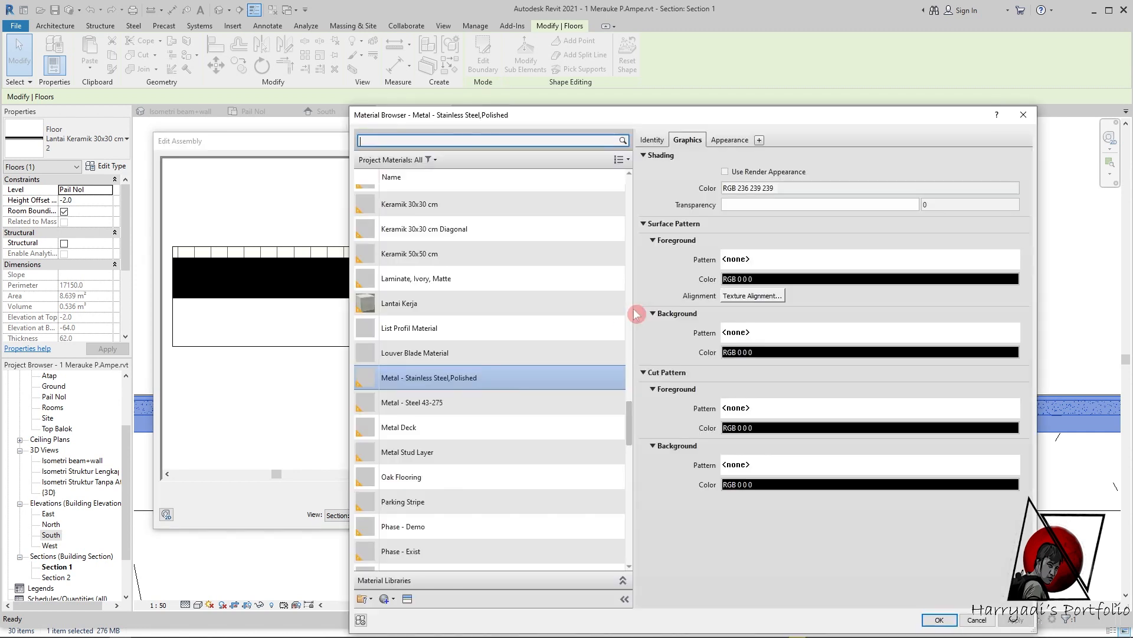
{"action": "left_click", "coordinate": [477, 303]}
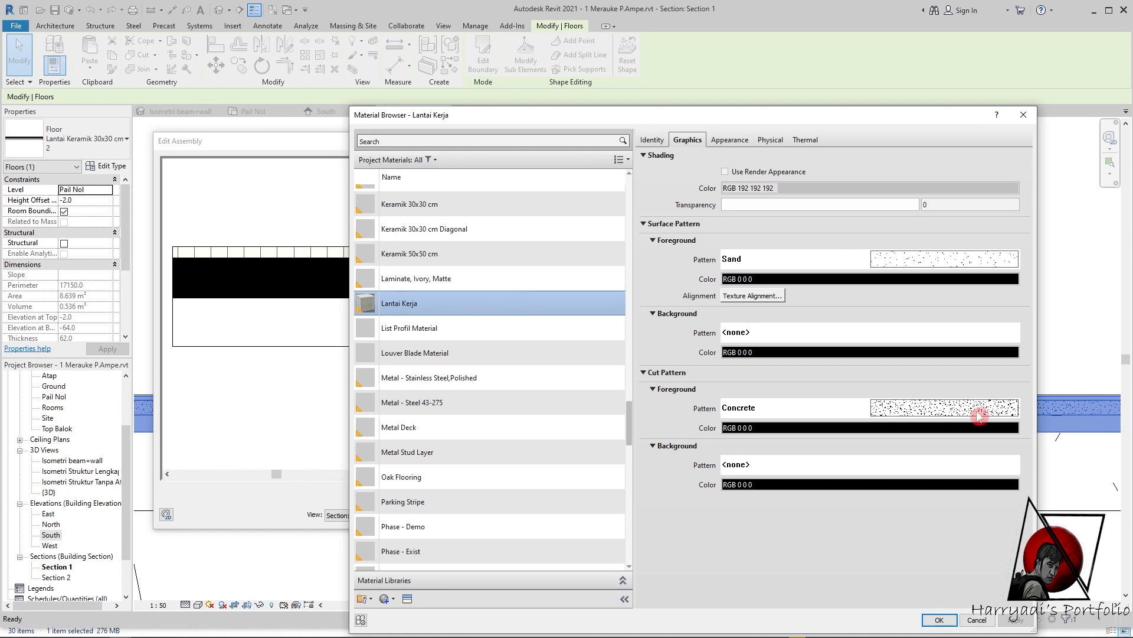
{"action": "left_click", "coordinate": [971, 411]}
{"action": "left_click", "coordinate": [518, 440]}
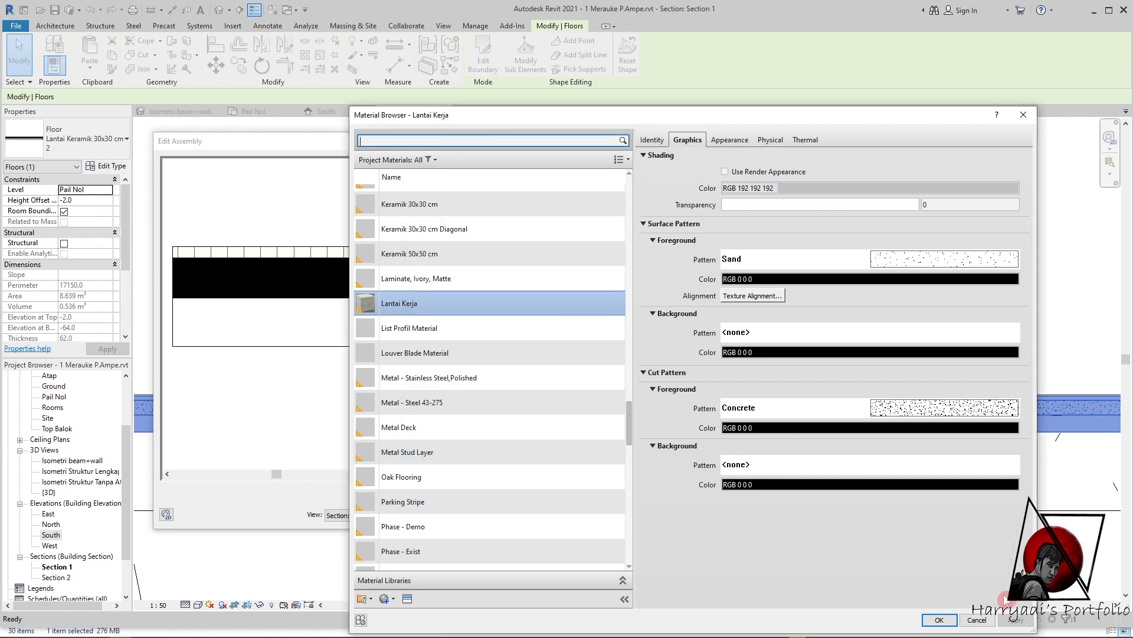
{"action": "left_click", "coordinate": [939, 619]}
{"action": "left_click", "coordinate": [678, 505]}
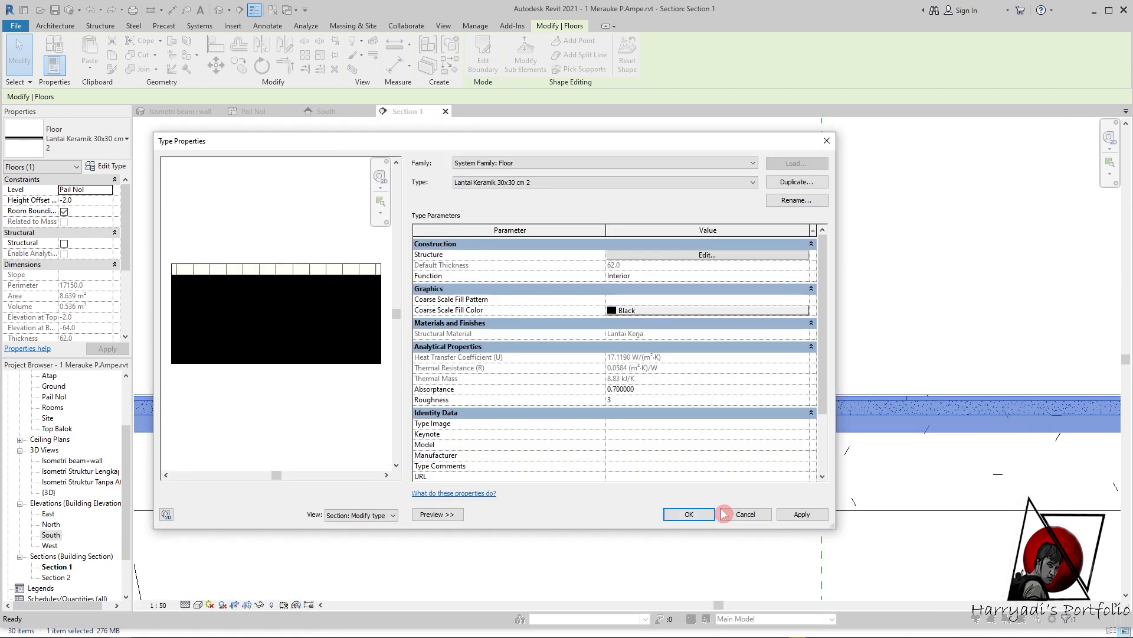
{"action": "left_click", "coordinate": [689, 515]}
{"action": "left_click", "coordinate": [739, 484]}
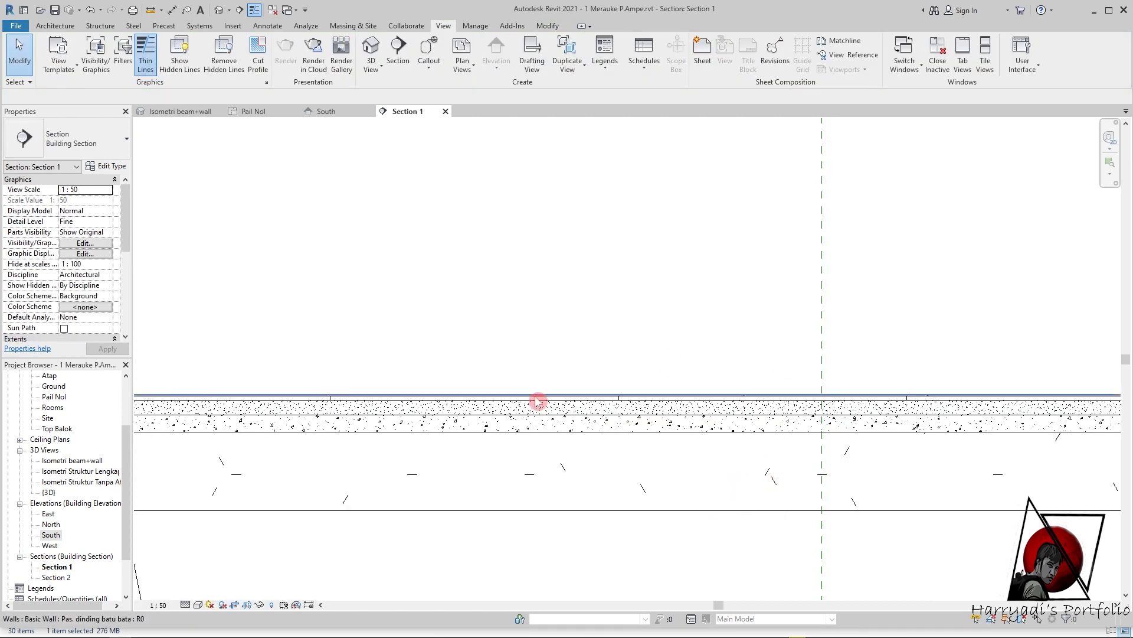
- Examine the floor layers at the foundation beam, and review the concrete beam's type dimensions without changing them
{"action": "scroll", "coordinate": [534, 398], "scroll_direction": "down", "scroll_amount": 1}
{"action": "scroll", "coordinate": [278, 476], "scroll_direction": "up", "scroll_amount": 3}
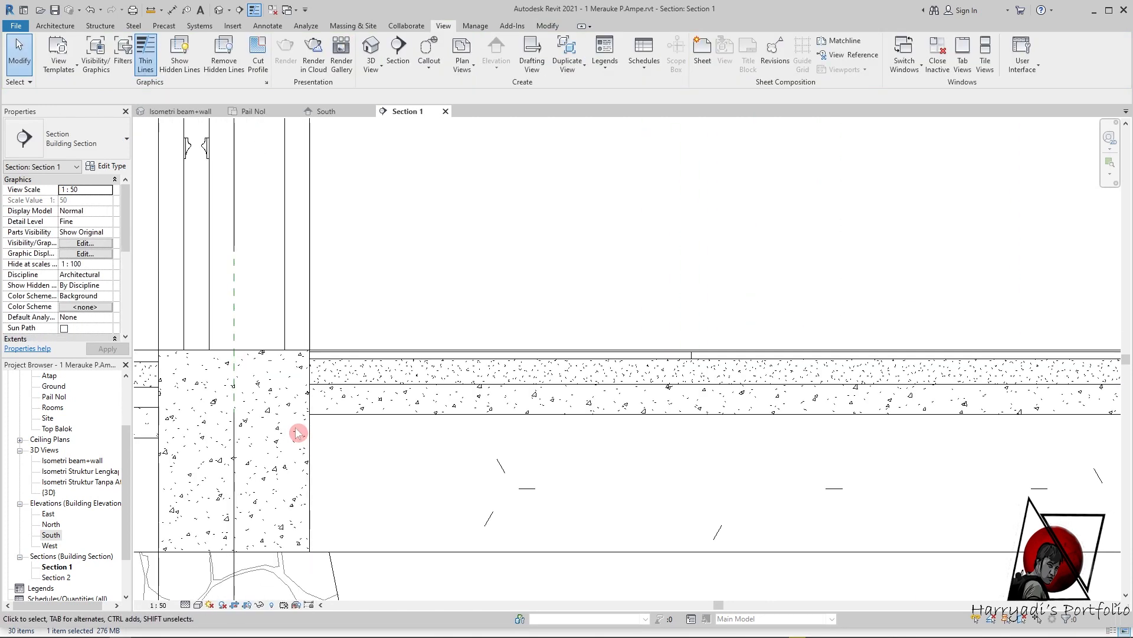
{"action": "scroll", "coordinate": [298, 434], "scroll_direction": "down", "scroll_amount": 4}
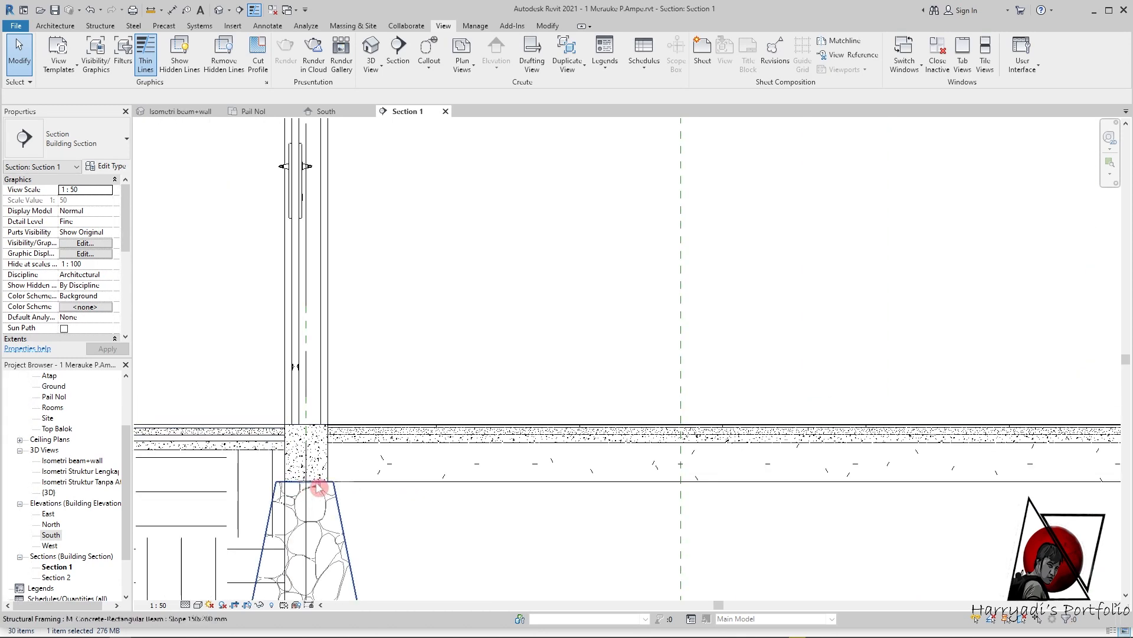
{"action": "left_click", "coordinate": [322, 460]}
{"action": "left_click", "coordinate": [106, 165]}
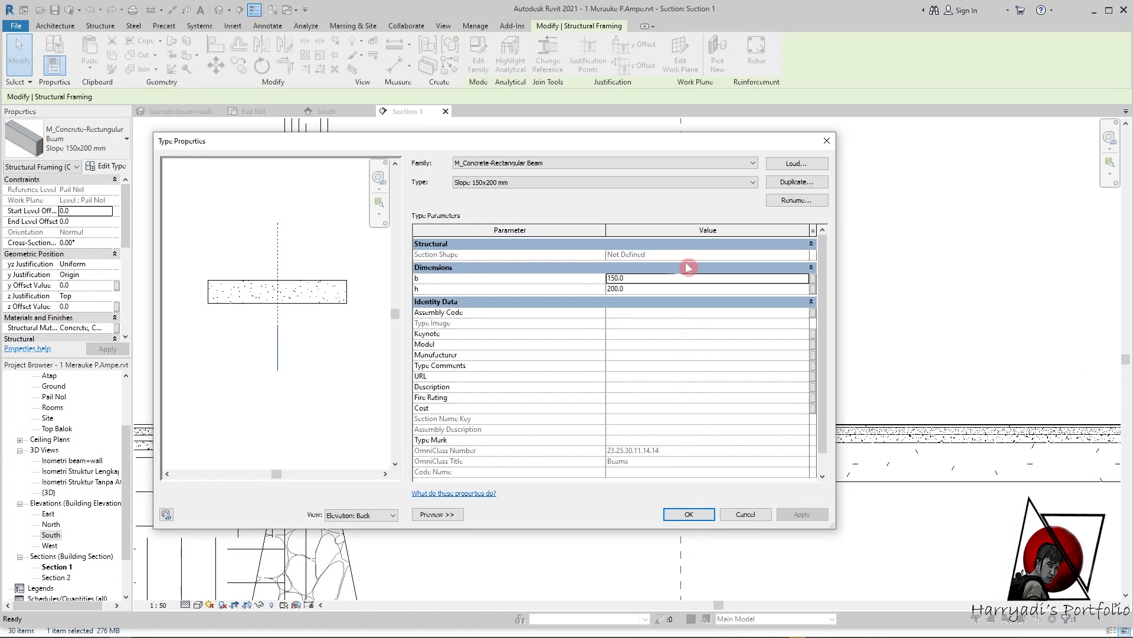
{"action": "left_click", "coordinate": [826, 141]}
{"action": "scroll", "coordinate": [266, 388], "scroll_direction": "down", "scroll_amount": 3}
{"action": "left_click", "coordinate": [893, 480]}
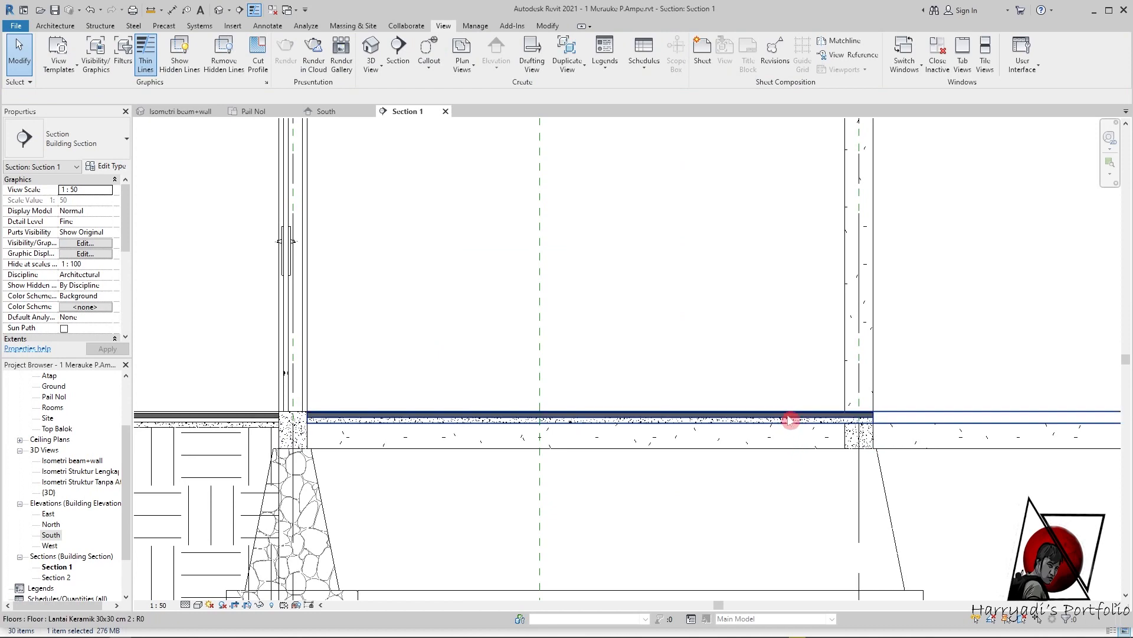
- Examine the display of the terrace floor's cut layers and the outer beam in Section 1 at different zoom levels
{"action": "scroll", "coordinate": [865, 391], "scroll_direction": "up", "scroll_amount": 2}
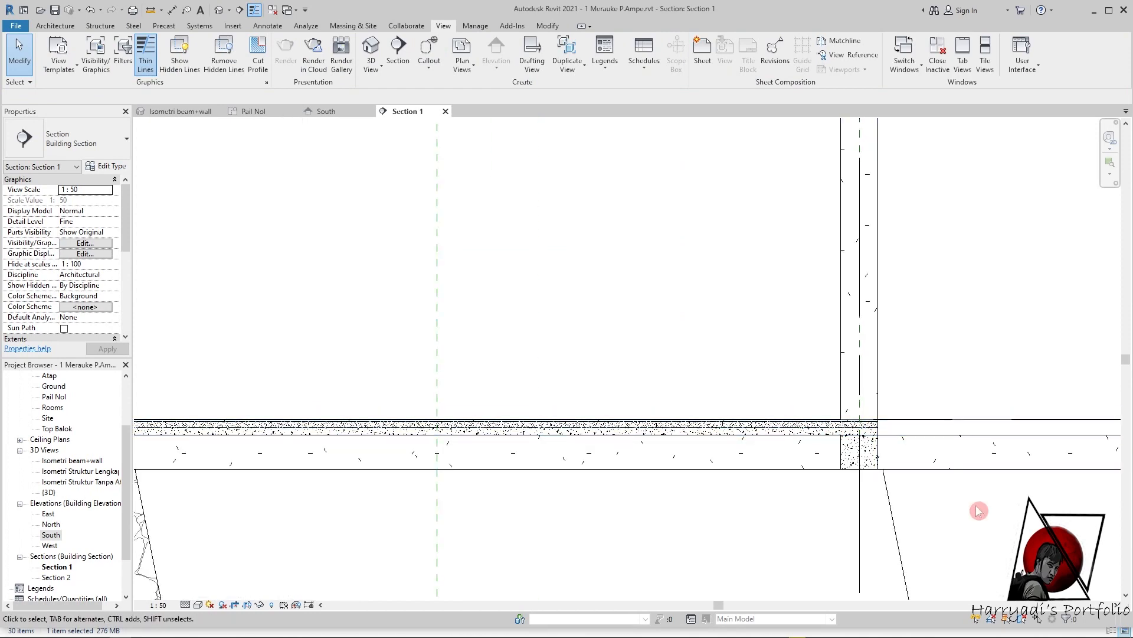
{"action": "left_click", "coordinate": [817, 490]}
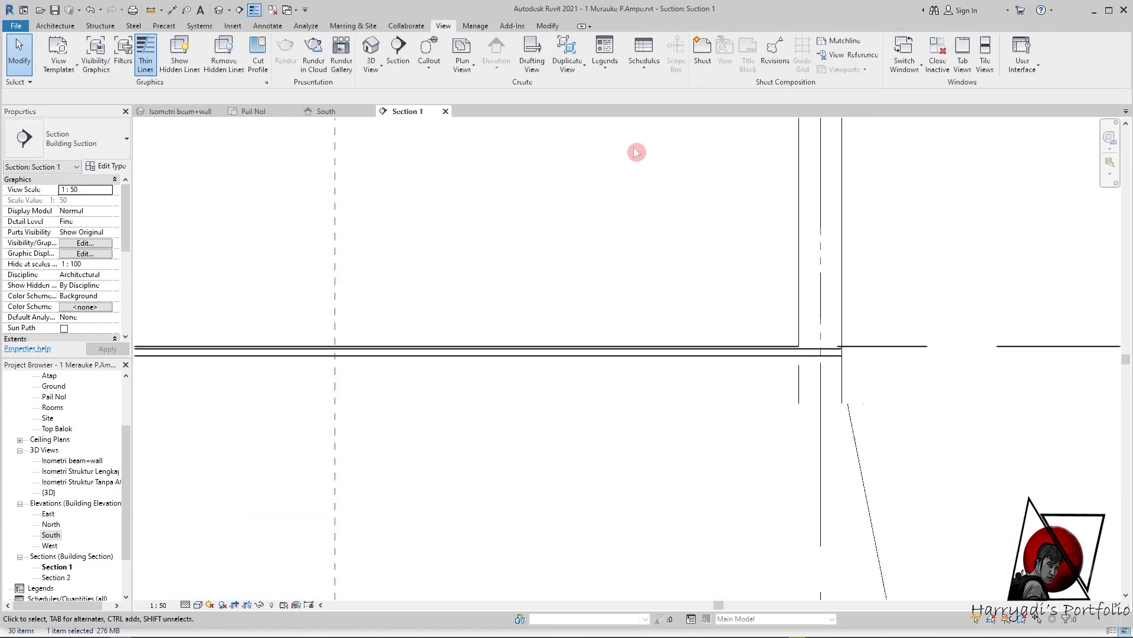
{"action": "middle_click_drag", "start_coordinate": [633, 148], "coordinate": [739, 322]}
{"action": "scroll", "coordinate": [774, 387], "scroll_direction": "down", "scroll_amount": 3}
{"action": "middle_click_drag", "start_coordinate": [850, 478], "coordinate": [893, 501]}
{"action": "scroll", "coordinate": [894, 503], "scroll_direction": "up", "scroll_amount": 3}
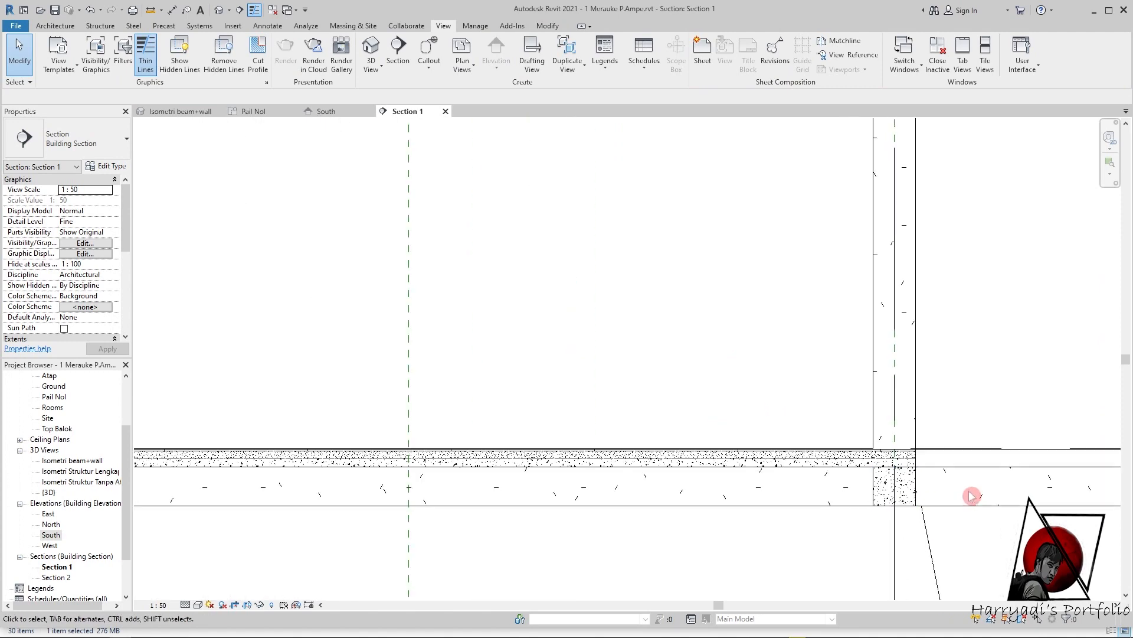
{"action": "scroll", "coordinate": [860, 507], "scroll_direction": "down", "scroll_amount": 4}
{"action": "scroll", "coordinate": [964, 530], "scroll_direction": "down", "scroll_amount": 1}
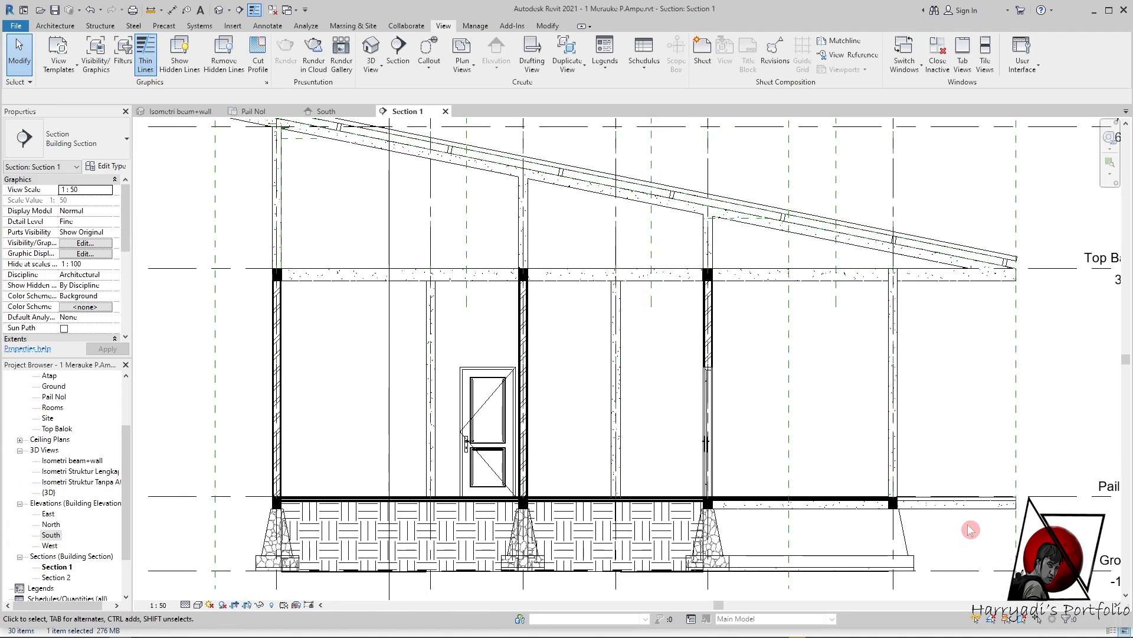
{"action": "scroll", "coordinate": [971, 529], "scroll_direction": "up", "scroll_amount": 1}
{"action": "scroll", "coordinate": [902, 519], "scroll_direction": "up", "scroll_amount": 8}
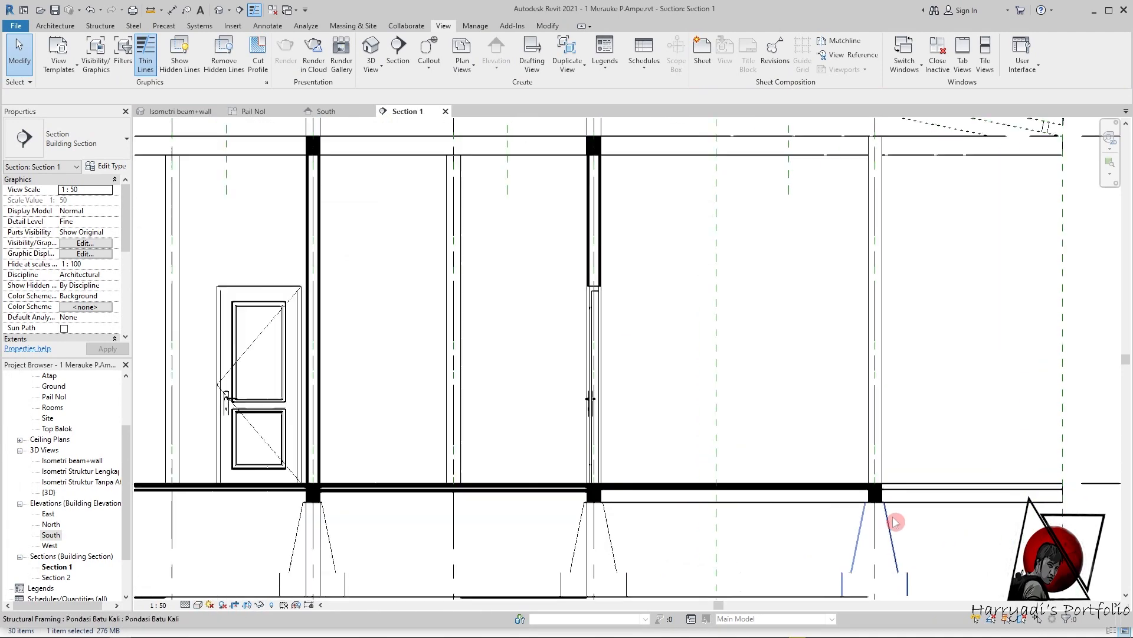
- Set the Coarse Scale Fill Color of the Lantai Keramik 30x30 cm 2 floor type to White, apply it, and deselect the floor
{"action": "left_click", "coordinate": [806, 465]}
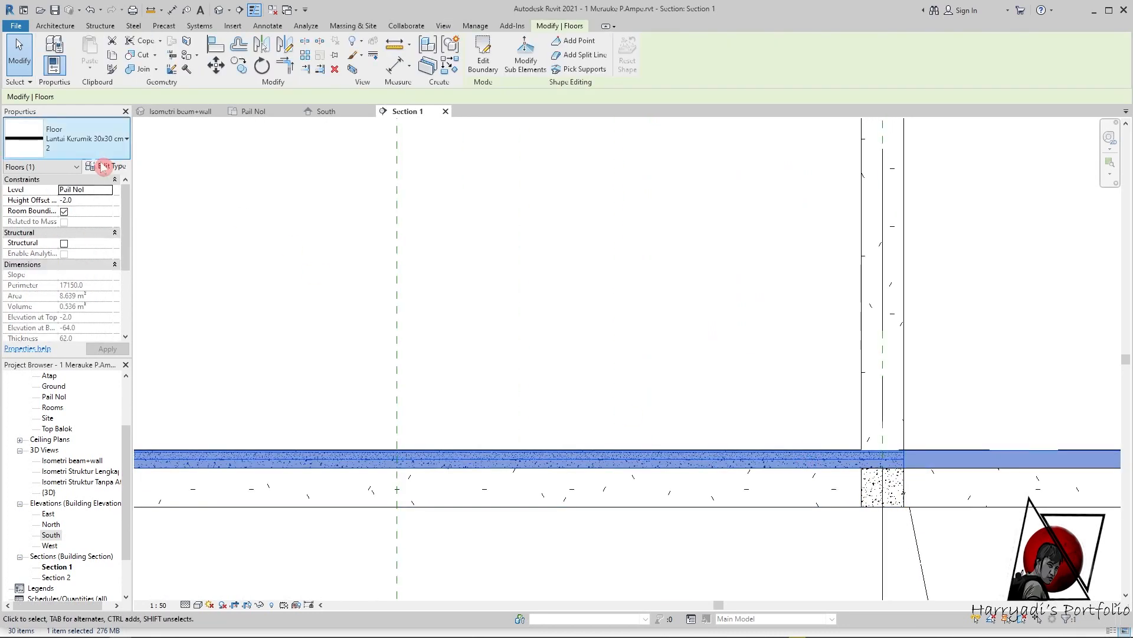
{"action": "left_click", "coordinate": [100, 165]}
{"action": "left_click", "coordinate": [707, 318]}
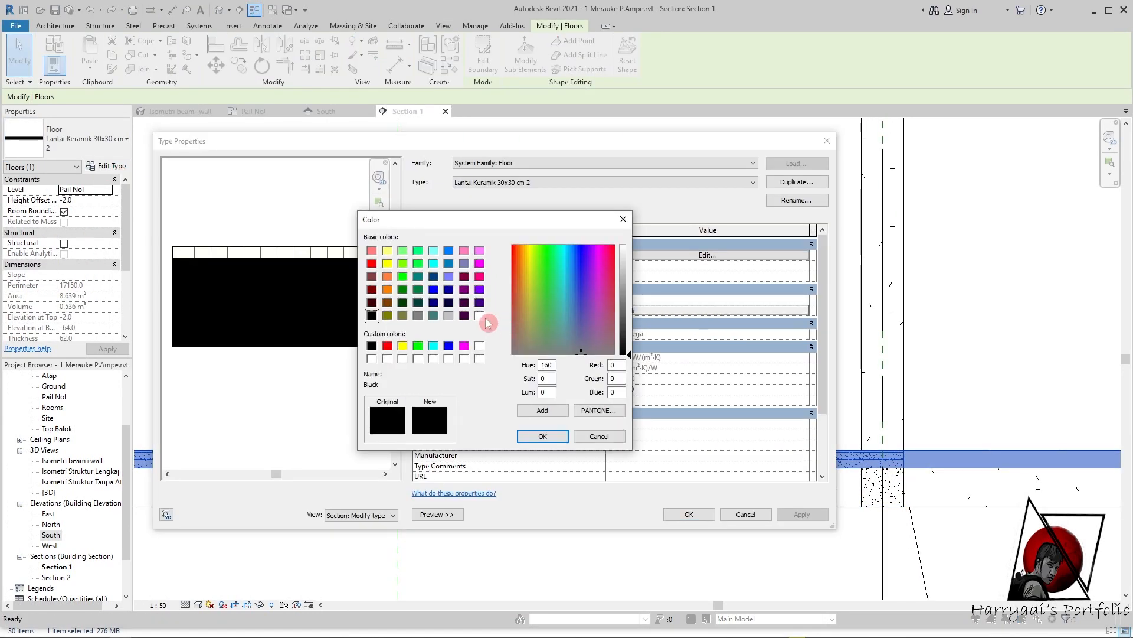
{"action": "left_click", "coordinate": [480, 315]}
{"action": "left_click", "coordinate": [543, 437]}
{"action": "left_click", "coordinate": [801, 514]}
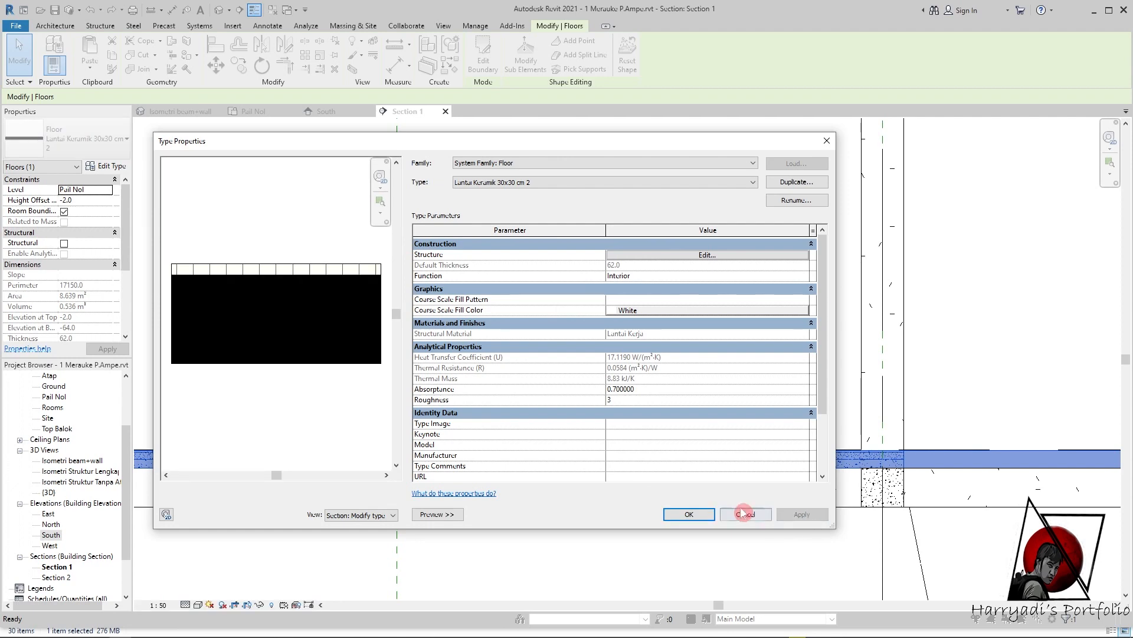
{"action": "left_click", "coordinate": [743, 514]}
{"action": "left_click", "coordinate": [875, 527]}
- Toggle thin lines off and back on to compare the terrace floor's line display in the section
{"action": "scroll", "coordinate": [838, 472], "scroll_direction": "down", "scroll_amount": 4}
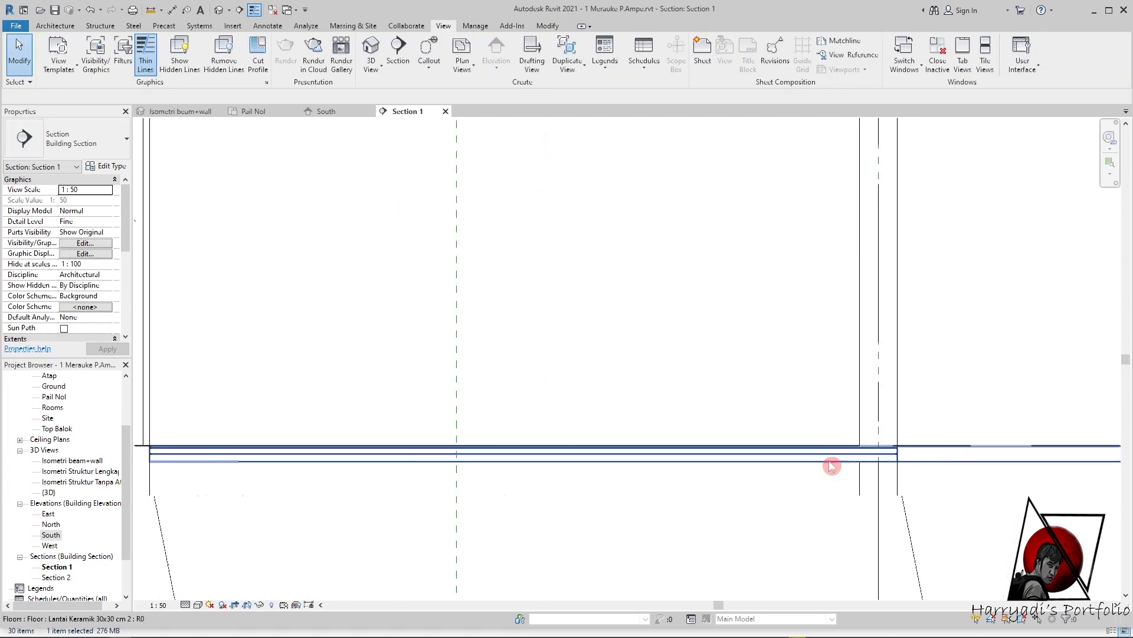
{"action": "scroll", "coordinate": [898, 459], "scroll_direction": "up", "scroll_amount": 3}
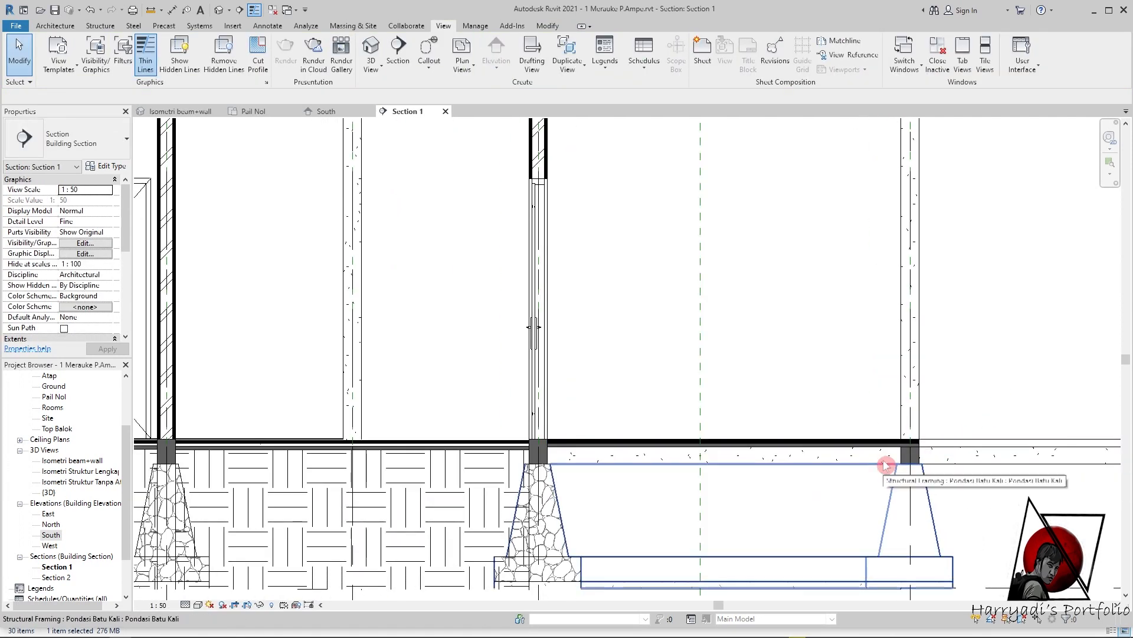
{"action": "left_click", "coordinate": [254, 10]}
{"action": "left_click", "coordinate": [254, 9]}
{"action": "scroll", "coordinate": [887, 460], "scroll_direction": "up", "scroll_amount": 2}
{"action": "scroll", "coordinate": [887, 461], "scroll_direction": "up", "scroll_amount": 2}
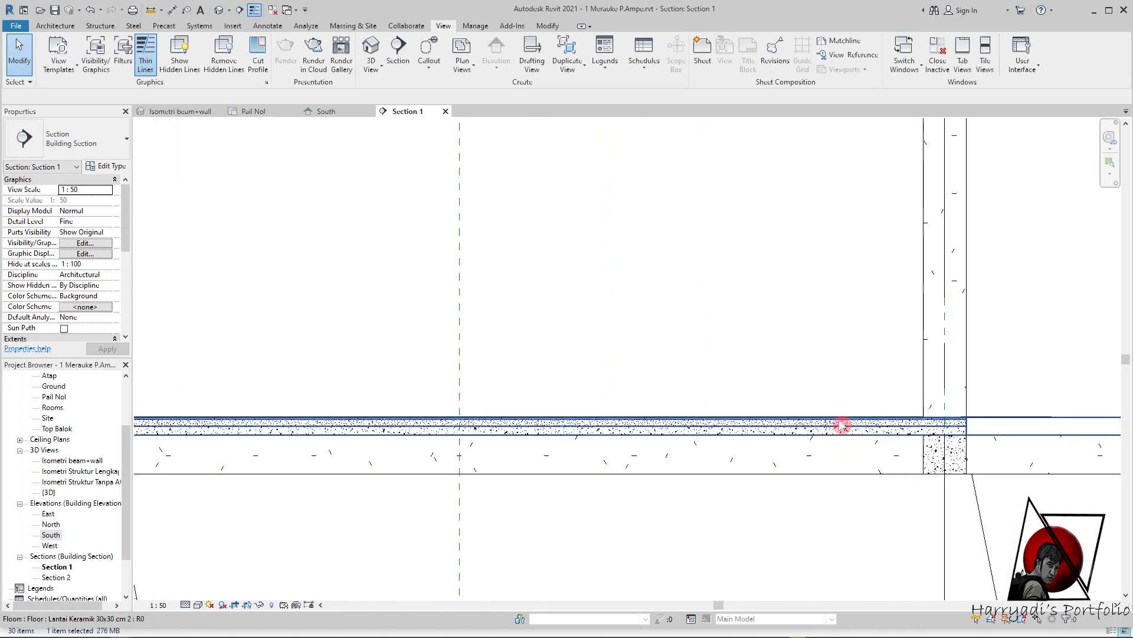
- Recheck the floor type's Coarse Scale Fill Color and undo the white setting
{"action": "left_click", "coordinate": [844, 422]}
{"action": "left_click", "coordinate": [115, 167]}
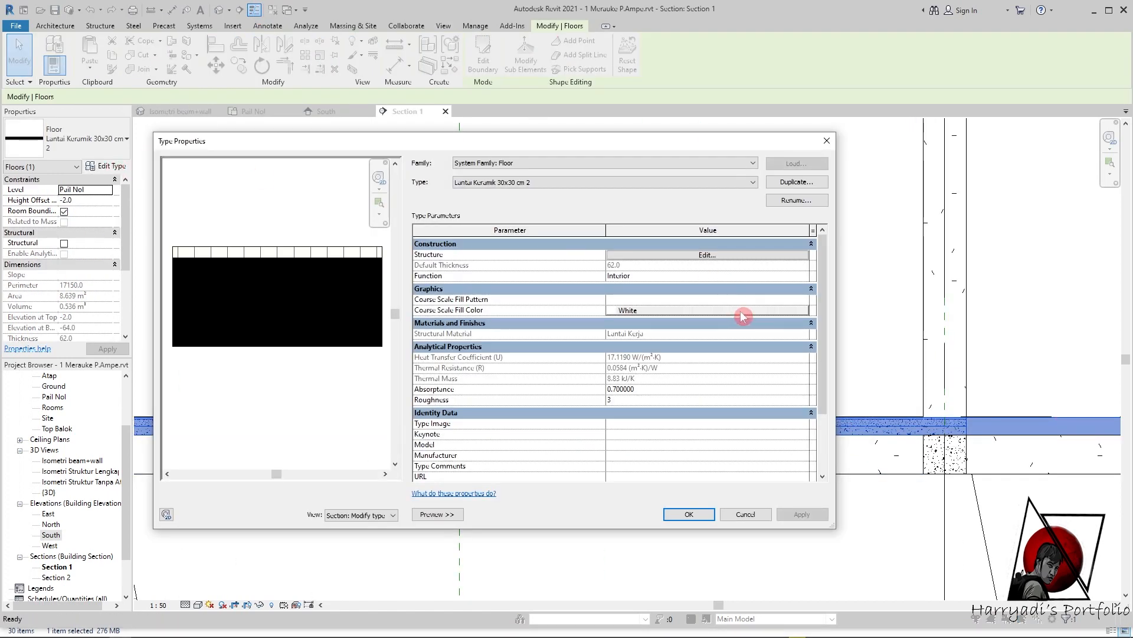
{"action": "left_click", "coordinate": [743, 316]}
{"action": "left_click", "coordinate": [599, 437]}
{"action": "left_click", "coordinate": [752, 513]}
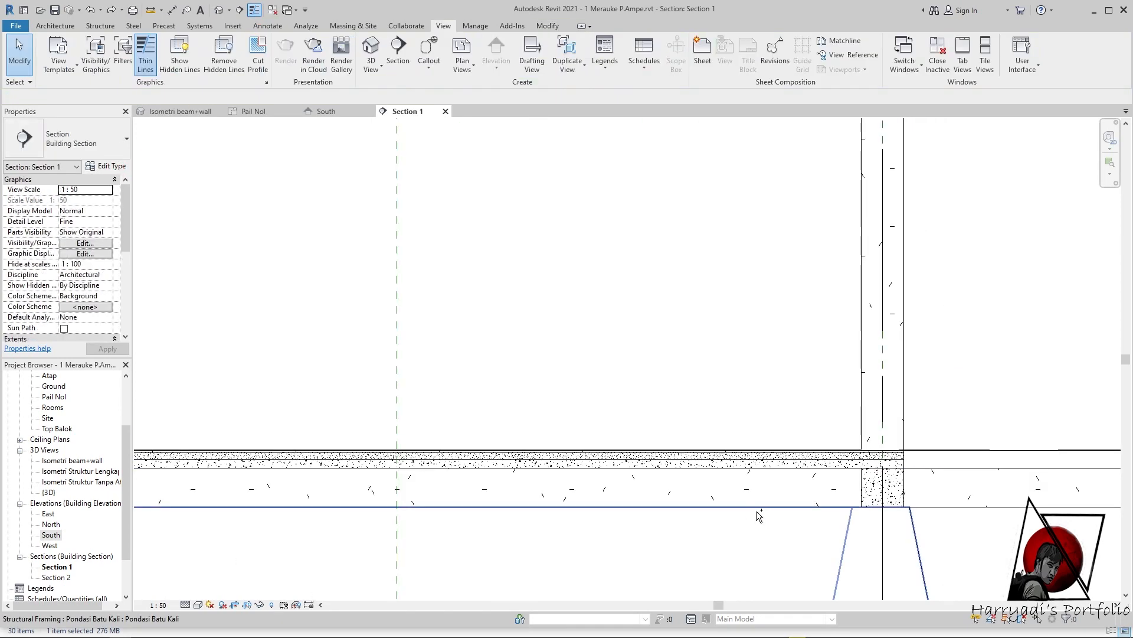
- Set the Adukan Spesi material's foreground cut pattern color to white (RGB 255 255 255) in the floor assembly and confirm all the changes
{"action": "left_click", "coordinate": [113, 167]}
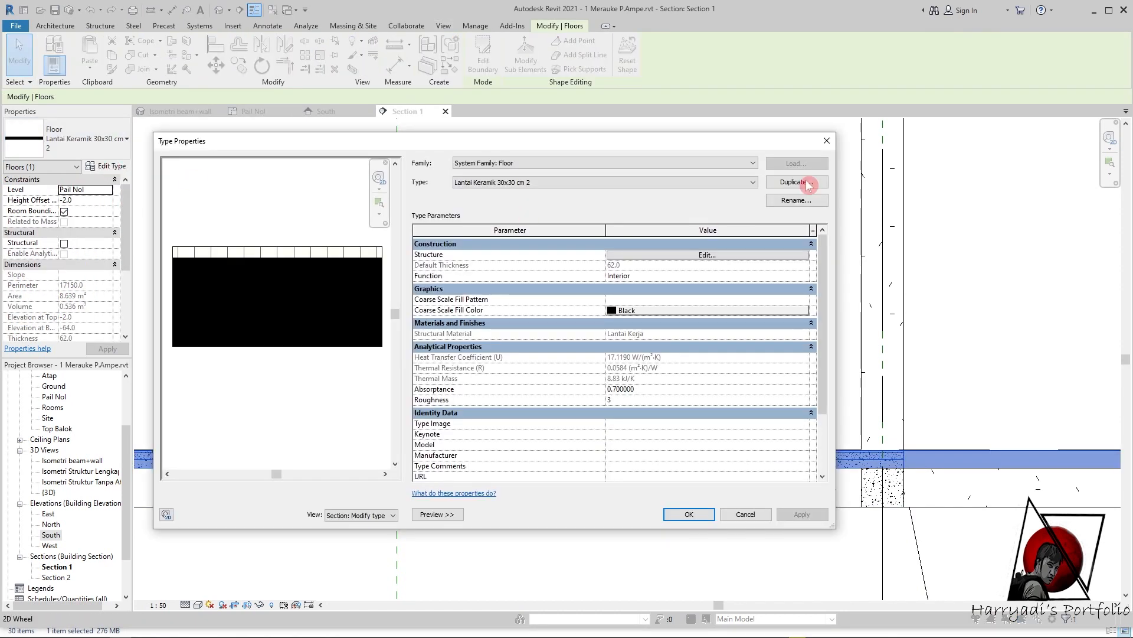
{"action": "left_click", "coordinate": [753, 255]}
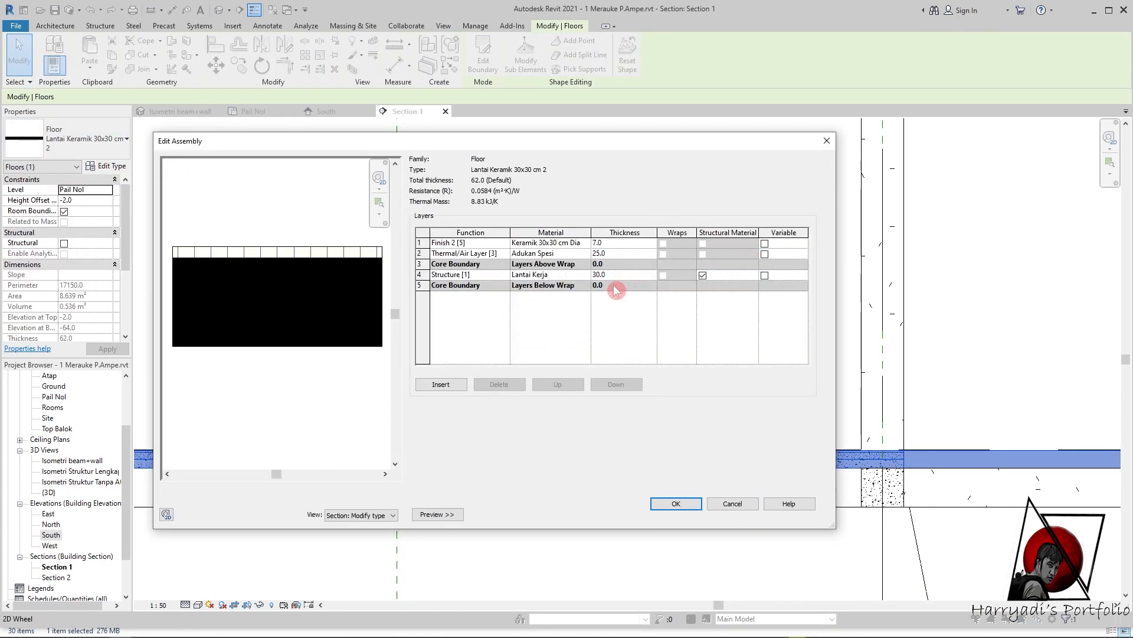
{"action": "left_click", "coordinate": [586, 259]}
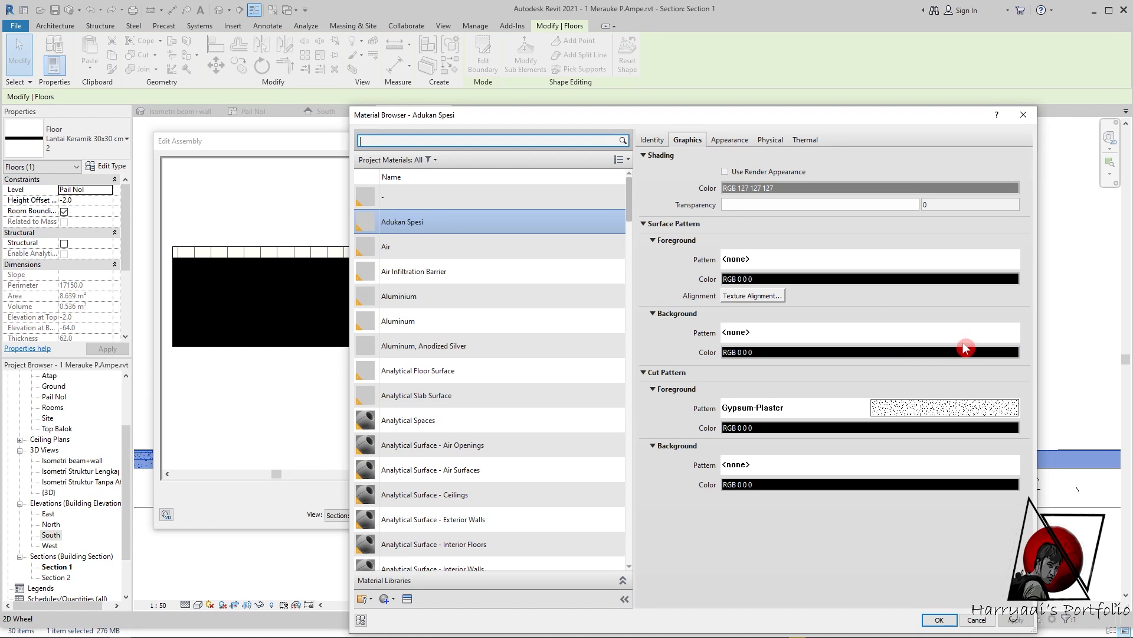
{"action": "left_click", "coordinate": [1004, 430]}
{"action": "left_click", "coordinate": [679, 363]}
{"action": "left_click", "coordinate": [745, 475]}
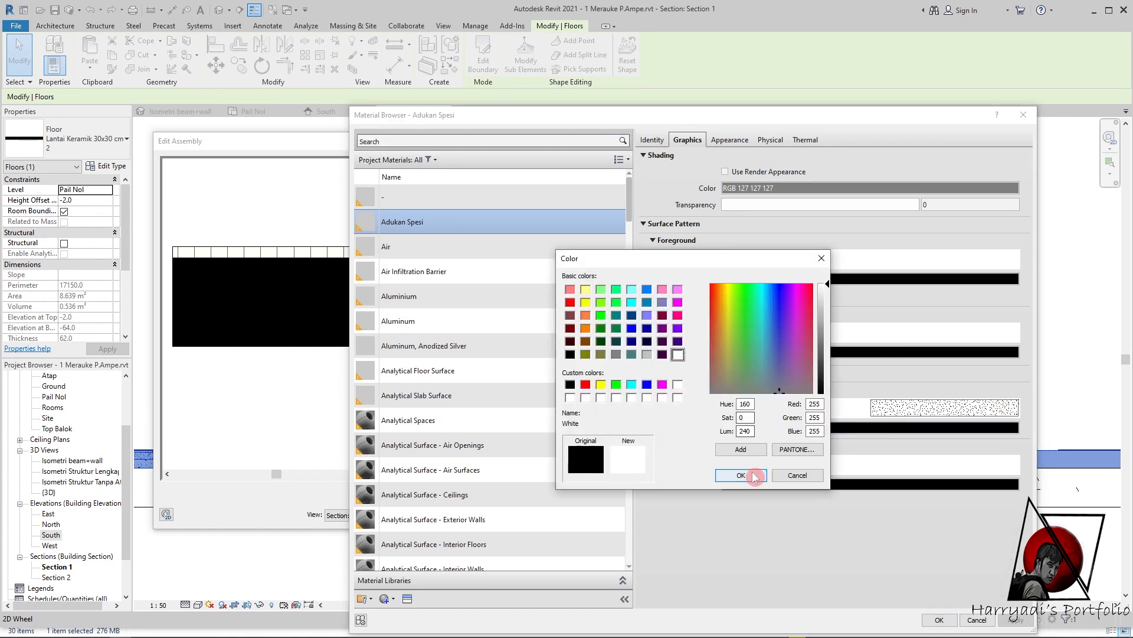
{"action": "left_click", "coordinate": [1026, 622]}
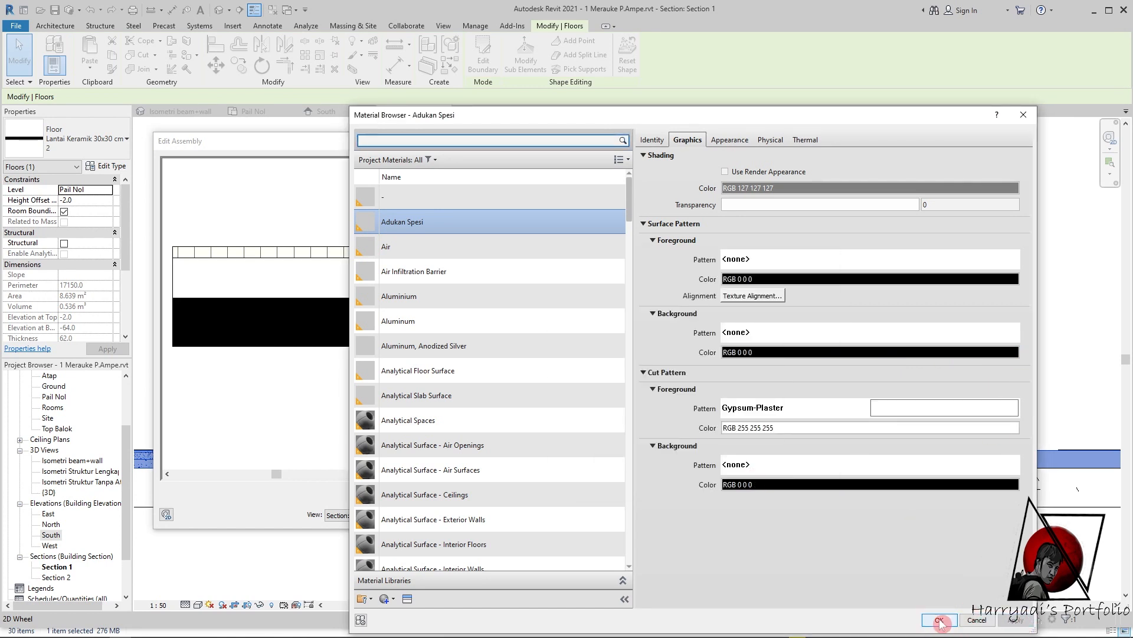
{"action": "left_click", "coordinate": [939, 621]}
{"action": "left_click", "coordinate": [678, 433]}
{"action": "left_click", "coordinate": [805, 444]}
{"action": "left_click", "coordinate": [688, 445]}
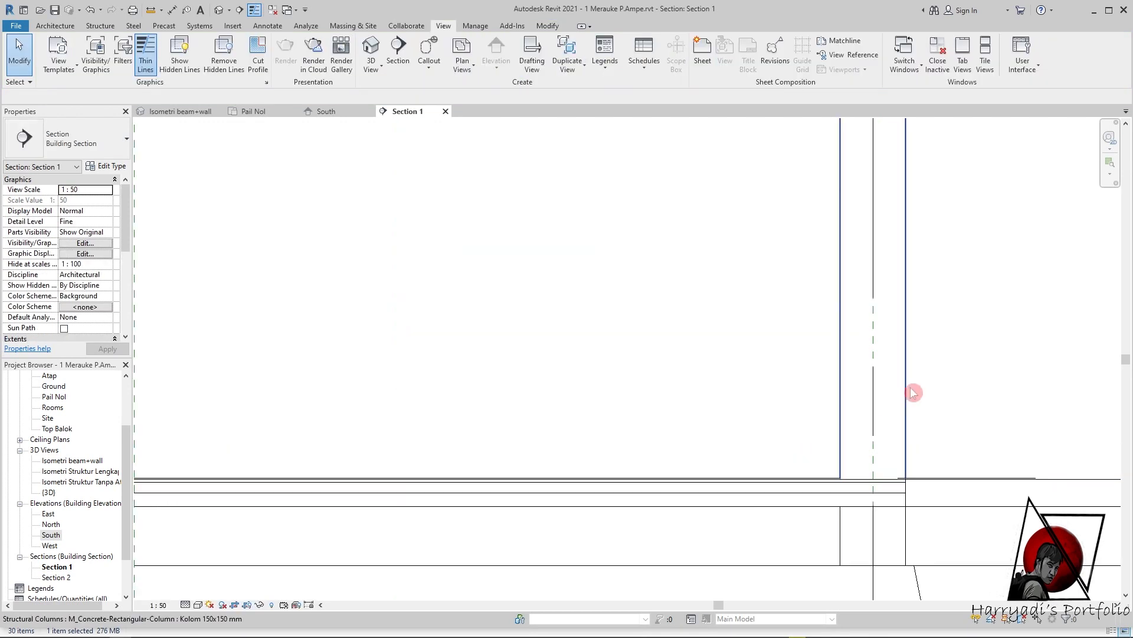
- Check the recolored mortar layer beside the outer column and undo its white cut pattern color
{"action": "scroll", "coordinate": [811, 463], "scroll_direction": "up", "scroll_amount": 3}
{"action": "scroll", "coordinate": [797, 468], "scroll_direction": "up", "scroll_amount": 3}
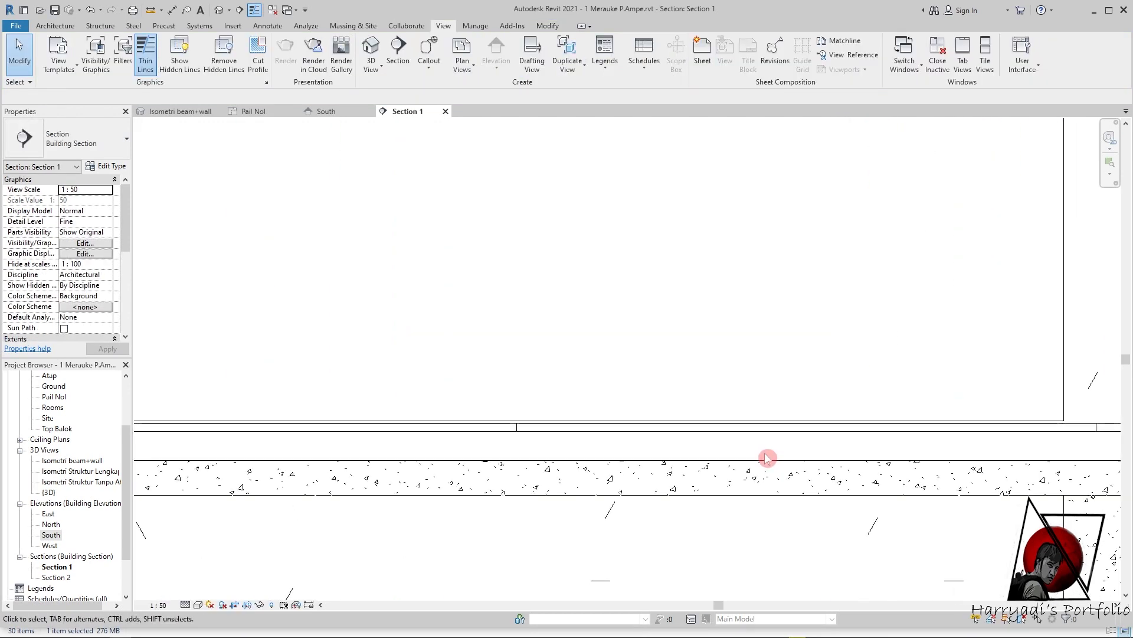
{"action": "scroll", "coordinate": [766, 457], "scroll_direction": "down", "scroll_amount": 3}
{"action": "scroll", "coordinate": [797, 466], "scroll_direction": "up", "scroll_amount": 3}
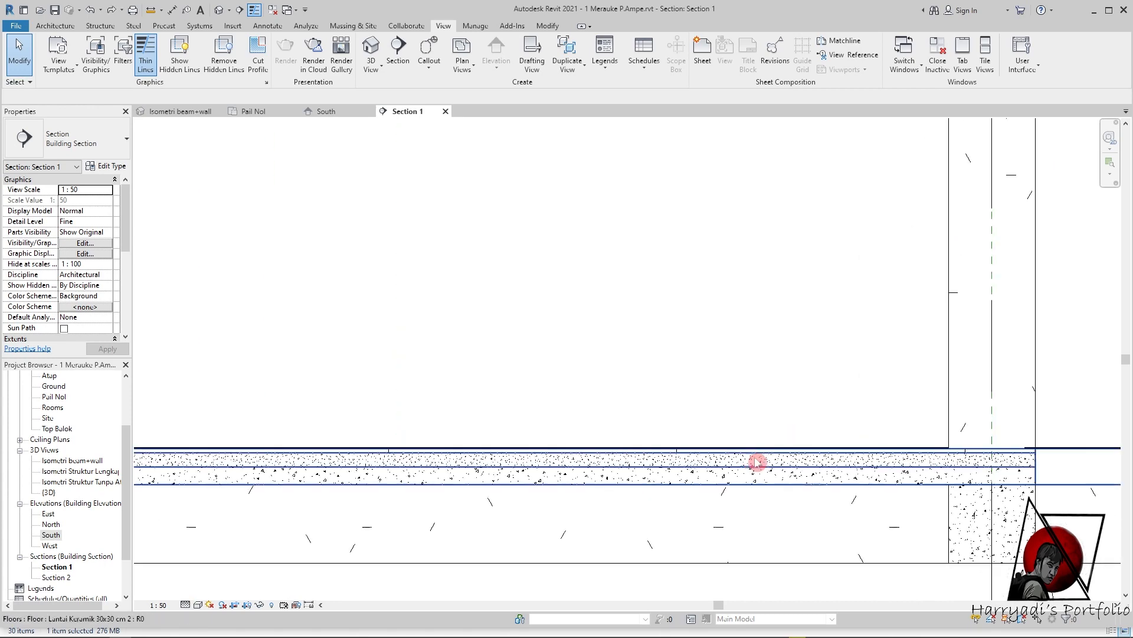
- Set the import scale of the Adukan Spesi material's Gypsum-Plaster cut pattern to 0.4 in the terrace floor's assembly and confirm all the changes
{"action": "left_click", "coordinate": [803, 469]}
{"action": "left_click", "coordinate": [106, 166]}
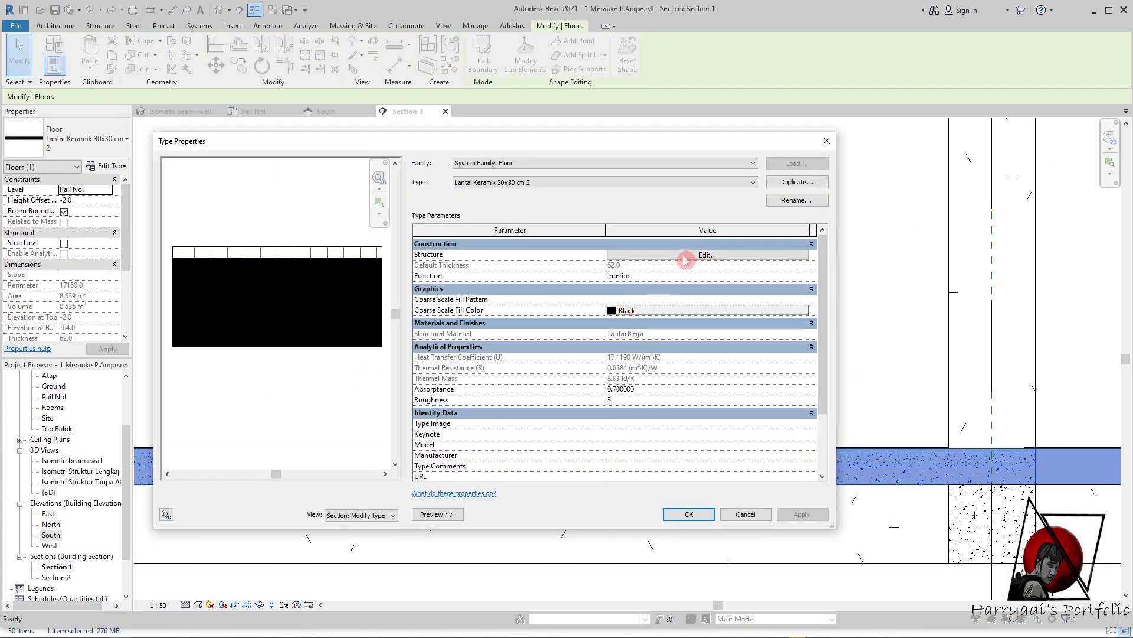
{"action": "left_click", "coordinate": [685, 256]}
{"action": "left_click", "coordinate": [588, 253]}
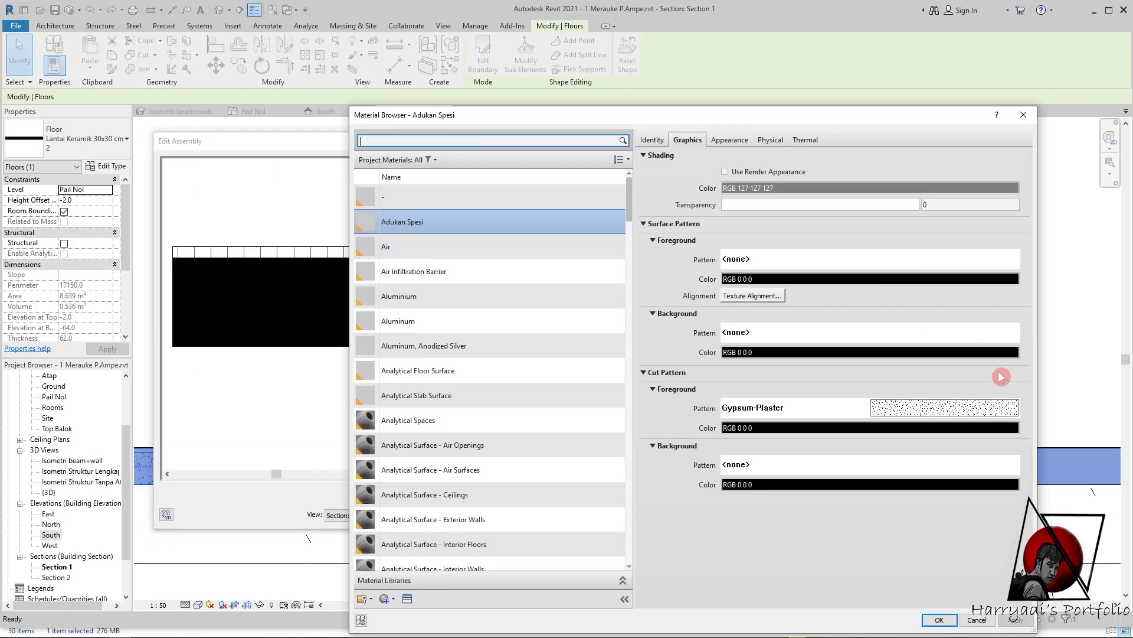
{"action": "left_click", "coordinate": [944, 407]}
{"action": "left_click", "coordinate": [421, 418]}
{"action": "left_click_drag", "start_coordinate": [863, 484], "coordinate": [856, 483]}
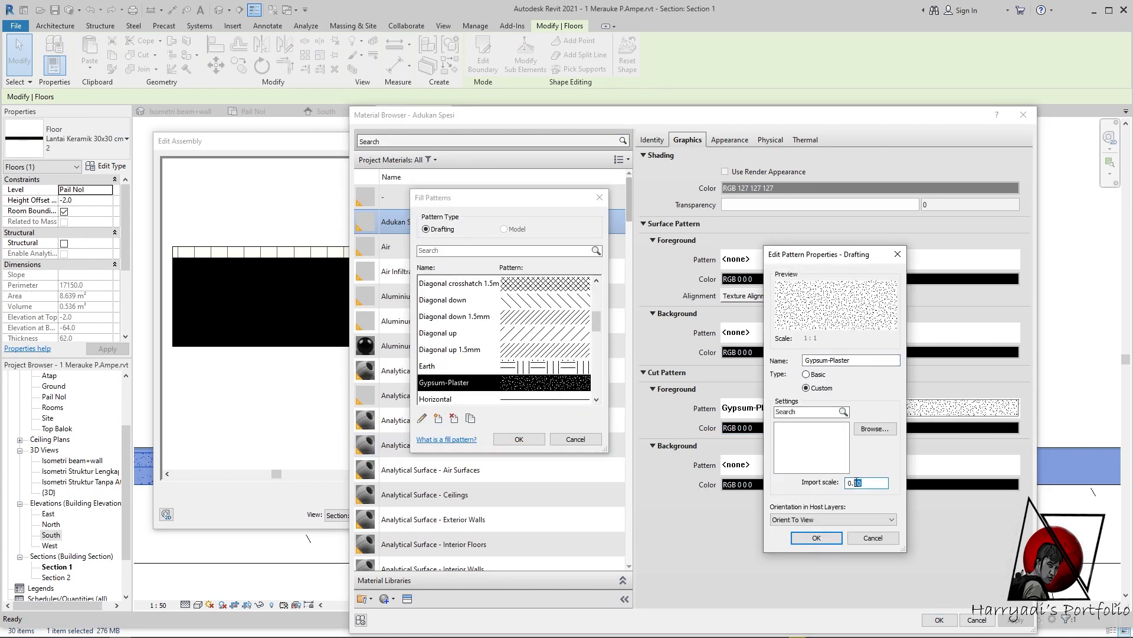
{"action": "type", "text": "4"}
{"action": "left_click", "coordinate": [816, 537]}
{"action": "left_click", "coordinate": [519, 438]}
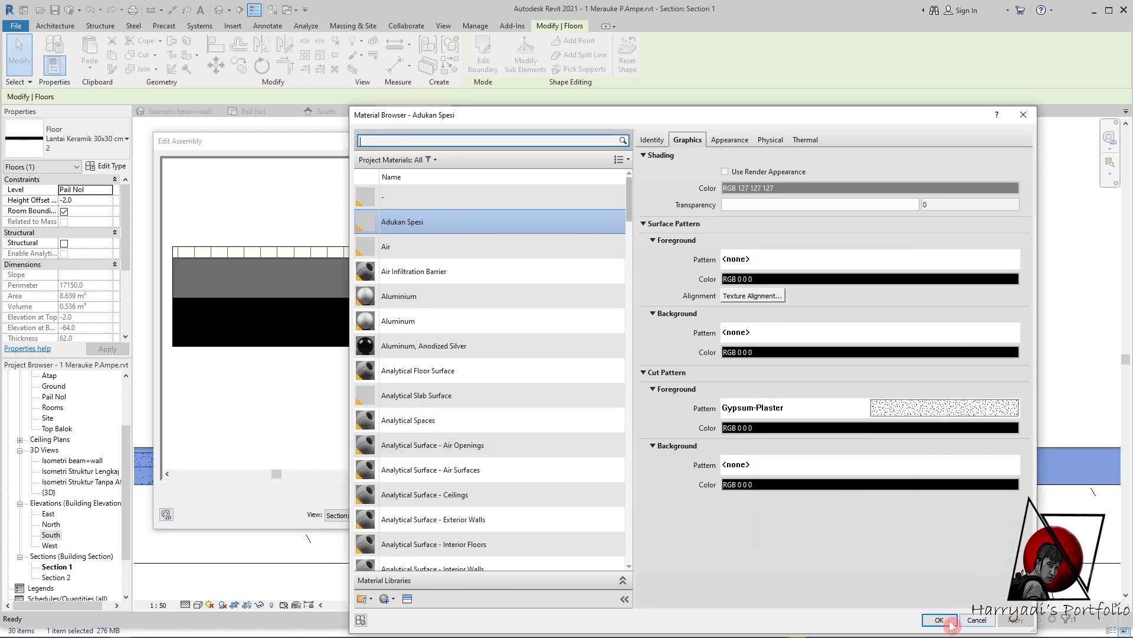
{"action": "left_click", "coordinate": [939, 620]}
{"action": "left_click", "coordinate": [676, 503]}
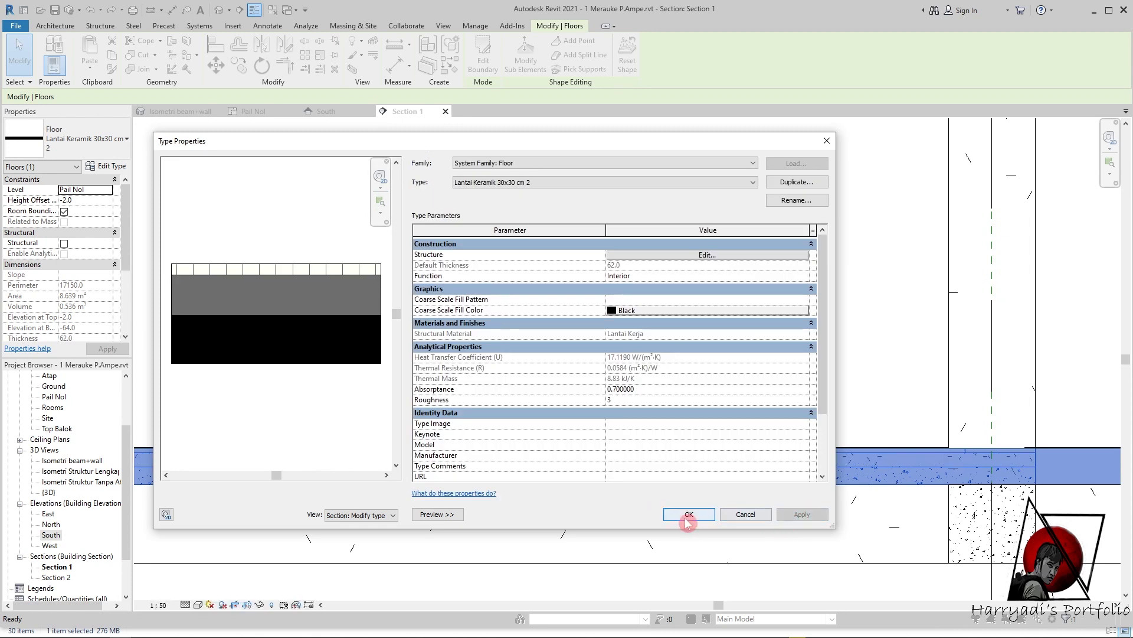
{"action": "left_click", "coordinate": [687, 519]}
{"action": "left_click", "coordinate": [1026, 522]}
- Readjust the import scale of Adukan Spesi's Gypsum-Plaster cut pattern in the Lantai Keramik 30x30 cm 2 floor type and confirm all the changes
{"action": "scroll", "coordinate": [964, 488], "scroll_direction": "up", "scroll_amount": 3}
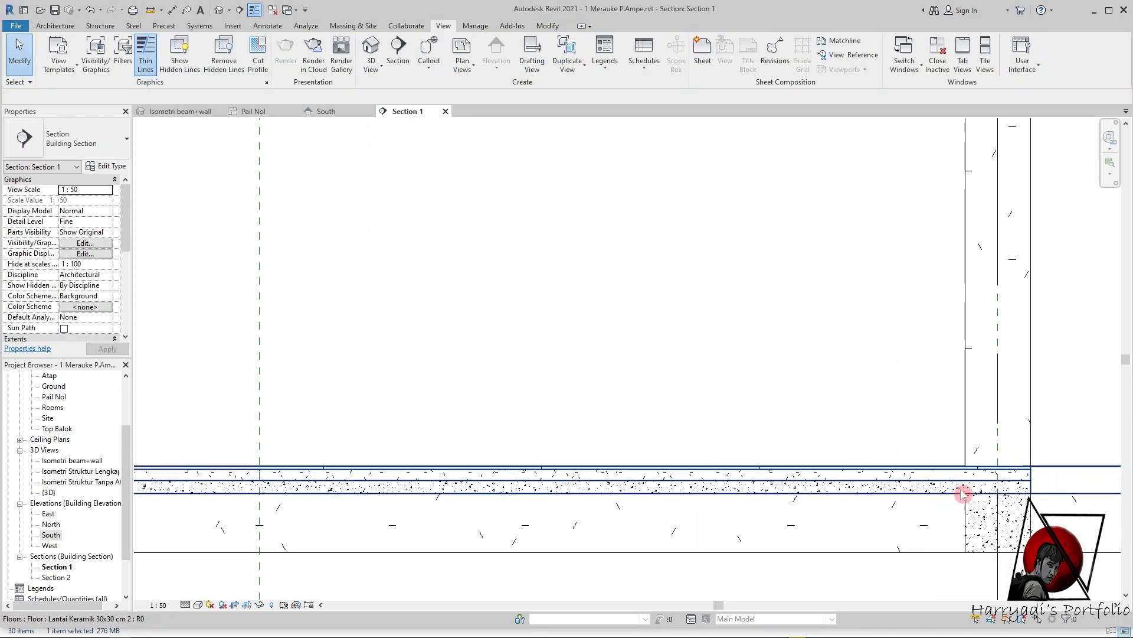
{"action": "scroll", "coordinate": [1030, 484], "scroll_direction": "up", "scroll_amount": 2}
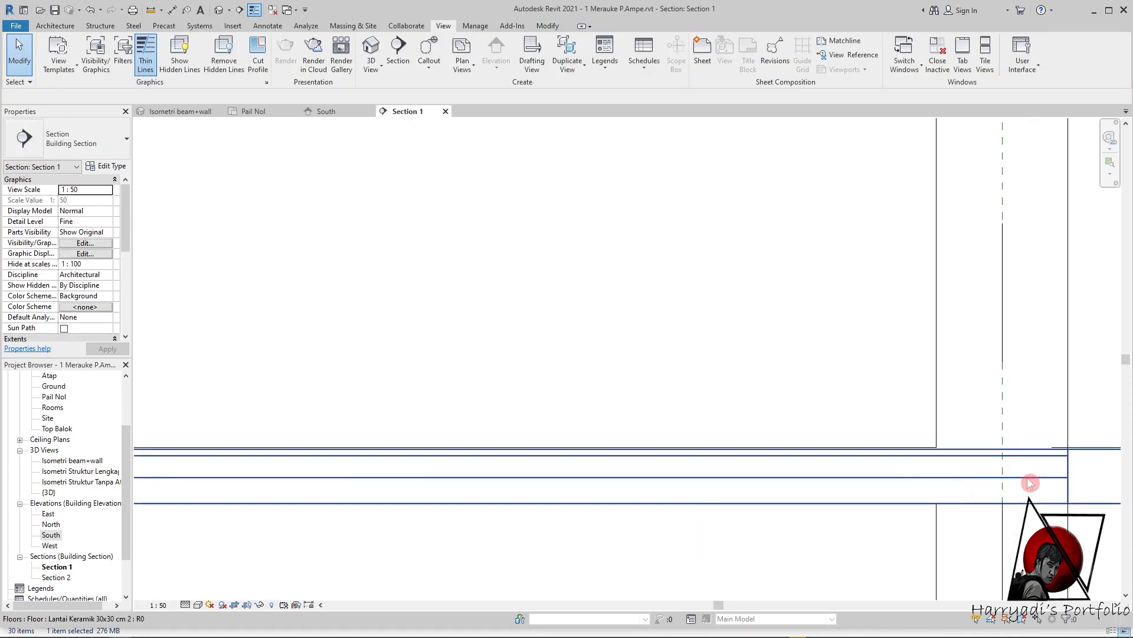
{"action": "left_click", "coordinate": [1050, 459]}
{"action": "left_click", "coordinate": [110, 167]}
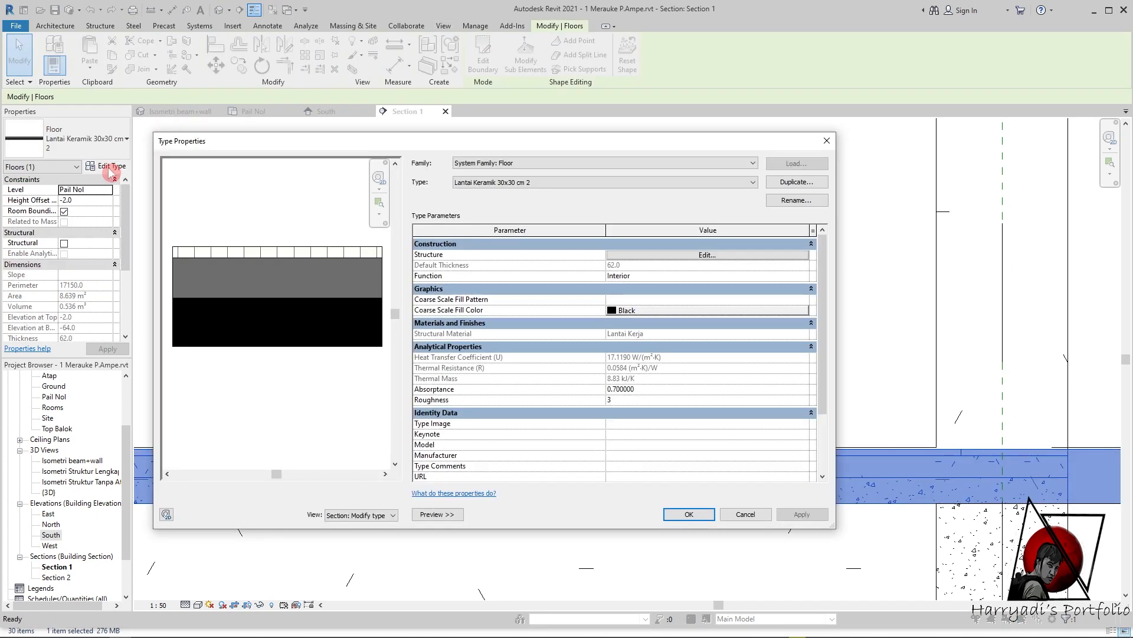
{"action": "left_click", "coordinate": [713, 257]}
{"action": "left_click", "coordinate": [587, 253]}
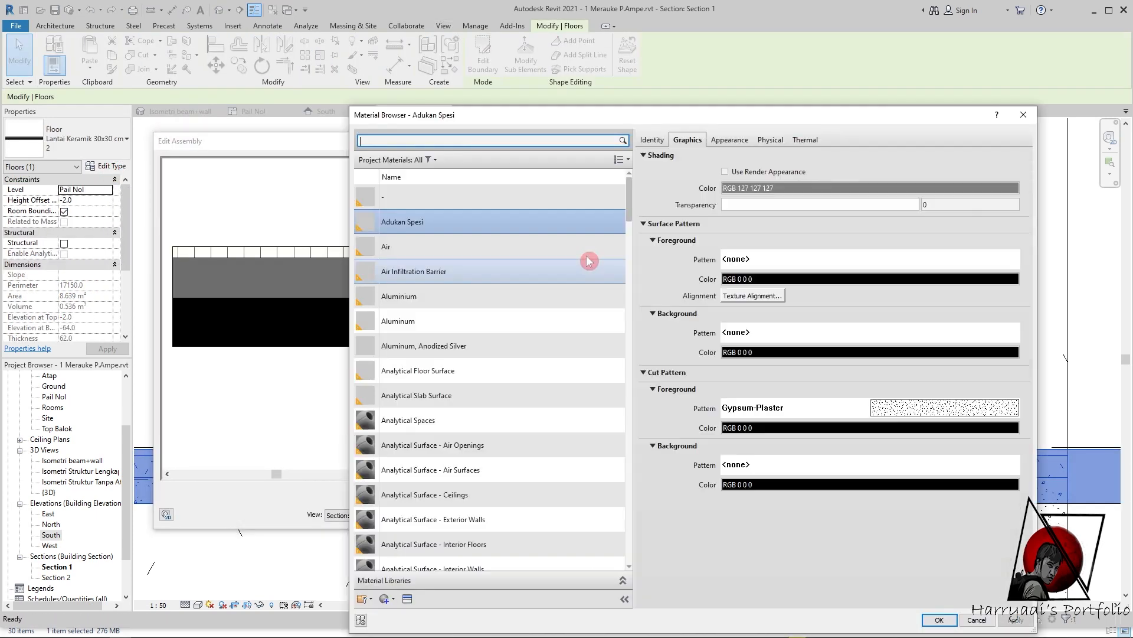
{"action": "left_click", "coordinate": [921, 408]}
{"action": "left_click", "coordinate": [421, 418]}
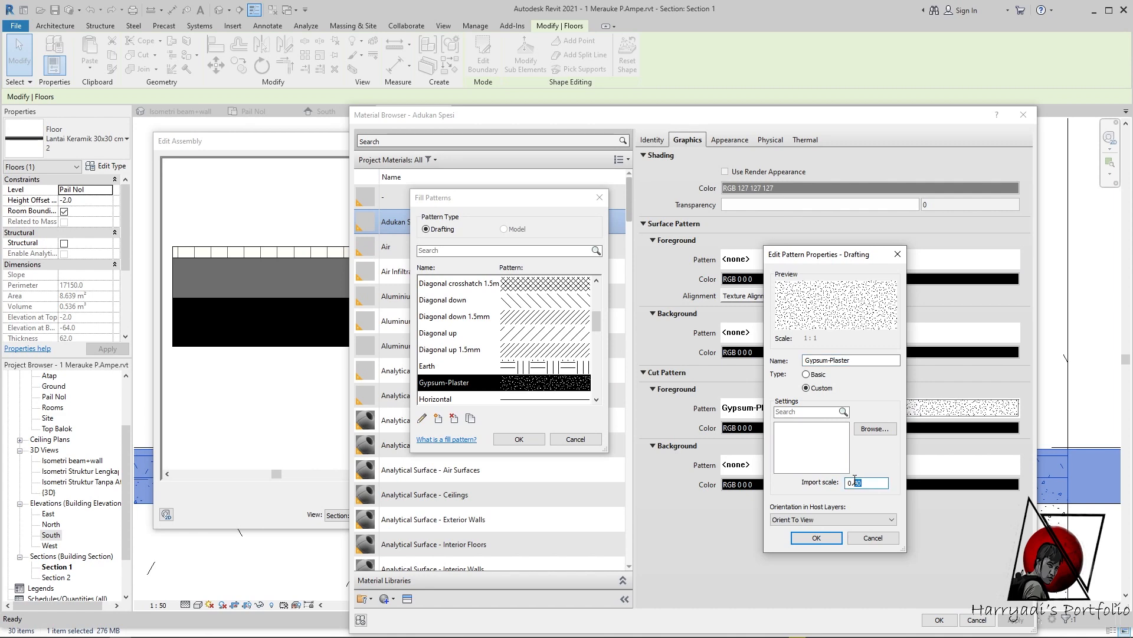
{"action": "left_click", "coordinate": [826, 539]}
{"action": "left_click", "coordinate": [519, 439]}
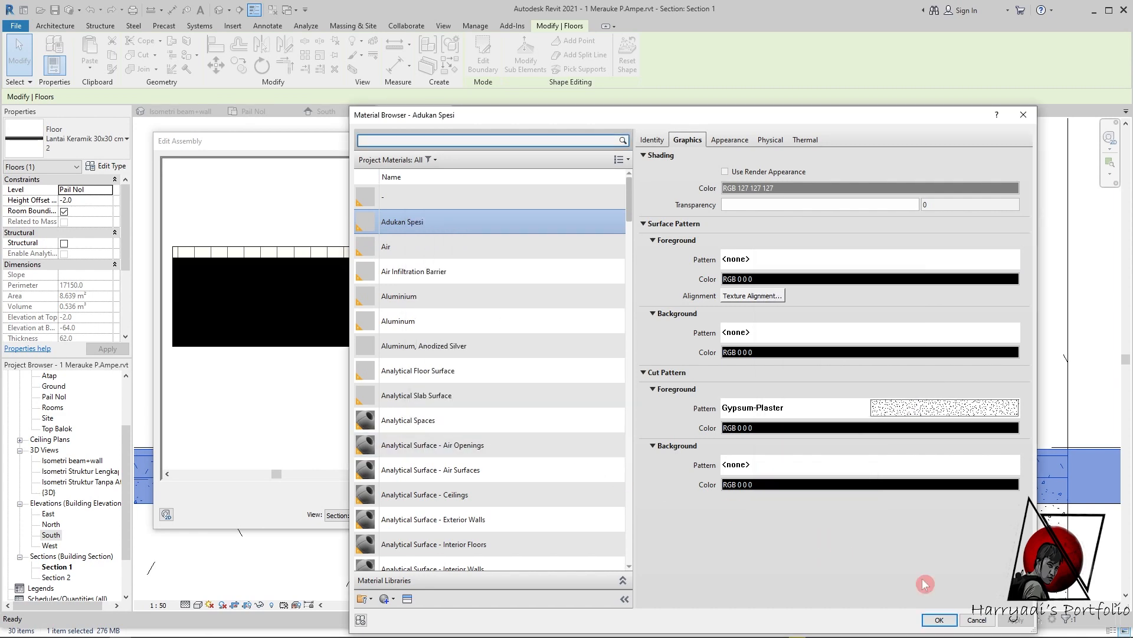
{"action": "left_click", "coordinate": [939, 619]}
{"action": "left_click", "coordinate": [668, 508]}
{"action": "left_click", "coordinate": [688, 517]}
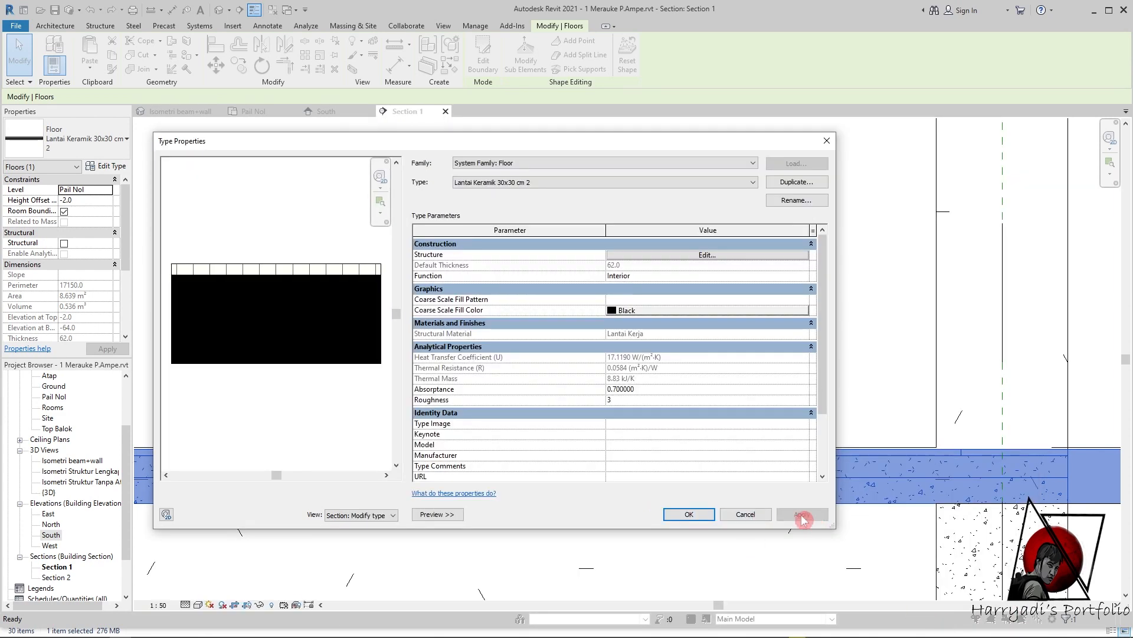
{"action": "left_click", "coordinate": [813, 397]}
- Examine the terrace and interior floor layers' cut patterns beside the beams in Section 1, and return to the Isometri beam+wall 3D view
{"action": "scroll", "coordinate": [813, 397], "scroll_direction": "down", "scroll_amount": 1}
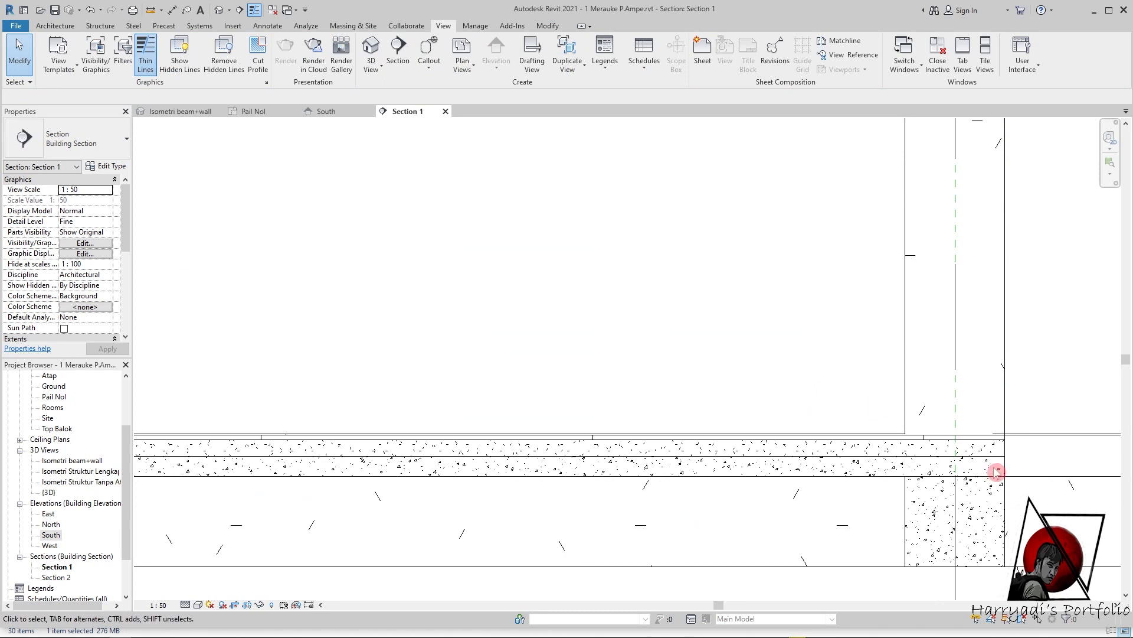
{"action": "scroll", "coordinate": [1049, 484], "scroll_direction": "up", "scroll_amount": 1}
{"action": "scroll", "coordinate": [1049, 494], "scroll_direction": "down", "scroll_amount": 3}
{"action": "scroll", "coordinate": [1001, 398], "scroll_direction": "down", "scroll_amount": 2}
{"action": "scroll", "coordinate": [743, 469], "scroll_direction": "up", "scroll_amount": 2}
{"action": "scroll", "coordinate": [284, 437], "scroll_direction": "up", "scroll_amount": 3}
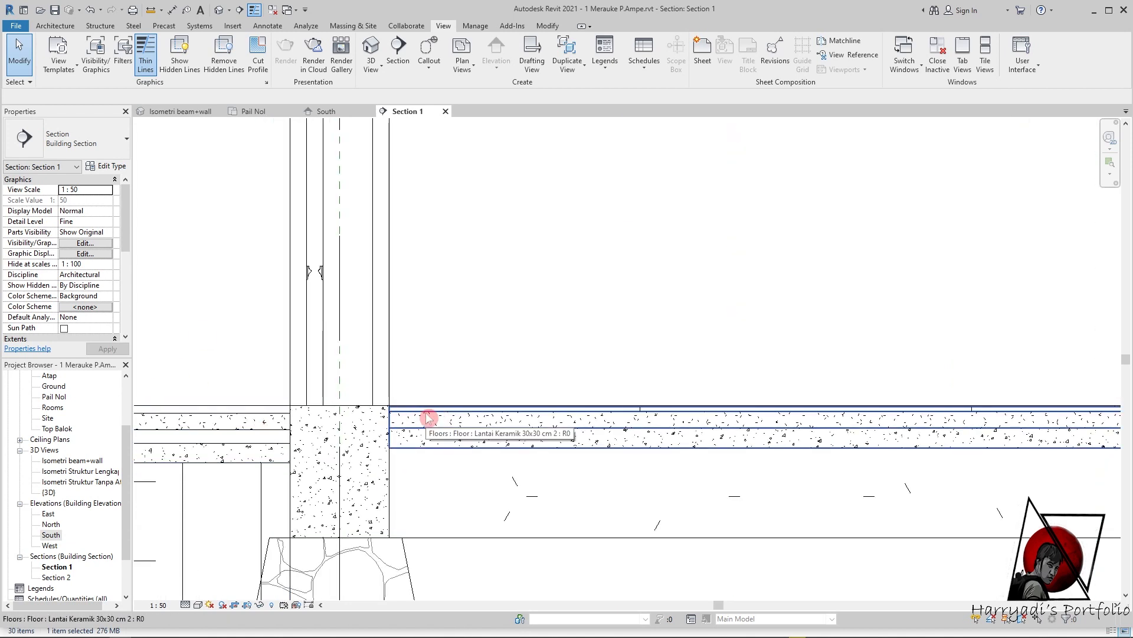
{"action": "scroll", "coordinate": [484, 400], "scroll_direction": "down", "scroll_amount": 3}
{"action": "scroll", "coordinate": [431, 407], "scroll_direction": "up", "scroll_amount": 2}
{"action": "scroll", "coordinate": [431, 392], "scroll_direction": "up", "scroll_amount": 2}
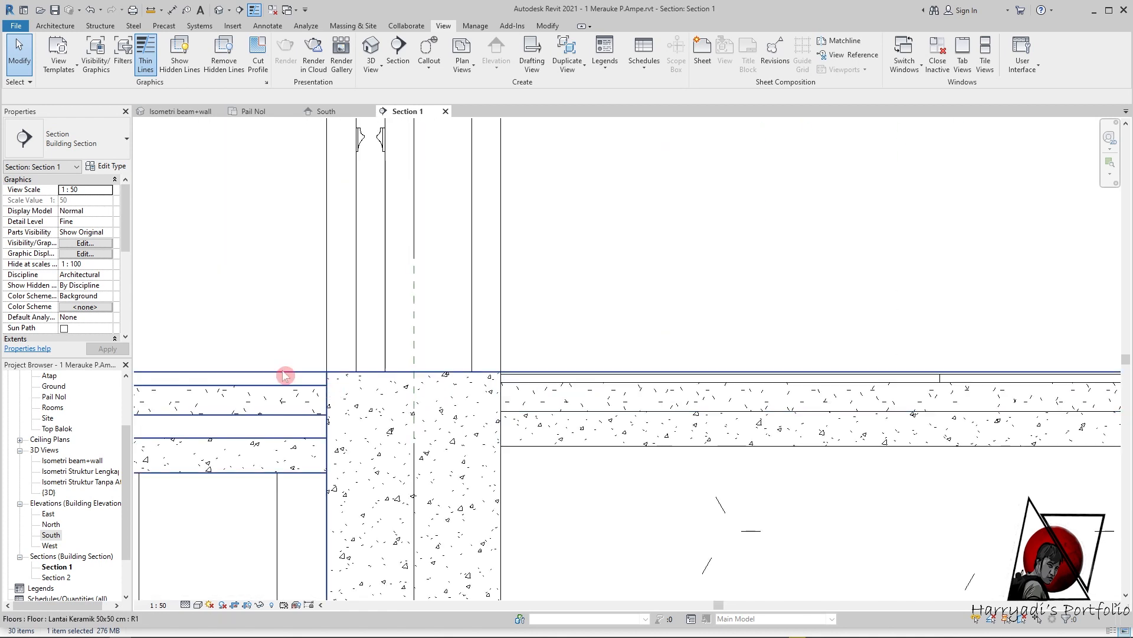
{"action": "scroll", "coordinate": [420, 406], "scroll_direction": "down", "scroll_amount": 5}
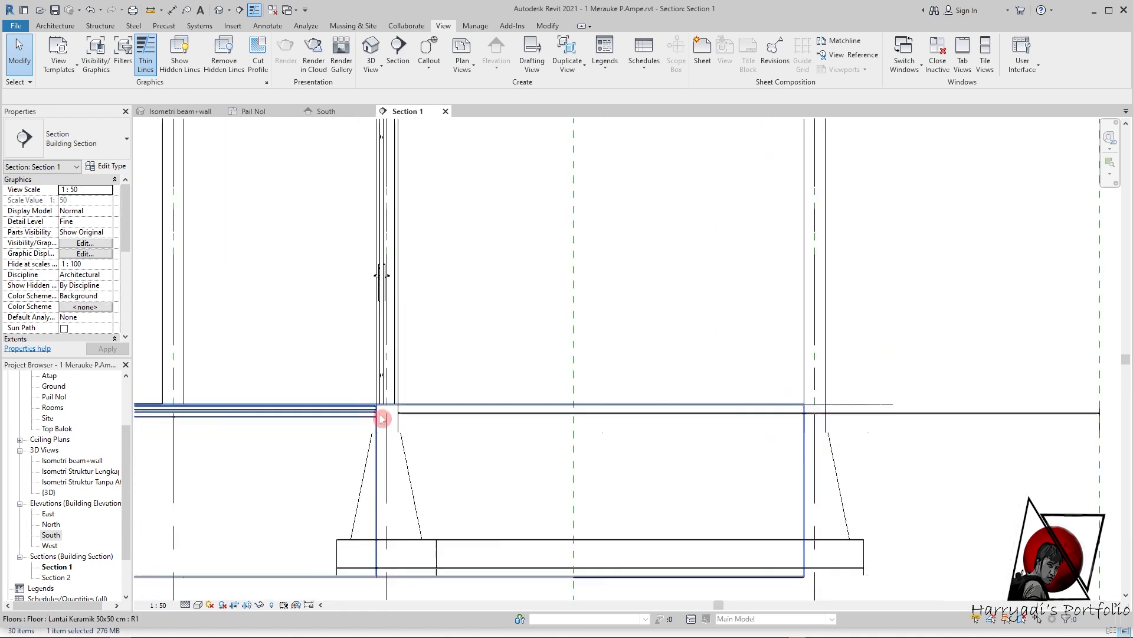
{"action": "left_click", "coordinate": [180, 111]}
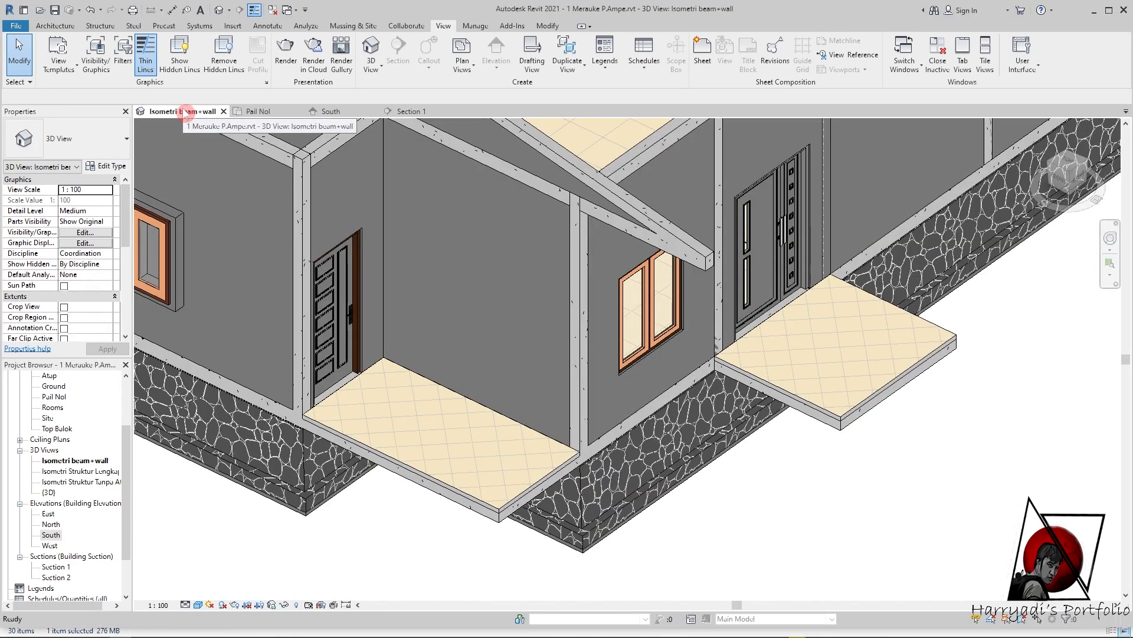